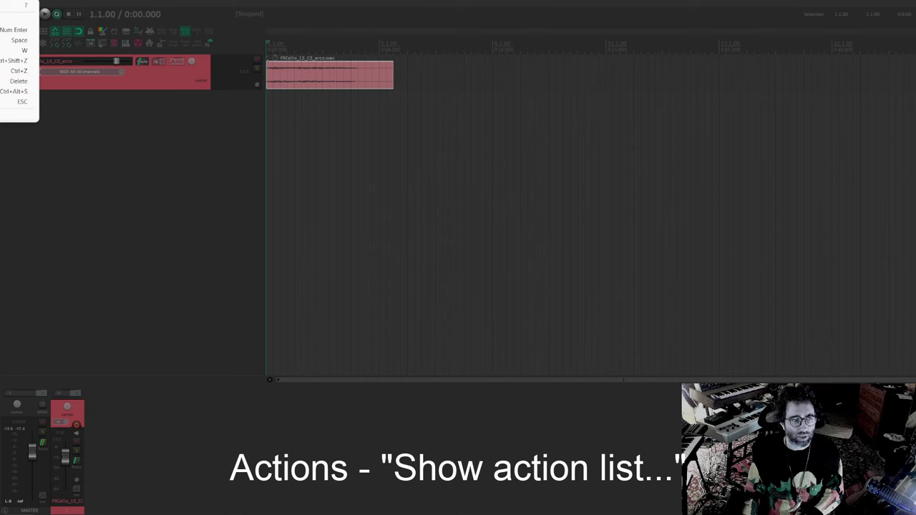
Audition the cello sample from the start of the project
click(287, 75)
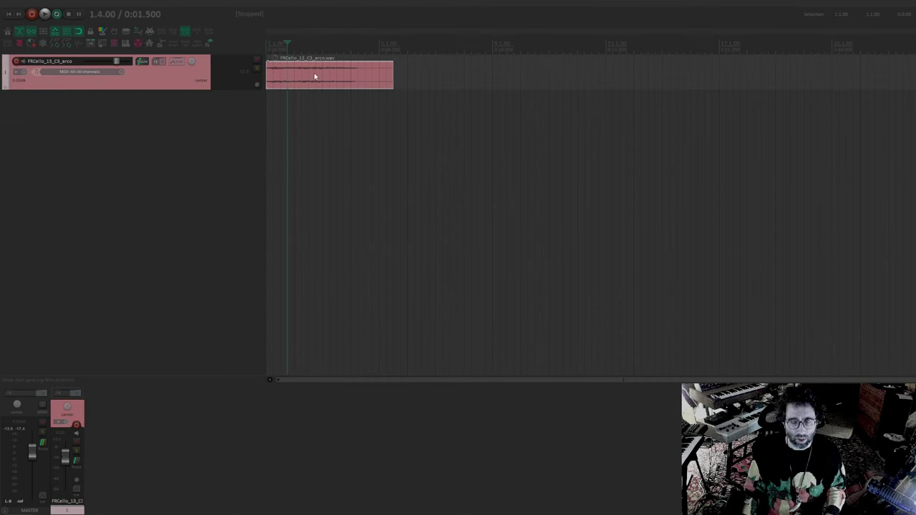
key(Home)
key(space)
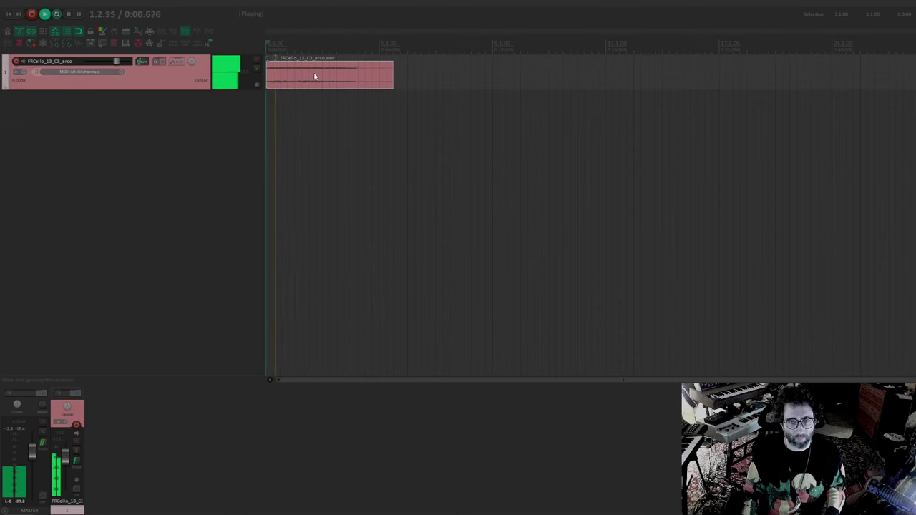
key(space)
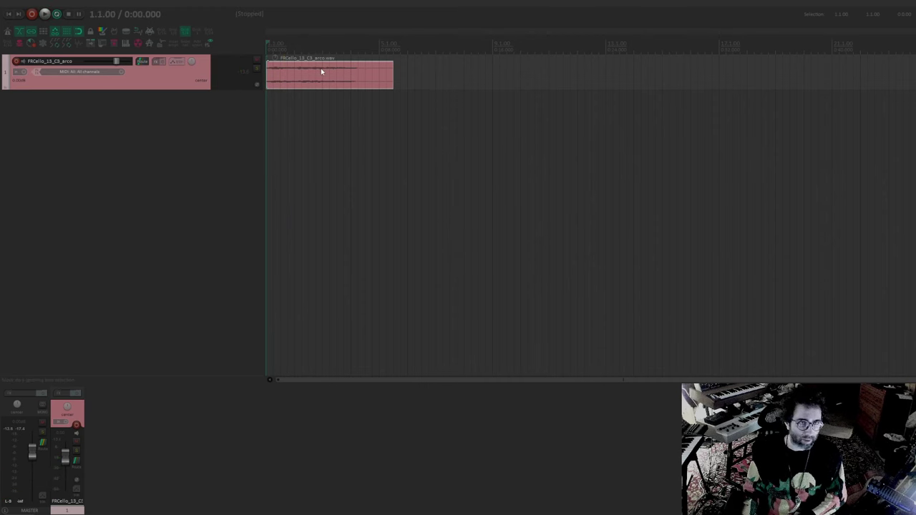
Add the Scroll4a_2022-08-04 sample at the project start on a new track below the cello, and audition it soloed and together with the cello
drag(204, 79, 285, 113)
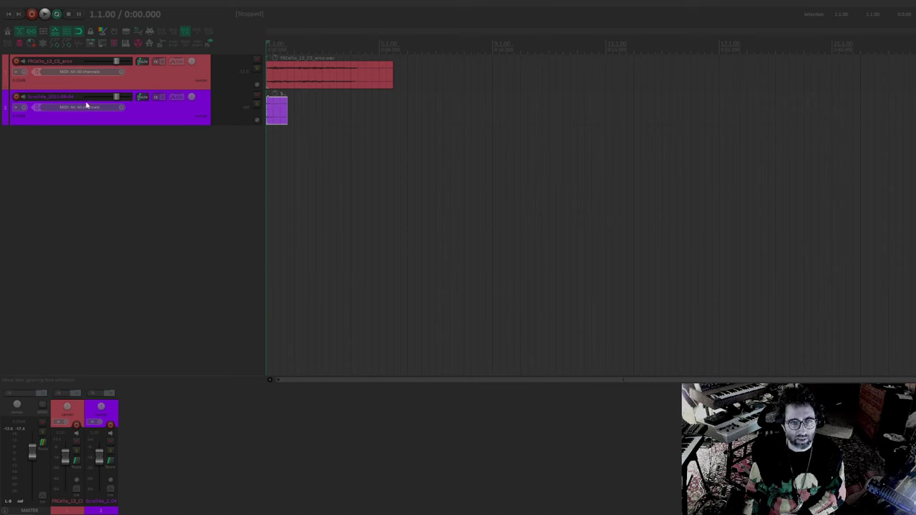
scroll(379, 116, up, 5)
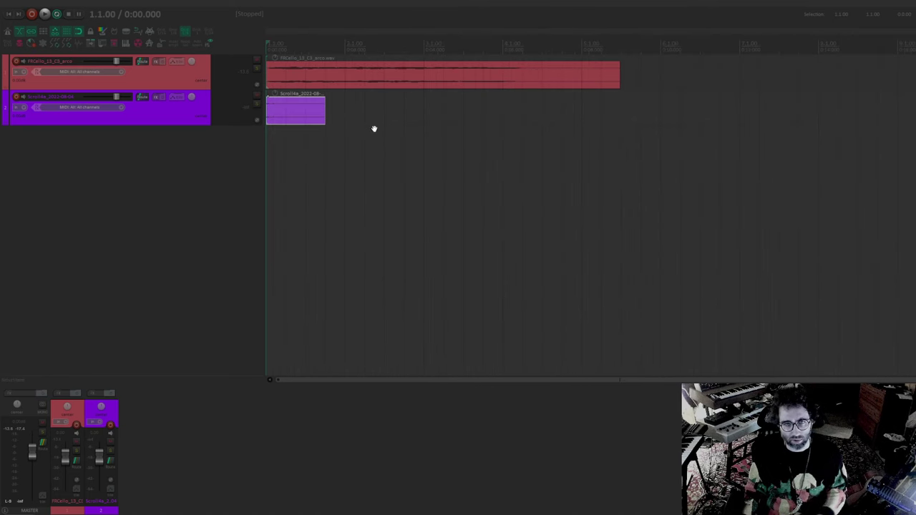
click(257, 104)
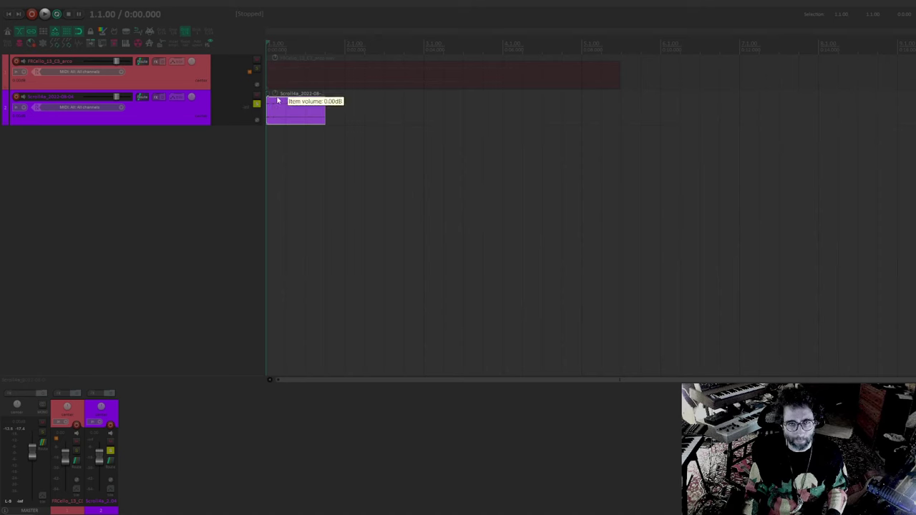
key(space)
click(257, 104)
key(space)
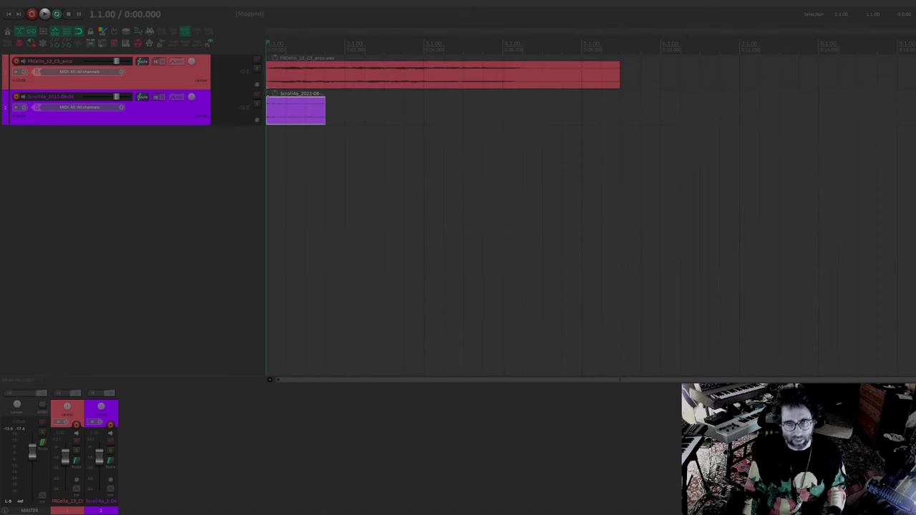
key(space)
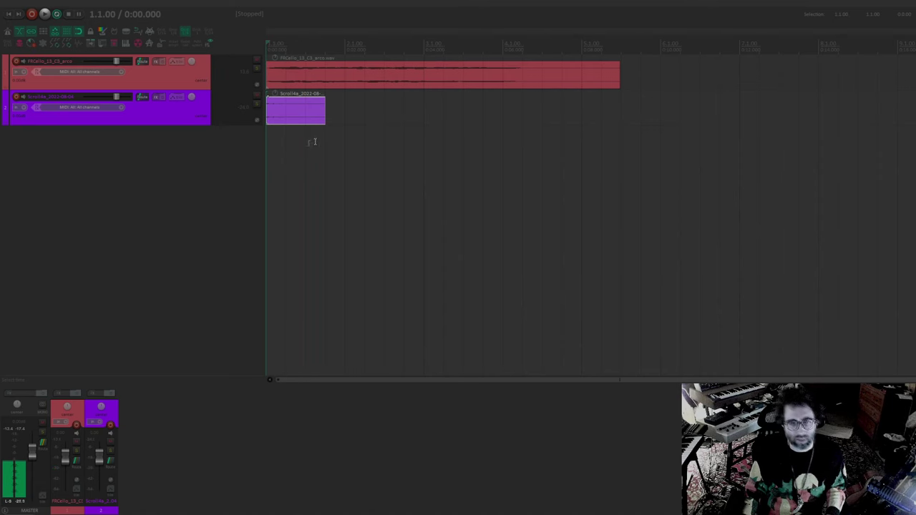
Increase the height of both the Scroll4a and cello tracks to show their waveforms in more detail
drag(208, 124, 122, 229)
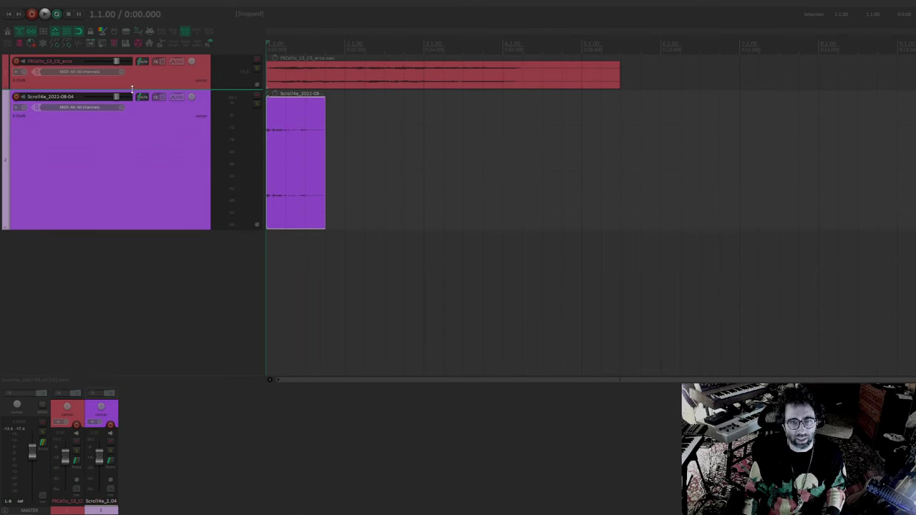
drag(133, 98, 143, 182)
scroll(437, 196, up, 5)
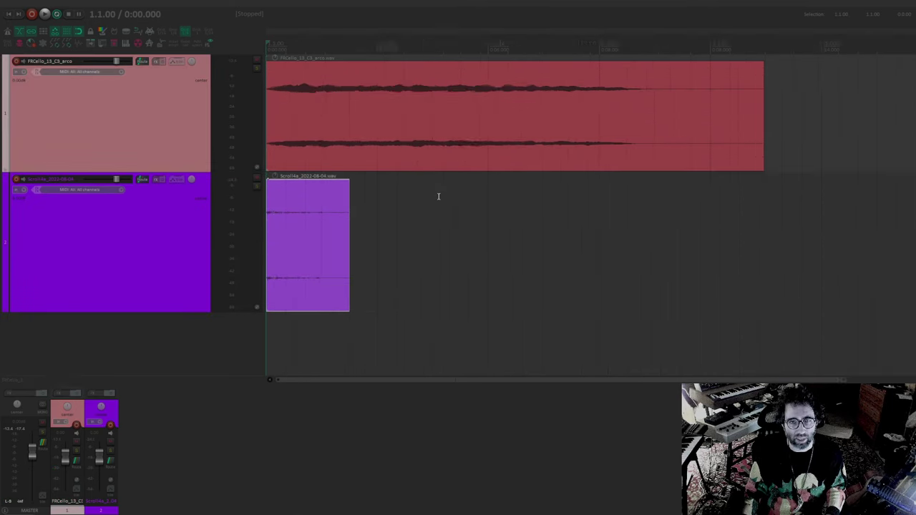
Time-stretch the Scroll4a item to about 2.5 seconds, giving it a playback rate of 0.600
click(336, 222)
click(363, 224)
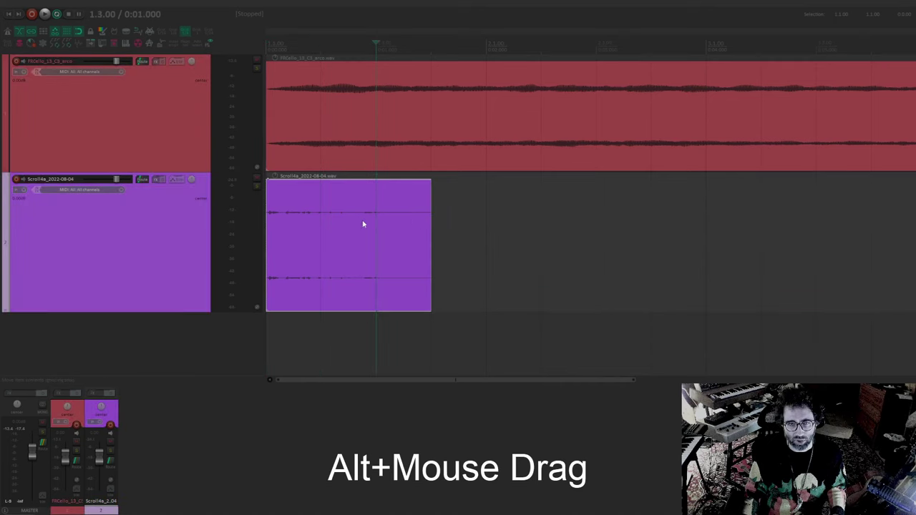
drag(429, 214, 541, 217)
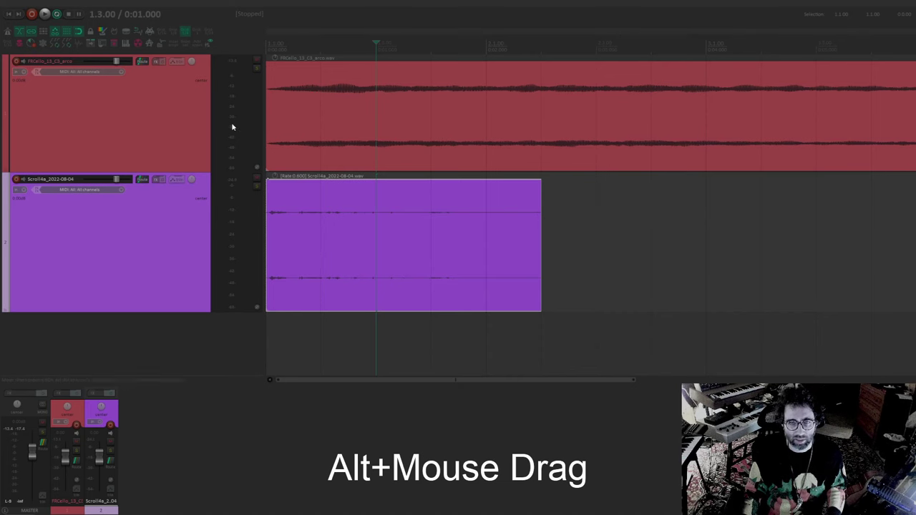
Add a fade-in of about 1.5 seconds to the cello item and play back both tracks
drag(267, 65, 432, 64)
key(space)
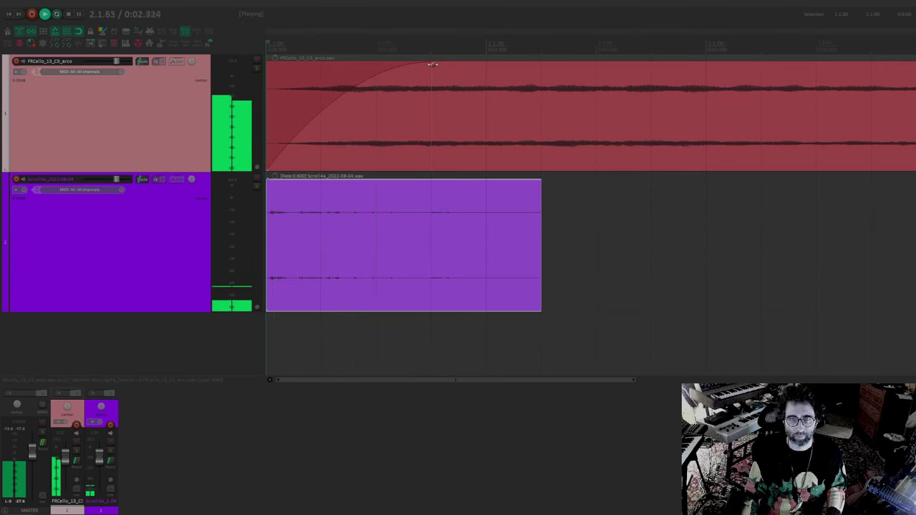
key(space)
Raise the Scroll4a item's volume to +10.5 dB and play the mix to check the balance
scroll(282, 178, down, 2)
click(275, 175)
drag(275, 175, 288, 145)
key(space)
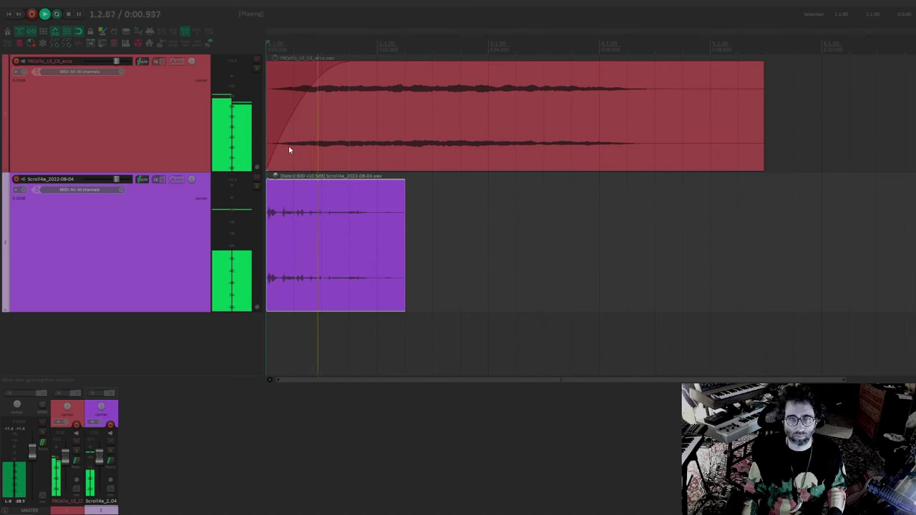
key(space)
Split the Scroll4a item at 1.2.00, delete the remainder, trim the kept piece to about 0.25 seconds and play it back
click(289, 222)
scroll(300, 228, up, 6)
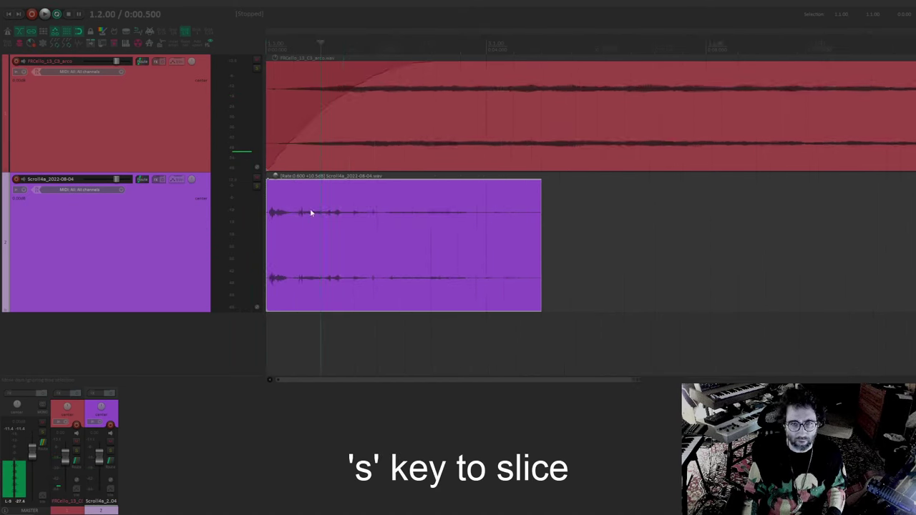
key(s)
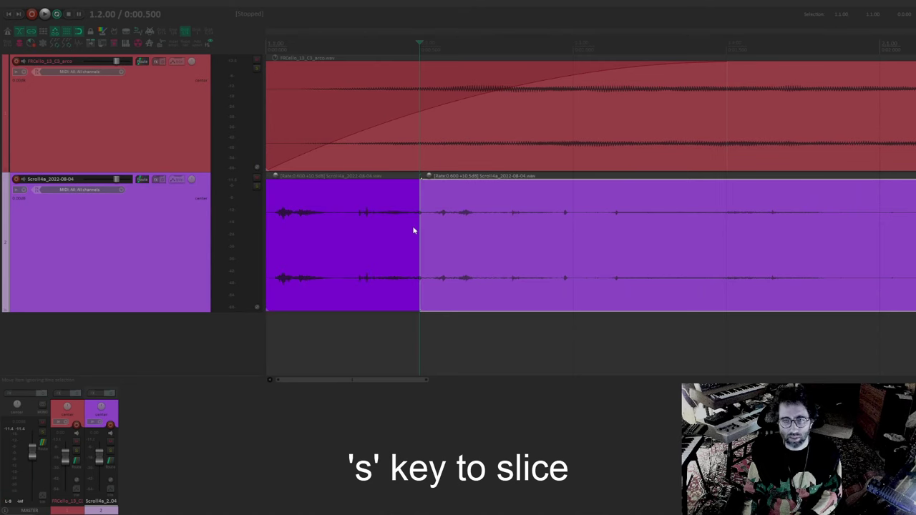
key(Delete)
drag(418, 222, 345, 226)
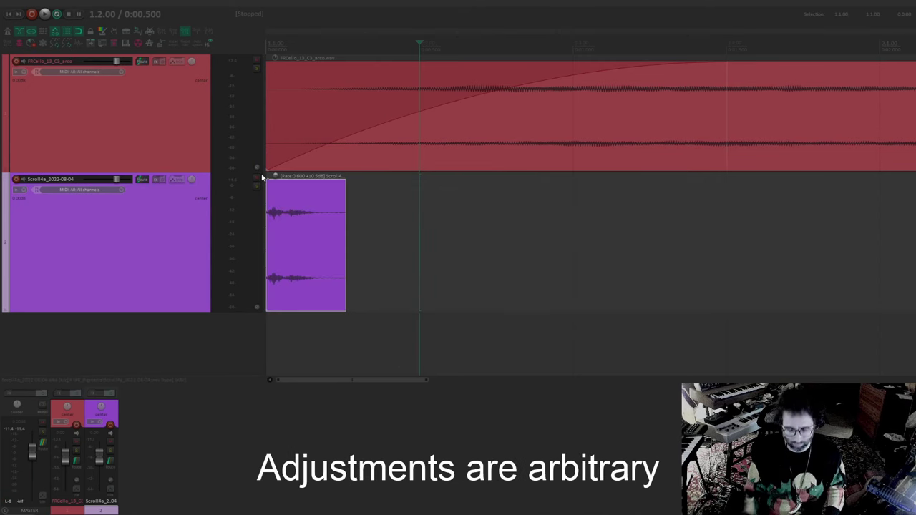
key(space)
scroll(736, 160, down, 6)
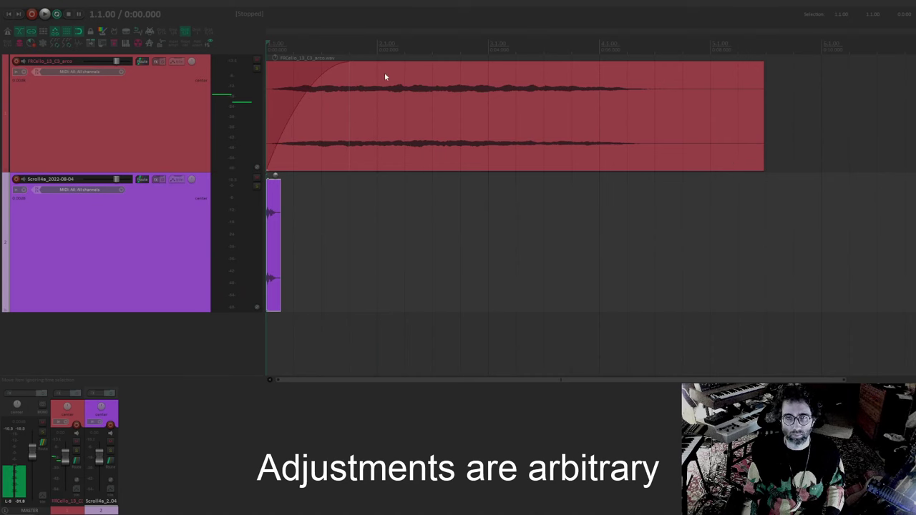
Shorten the cello item's fade-in to about 0.75 seconds and listen to the result
key(space)
drag(342, 69, 298, 69)
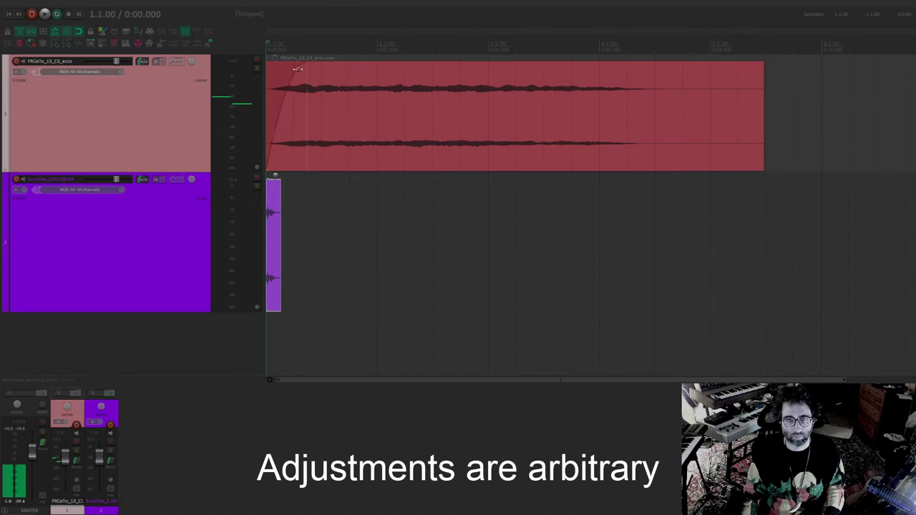
key(space)
key(space)
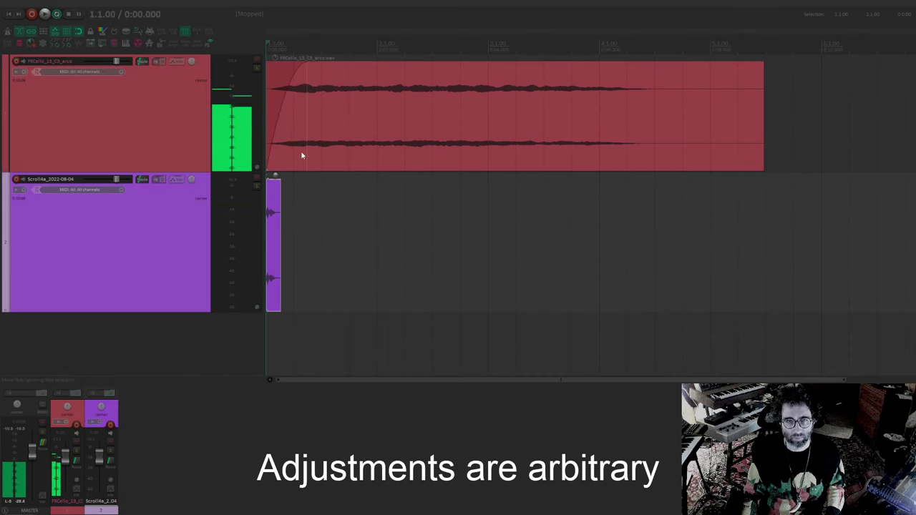
Time-stretch the trimmed Scroll4a item to end at 2.1.00, with a rate of 0.078, and audition it with the cello
drag(280, 196, 378, 216)
key(space)
key(space)
key(space)
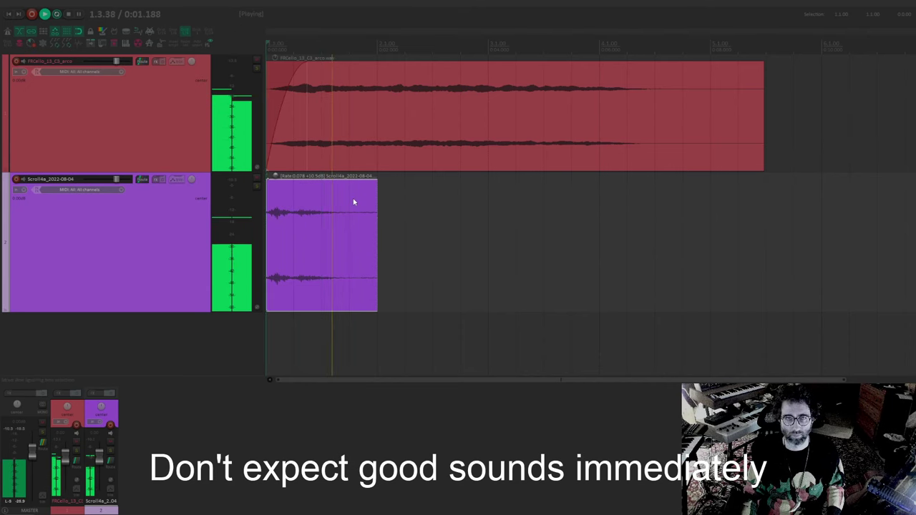
key(space)
Add a fade-in of about 0.25 seconds to the Scroll4a item and play back both layers
scroll(317, 208, up, 3)
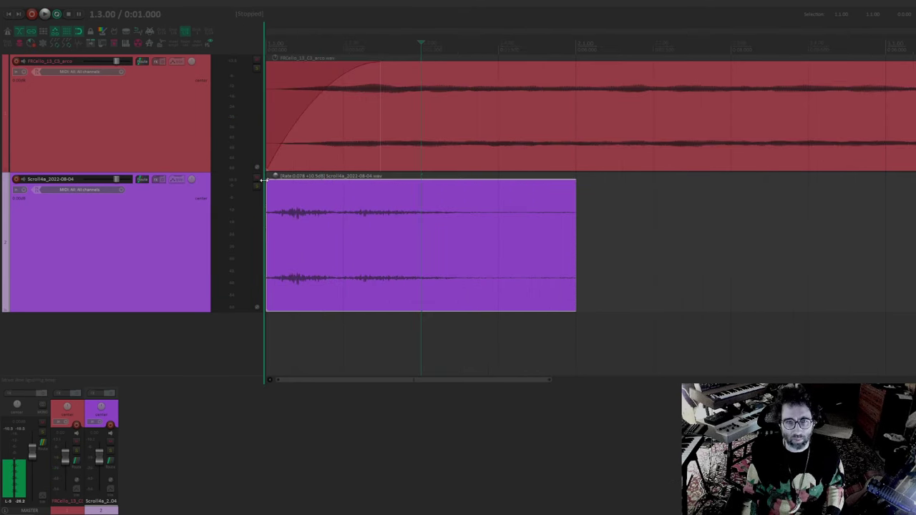
drag(267, 181, 304, 181)
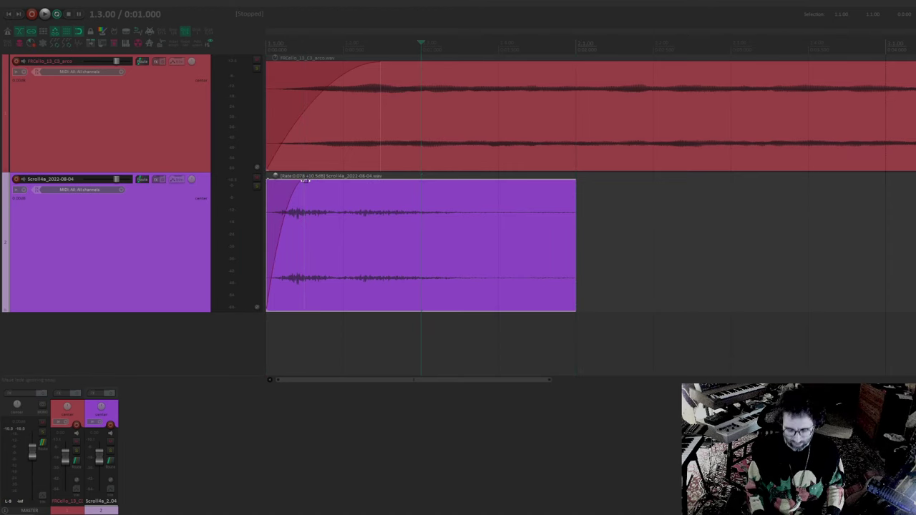
key(space)
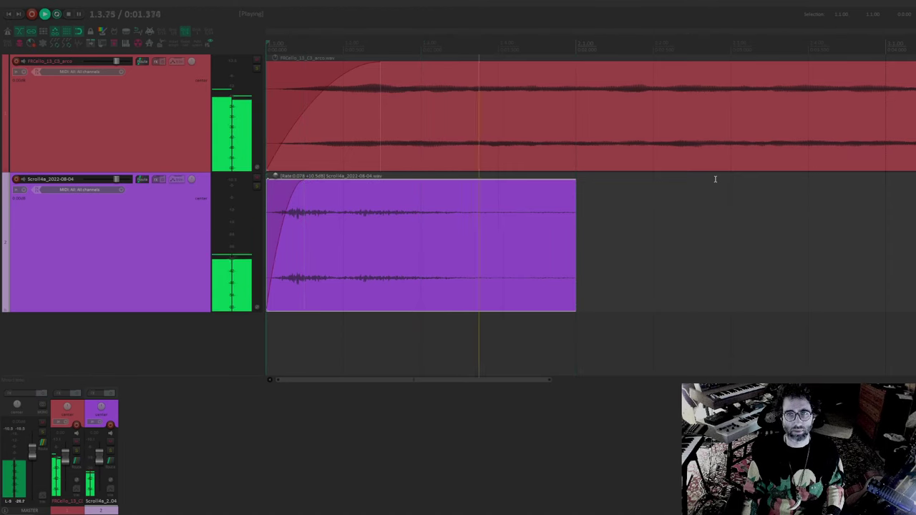
key(space)
scroll(719, 184, down, 5)
scroll(701, 158, up, 3)
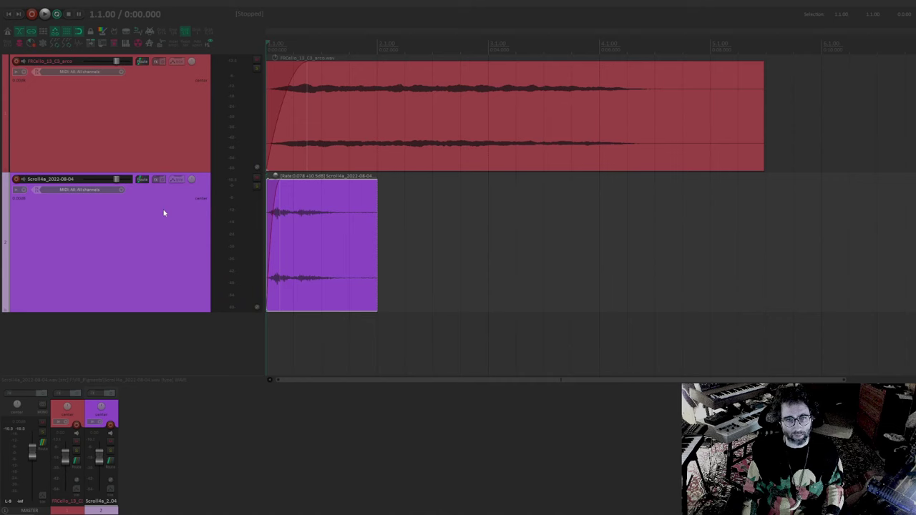
Add a third track and route sends from the cello and Scroll4a tracks into it
key(ctrl+t)
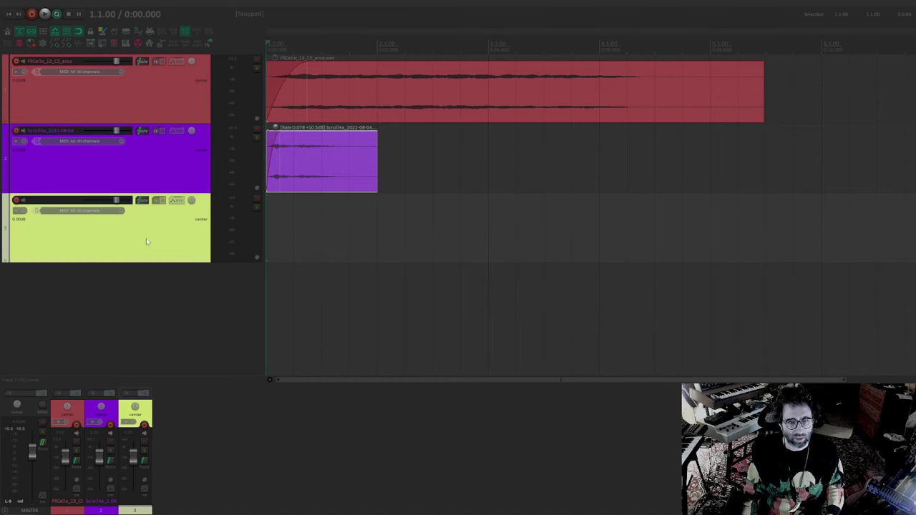
click(143, 63)
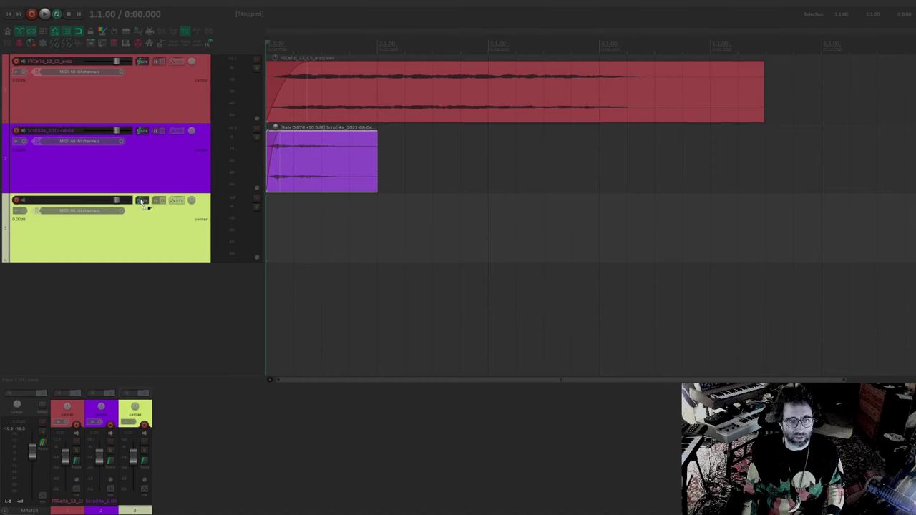
click(141, 128)
click(141, 164)
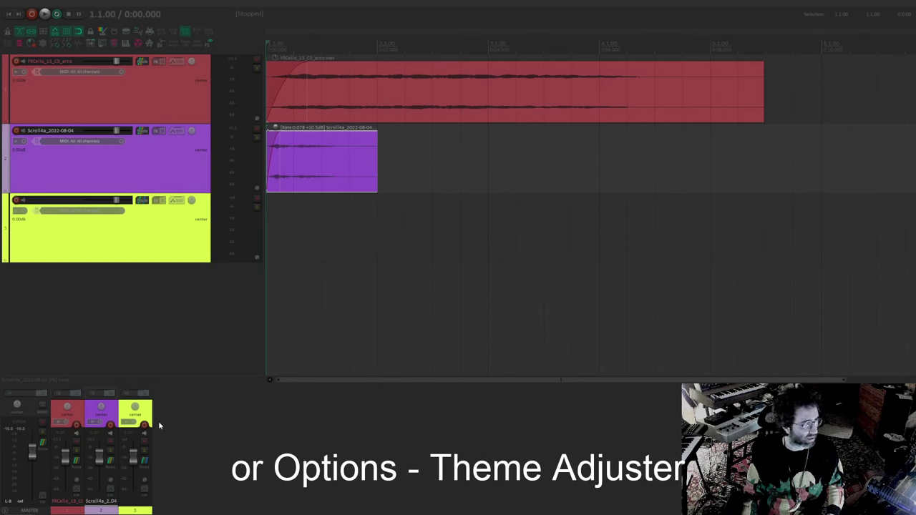
Open track 3's routing window and check its receives from the two sample tracks
click(143, 461)
drag(217, 361, 237, 143)
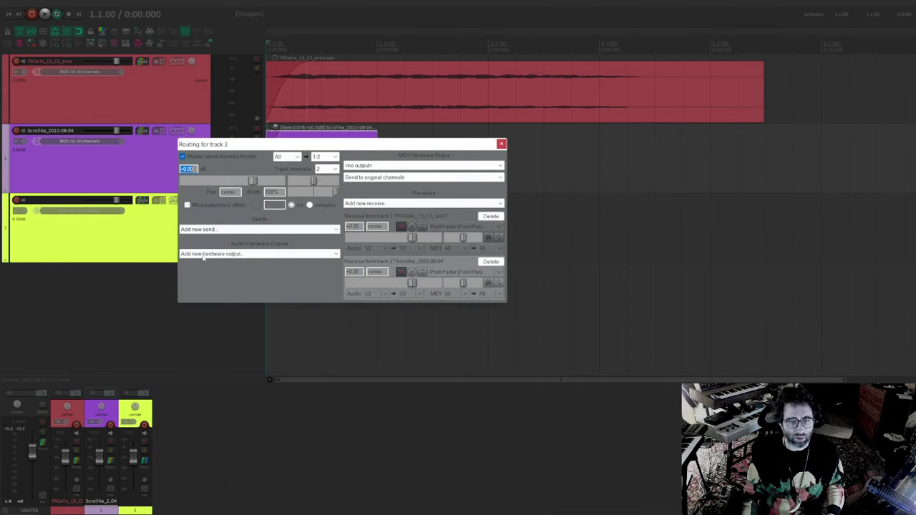
click(205, 230)
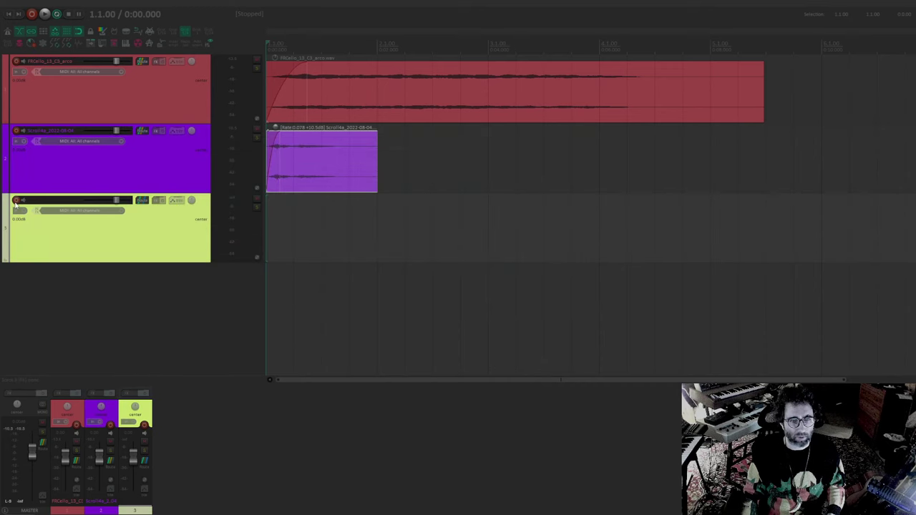
Set track 3 to record its stereo output, arm it, and record the combined playback of both samples onto it
right_click(17, 201)
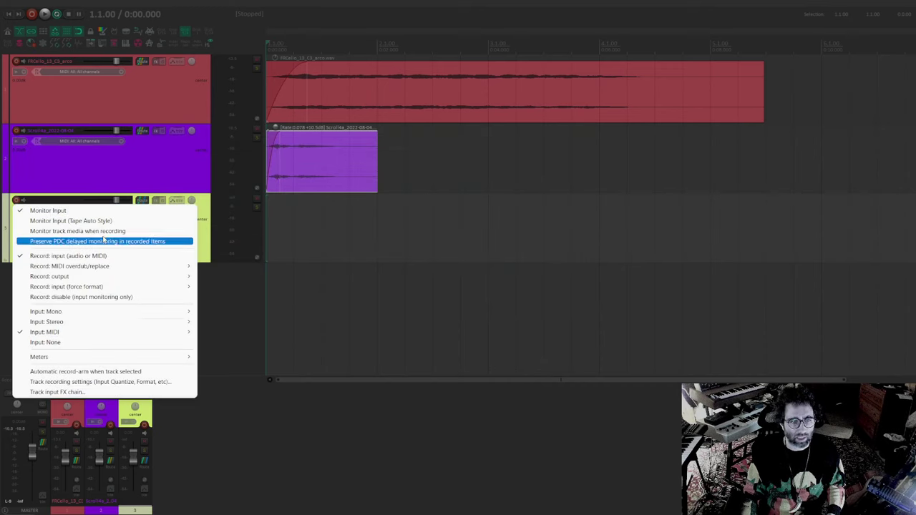
mouse_move(53, 277)
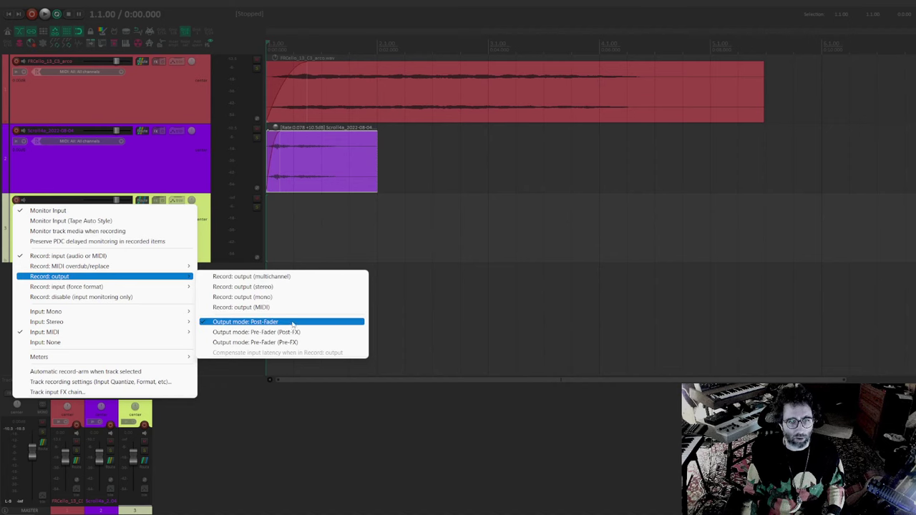
click(294, 288)
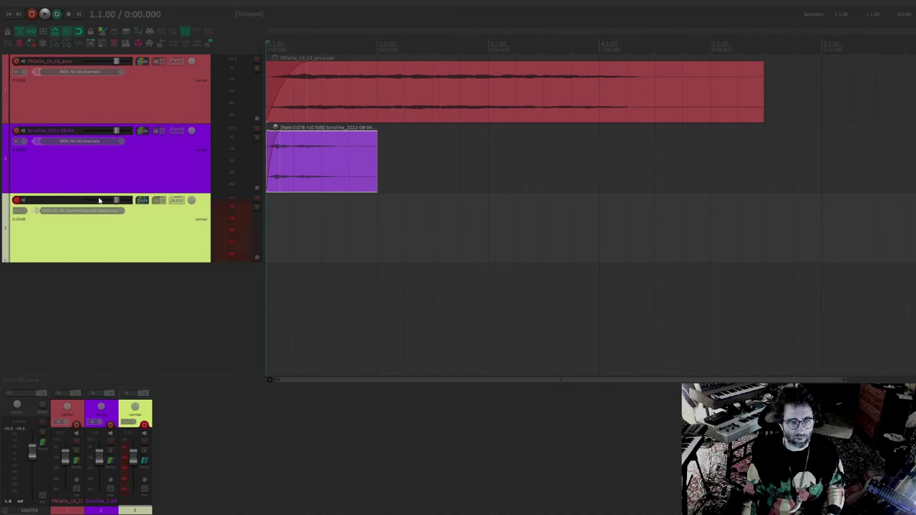
key(ctrl+r)
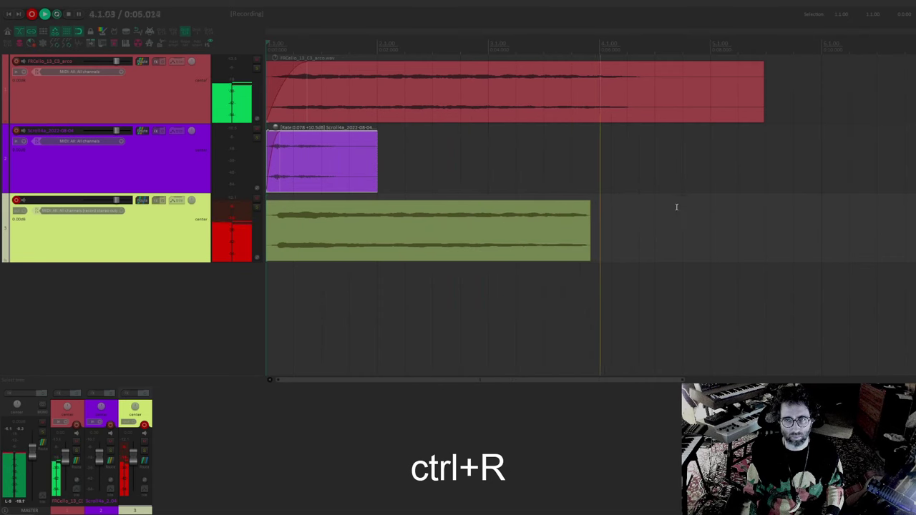
key(space)
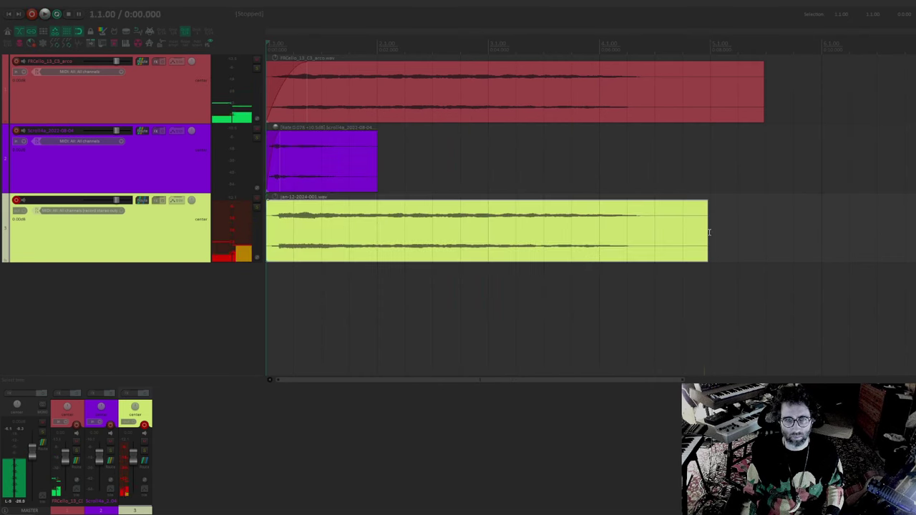
Delete the cello and Scroll4a source tracks and briefly play back the remaining recorded track
click(184, 101)
key(Delete)
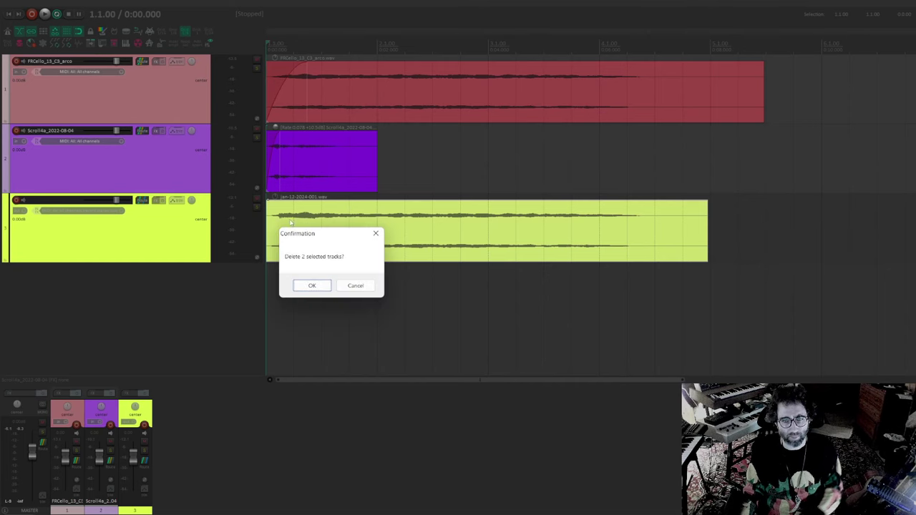
click(314, 285)
key(space)
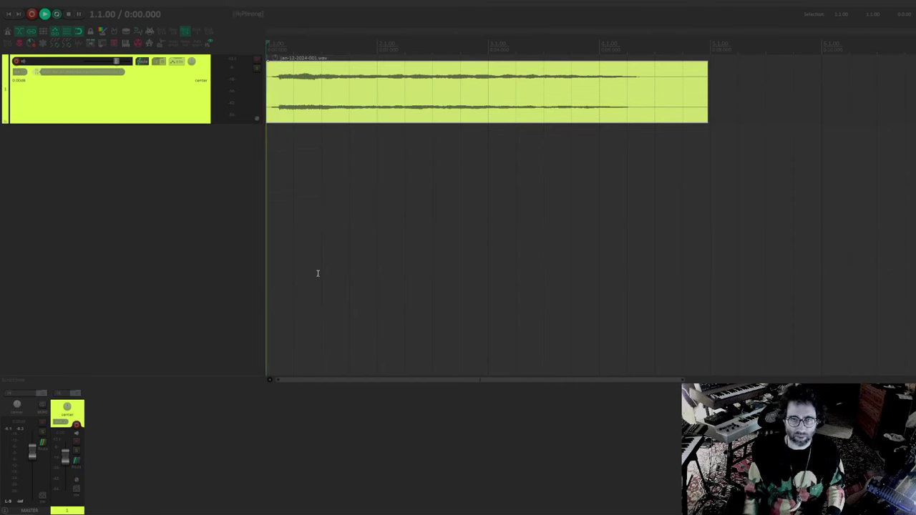
key(space)
click(380, 96)
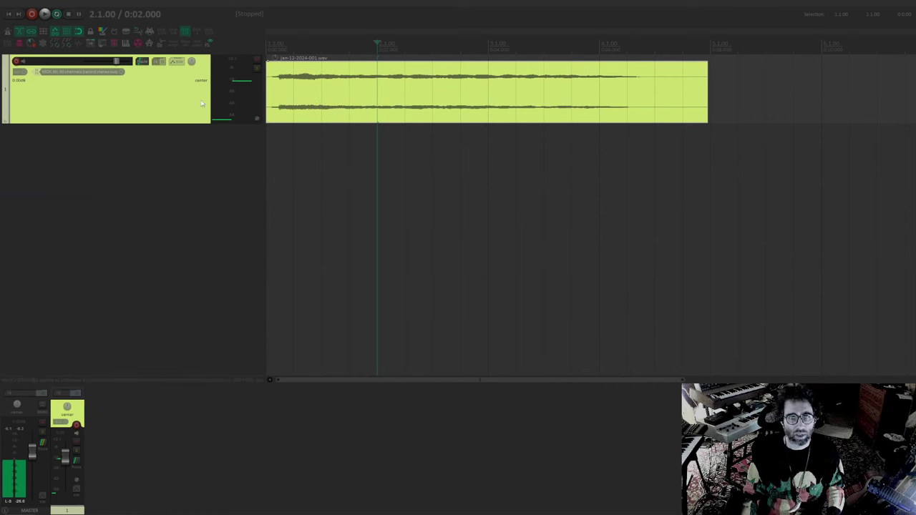
Add a second track with ReaSamplOmatic5000 and import the recorded jan-12-2024-001.wav item into the sampler
double_click(144, 160)
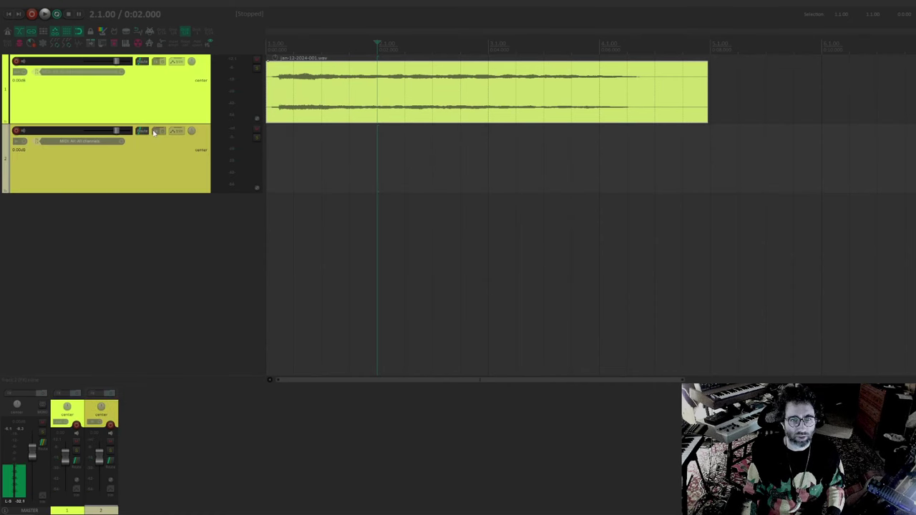
click(154, 132)
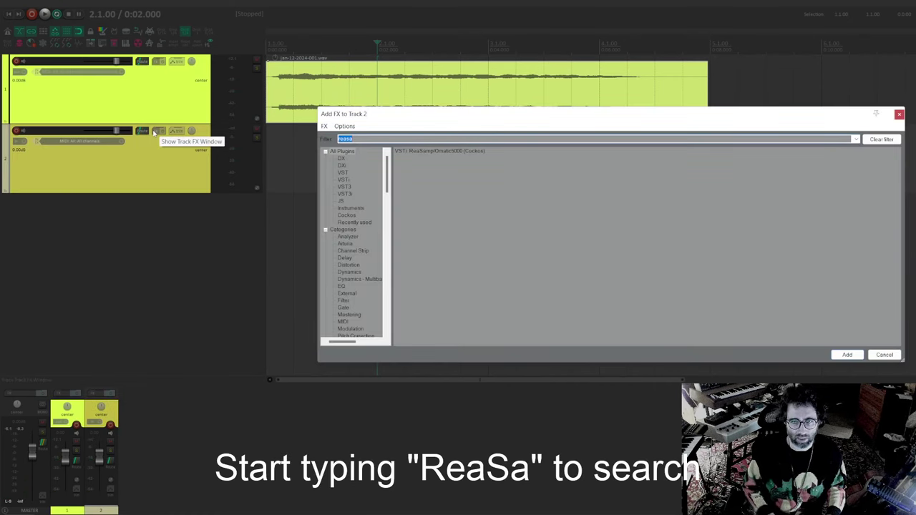
key(Down)
key(Return)
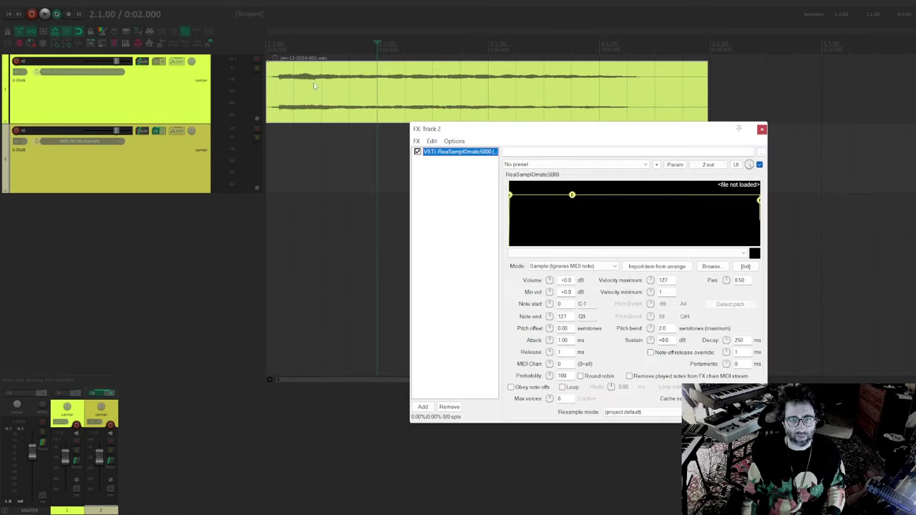
click(322, 83)
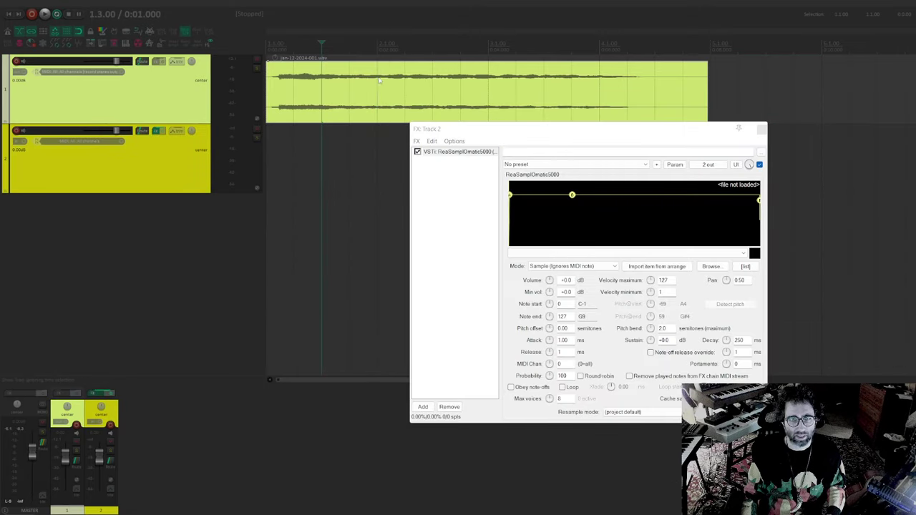
click(651, 267)
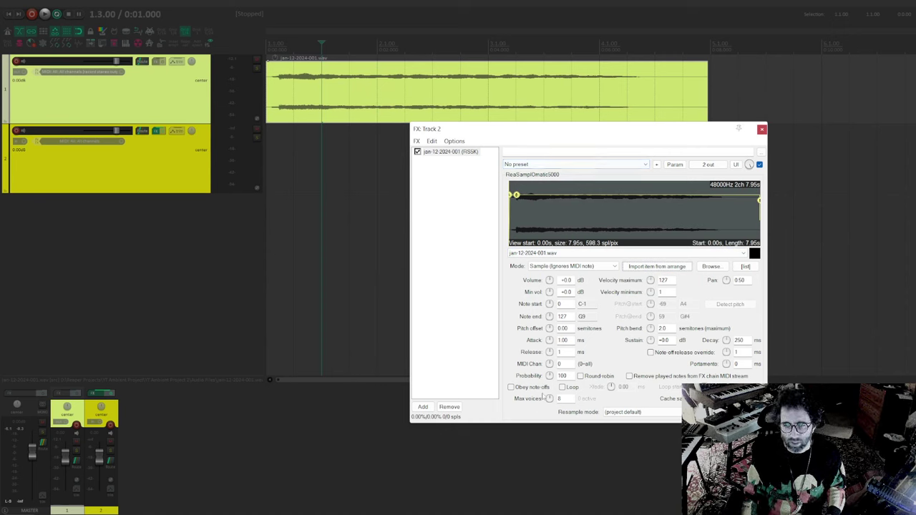
Loop the sample with a crossfade of about 698 ms, a length of about 6.08 s and a loop of about 4.62 s
click(563, 387)
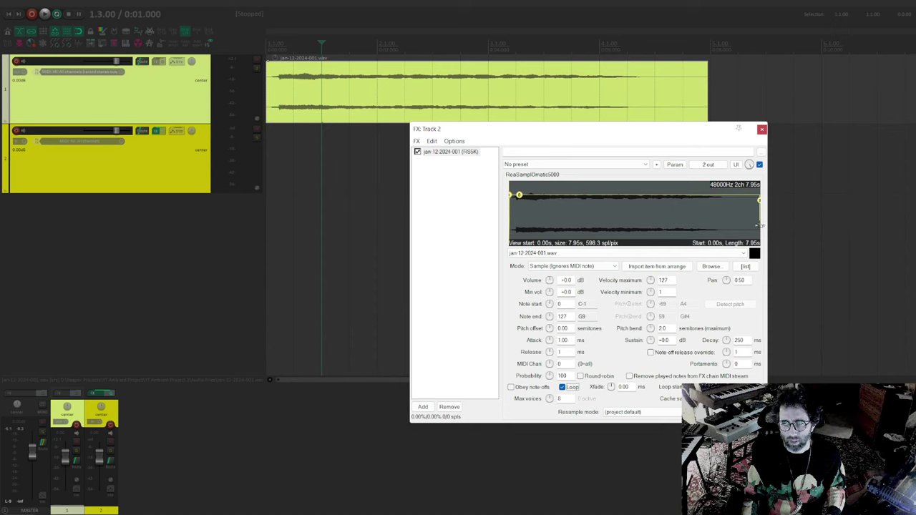
mouse_move(758, 191)
mouse_down()
mouse_move(696, 193)
mouse_move(679, 212)
mouse_up()
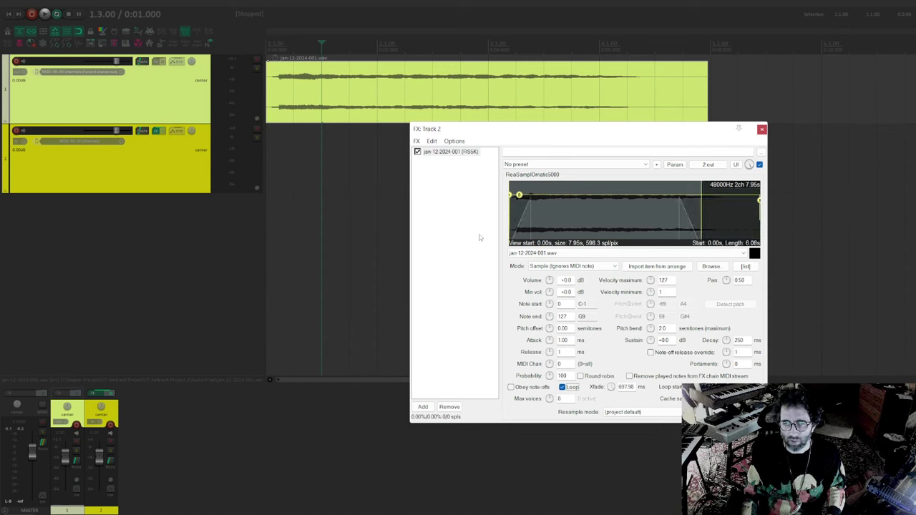
drag(510, 213, 554, 214)
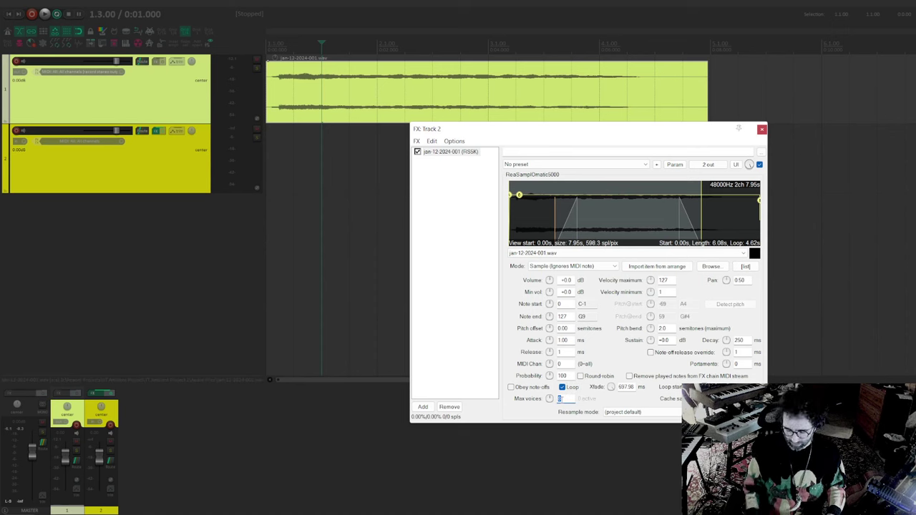
Limit the sampler to 4 voices, make it obey note-offs, and set its mode to Note (Semitone shifted)
click(511, 388)
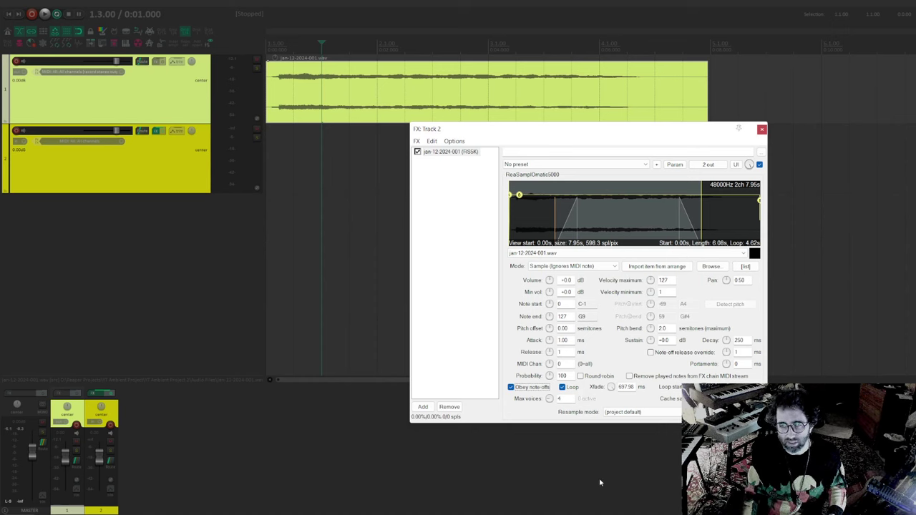
click(607, 268)
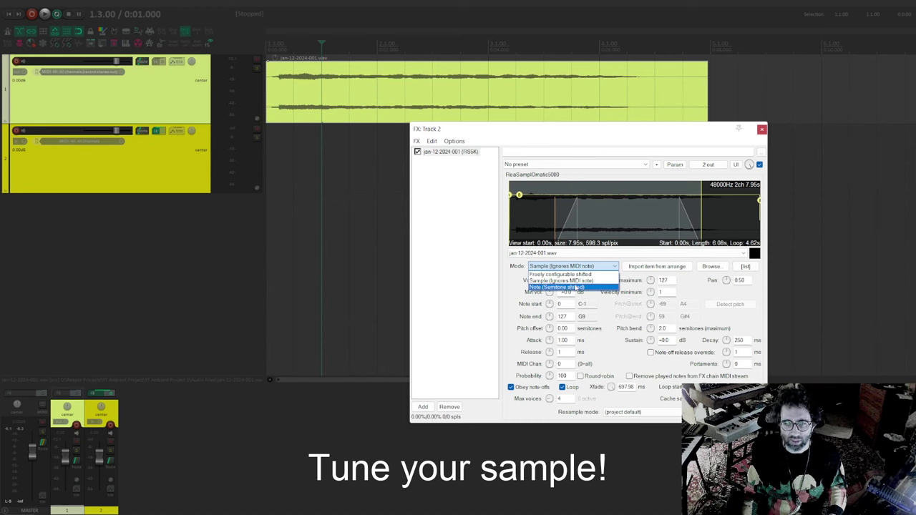
click(576, 287)
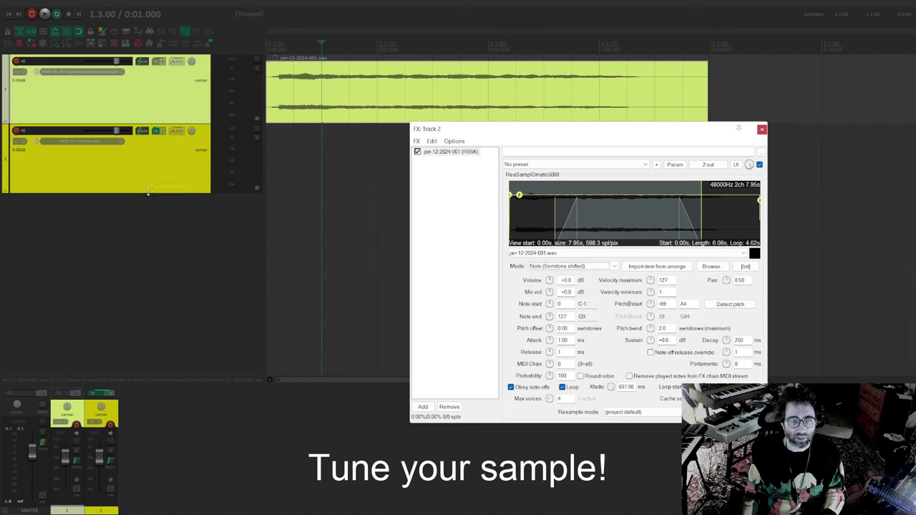
Arm track 2 and shape the sample with a start of about 0.27 s, decay about 413 ms and sustain about -3.7 dB
click(14, 138)
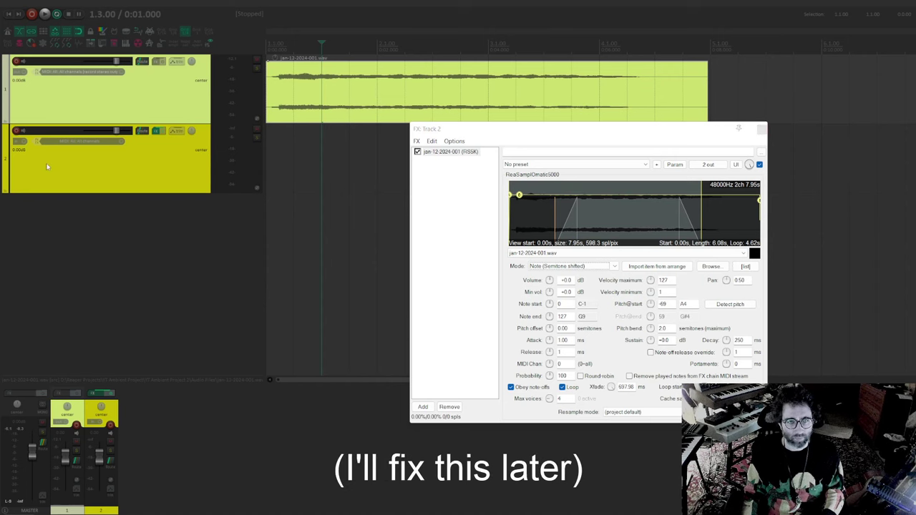
click(15, 131)
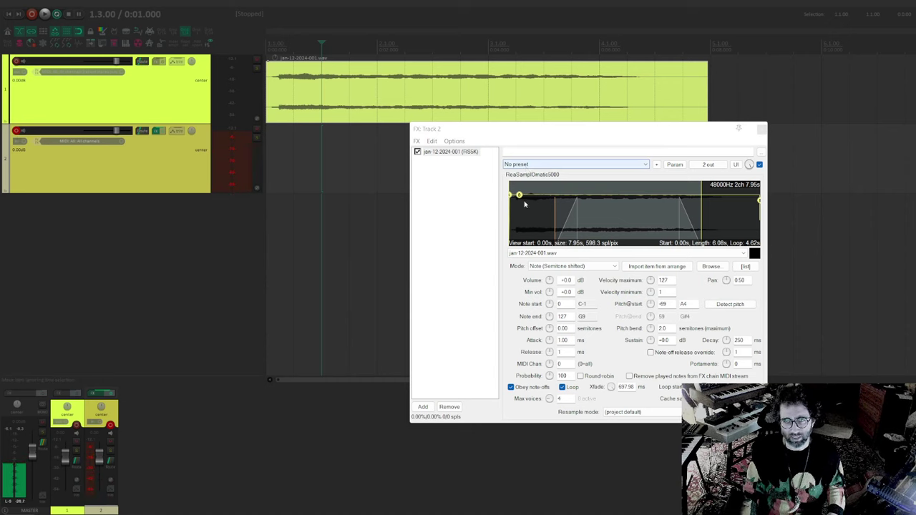
scroll(519, 222, up, 5)
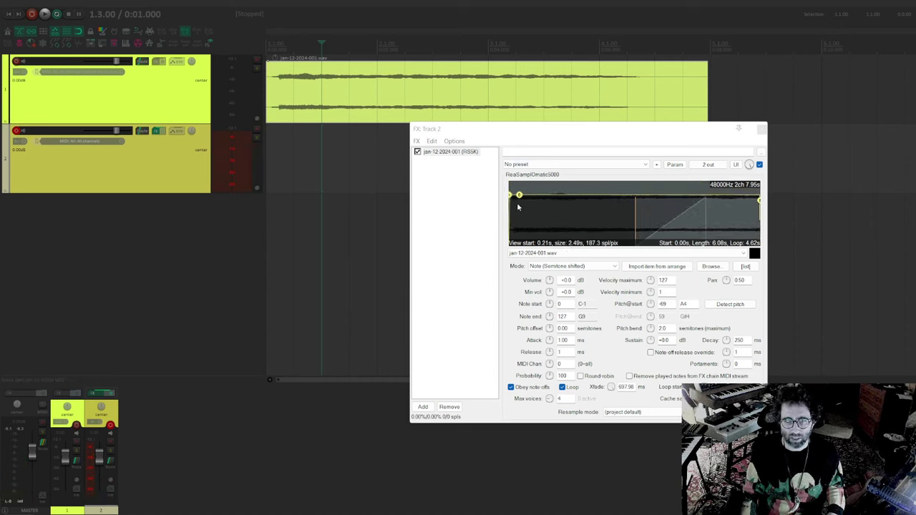
drag(511, 217, 526, 200)
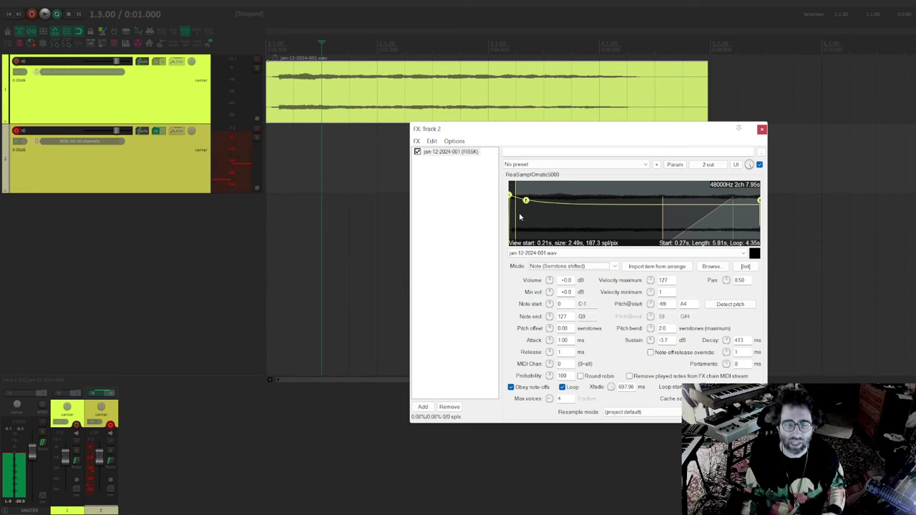
click(464, 255)
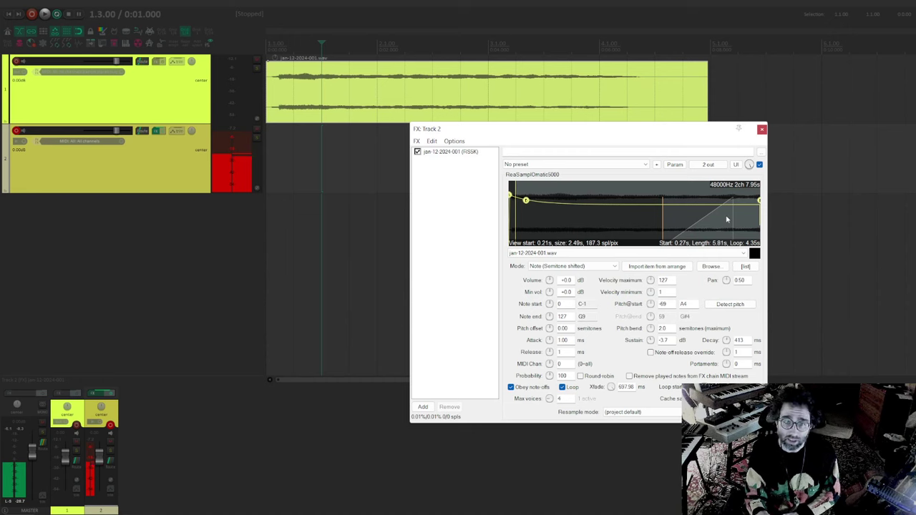
Add ReaVerb after the sampler on track 2 and set its wet level to about -18.1 and dry to about -8.2
drag(493, 133, 488, 147)
double_click(426, 255)
text(reav)
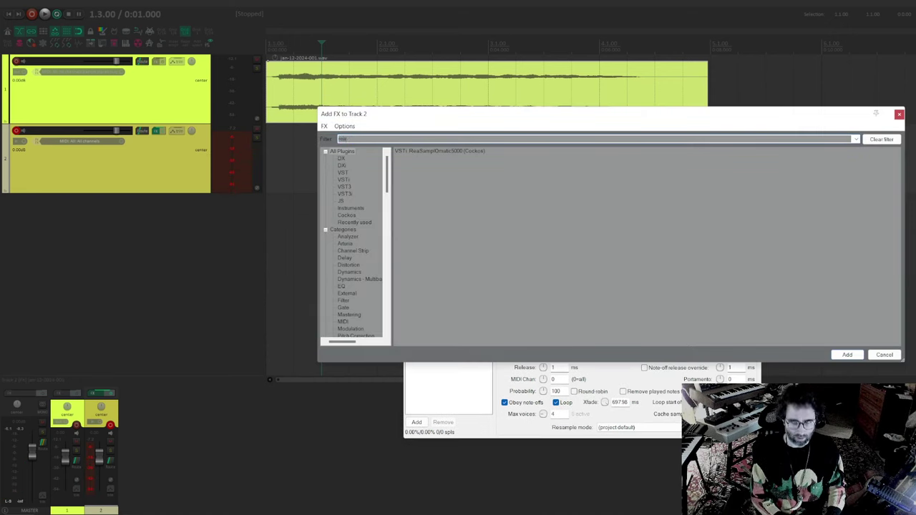
key(Return)
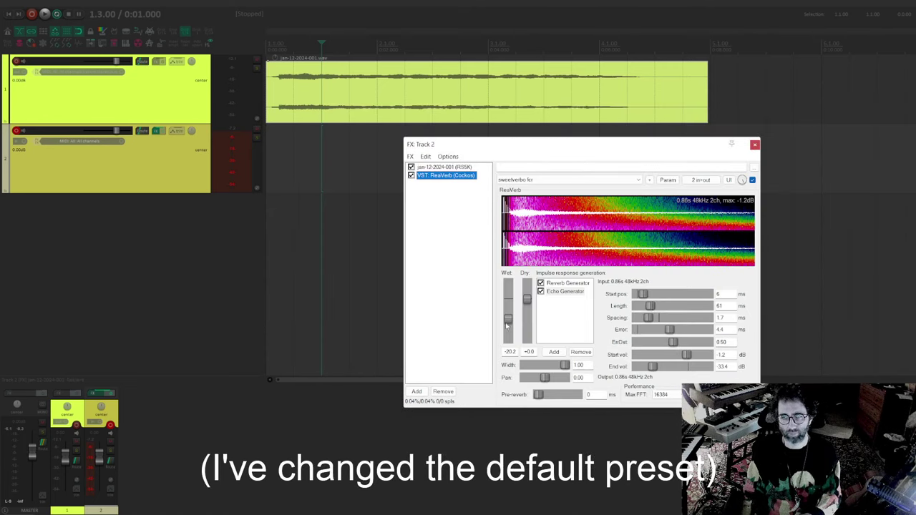
drag(506, 325, 528, 313)
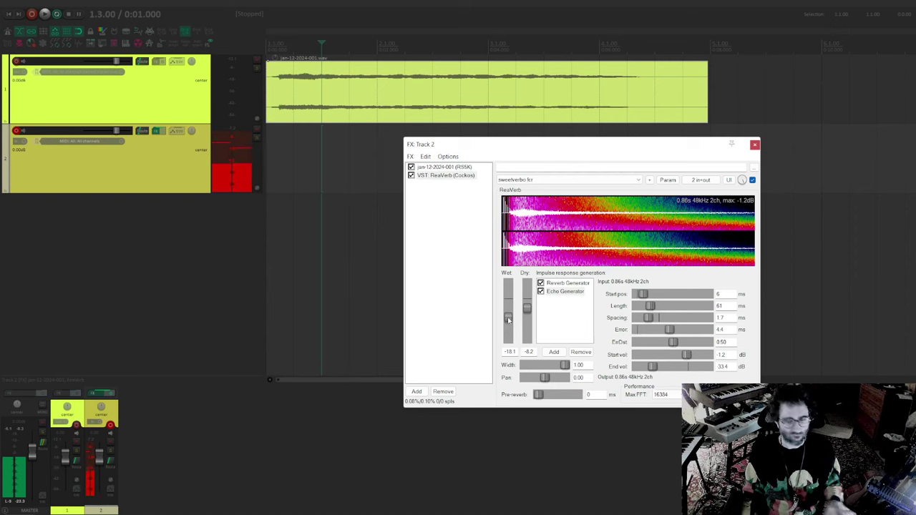
Tune the sampler by setting its Pitch@start to -57 (A3)
click(462, 168)
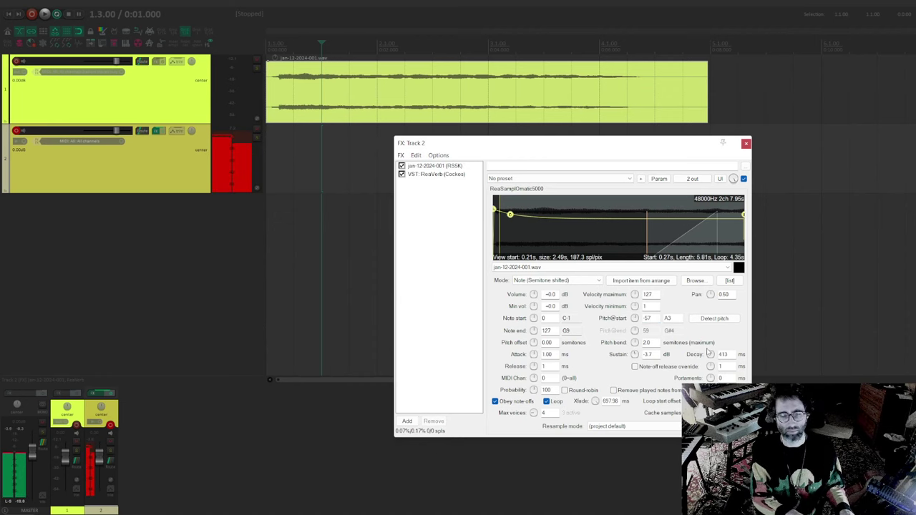
drag(429, 143, 433, 144)
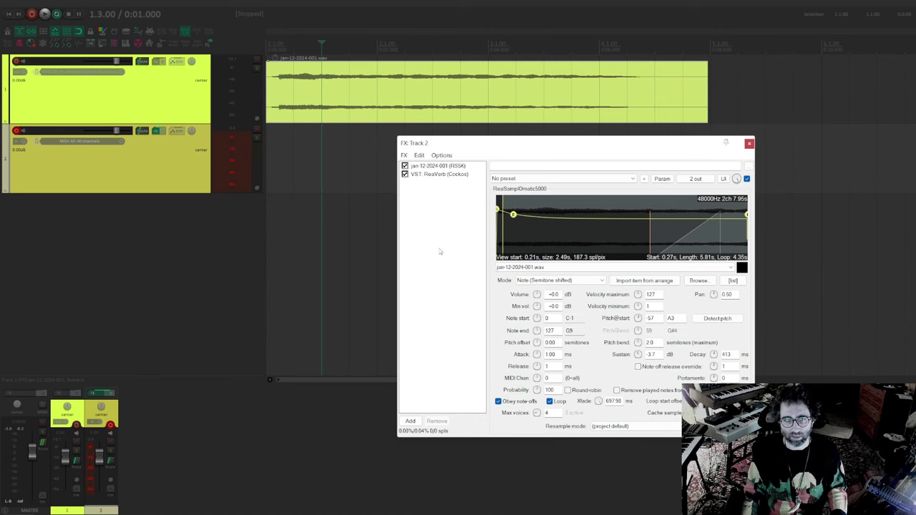
drag(495, 145, 500, 145)
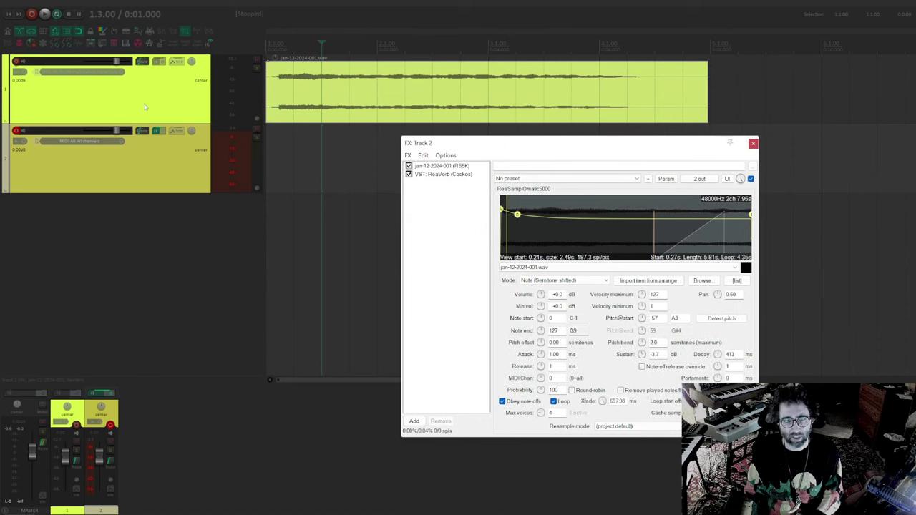
Delete the recorded audio track and rename the sampler track as Sampler 1
click(134, 63)
key(Delete)
key(Return)
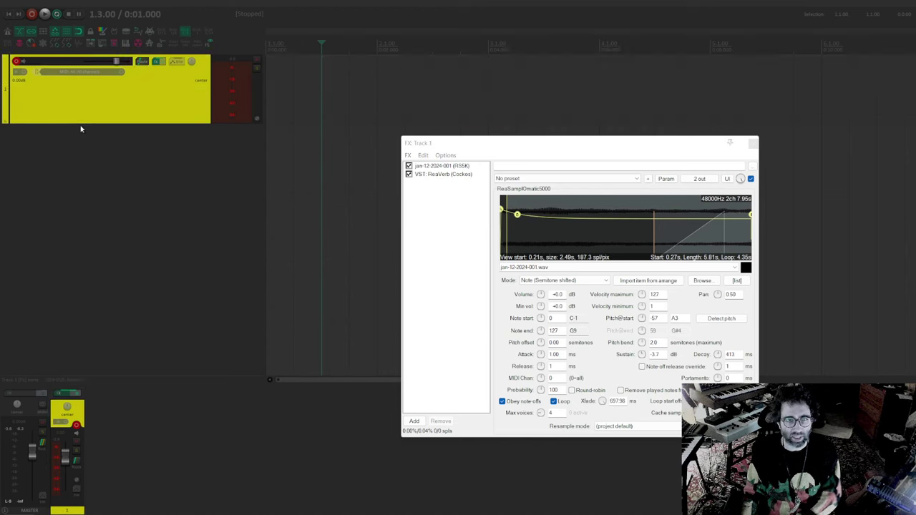
double_click(74, 63)
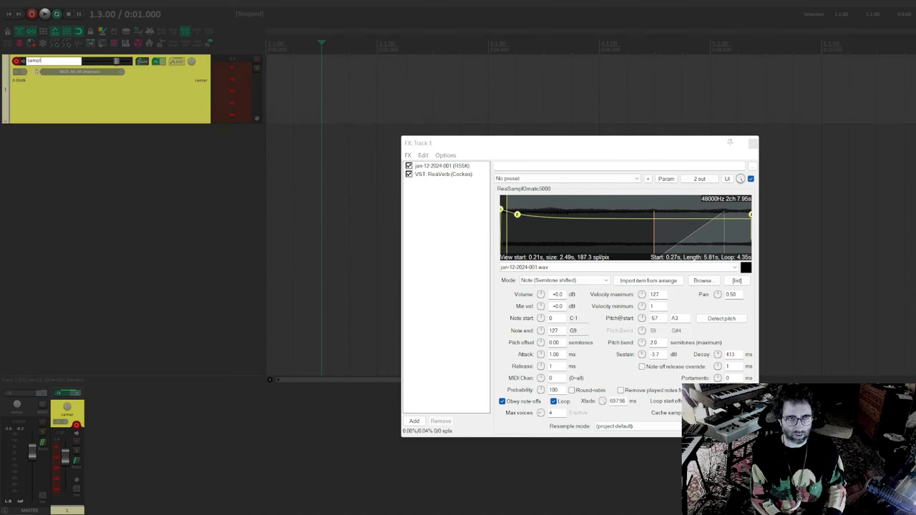
key(Return)
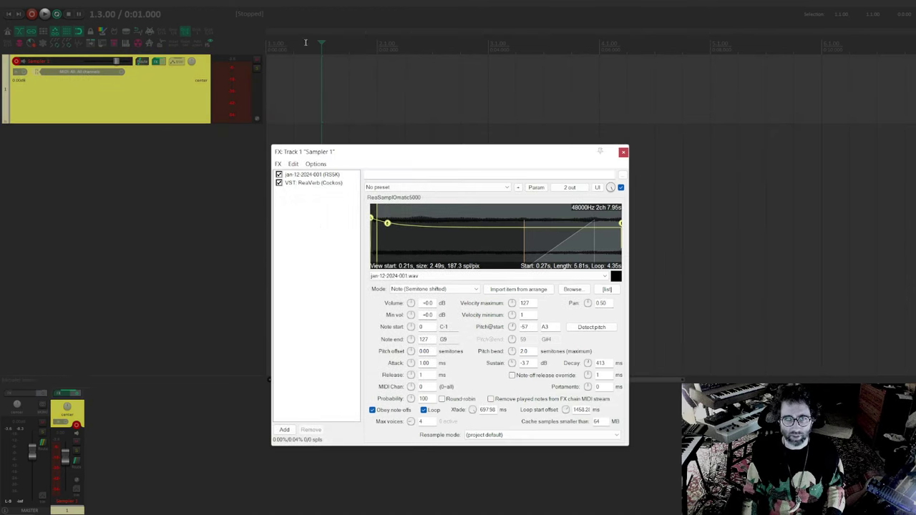
Create a four-bar MIDI item on the Sampler 1 track, open it for note editing, and audition the C3 key
drag(278, 78, 708, 74)
double_click(547, 81)
click(270, 211)
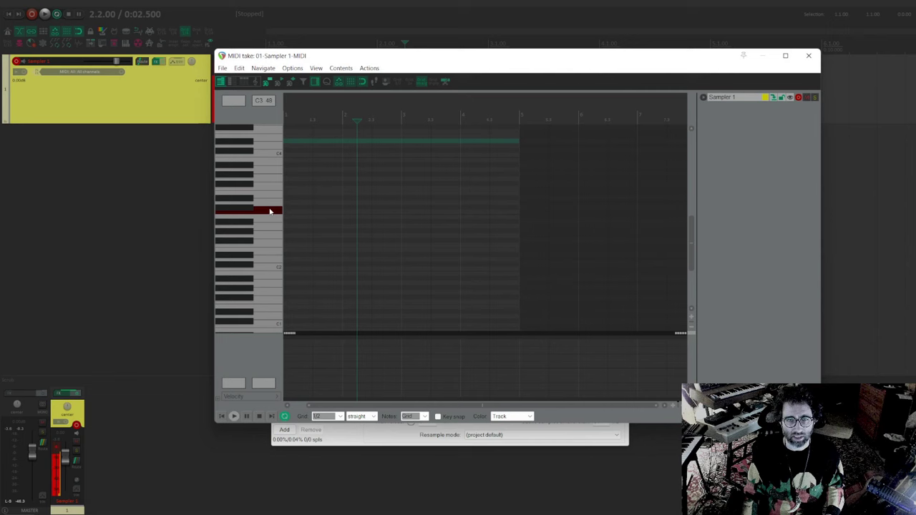
Draw consecutive half-note C3 notes across all four bars of the MIDI item
scroll(296, 144, up, 1)
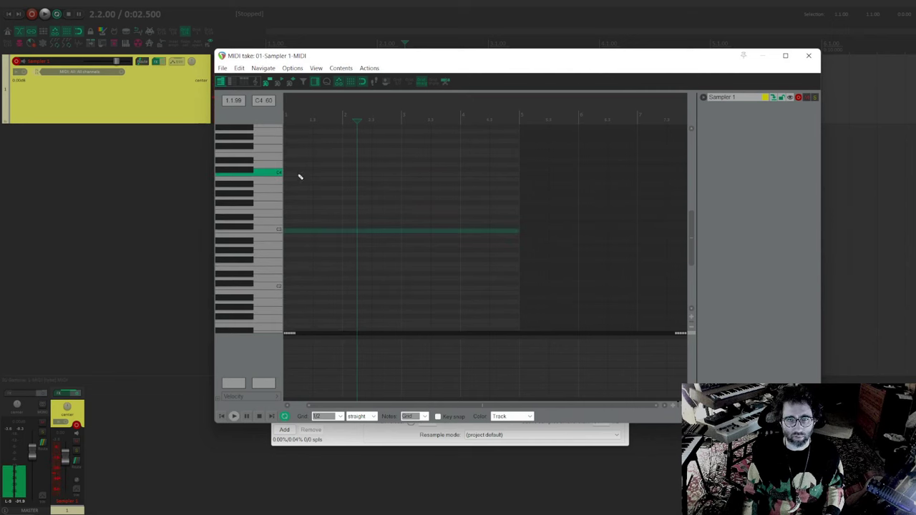
click(295, 231)
click(323, 231)
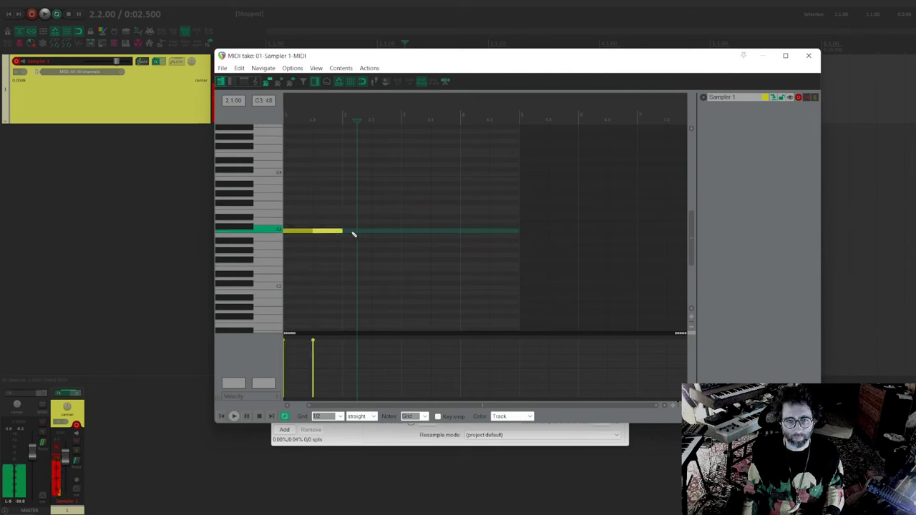
click(354, 231)
click(384, 232)
click(413, 231)
click(442, 231)
click(471, 231)
click(491, 231)
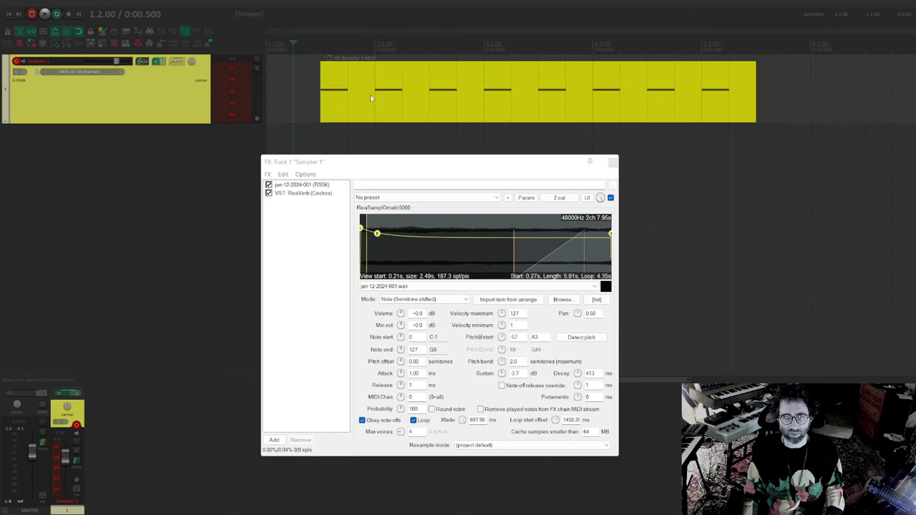
Add the JS MIDI Modal Randomness effect to the Sampler 1 track and start playback
double_click(297, 251)
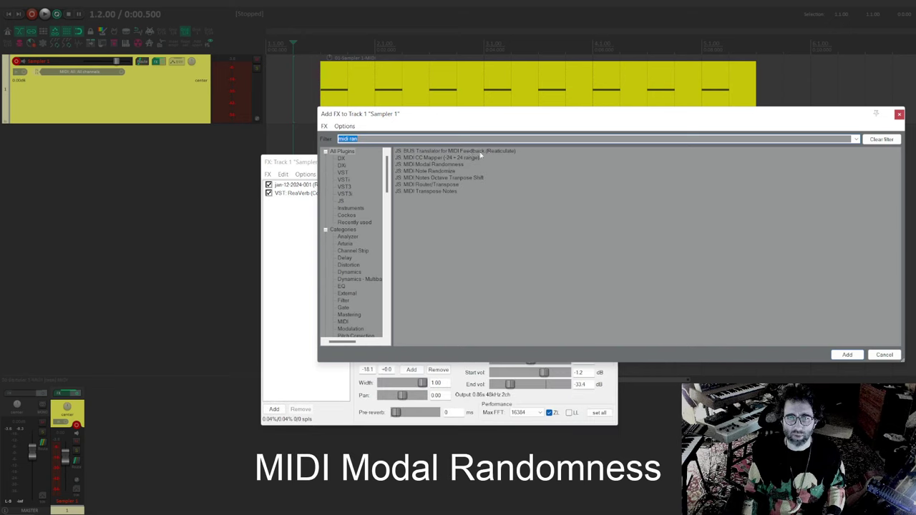
double_click(423, 165)
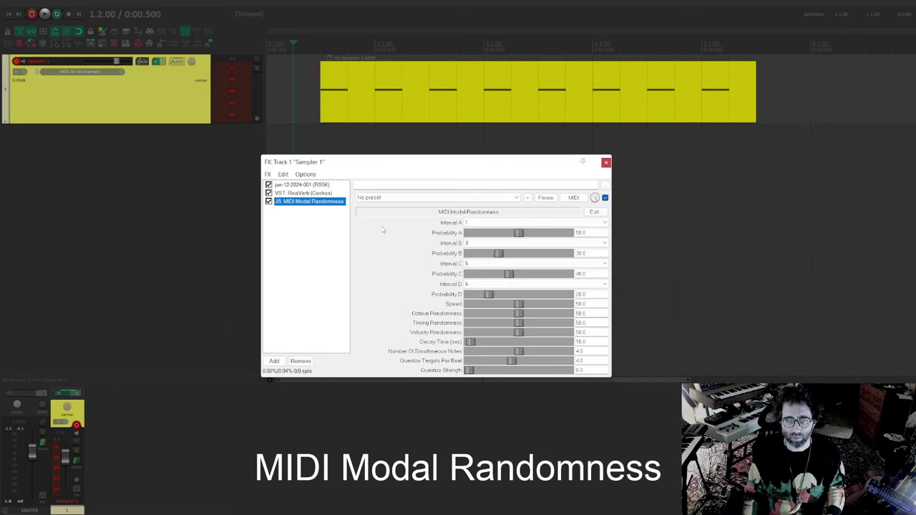
key(space)
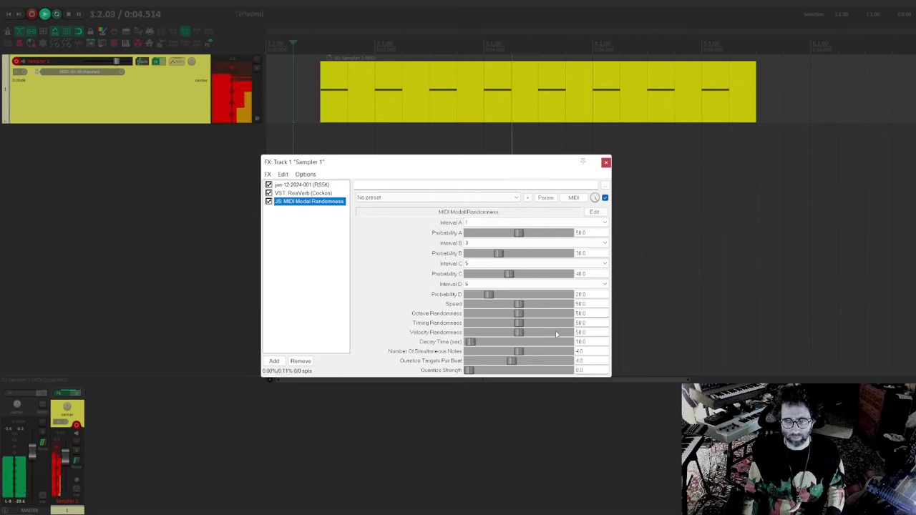
Try Quantize Targets Per Beat at 2 in MIDI Modal Randomness, and undo that change
key(space)
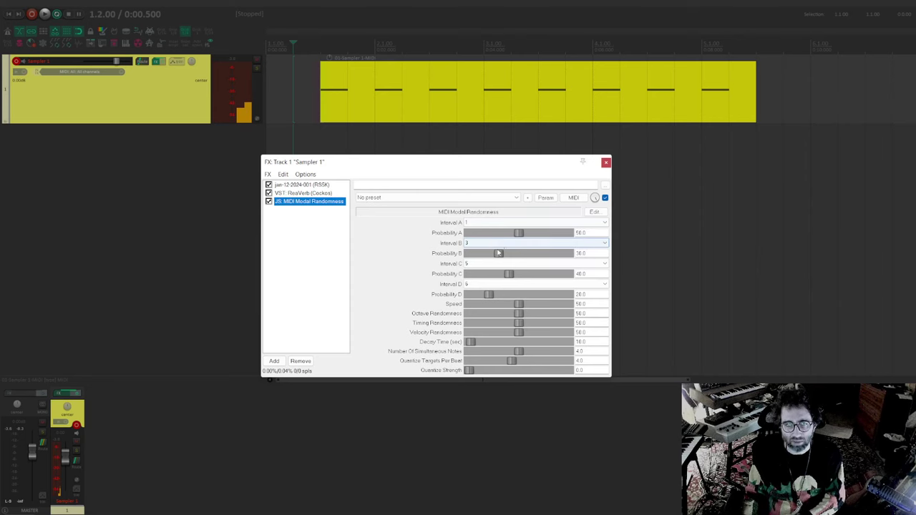
click(603, 360)
text(2)
key(Return)
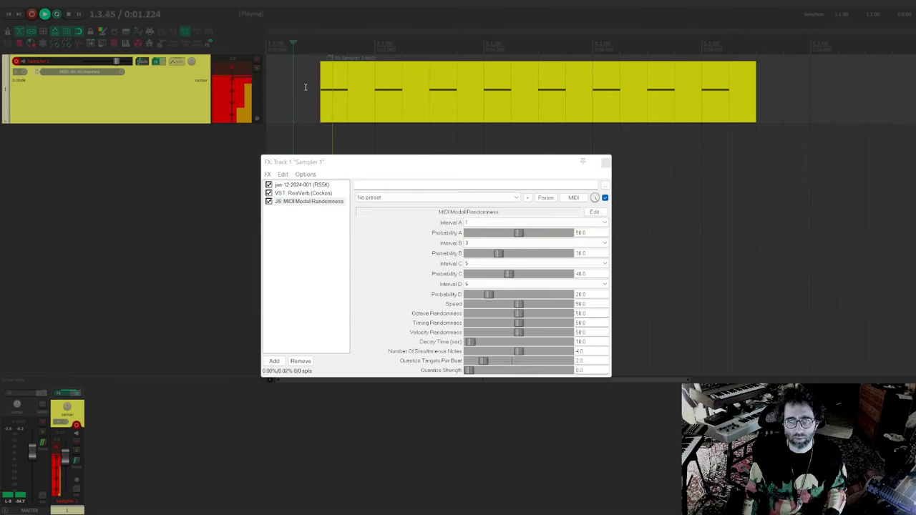
click(300, 204)
key(ctrl+z)
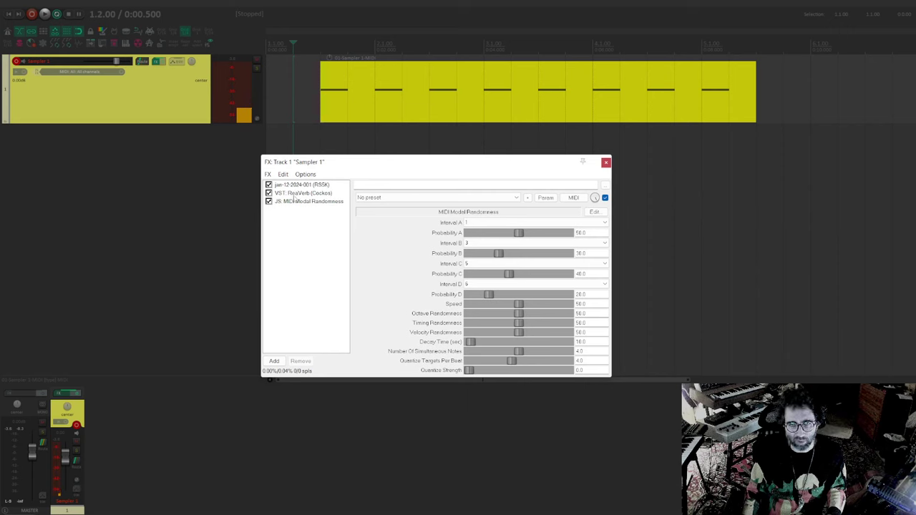
Move MIDI Modal Randomness above the sampler in the effect chain and set Number Of Simultaneous Notes and Quantize Targets Per Beat to 2
mouse_move(293, 200)
mouse_down()
mouse_move(303, 198)
mouse_move(294, 185)
mouse_up()
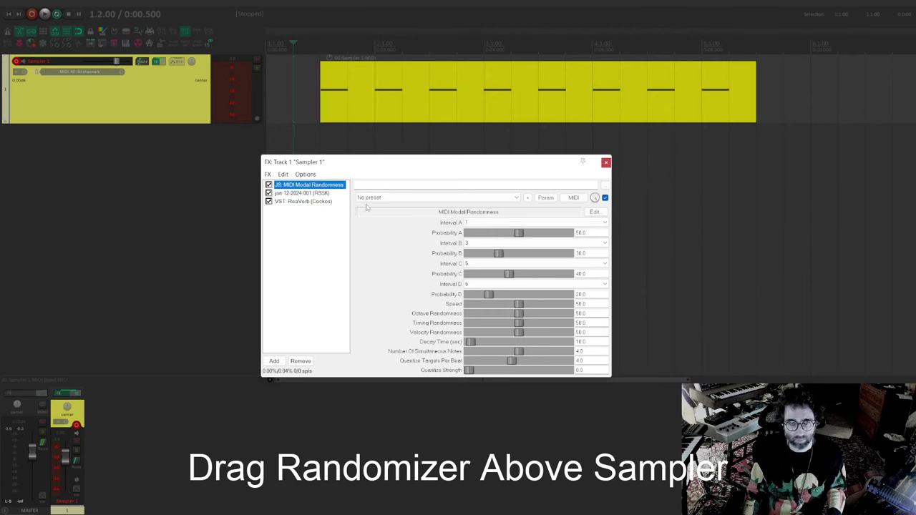
key(space)
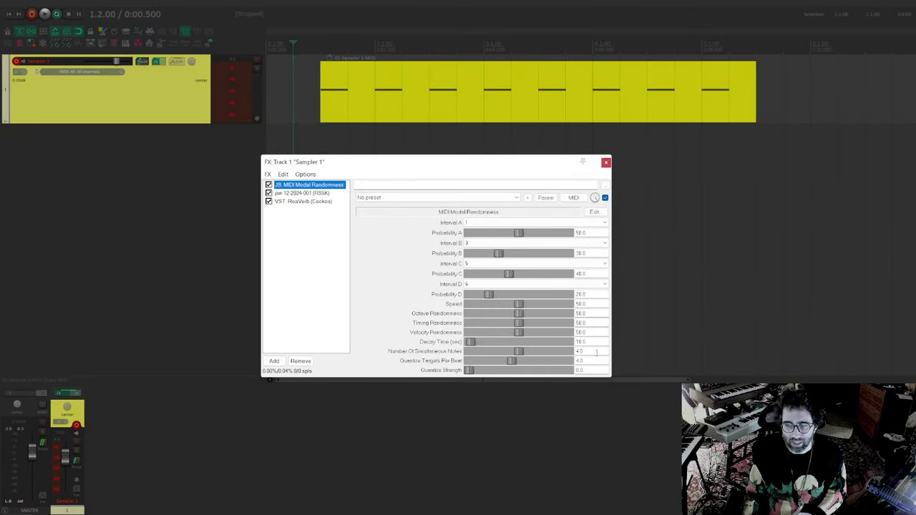
drag(596, 352, 567, 362)
key(Return)
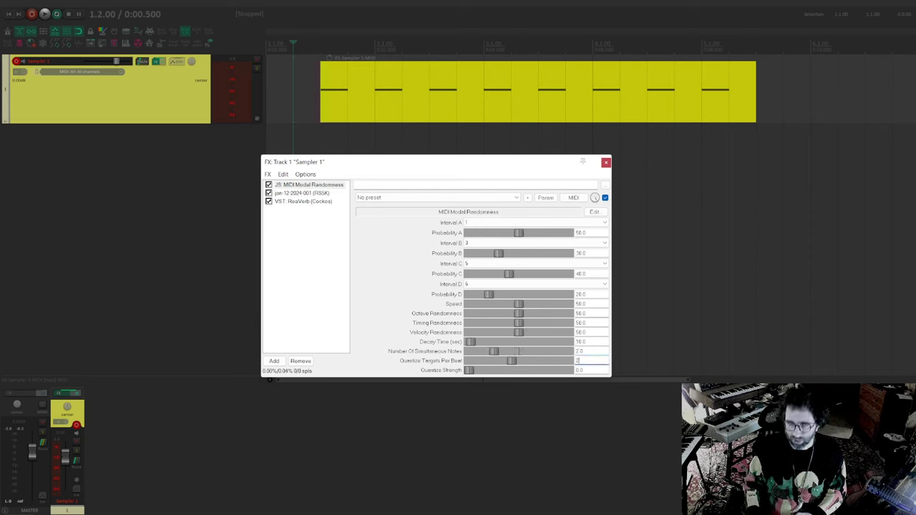
text(2)
key(Return)
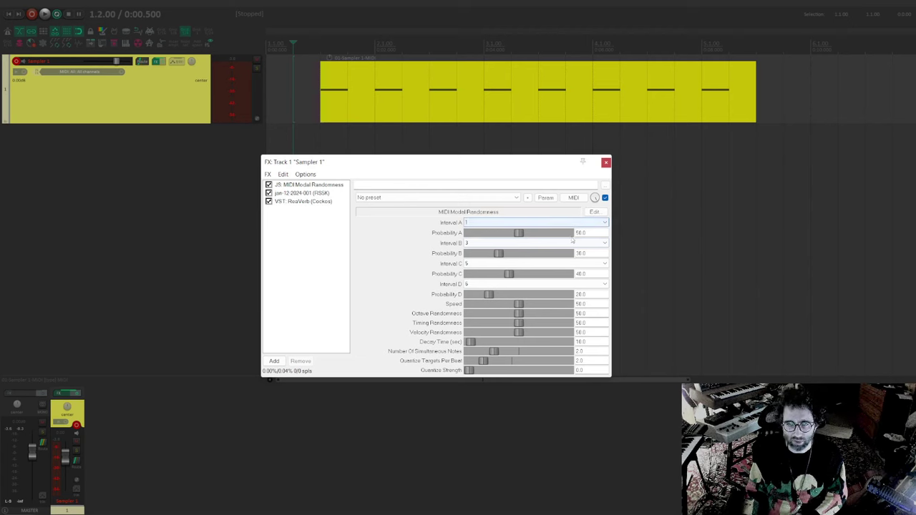
Set Interval D to 7 and the probabilities of intervals A to D to 20, 15, 10 and 5
click(544, 286)
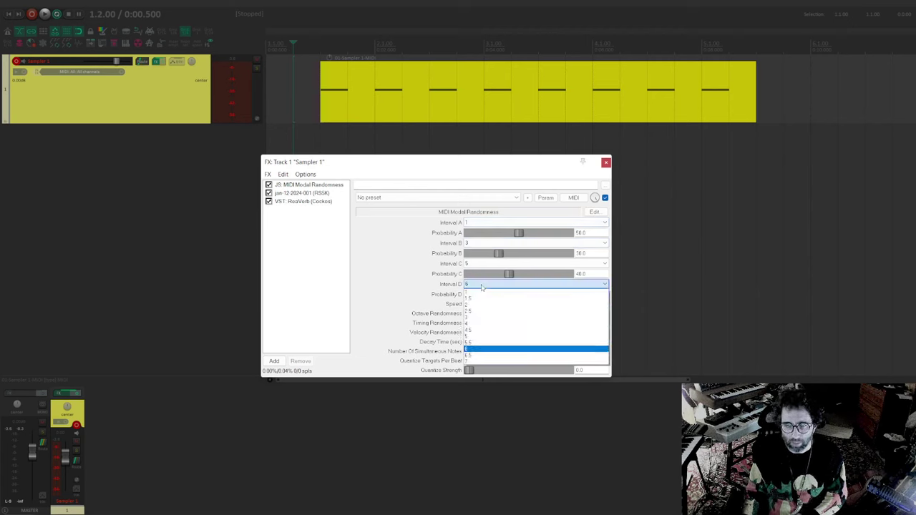
click(478, 364)
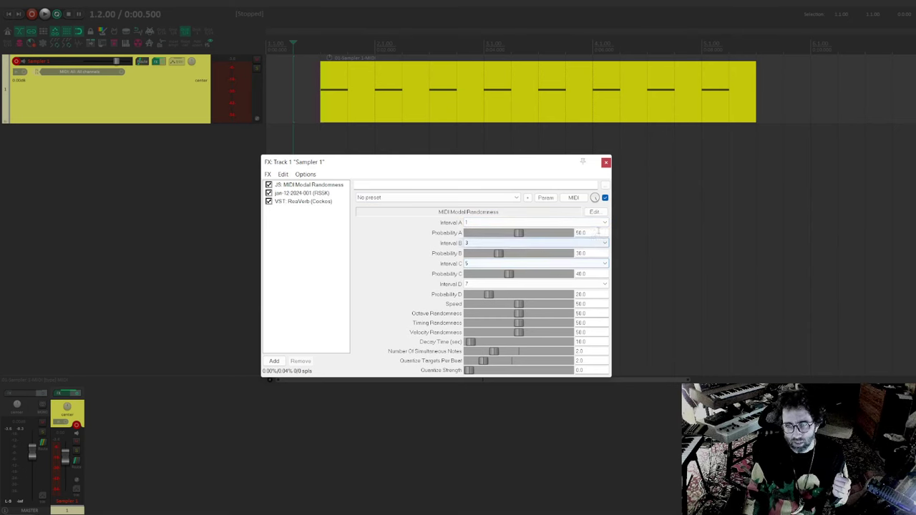
click(575, 232)
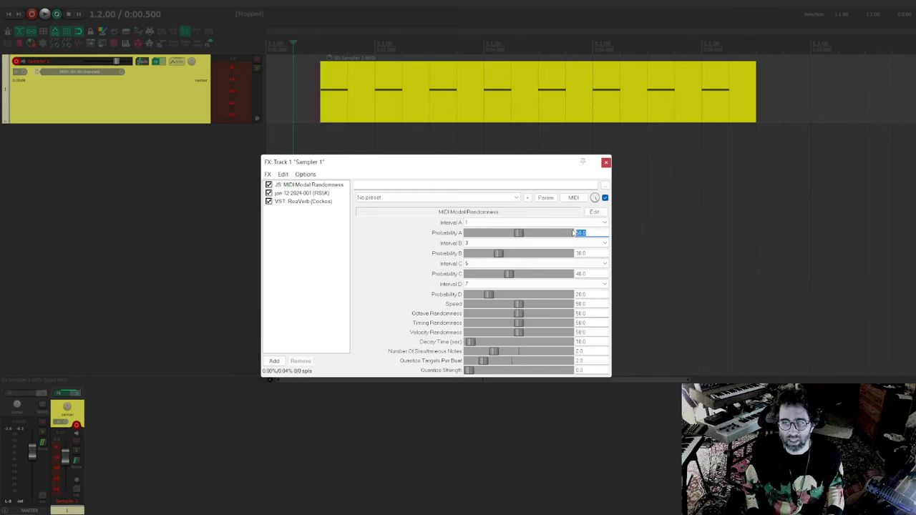
text(20)
key(Tab)
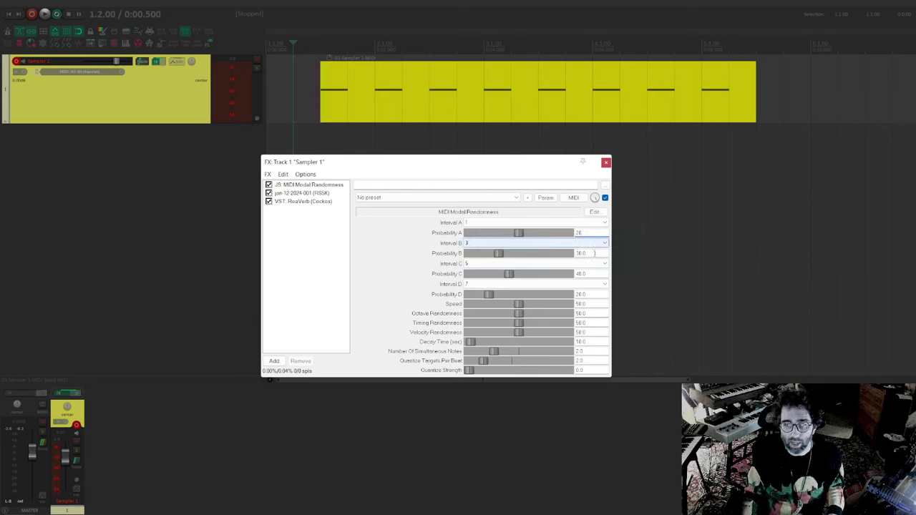
text(15)
key(Return)
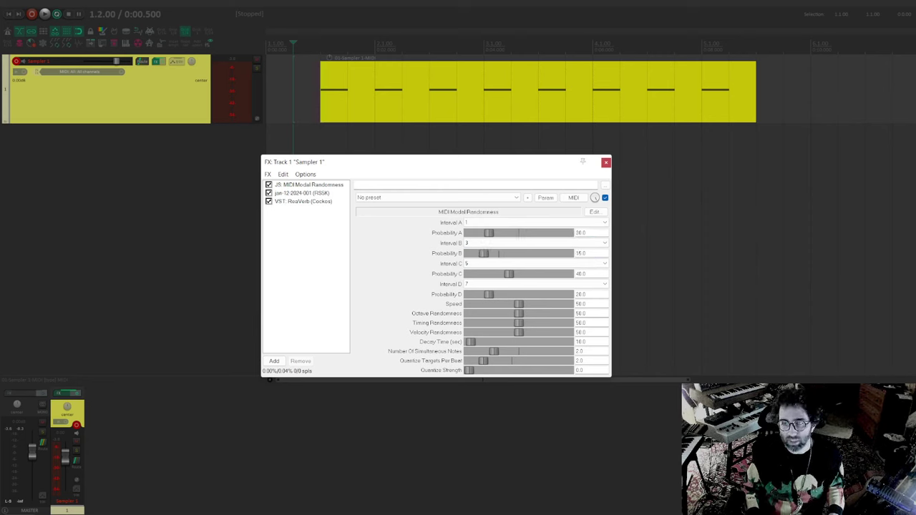
key(Tab)
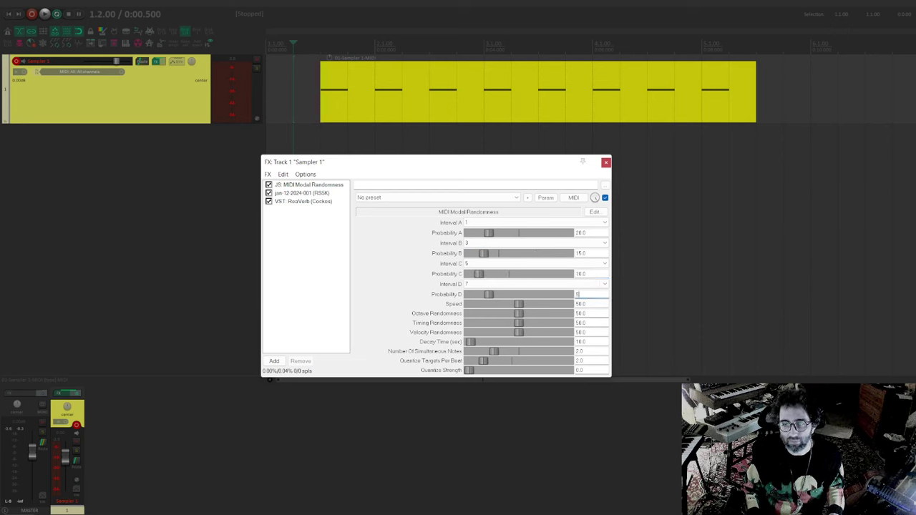
key(Tab)
Set the time selection over the MIDI item and re-enable the jan-12-2024-001 sampler for playback
click(294, 38)
key(space)
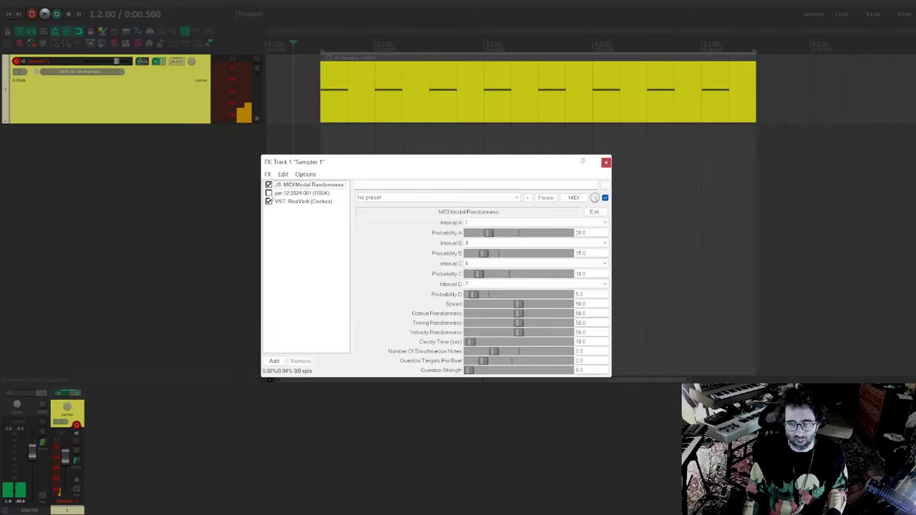
click(268, 193)
click(302, 102)
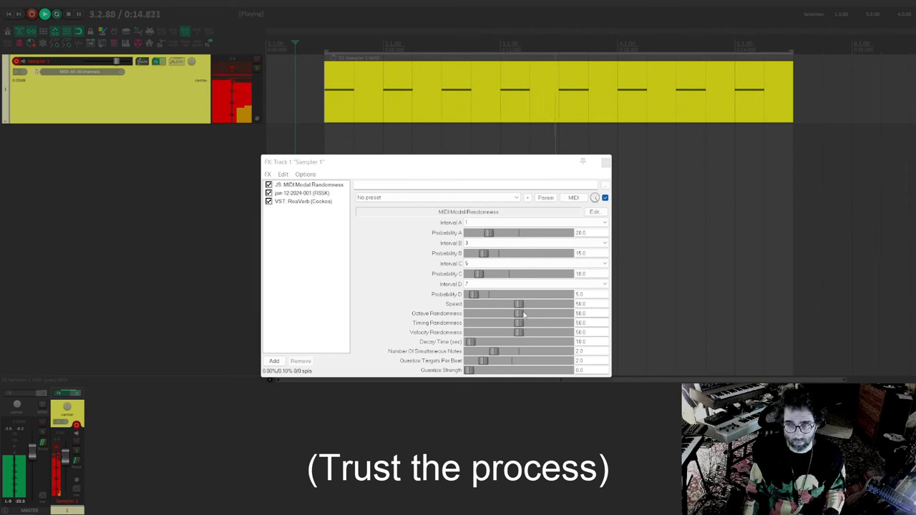
Set Octave and Timing Randomness to 0, Speed to 10 and Number Of Simultaneous Notes to 4 during playback
click(583, 314)
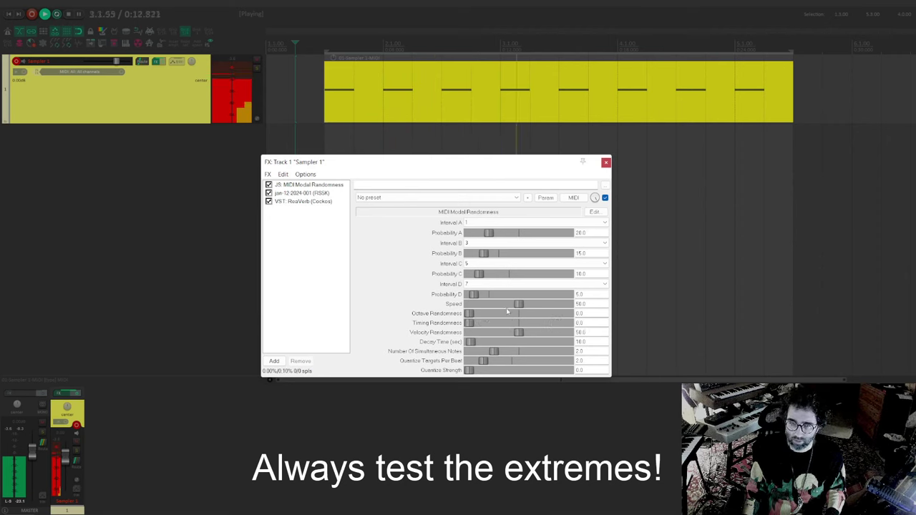
drag(523, 306, 500, 307)
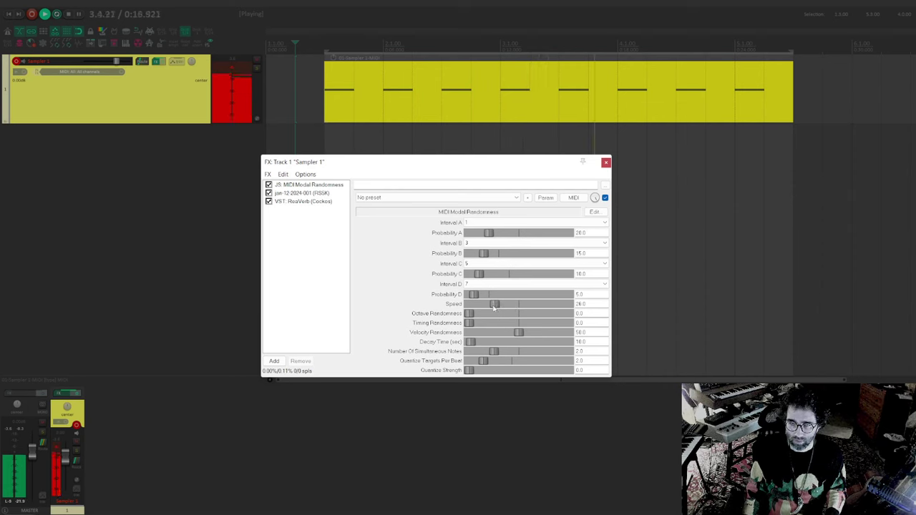
drag(491, 309, 483, 314)
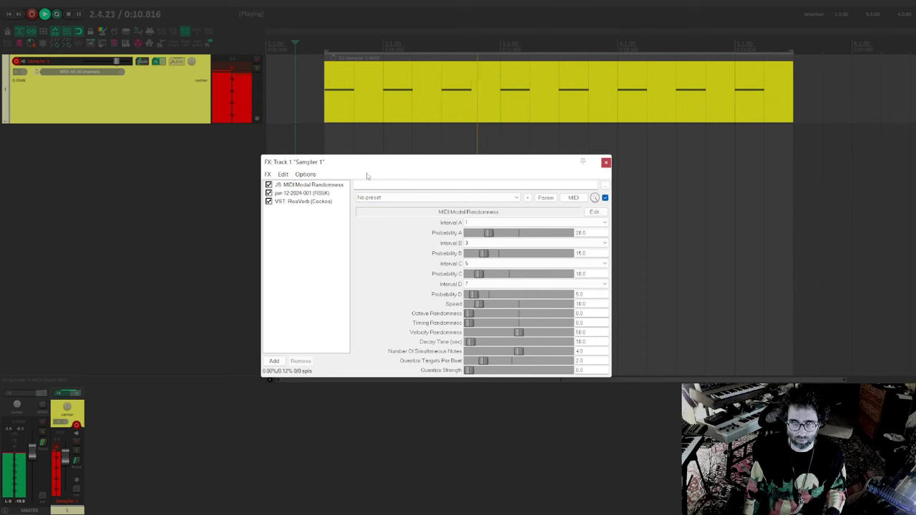
Set the sampler's Probability to 60 and its start pitch to -45, and bypass the sampler with playback stopped
click(307, 195)
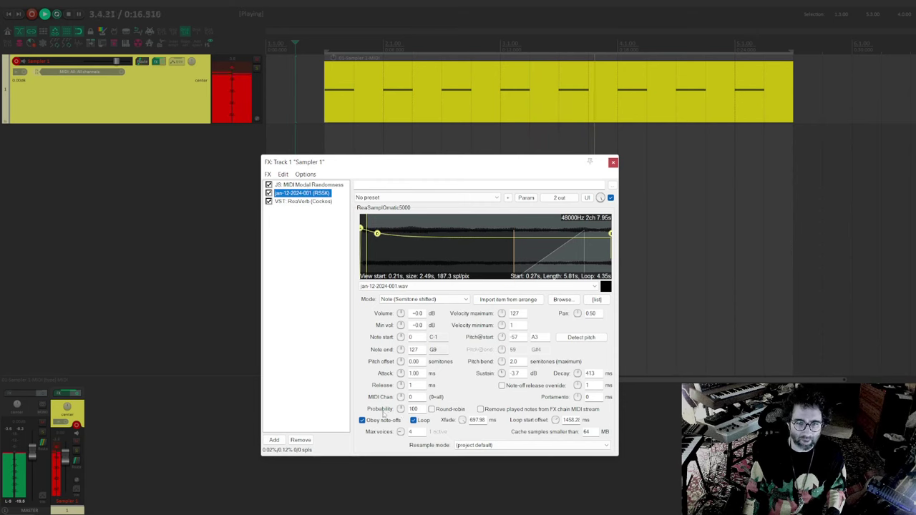
double_click(419, 409)
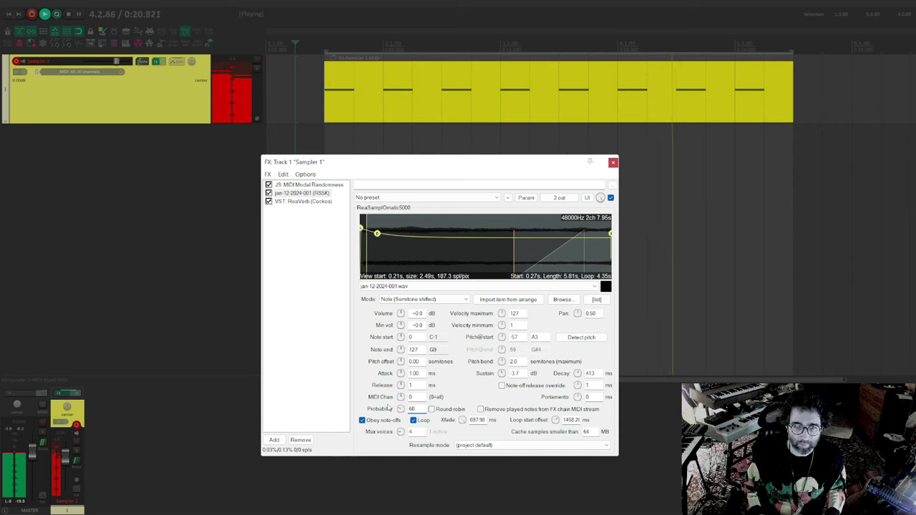
text(60)
click(315, 402)
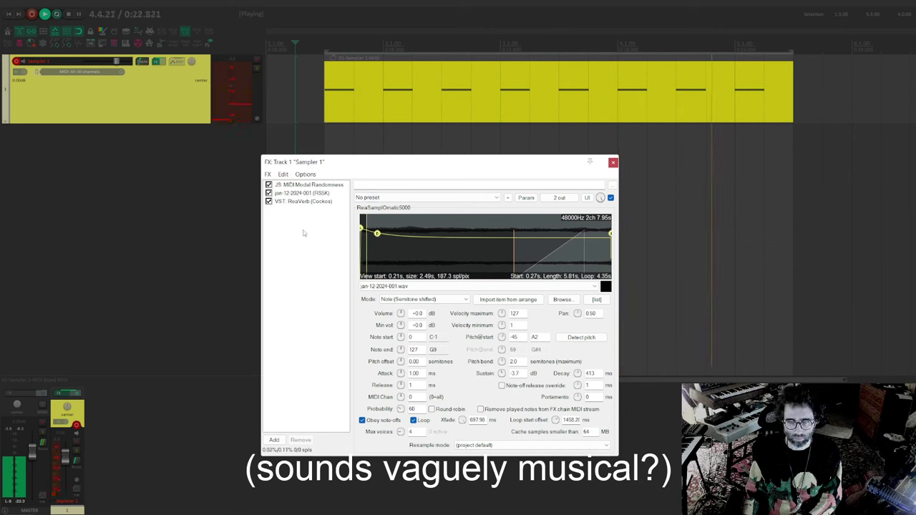
click(268, 194)
key(space)
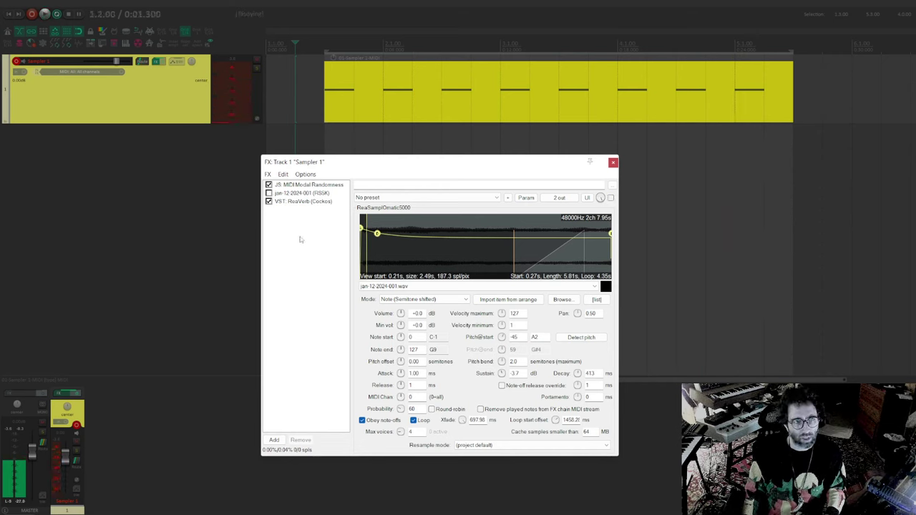
Place the FR_GongSwell_3.wav item at 7.1.00 on its own track, audition it, and close the effects window
drag(320, 167, 322, 174)
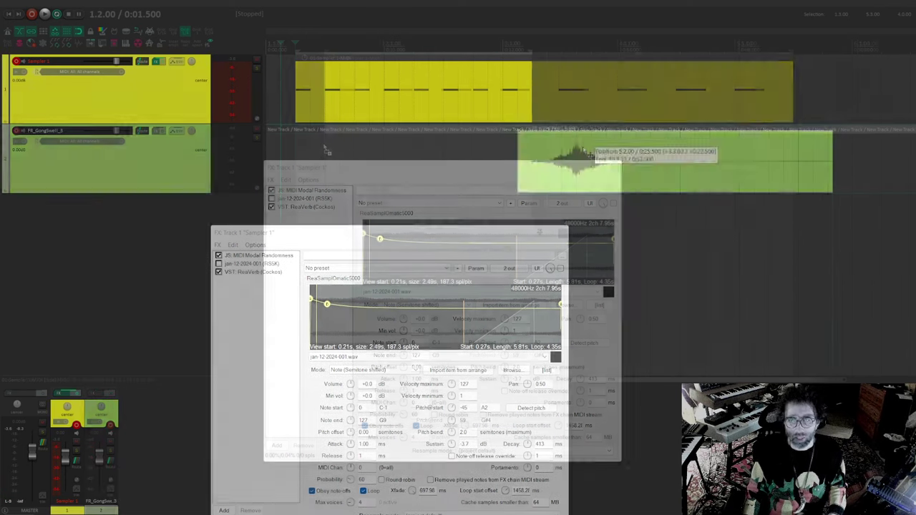
drag(580, 156, 684, 156)
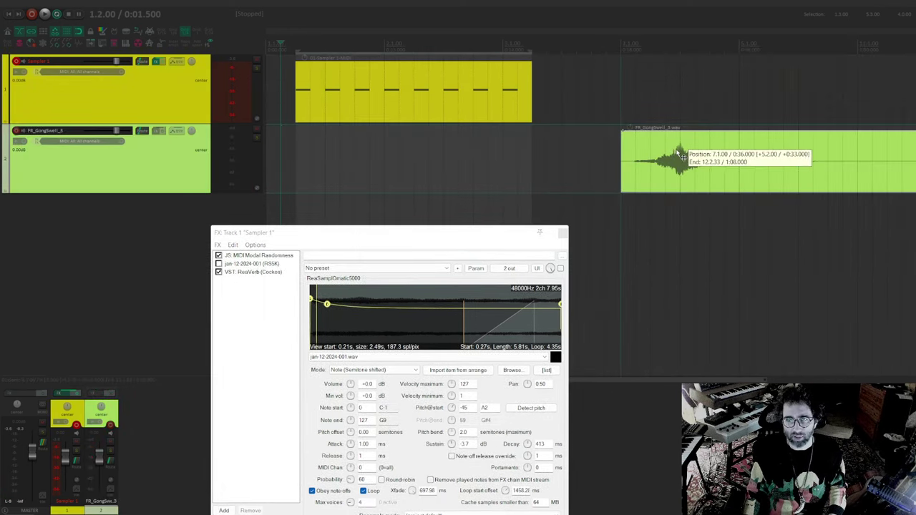
key(space)
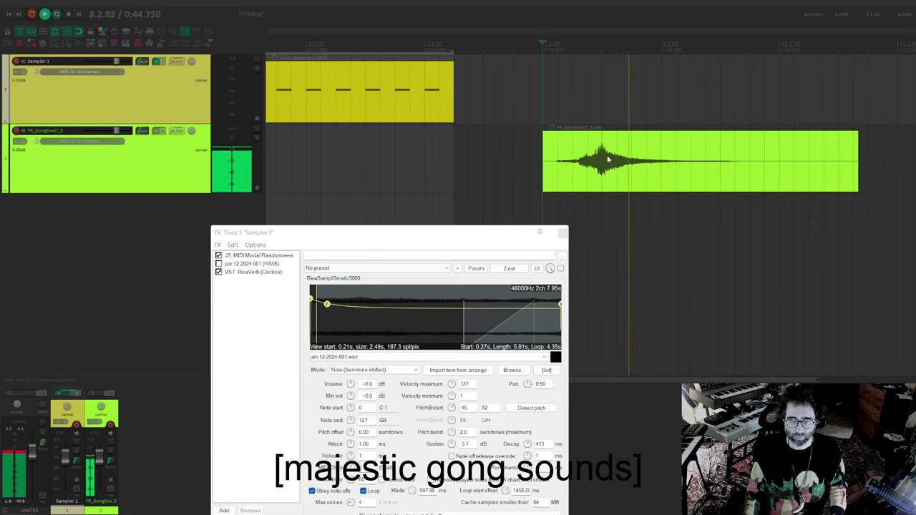
scroll(607, 159, right, 5)
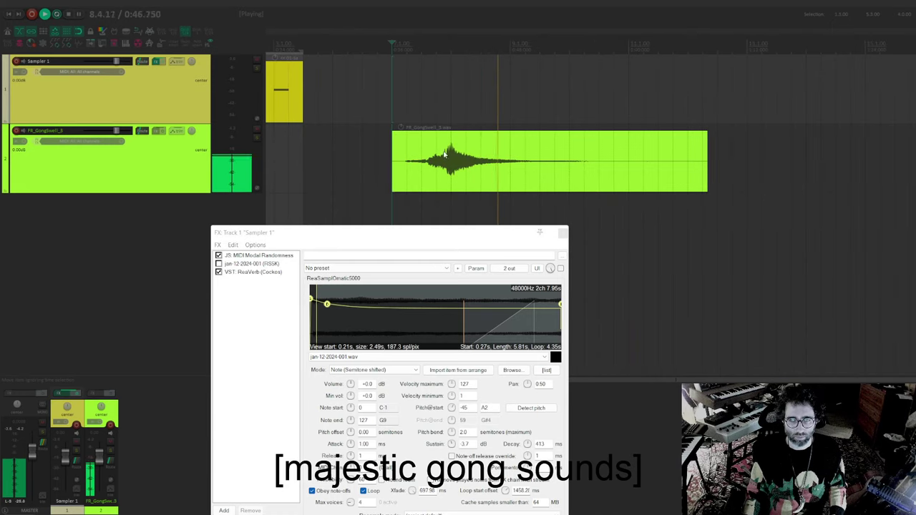
click(561, 232)
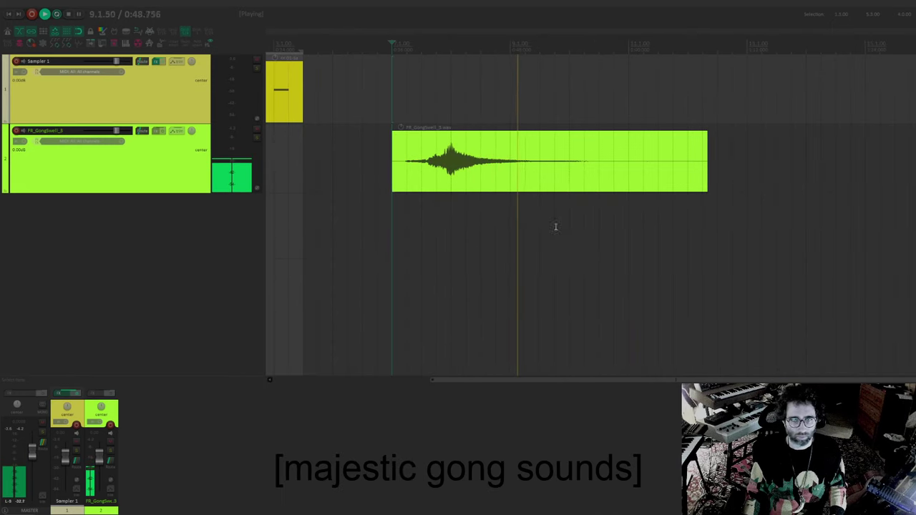
key(space)
Slice the gong item just before its peak and at 8.3.00, and delete the pieces on either side
click(466, 162)
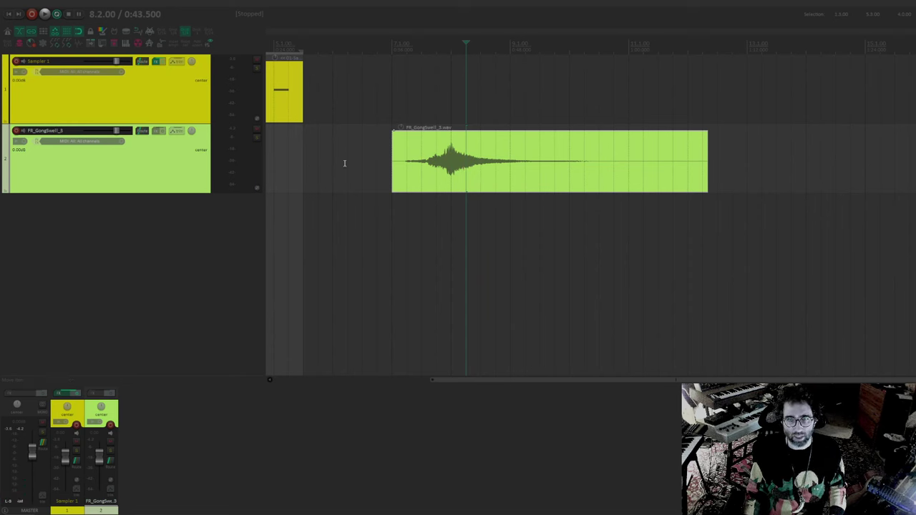
click(438, 162)
key(s)
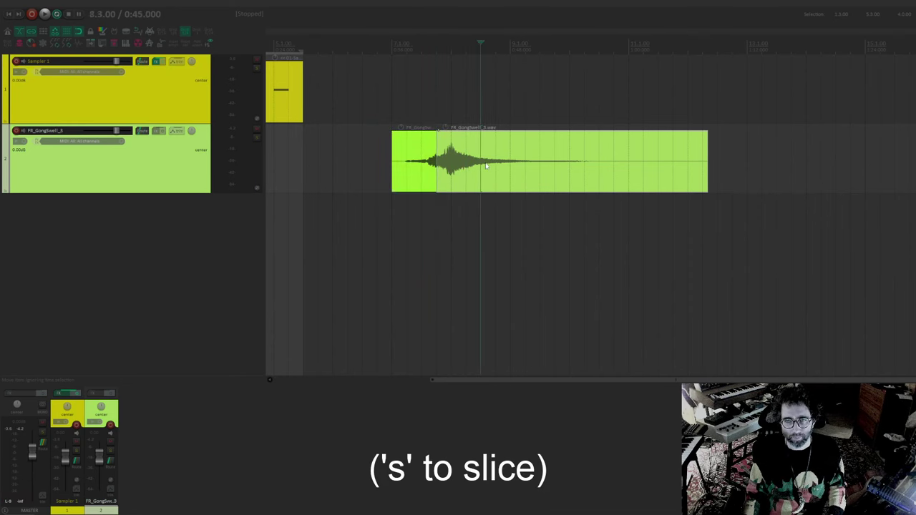
key(s)
click(530, 164)
key(Delete)
click(421, 162)
key(Delete)
Time-stretch the remaining gong slice to four bars, from 7.1.00 to 11.1.00, and audition it from 7.3.00
drag(438, 166, 623, 158)
click(422, 161)
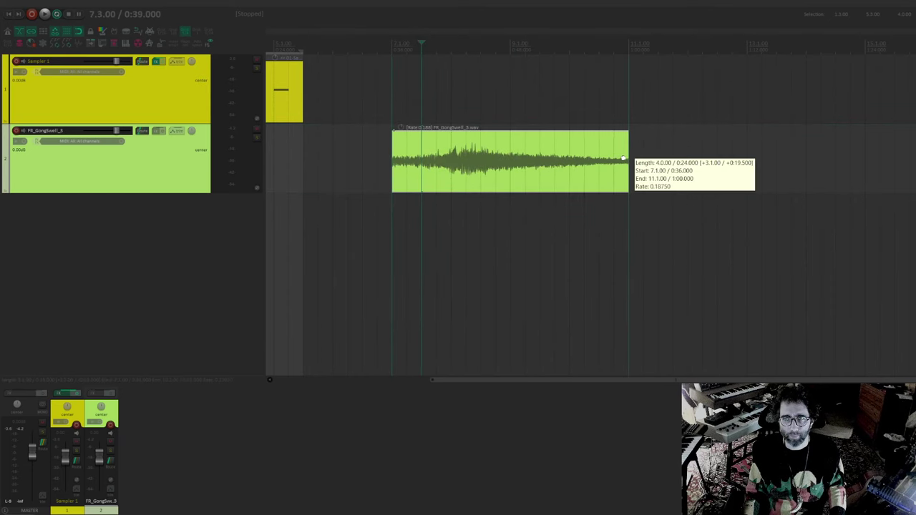
key(space)
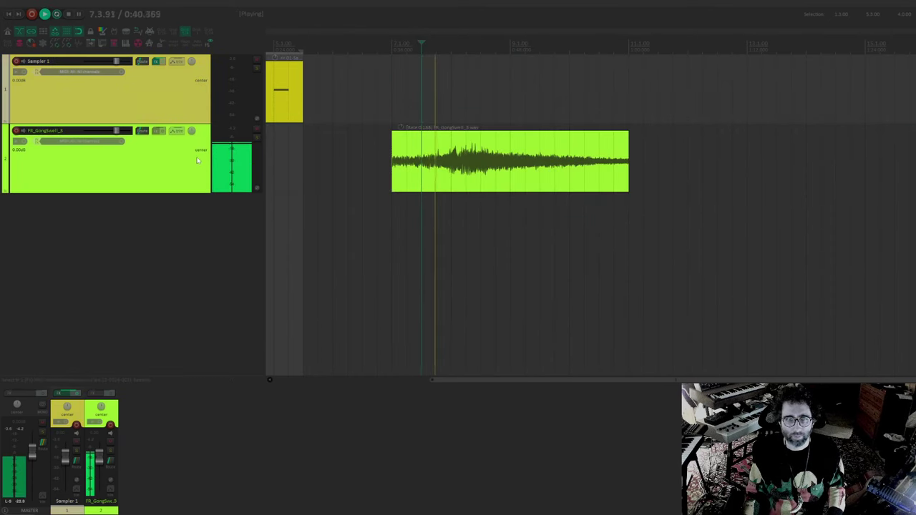
key(space)
Add ReaEQ to the FR_GongSwell_3 track and set band 1 to Band Pass
click(130, 166)
click(159, 131)
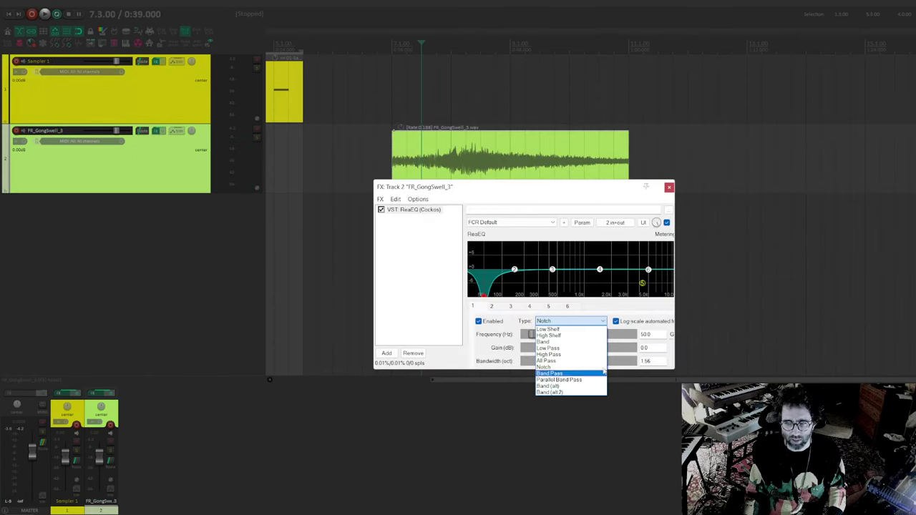
click(603, 372)
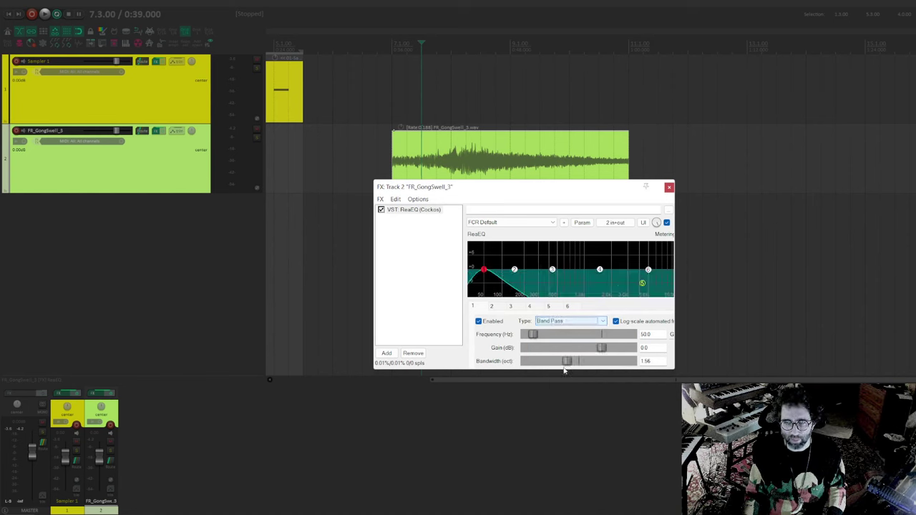
Narrow the band-pass filter to 0.36 octaves, audition it at about 878 Hz, and move it to about 337 Hz
drag(486, 272, 579, 271)
scroll(568, 273, down, 10)
key(space)
drag(523, 187, 510, 216)
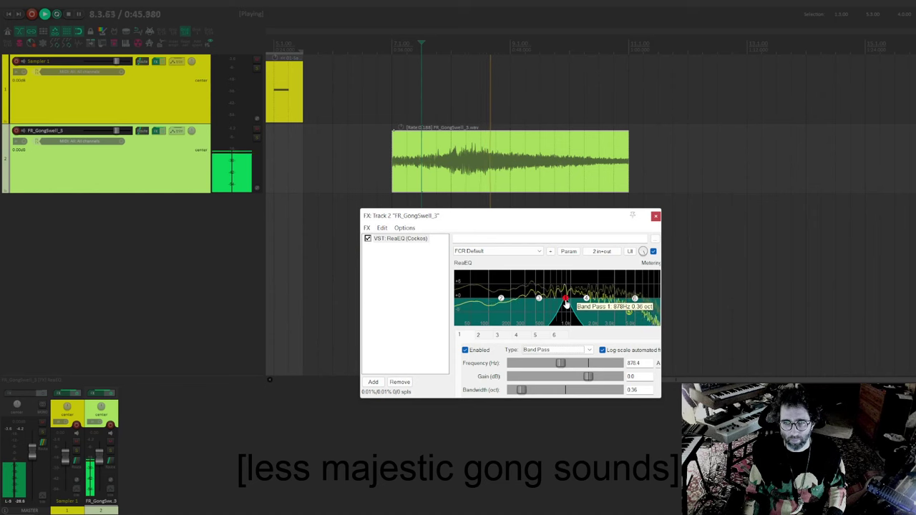
key(space)
drag(564, 303, 527, 297)
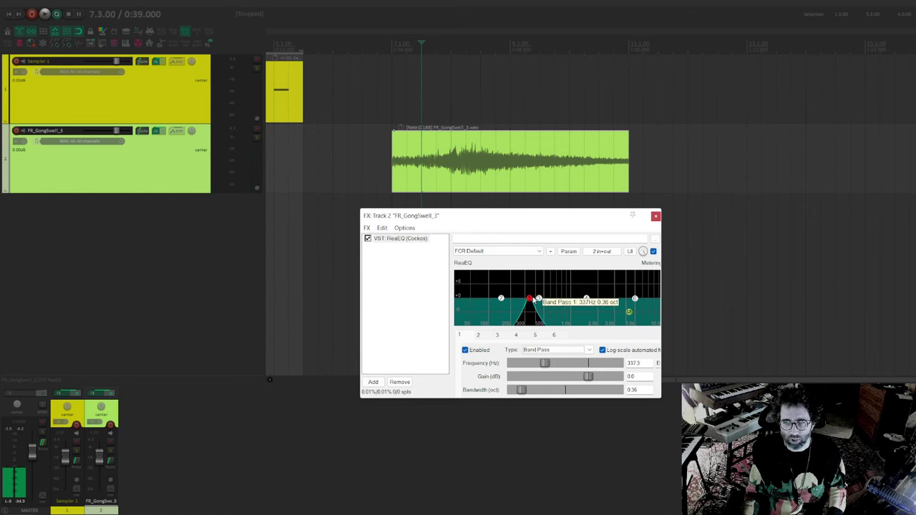
Set the band-pass filter's frequency to 440 Hz and start playing the gong swell
text(440)
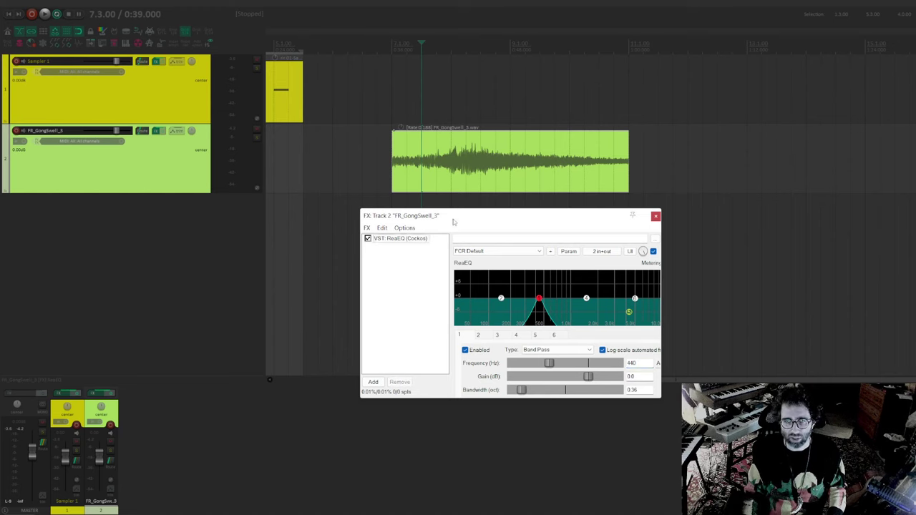
drag(454, 221, 446, 217)
key(space)
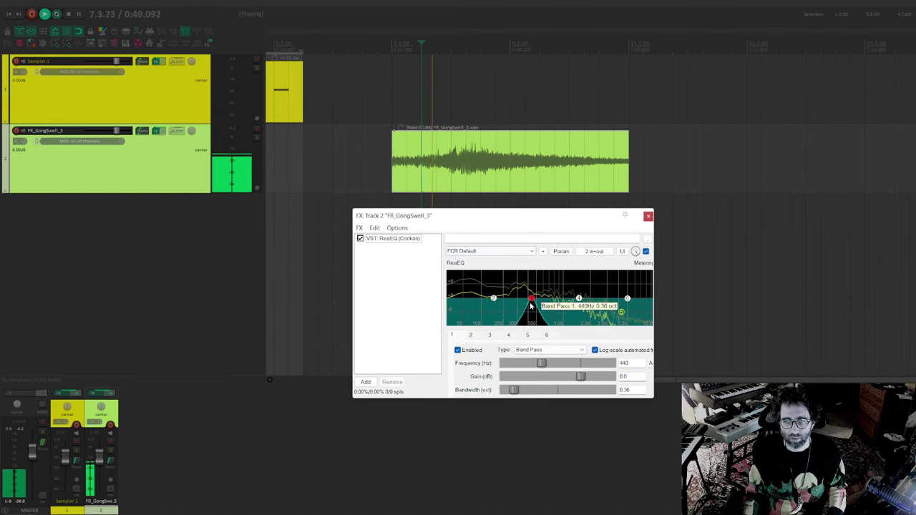
Narrow the band-pass filter's bandwidth to .1 octaves and audition the gong swell
scroll(533, 304, down, 4)
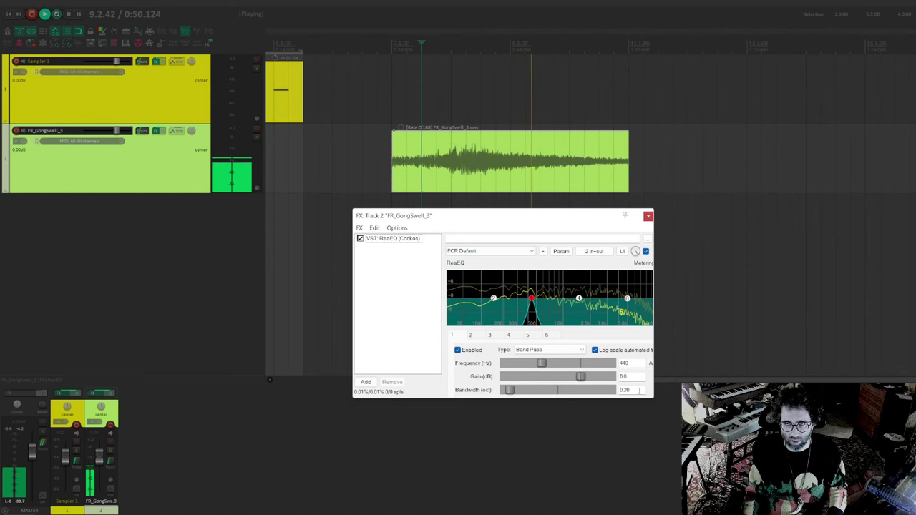
key(space)
click(616, 391)
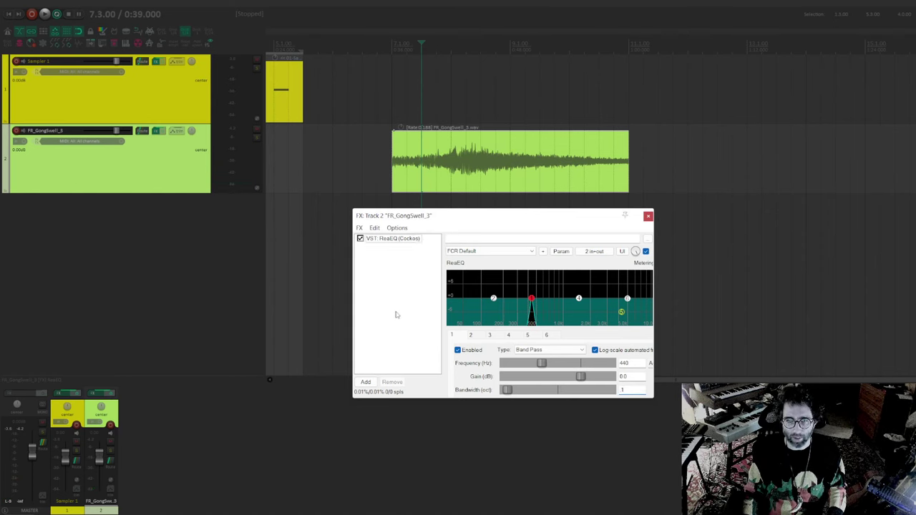
key(space)
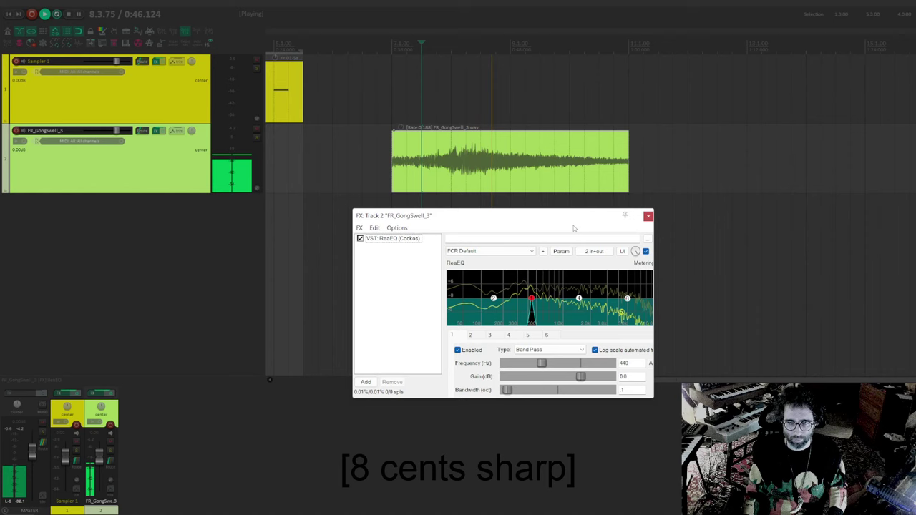
key(space)
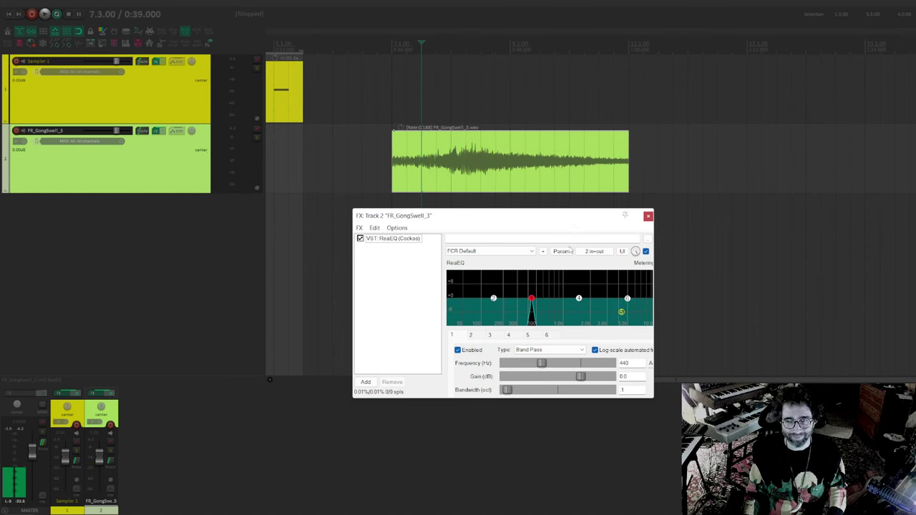
Add a short fade-in and a curved fade-out of about one and a half bars to the gong item
drag(392, 132, 401, 135)
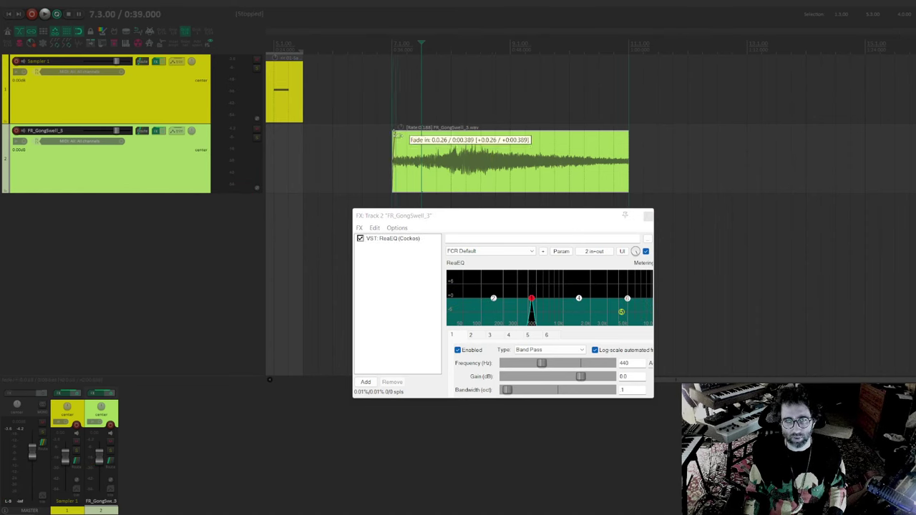
drag(628, 134, 539, 142)
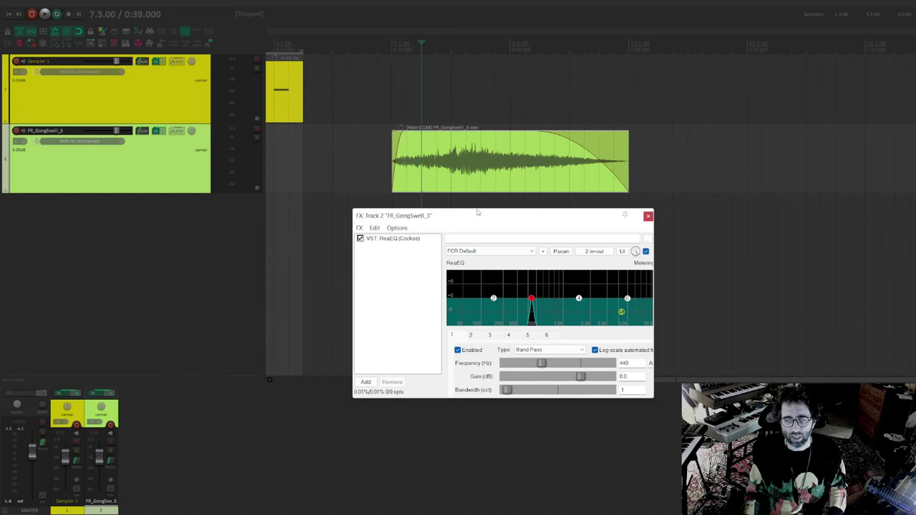
Add ReaVerb after ReaEQ on the FR_GongSwell_3 track
drag(477, 213, 490, 232)
double_click(423, 307)
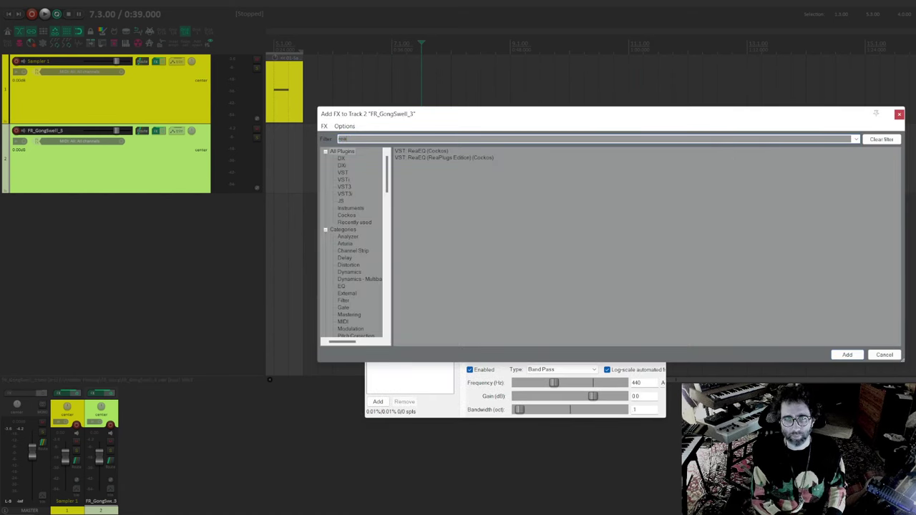
text(reaverb)
key(Return)
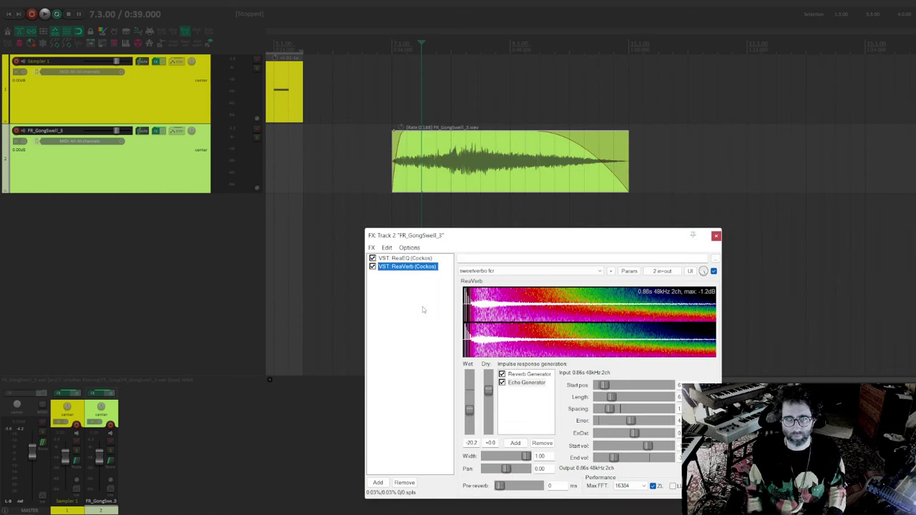
Turn ReaVerb's dry level down to -inf, raise the wet level to about -15.3 dB, and audition the gong
drag(489, 390, 470, 411)
key(space)
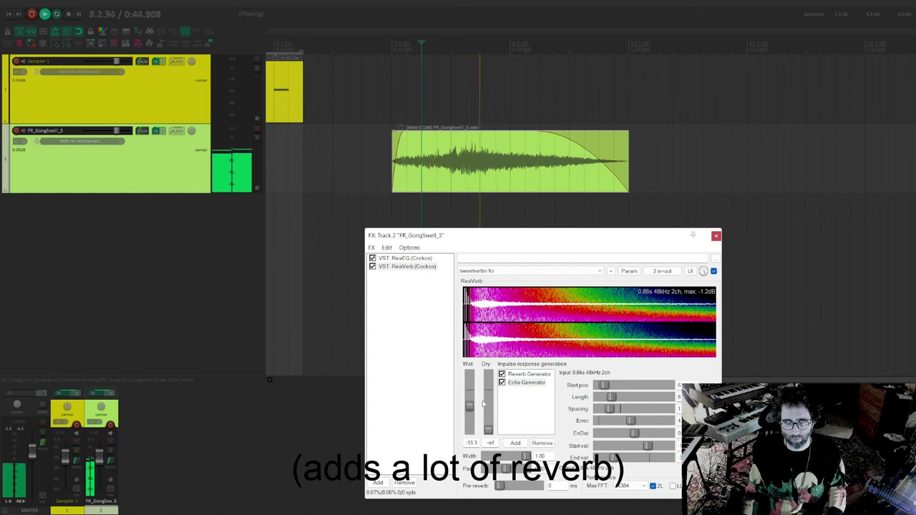
click(716, 236)
key(space)
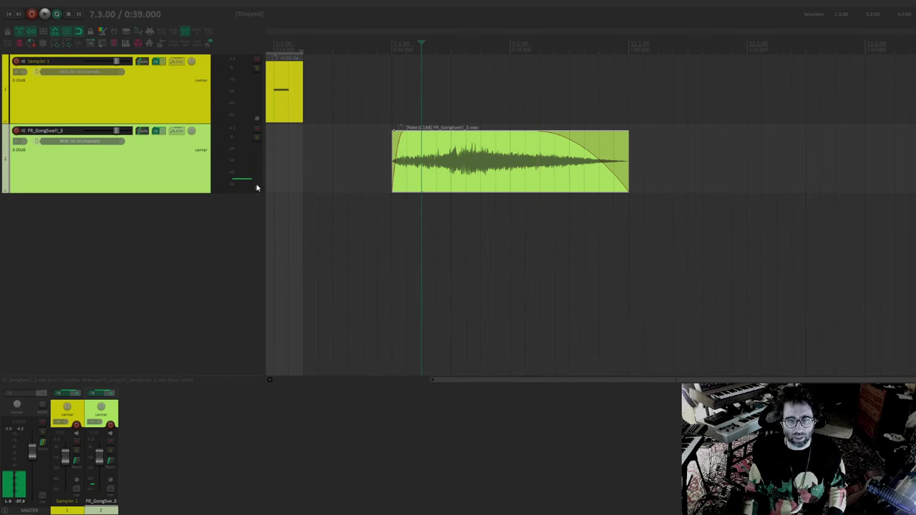
Send FR_GongSwell_3 to a new track below it and record the processed gong there from 7.1.00 in stereo output mode
click(119, 171)
double_click(110, 234)
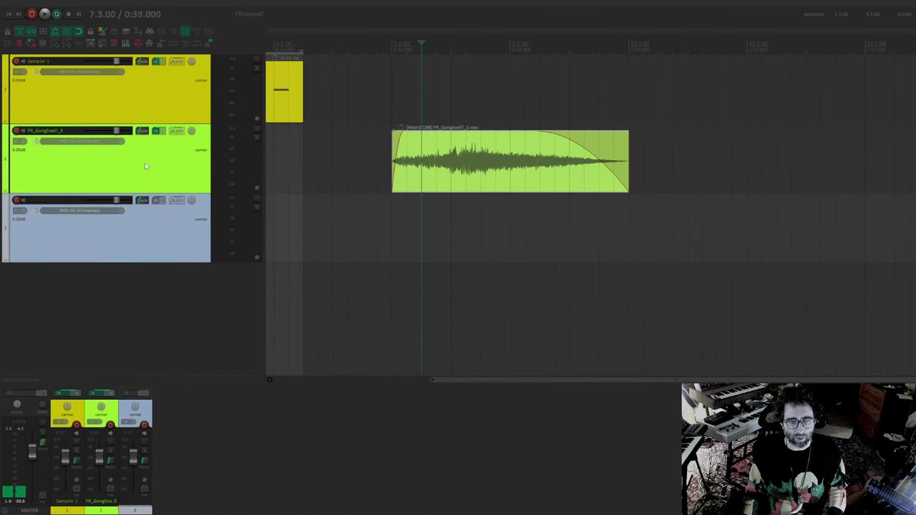
drag(143, 130, 146, 206)
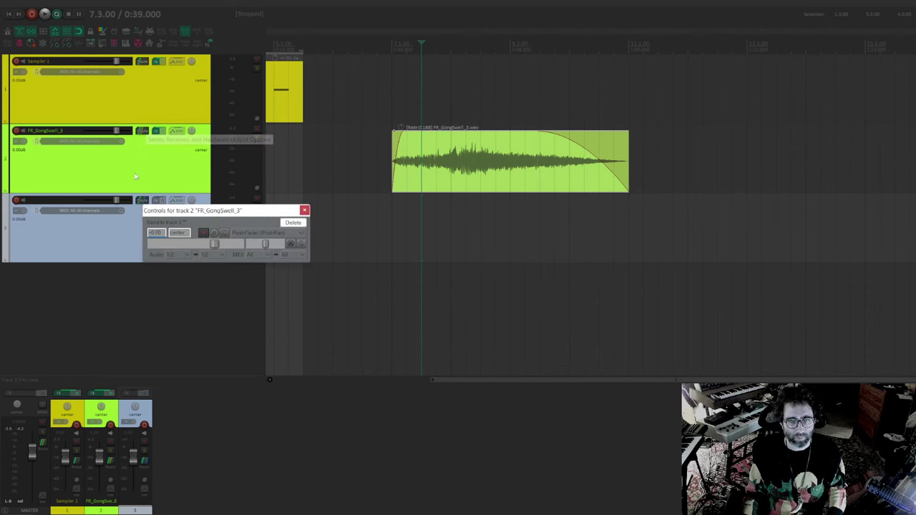
right_click(15, 200)
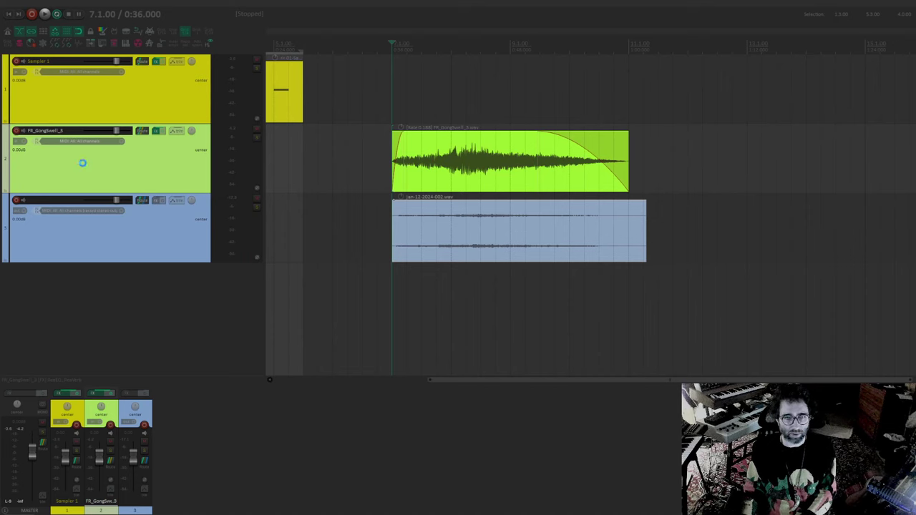
Delete the FR_GongSwell_3 track and rename the track holding the new recording as Sampler 2
key(Delete)
key(Return)
double_click(54, 131)
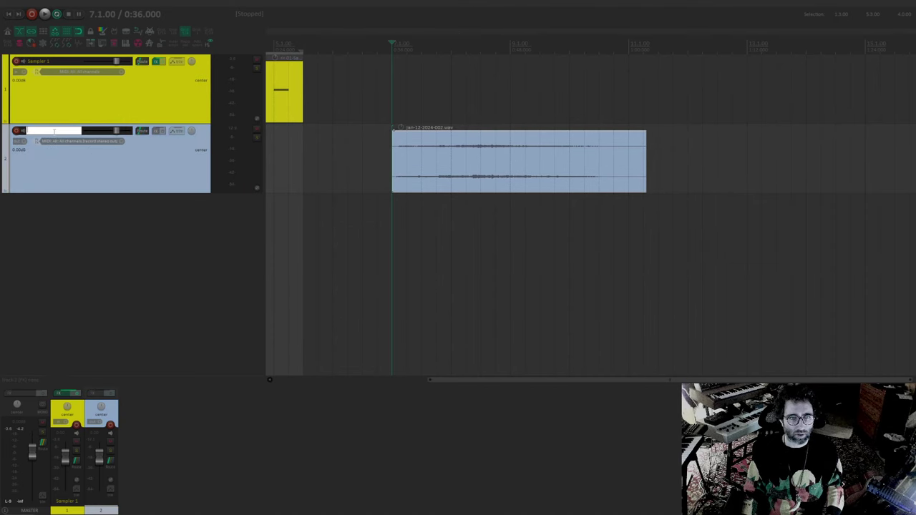
text(Sampler 2)
key(Return)
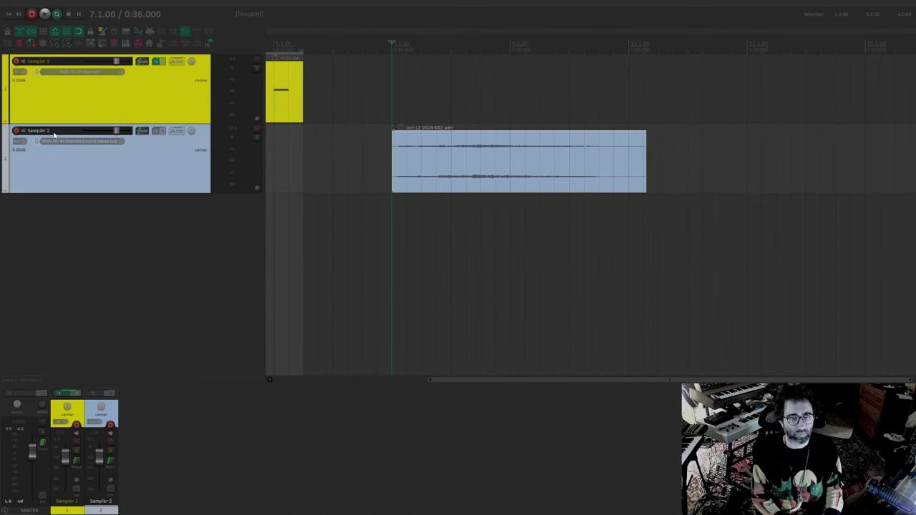
Add ReaSamplOmatic5000 to the Sampler 2 track and import the recorded jan-12-2024-002.wav item into it
click(176, 131)
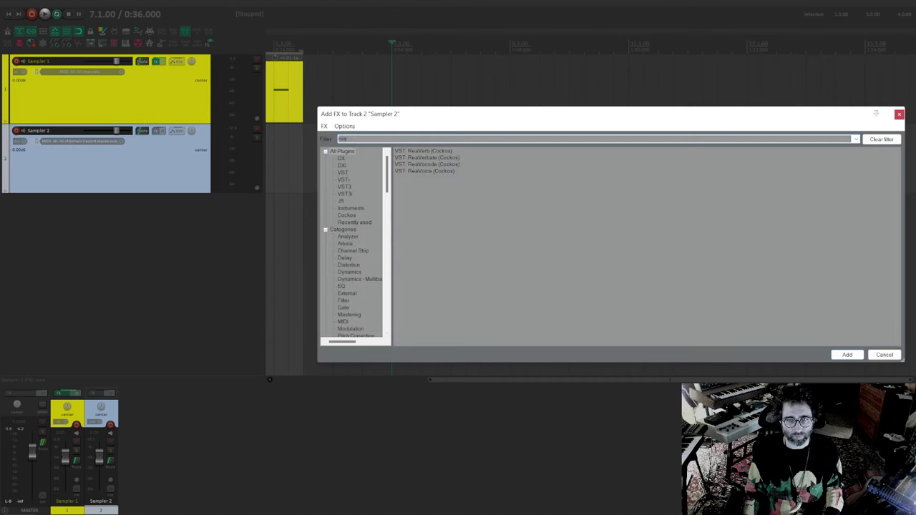
click(433, 151)
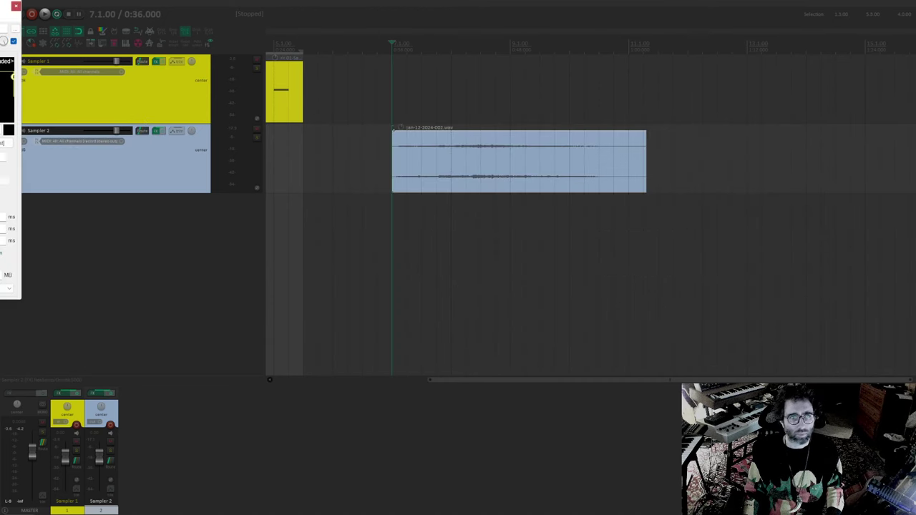
drag(5, 6, 677, 210)
click(598, 158)
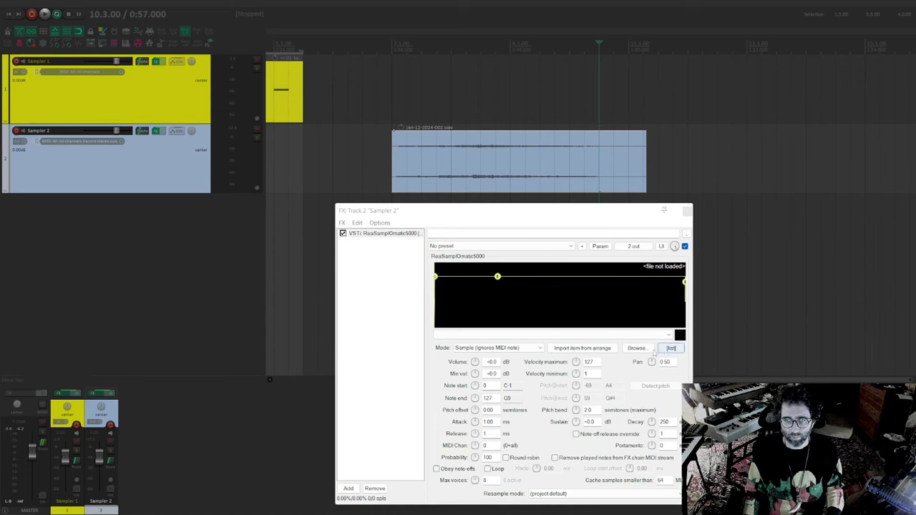
click(602, 348)
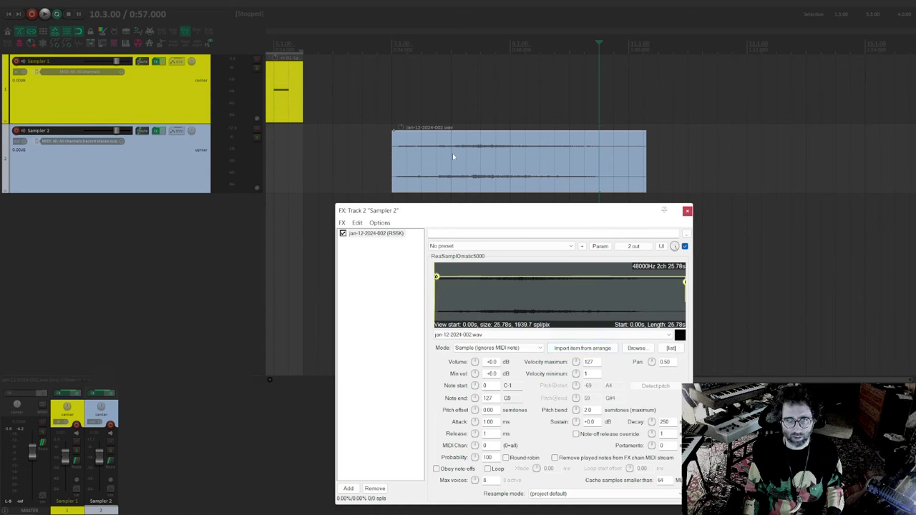
Mute the recorded gong item and move it along the timeline to start at 19.1.00
scroll(509, 150, down, 3)
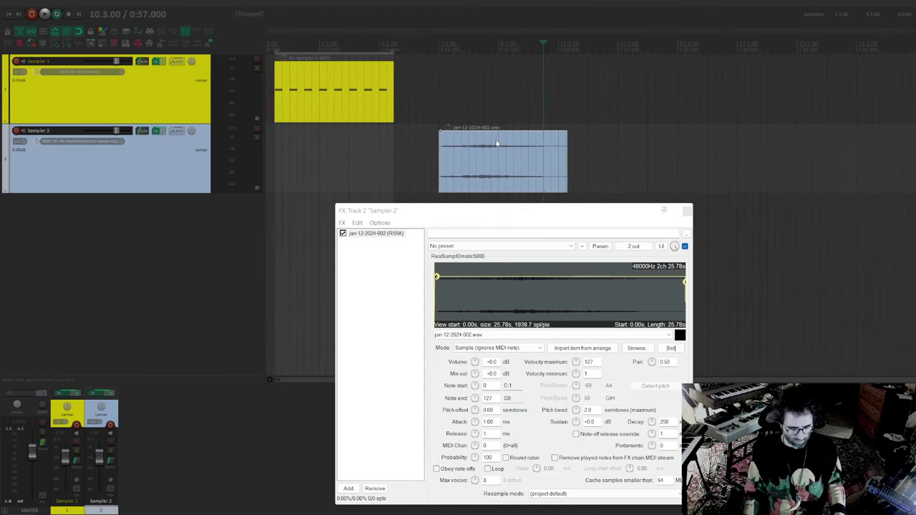
key(m)
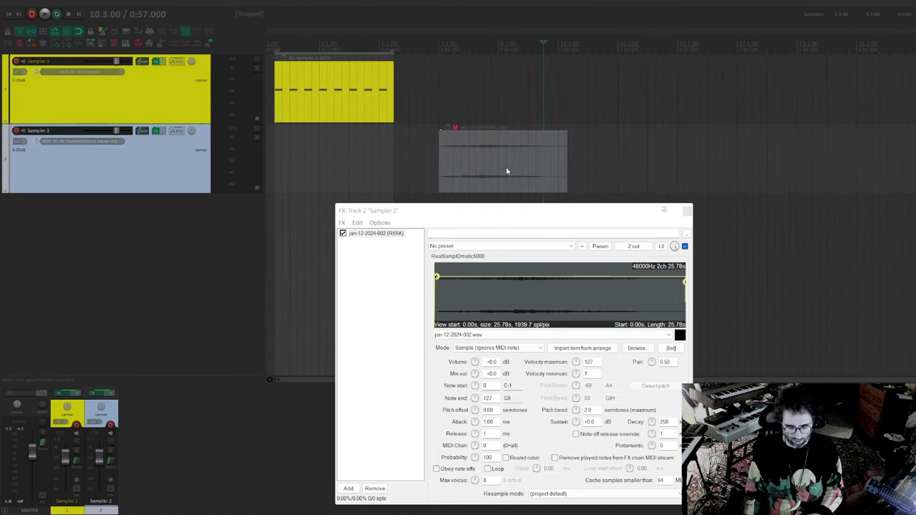
drag(503, 164, 838, 159)
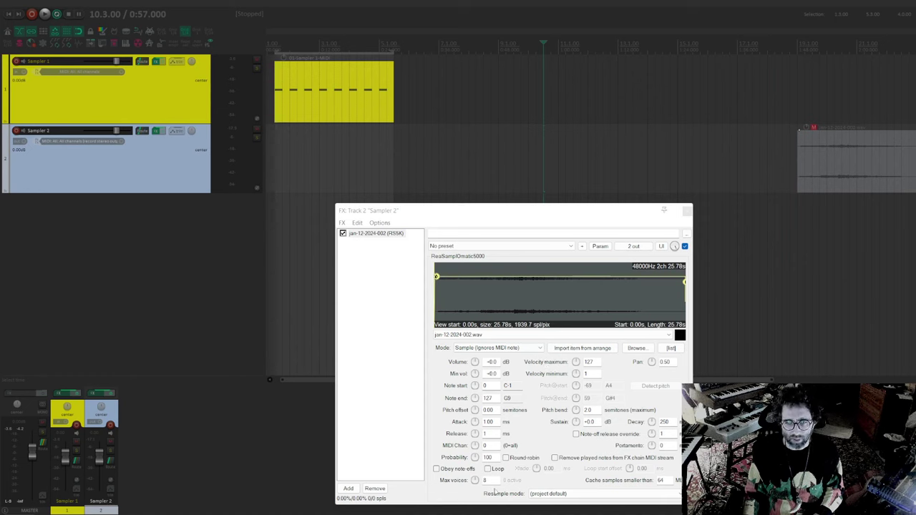
Make the sampler obey note-offs with a maximum of 4 voices, and set its mode to Note (Semitone shifted)
click(467, 471)
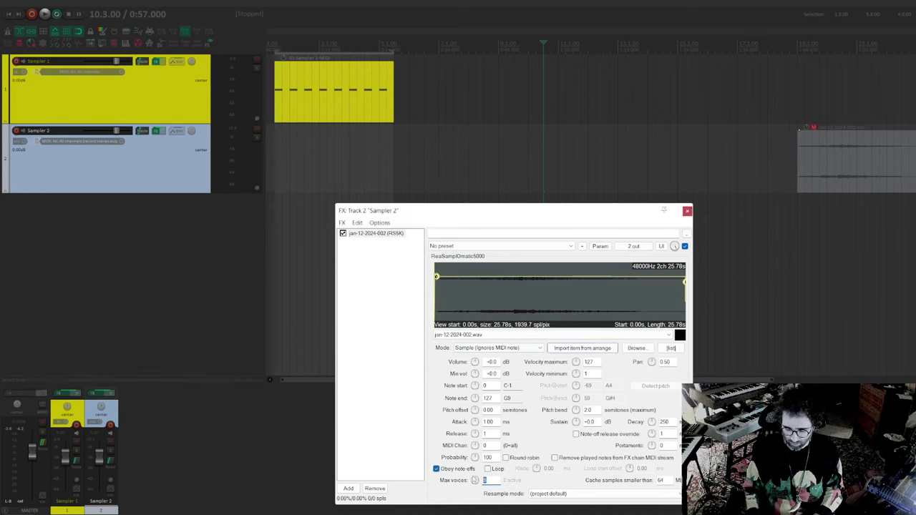
key(Return)
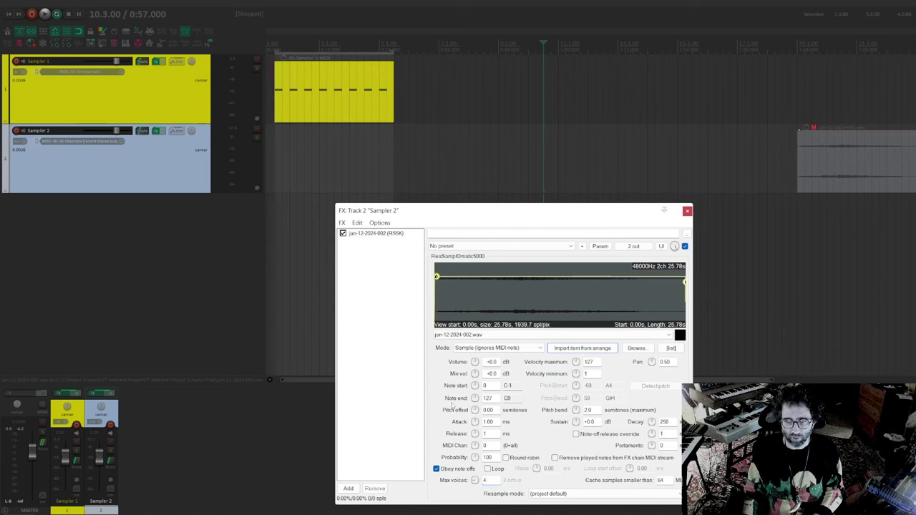
click(469, 348)
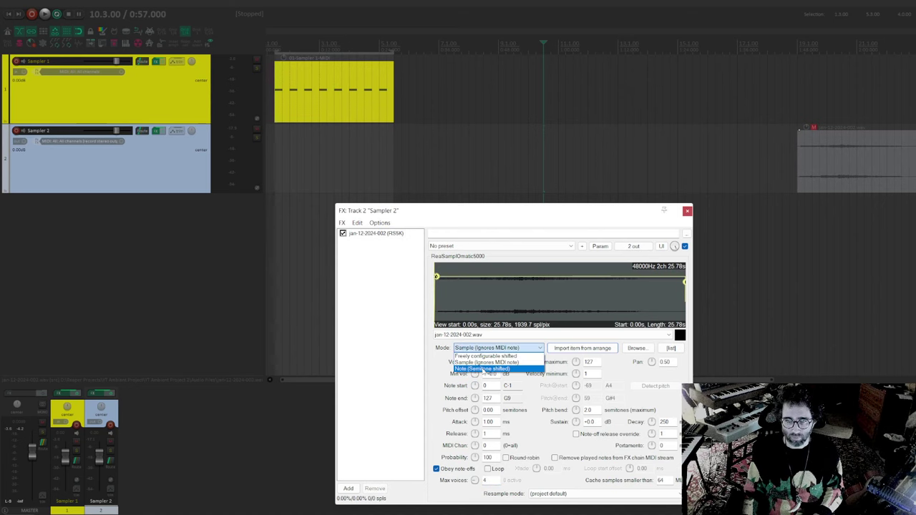
click(491, 368)
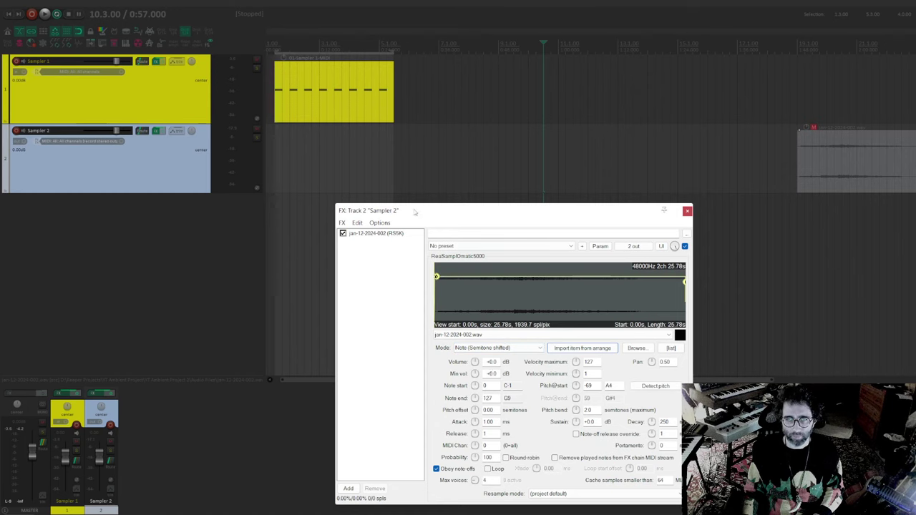
Arm the Sampler 2 track for recording and enable sample looping with a 1000 ms crossfade
drag(414, 212, 391, 171)
click(17, 131)
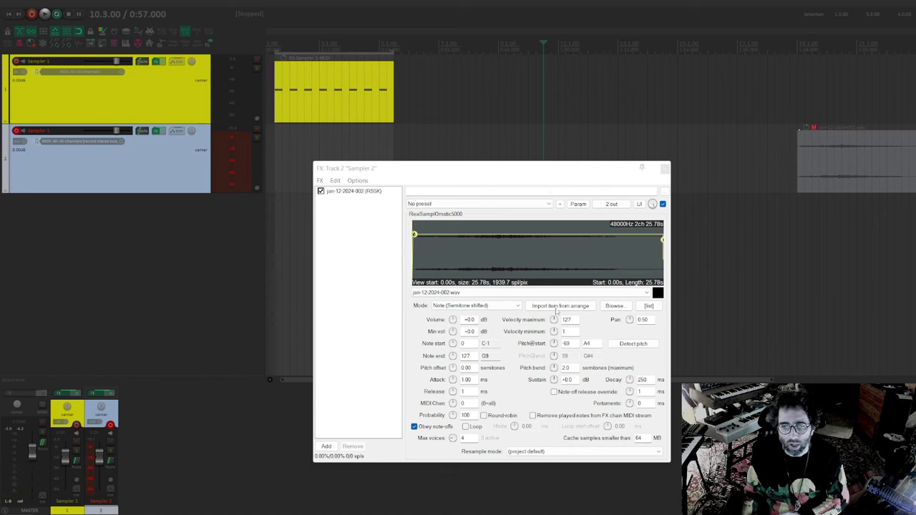
click(467, 427)
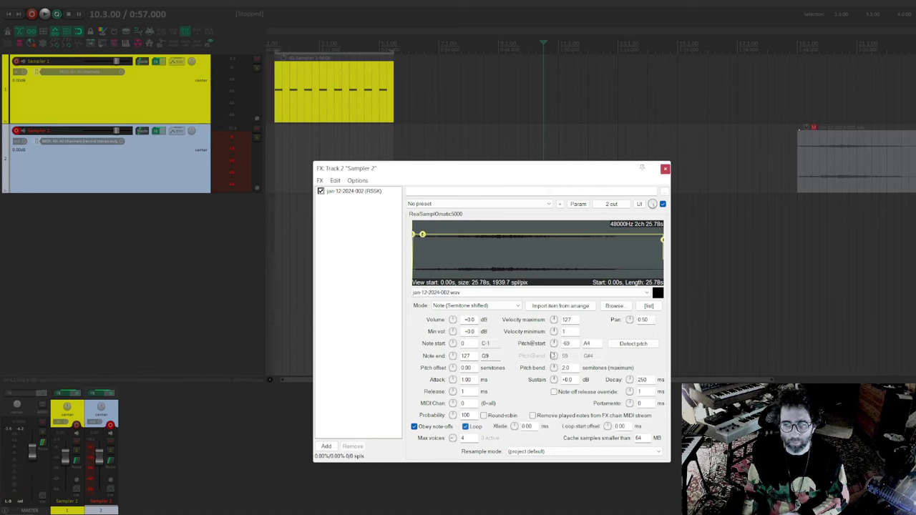
drag(664, 247, 647, 247)
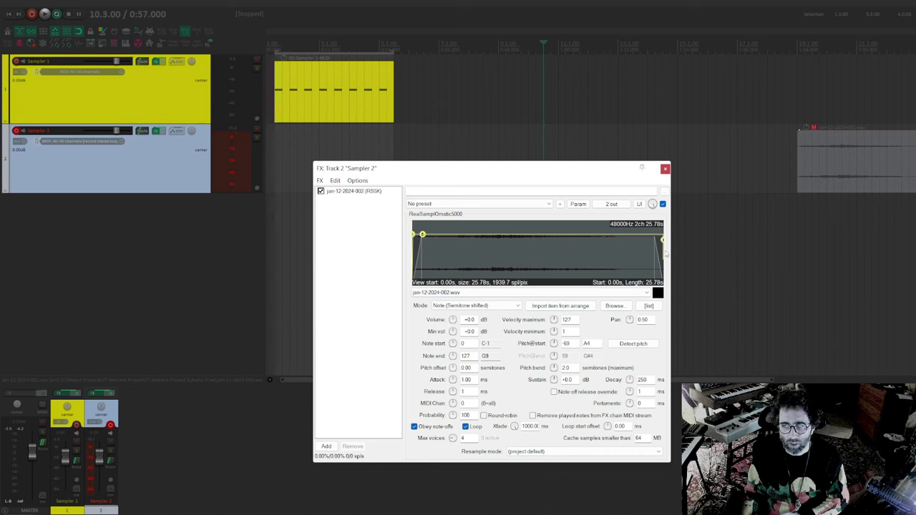
Shorten the sample to about 21.74 s, set the loop start offset to about 4970 ms, and try the sampler out
drag(660, 249, 624, 251)
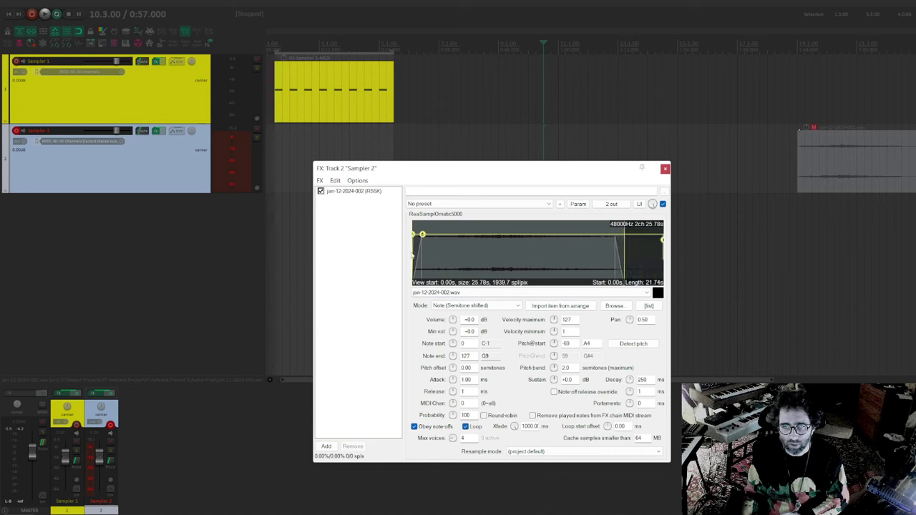
drag(413, 252, 460, 261)
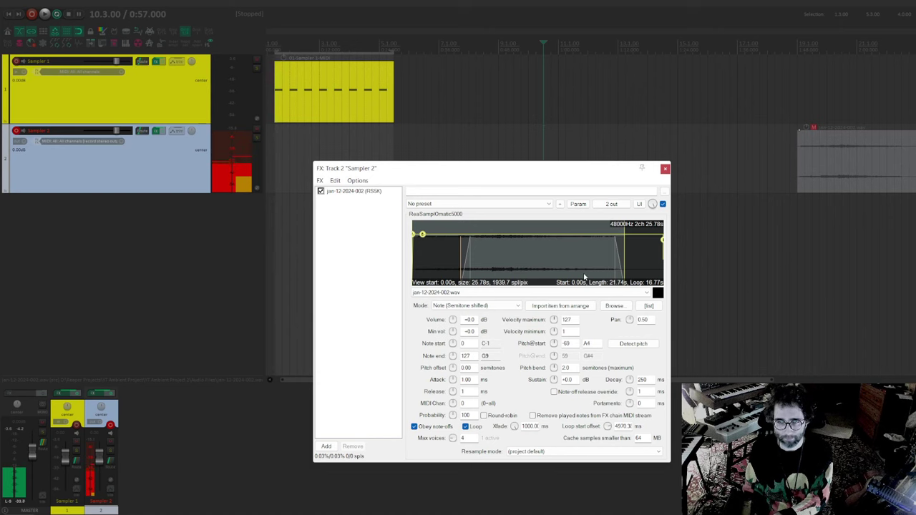
click(663, 168)
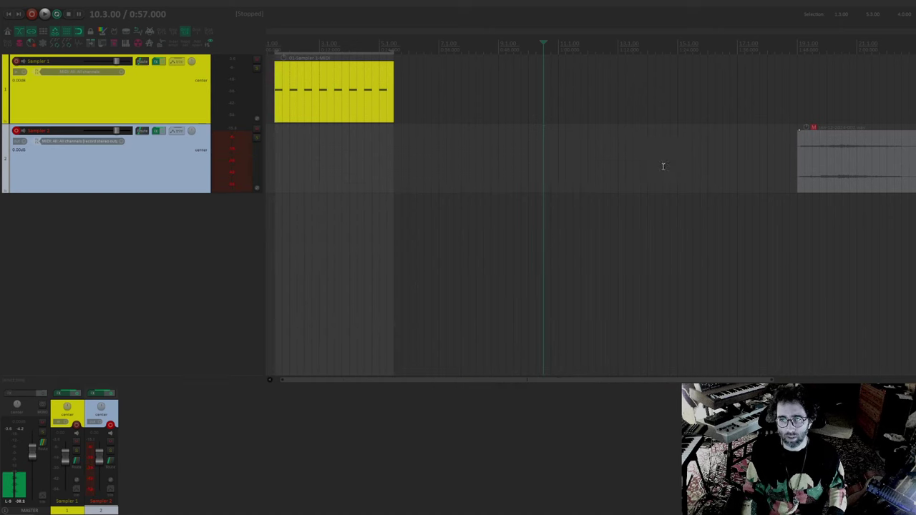
scroll(368, 148, left, 1)
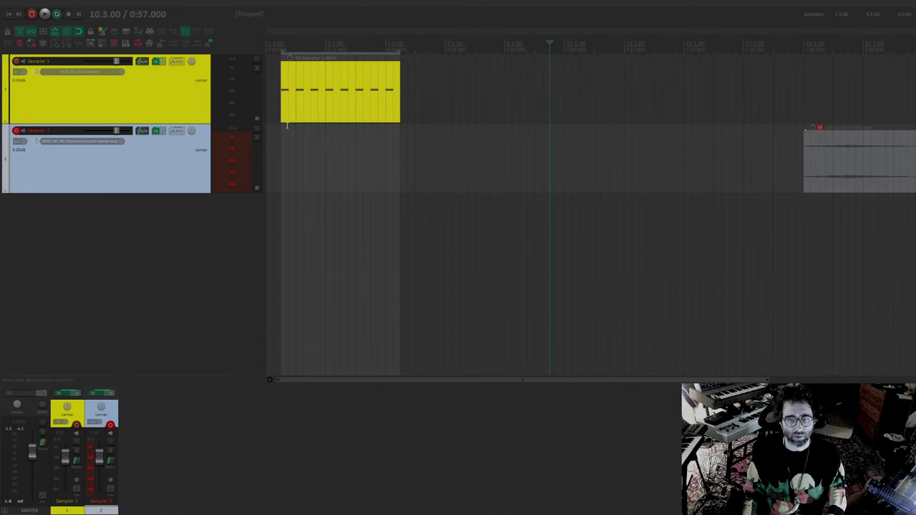
Copy the Sampler 1 MIDI item onto the Sampler 2 track and reduce it to one C3 note spanning the whole item
click(296, 126)
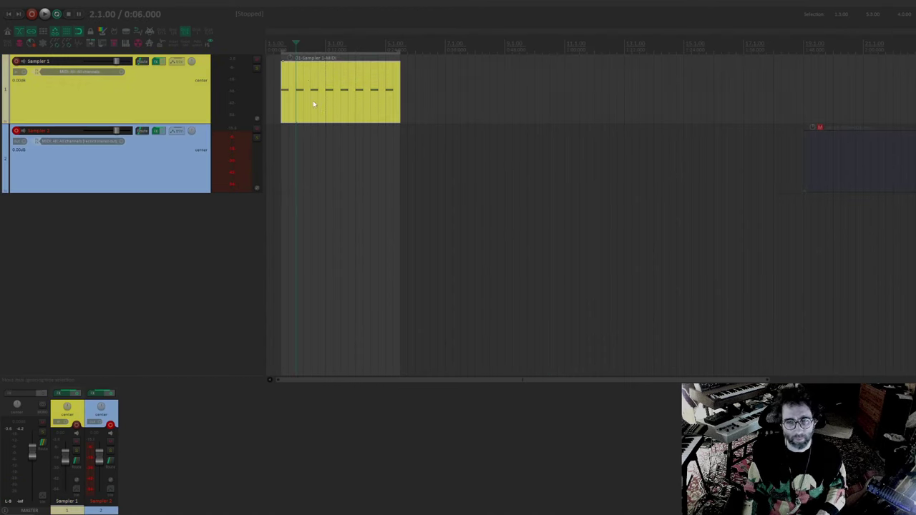
drag(312, 104, 313, 173)
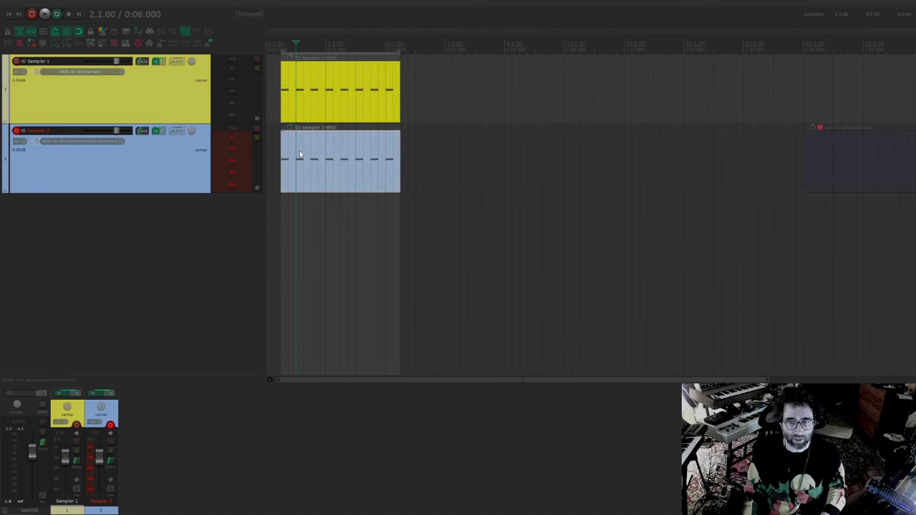
double_click(299, 151)
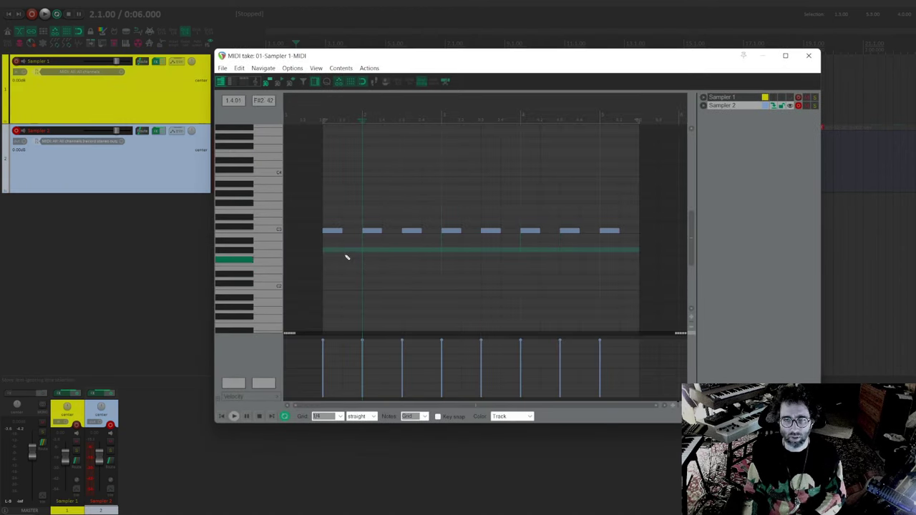
drag(364, 208, 665, 280)
key(Delete)
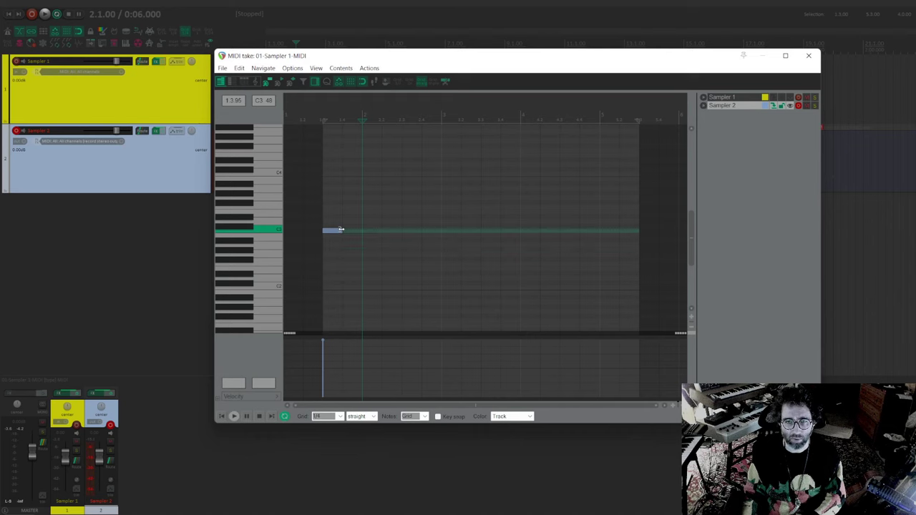
drag(346, 231, 630, 235)
key(Escape)
Disarm the Sampler 2 track and play the sustained note from 1.3.00
click(281, 150)
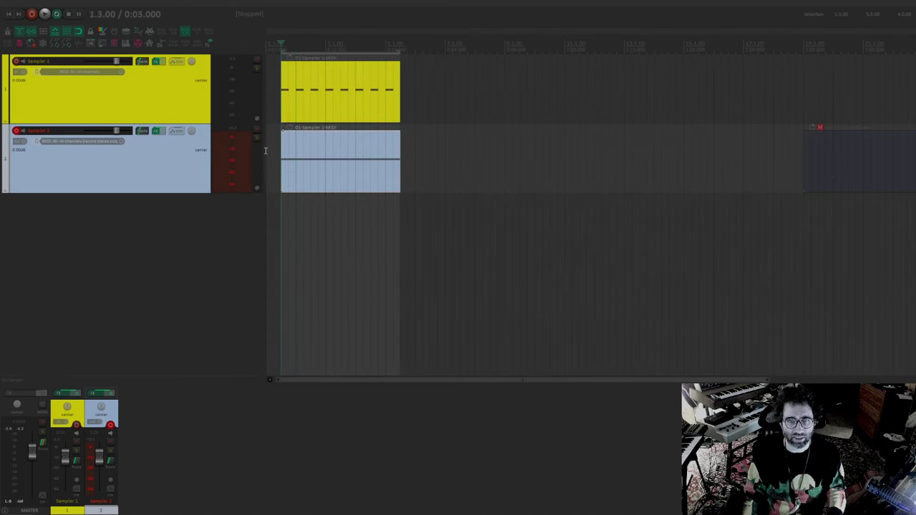
click(16, 131)
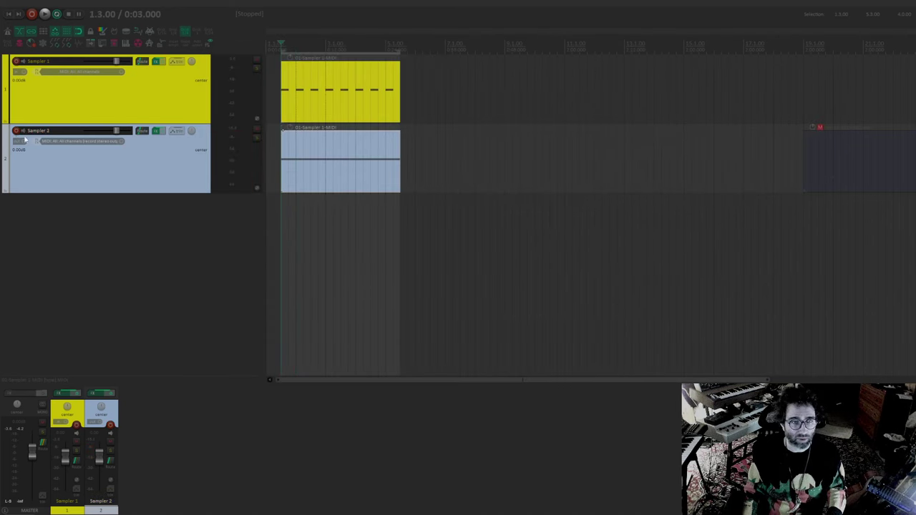
key(space)
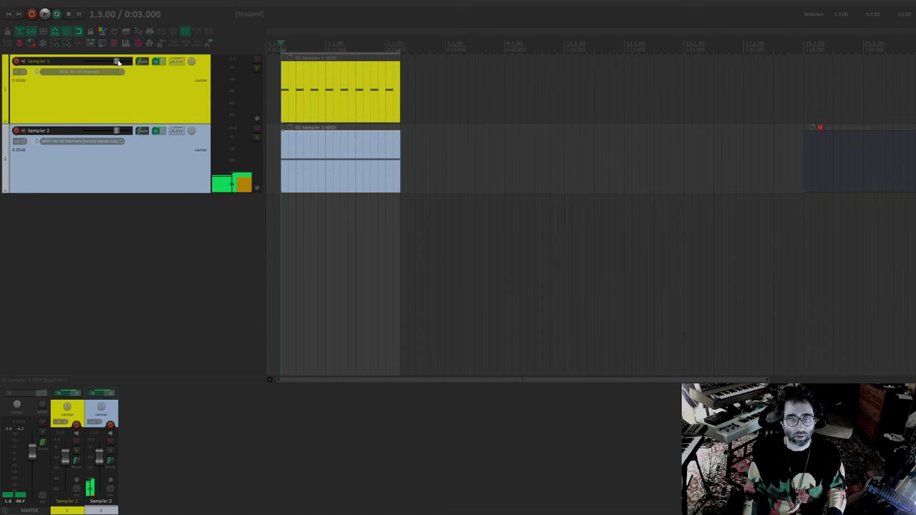
key(space)
Re-enable the jan-12-2024-001 sampler on the Sampler 1 track and play both tracks together
click(158, 61)
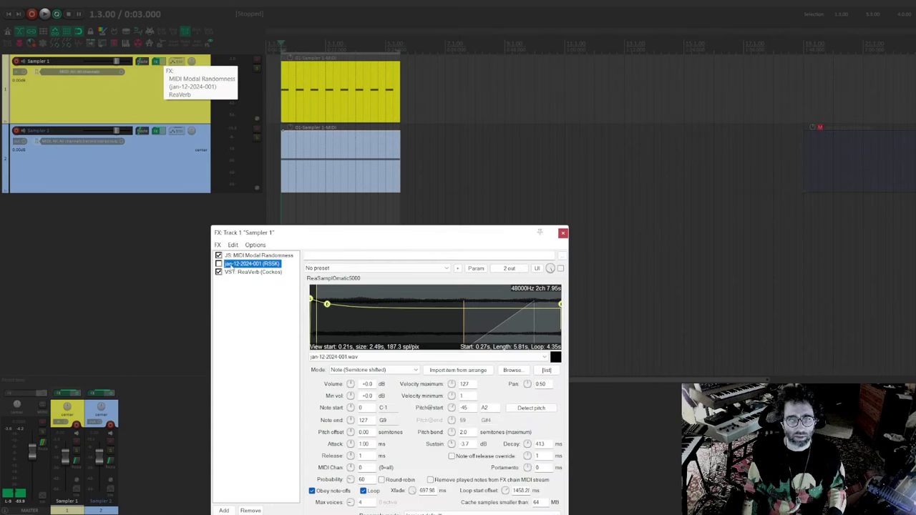
click(219, 264)
click(545, 224)
key(space)
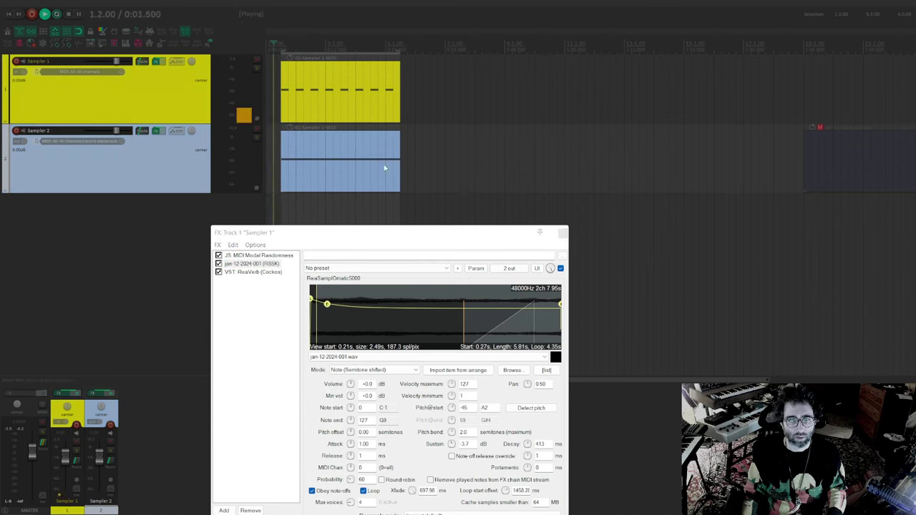
click(563, 232)
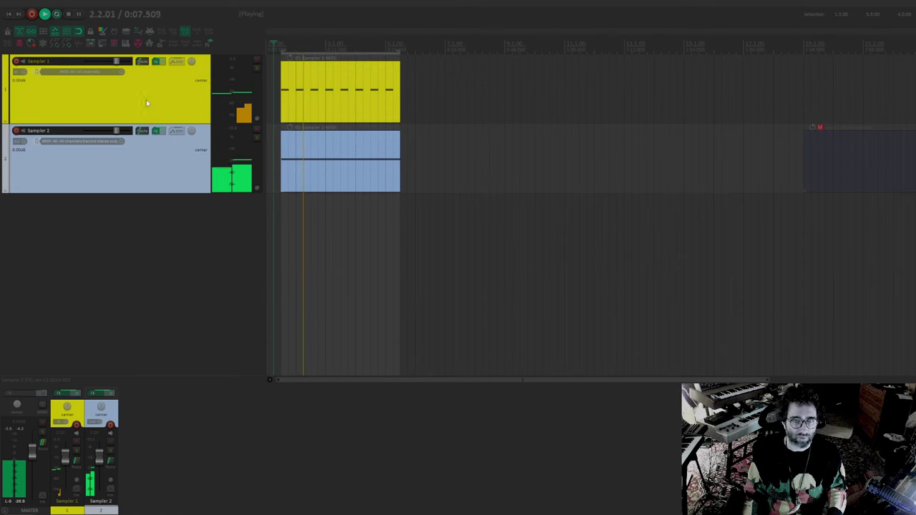
Lower the Sampler 1 track volume to -12.29 dB during playback
key(Down)
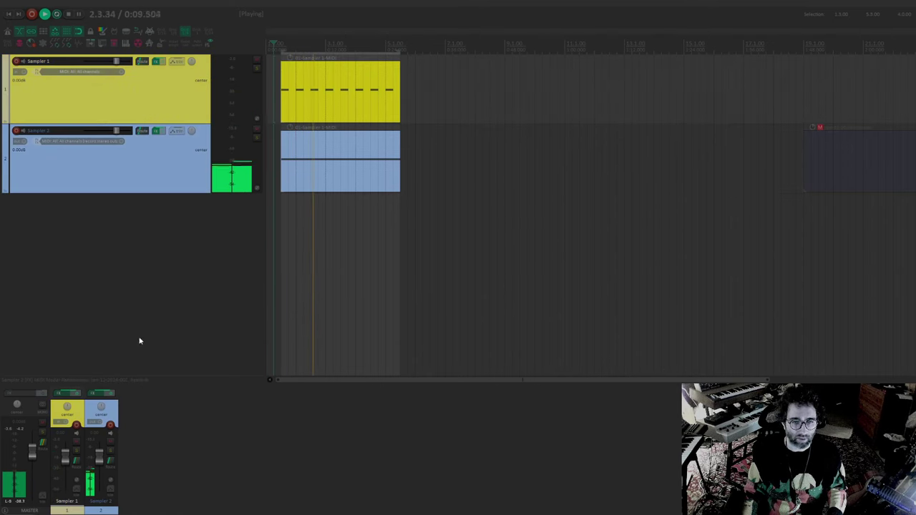
drag(67, 455, 67, 473)
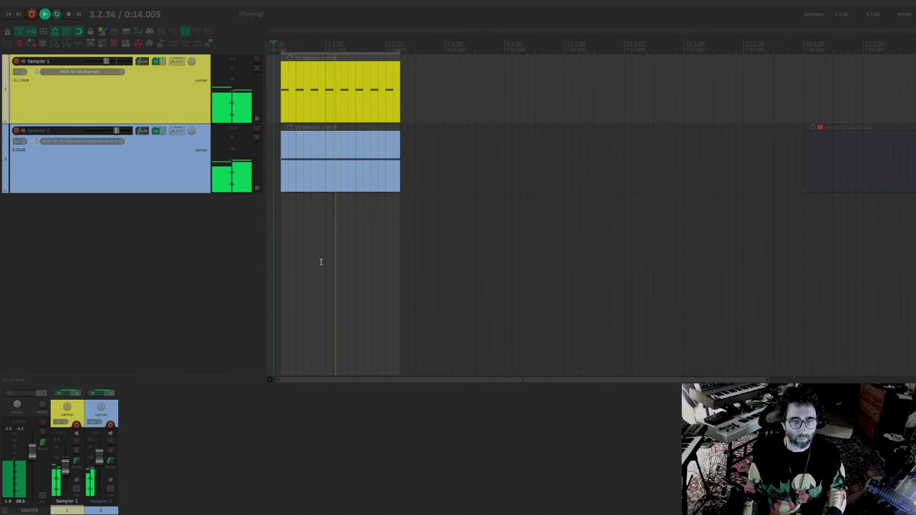
click(303, 159)
key(space)
Raise the sustained note in the Sampler 2 MIDI item to C5
double_click(304, 159)
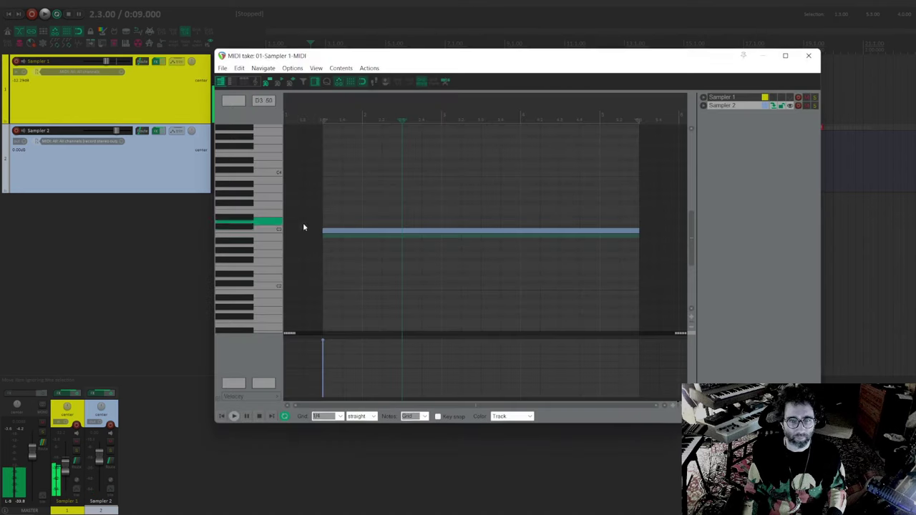
click(339, 232)
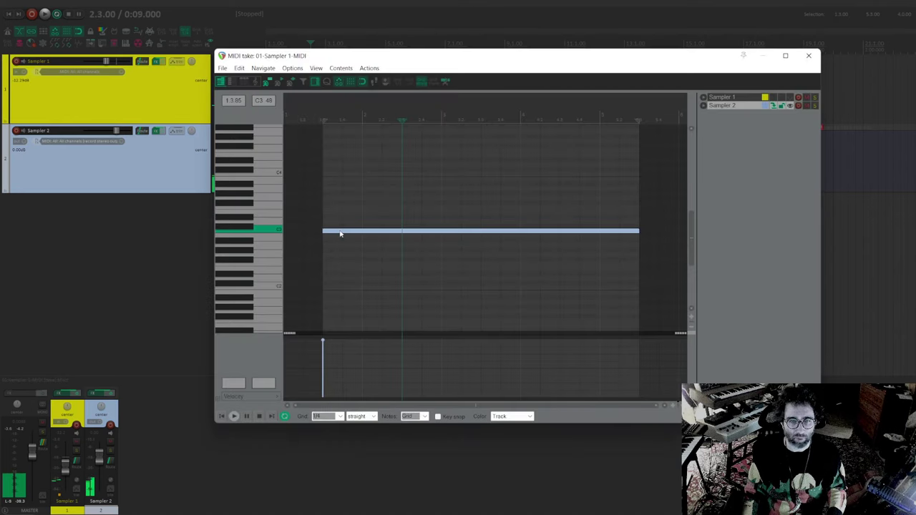
drag(340, 233, 328, 195)
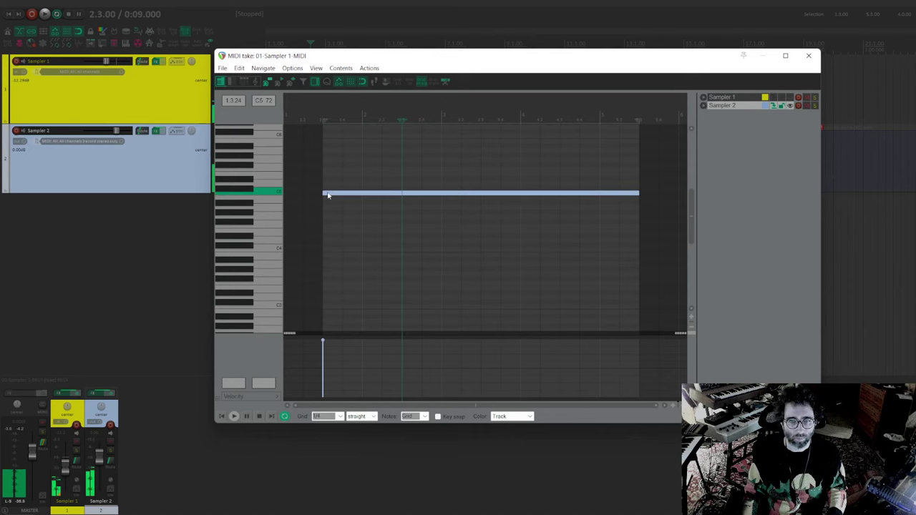
key(Escape)
Play both tracks and lower the Sampler 1 volume further to about -17 dB
key(space)
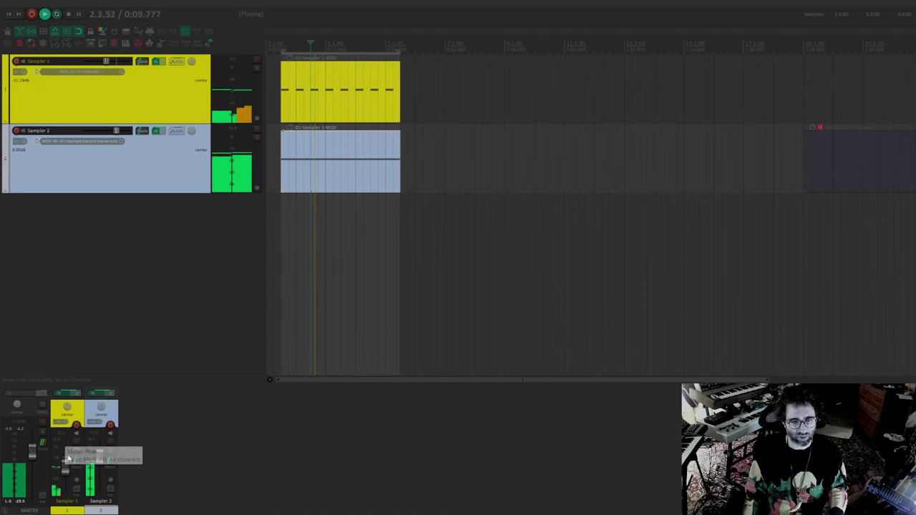
drag(66, 462, 68, 472)
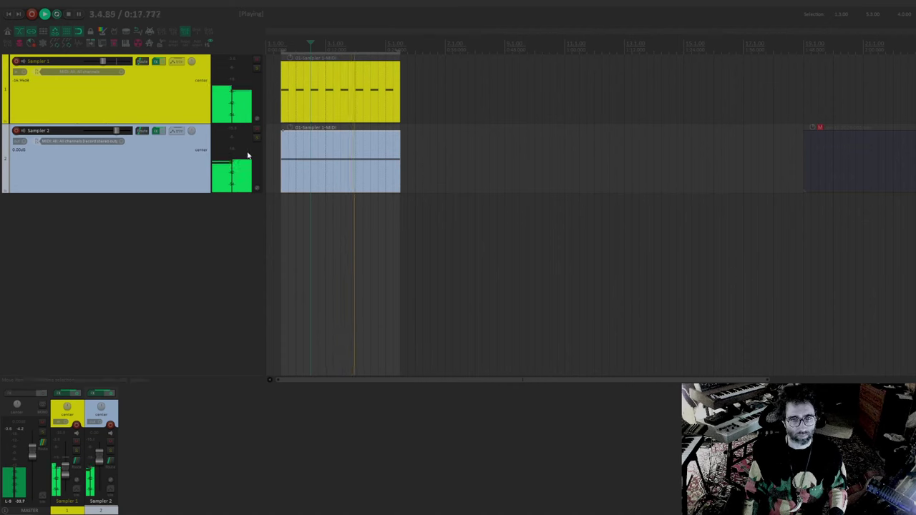
key(space)
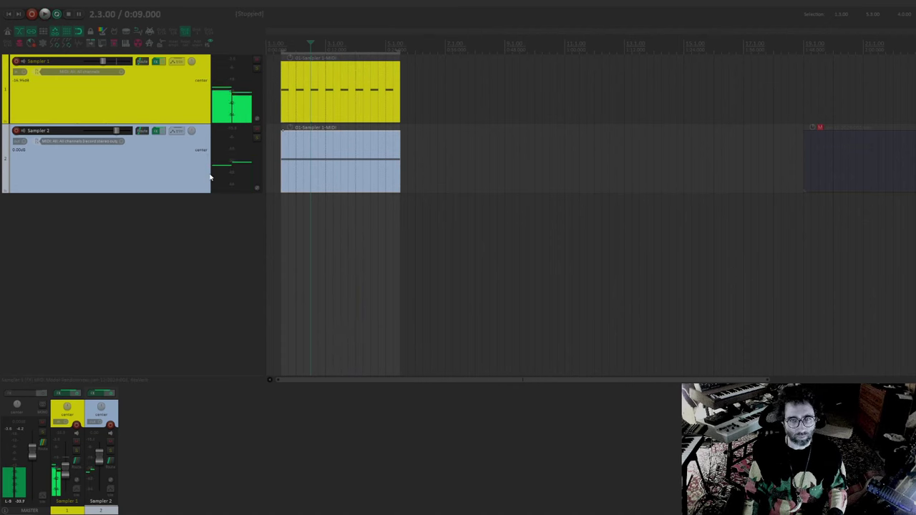
Mute the Sampler 1 track and set the probability of the Sampler 2 track's sampler to 80
click(257, 60)
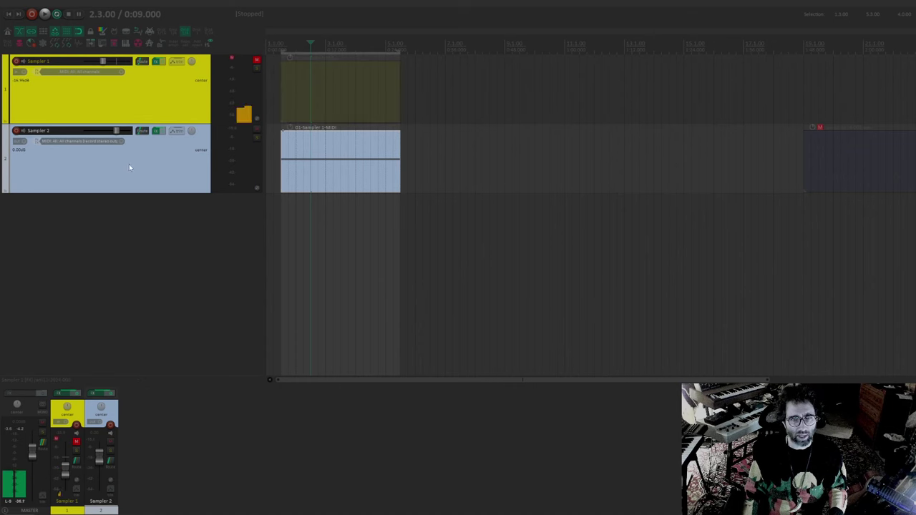
click(158, 132)
double_click(352, 210)
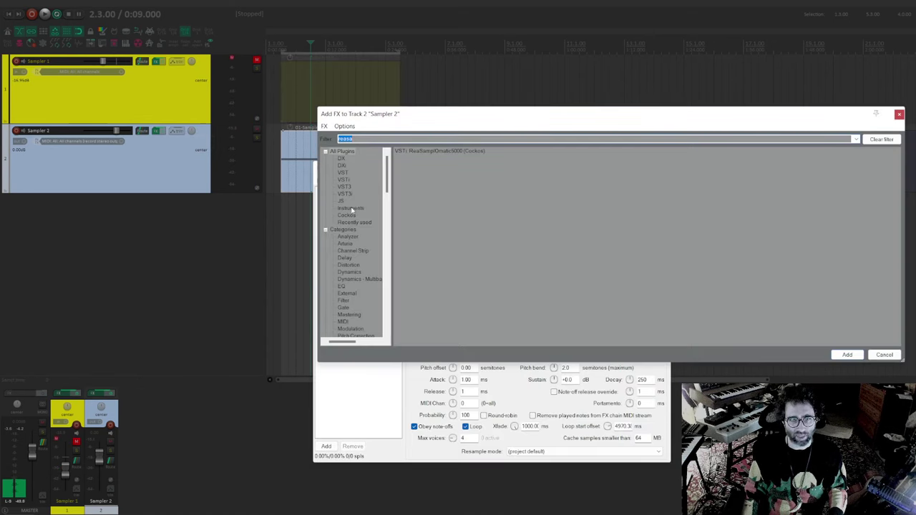
key(Escape)
key(Escape)
click(156, 131)
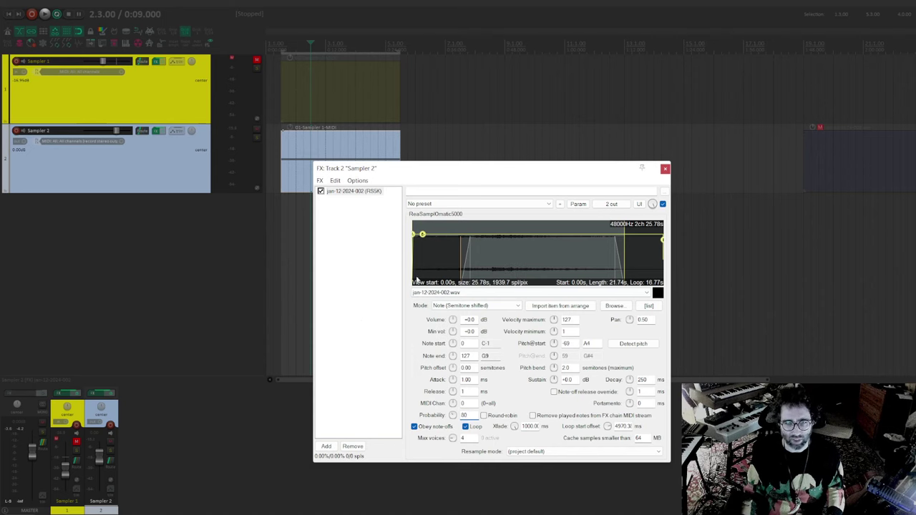
key(Escape)
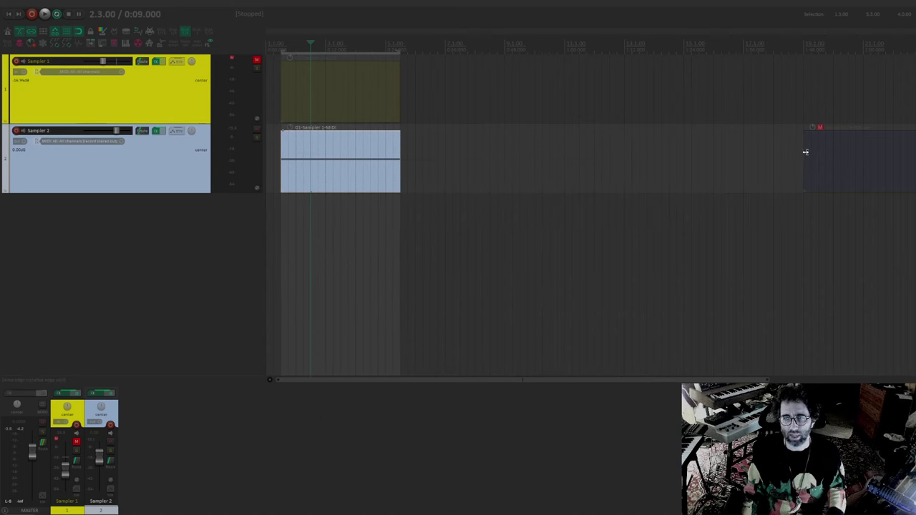
Extend the Sampler 2 MIDI item and copy the C5 note into consecutive four-bar notes that dip and then climb in pitch
scroll(580, 190, down, 4)
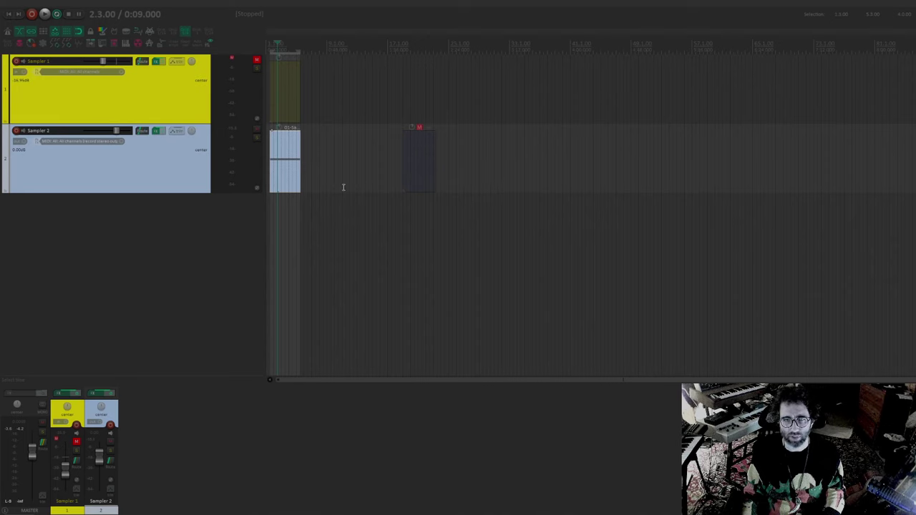
scroll(460, 169, up, 3)
double_click(312, 164)
click(365, 253)
click(415, 214)
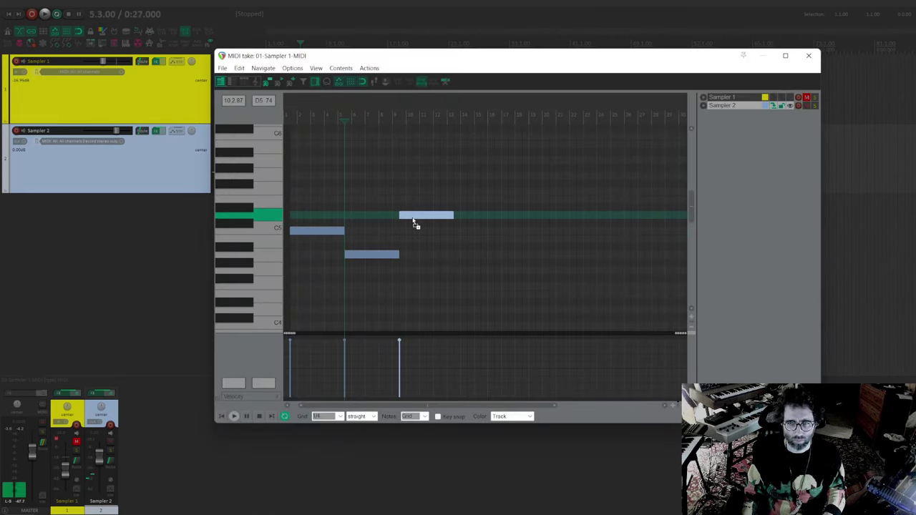
click(433, 216)
click(462, 191)
click(515, 229)
Complete the eight-note Sampler 2 melody with descending four-bar notes ending at 33.3.00
scroll(565, 245, right, 5)
click(380, 262)
click(434, 295)
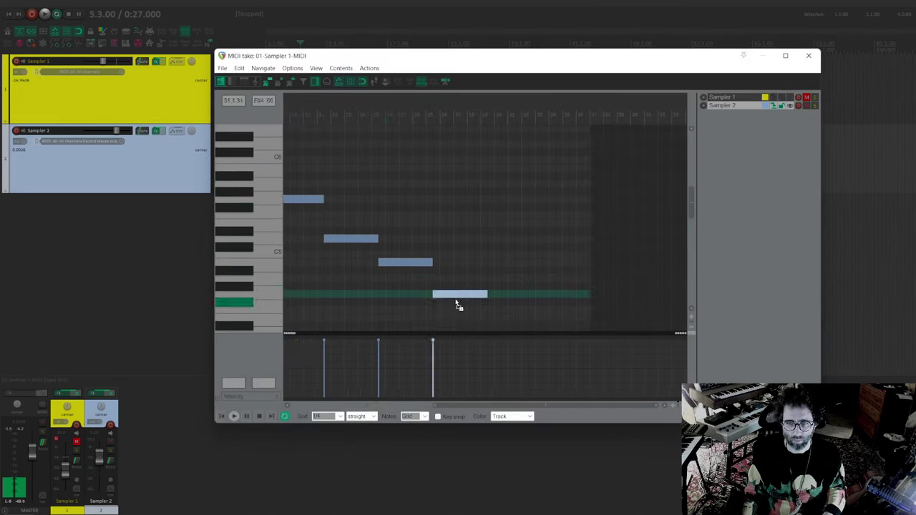
scroll(458, 303, down, 3)
click(389, 254)
key(Escape)
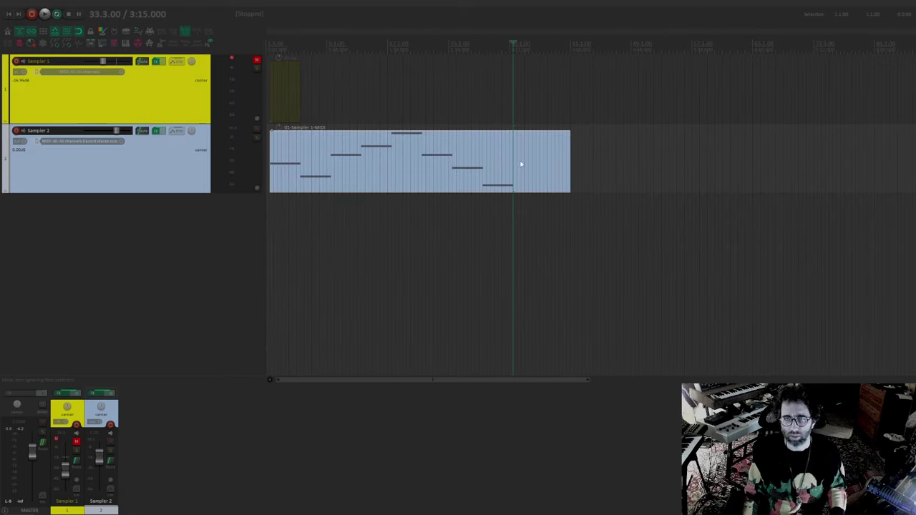
Trim the end of the Sampler 2 item to 33.3.00 and fill the unmuted Sampler 1 track with repeated MIDI items to match
drag(571, 160, 513, 166)
scroll(317, 123, up, 5)
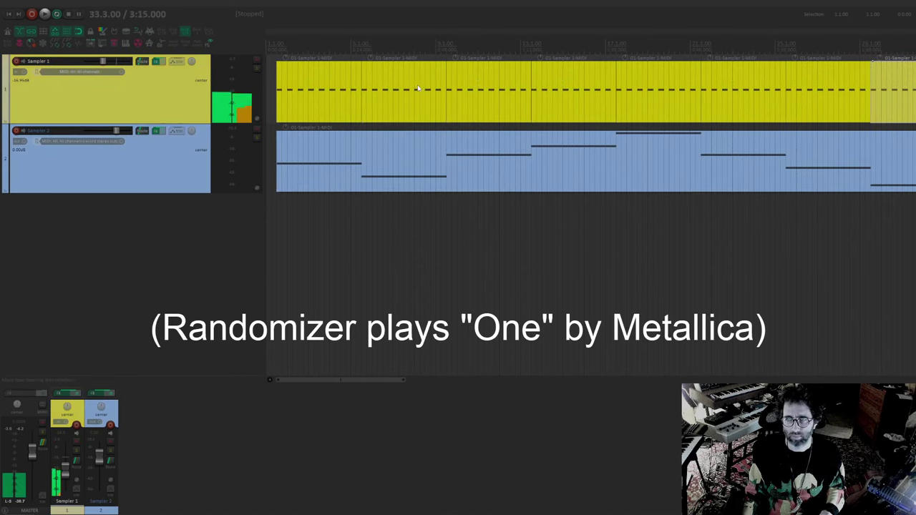
Play back the two-sampler arrangement from several points between about bars 5 and 9
click(357, 43)
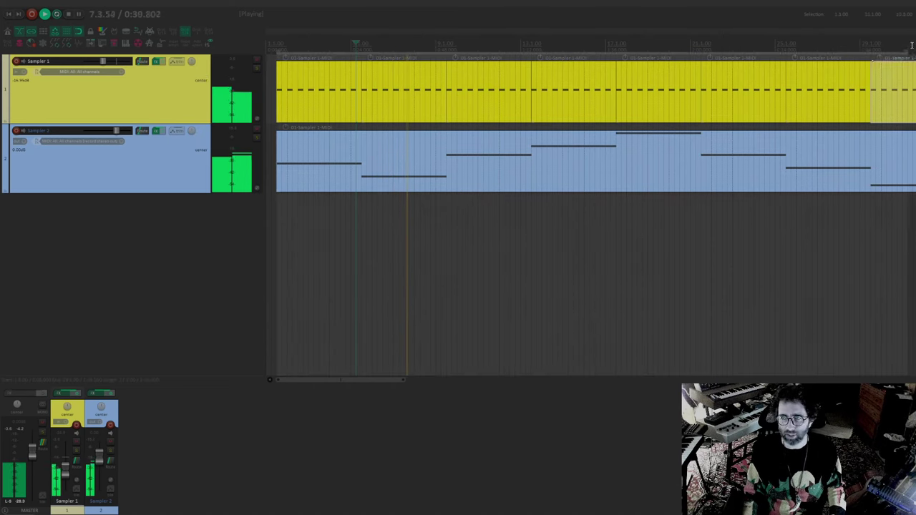
key(space)
key(space)
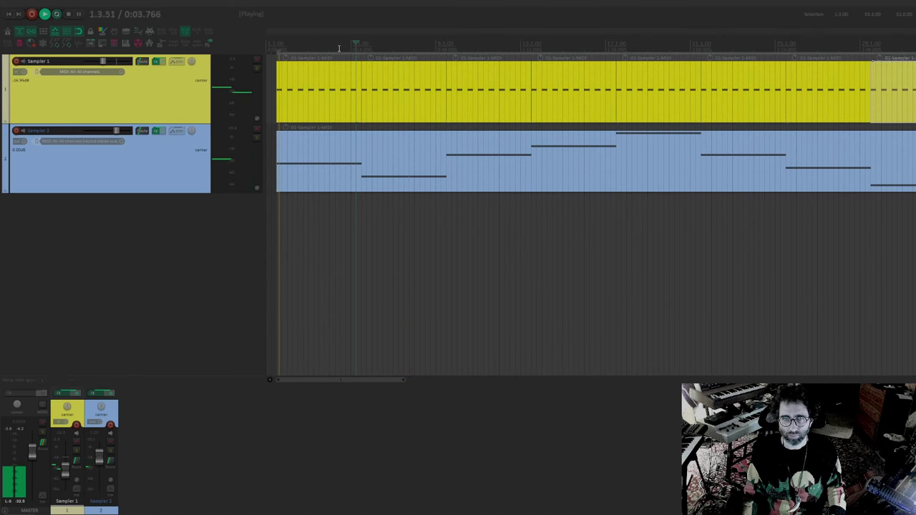
click(382, 43)
key(space)
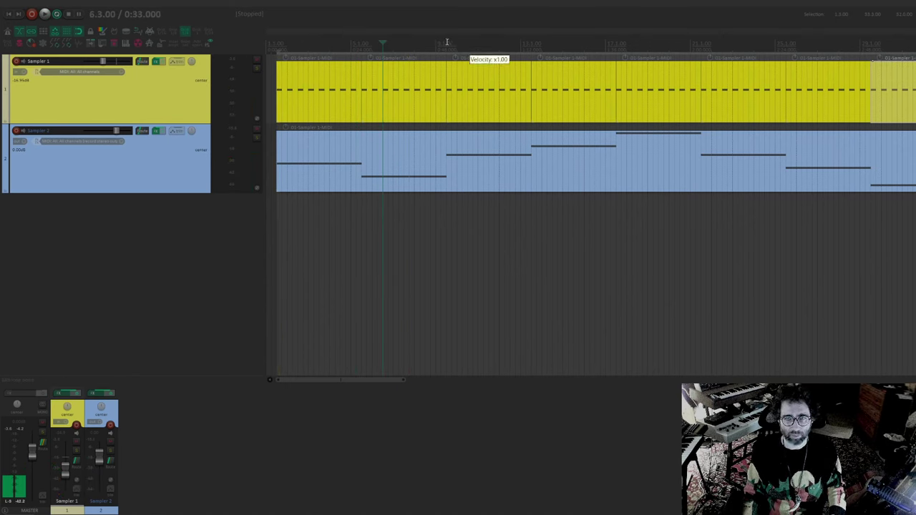
click(446, 43)
key(space)
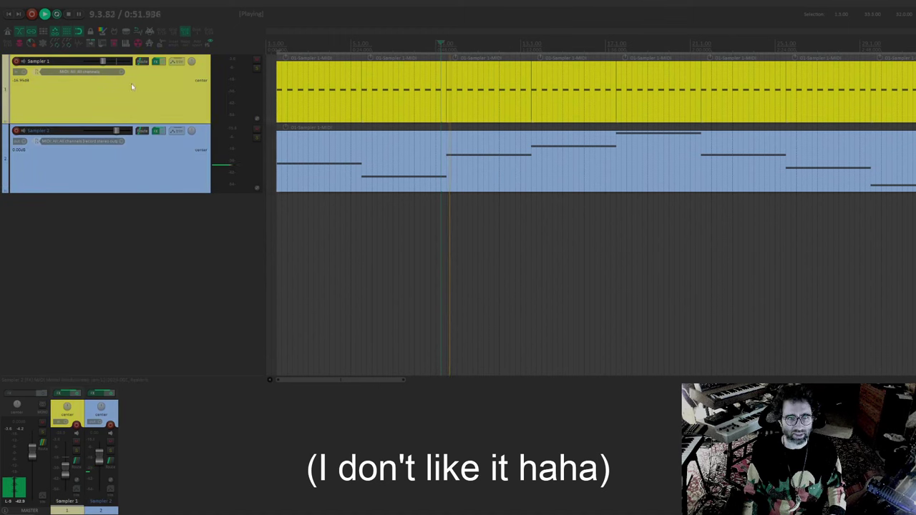
Add the JS Delay w/Tempo Ping-Pong effect at the end of the Sampler 1 track's FX chain
click(157, 61)
drag(311, 238, 350, 168)
double_click(294, 286)
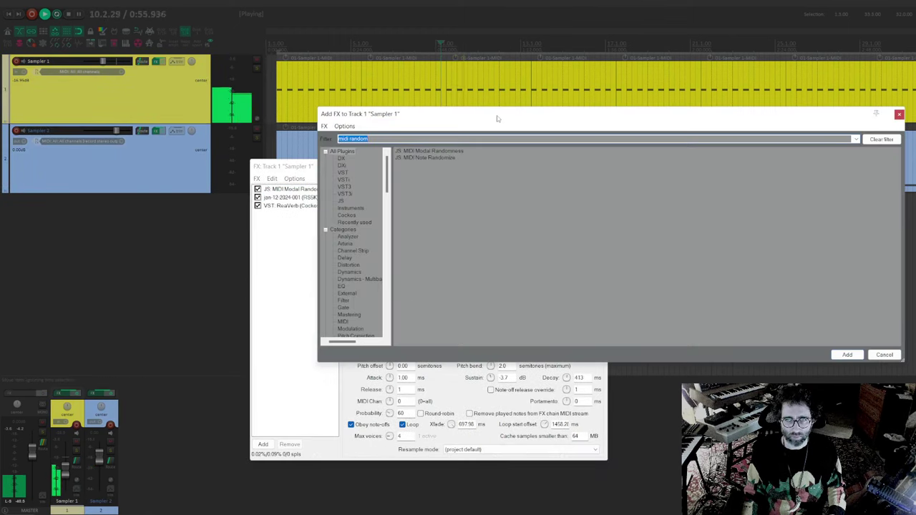
drag(498, 119, 541, 176)
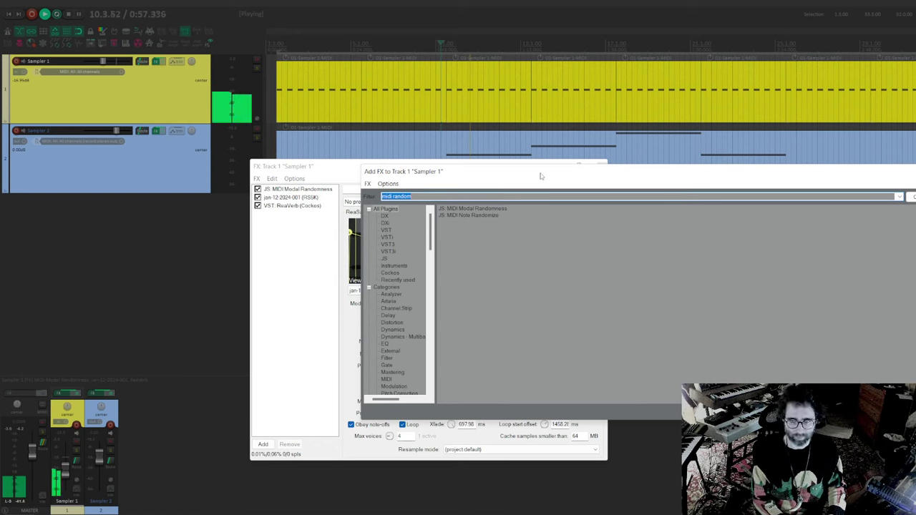
text(ping pong)
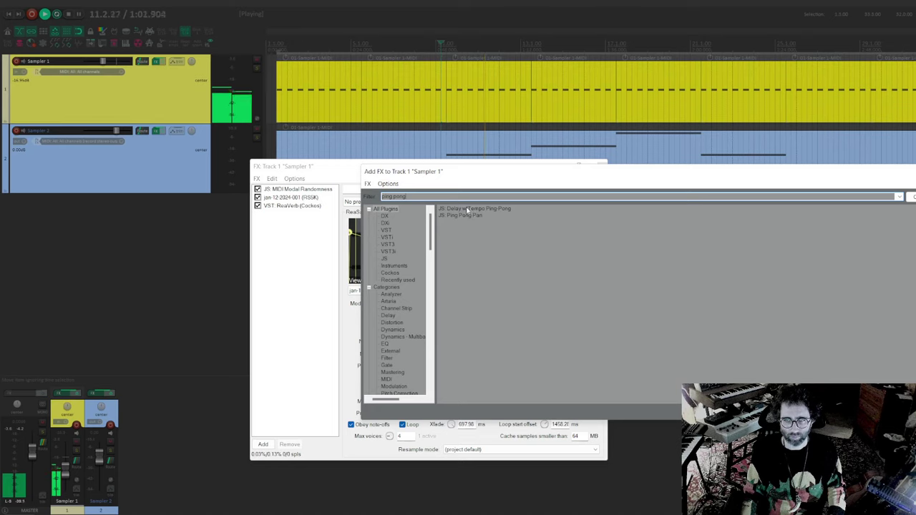
double_click(467, 209)
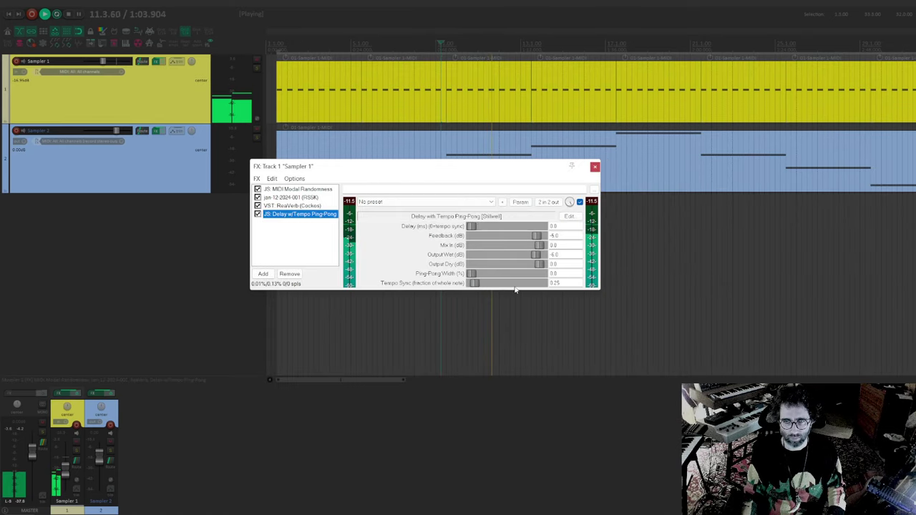
Set the Sampler 1 ping-pong delay to 80% width, 0.0 dB feedback and a tempo sync of 0.4375
click(563, 273)
text(80)
key(Return)
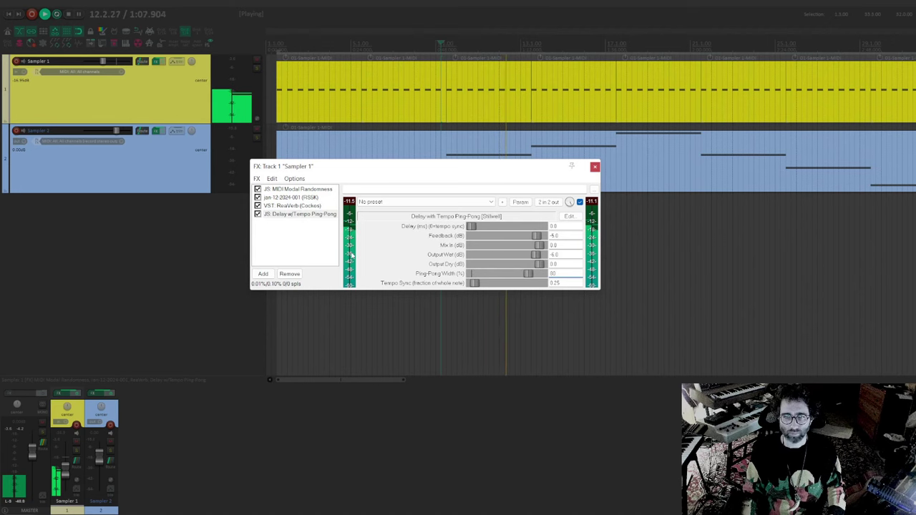
click(321, 236)
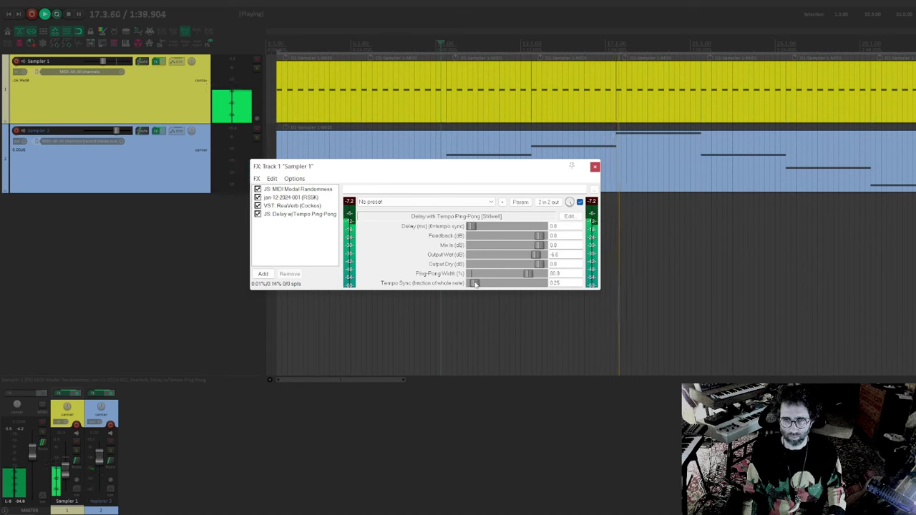
drag(474, 284, 479, 287)
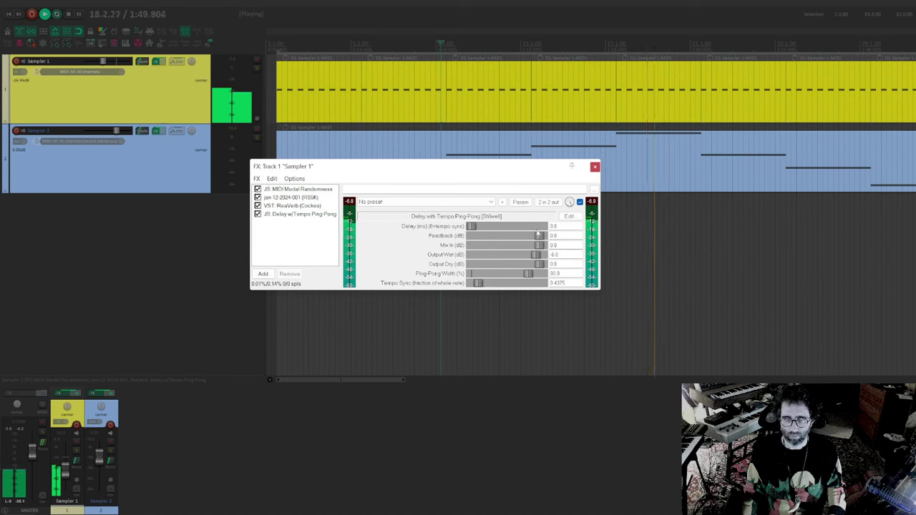
Set the Sampler 2 sampler's note probability to 100 and close both tracks' FX windows
drag(344, 166, 368, 225)
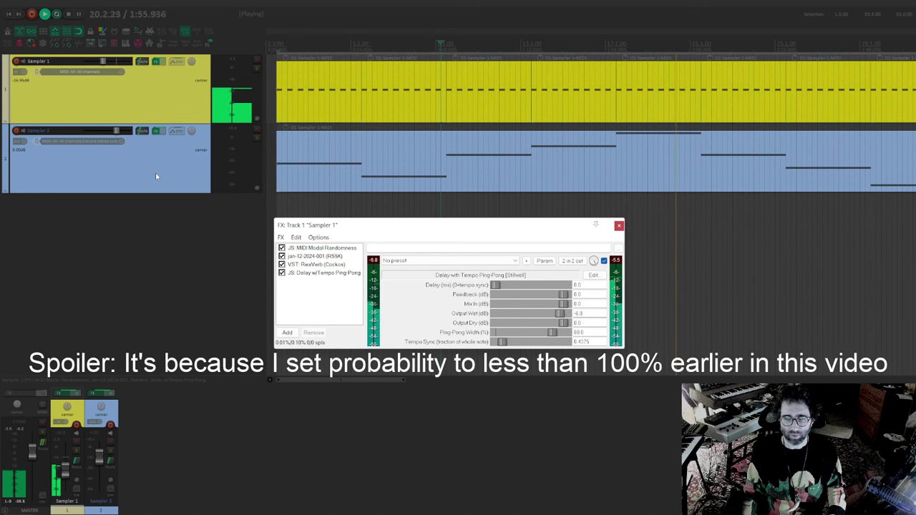
click(157, 131)
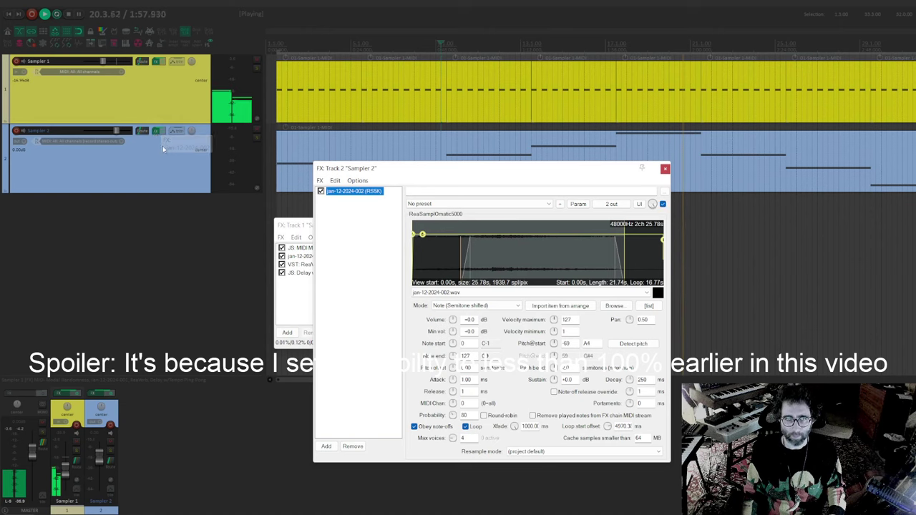
drag(424, 163, 495, 192)
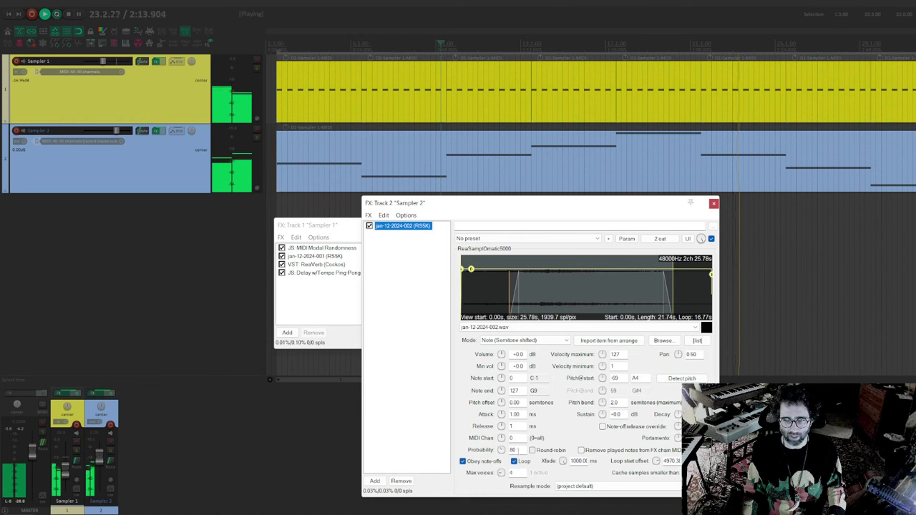
double_click(514, 450)
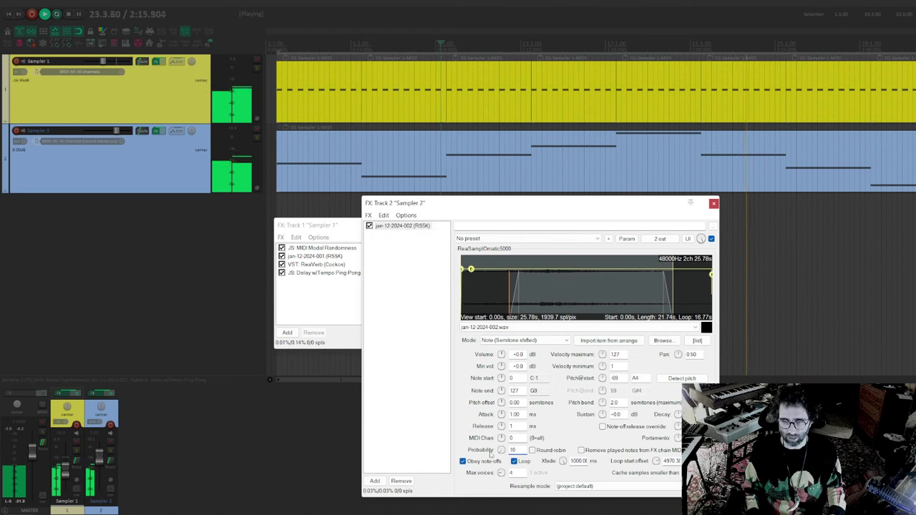
text(100)
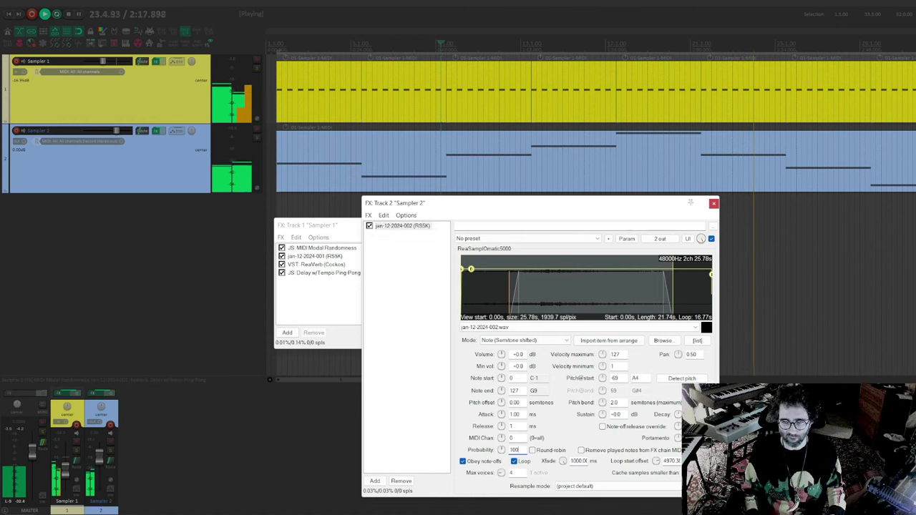
click(408, 317)
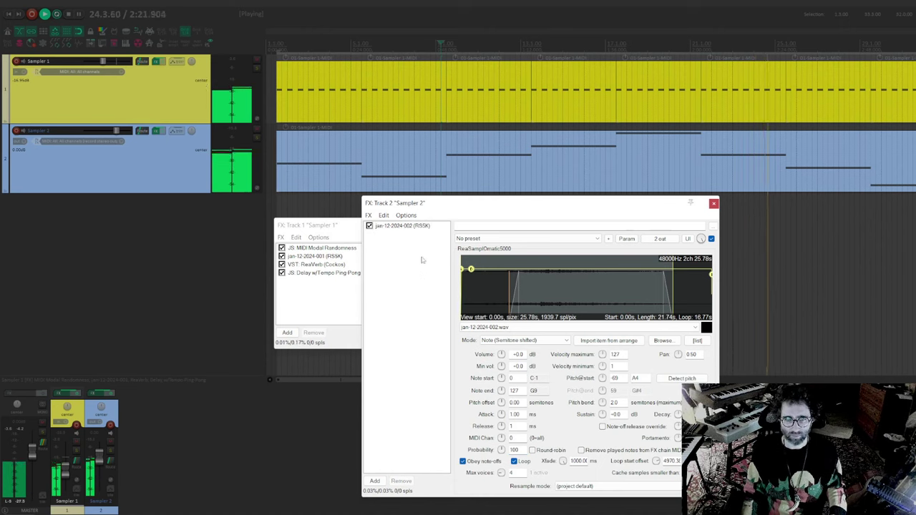
drag(442, 210, 465, 209)
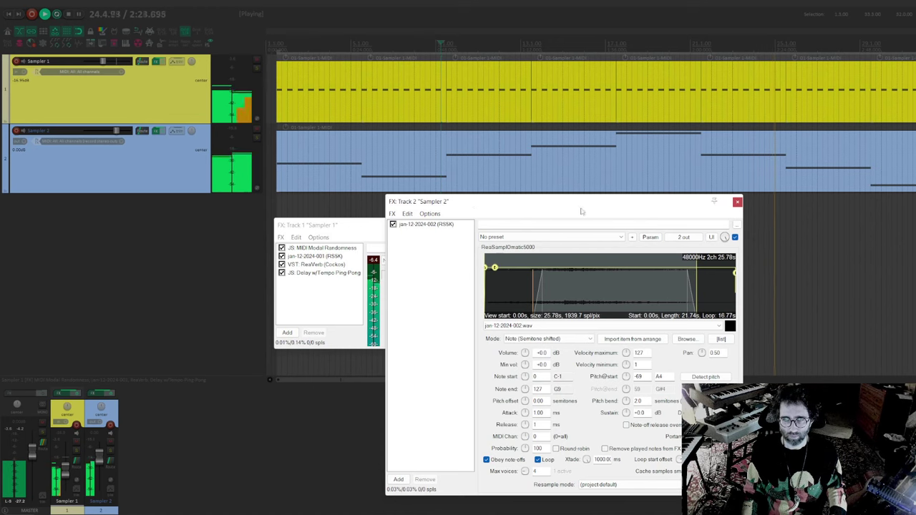
click(738, 203)
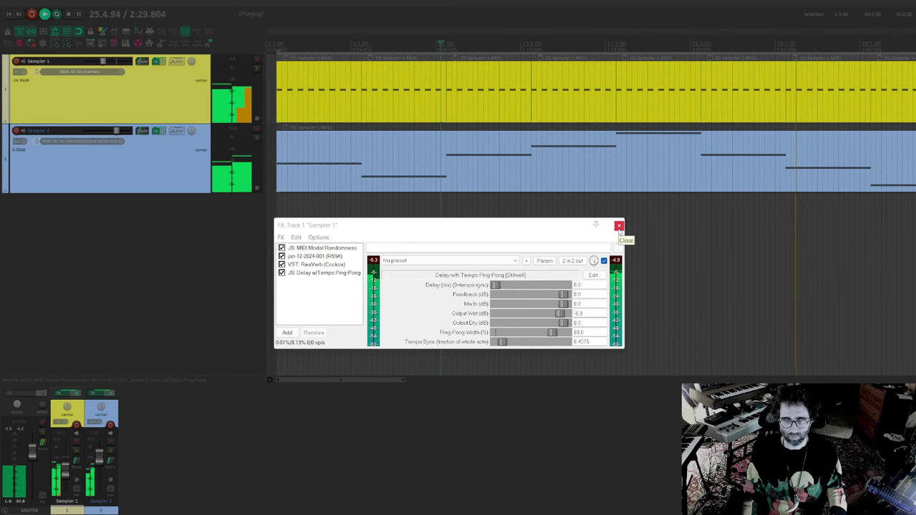
click(618, 227)
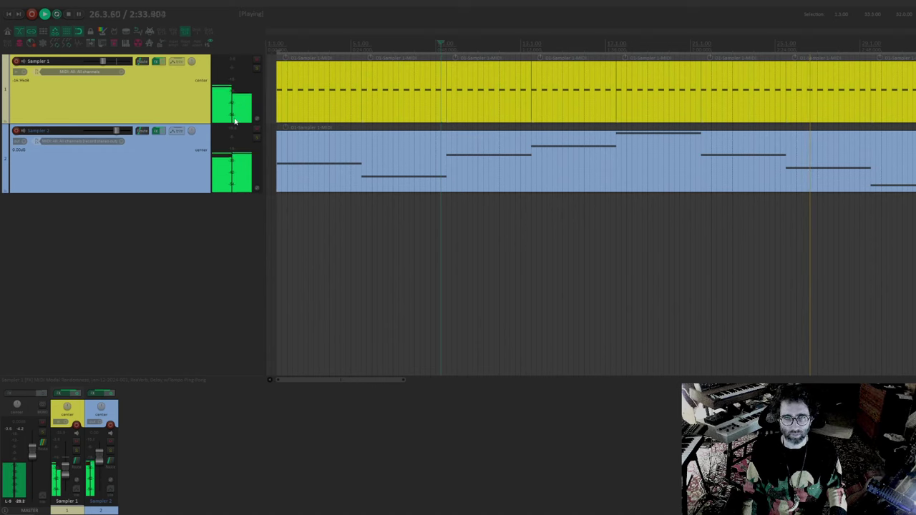
Reorder the Sampler 1 FX chain so that ReaVerb comes after the ping-pong delay
click(157, 61)
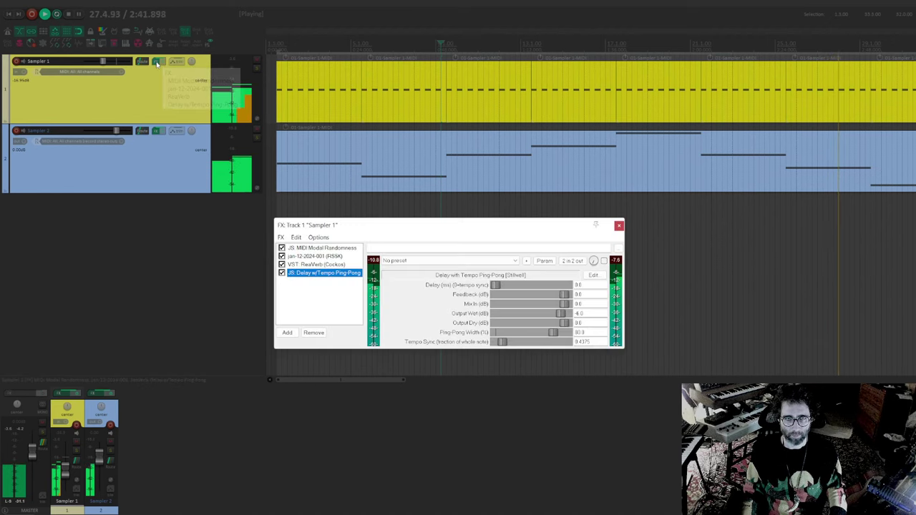
click(317, 265)
drag(325, 283, 316, 302)
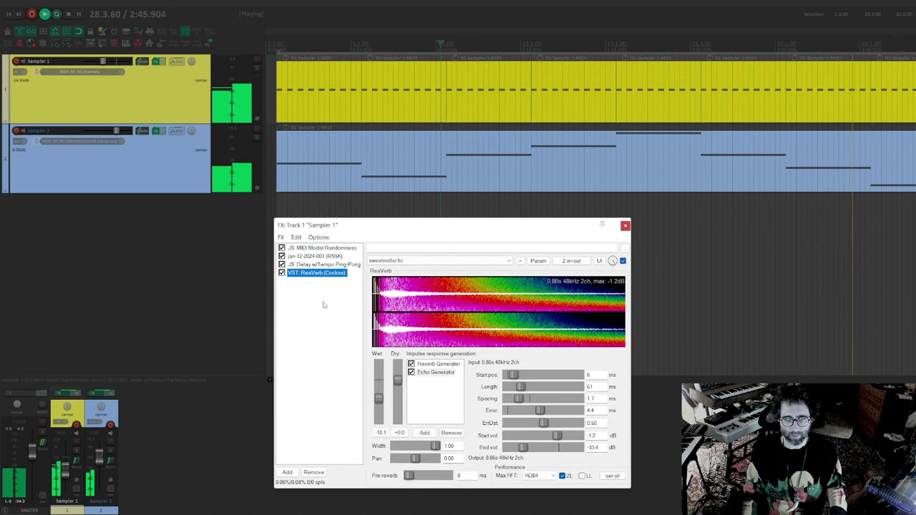
click(307, 319)
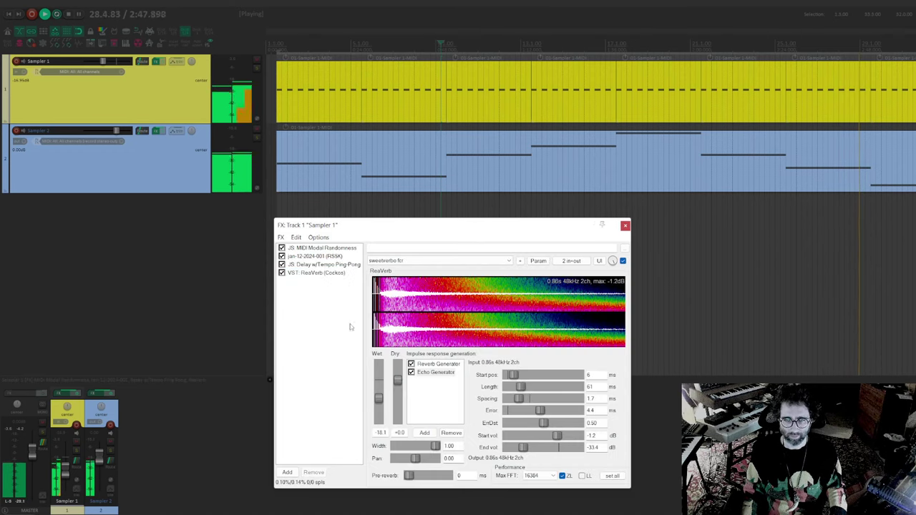
key(Escape)
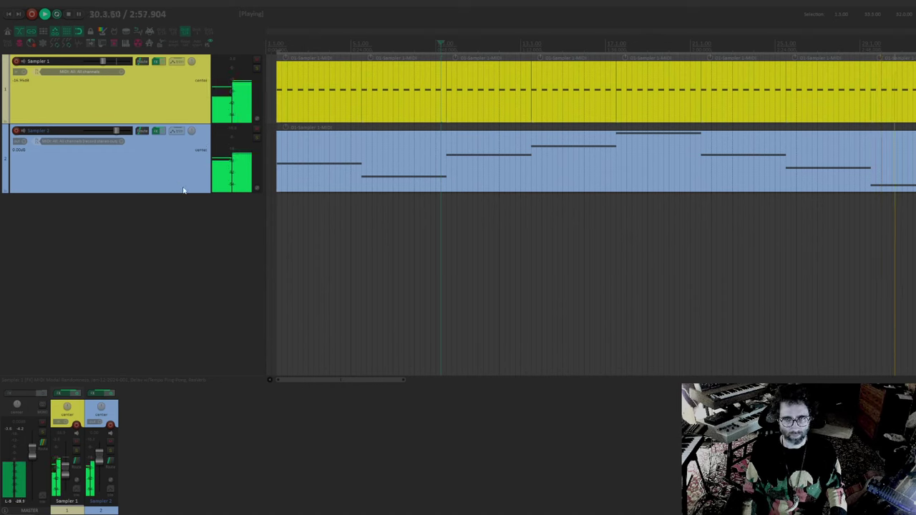
Bypass MIDI Modal Randomness and the ping-pong delay on Sampler 1 and play both samplers from 1.3.00 to compare their tuning
click(257, 61)
key(space)
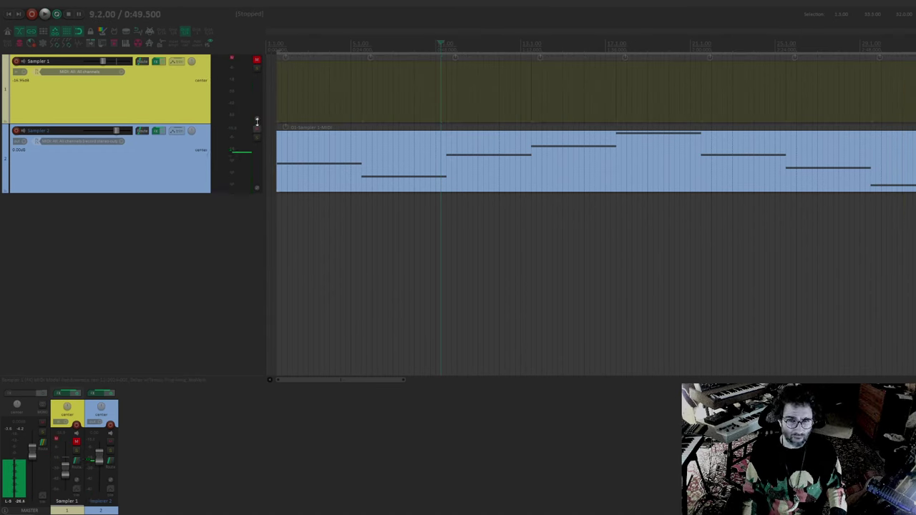
click(274, 162)
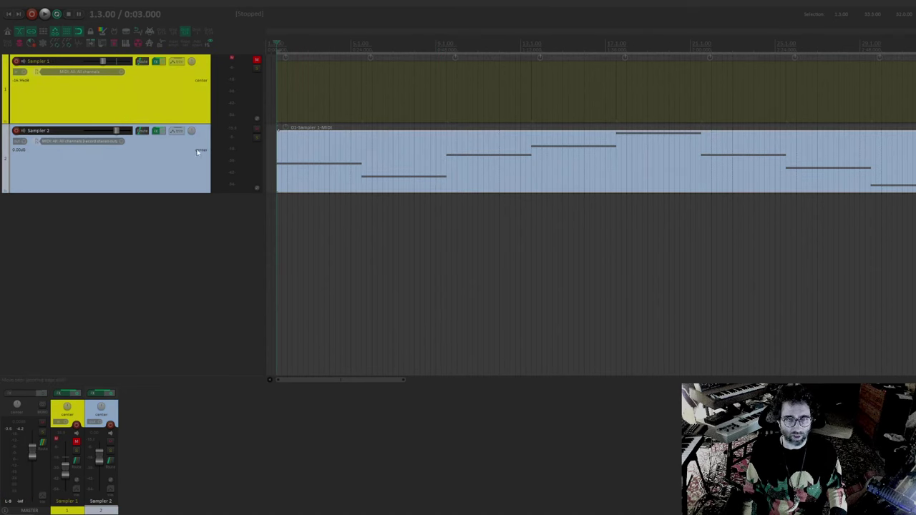
click(157, 63)
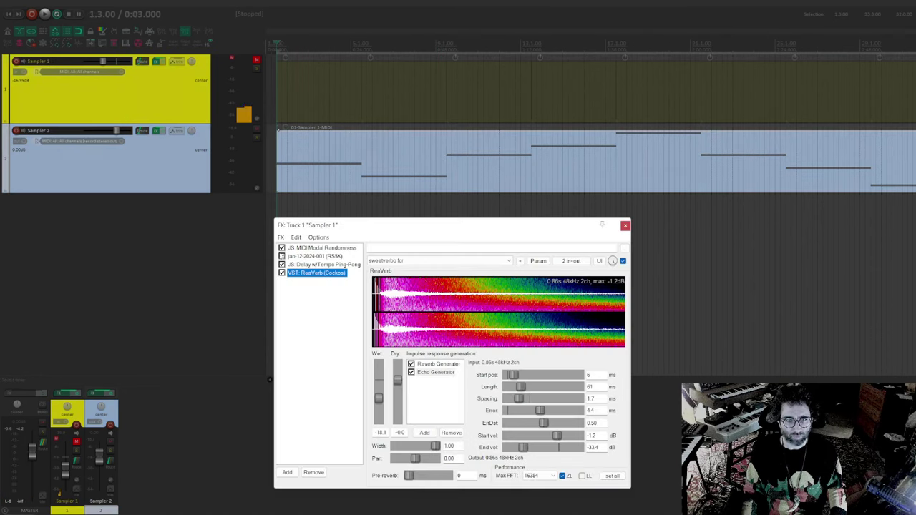
click(322, 324)
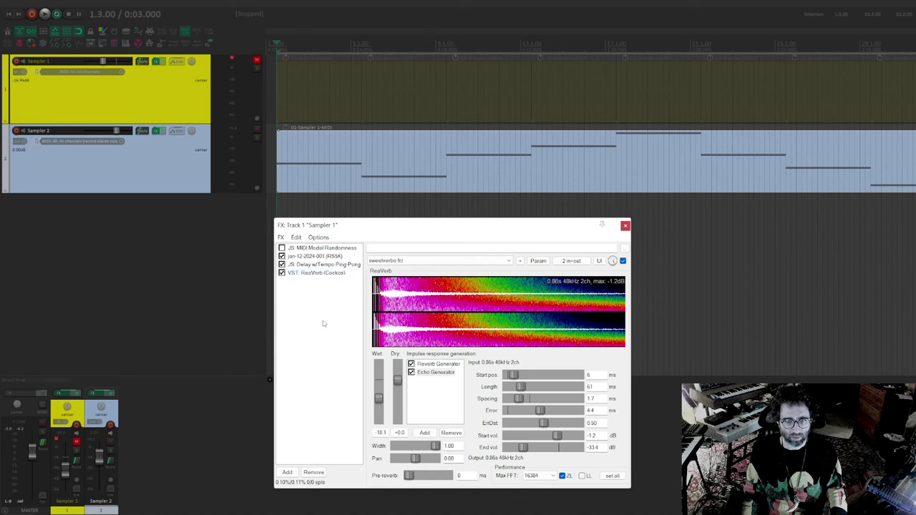
click(256, 58)
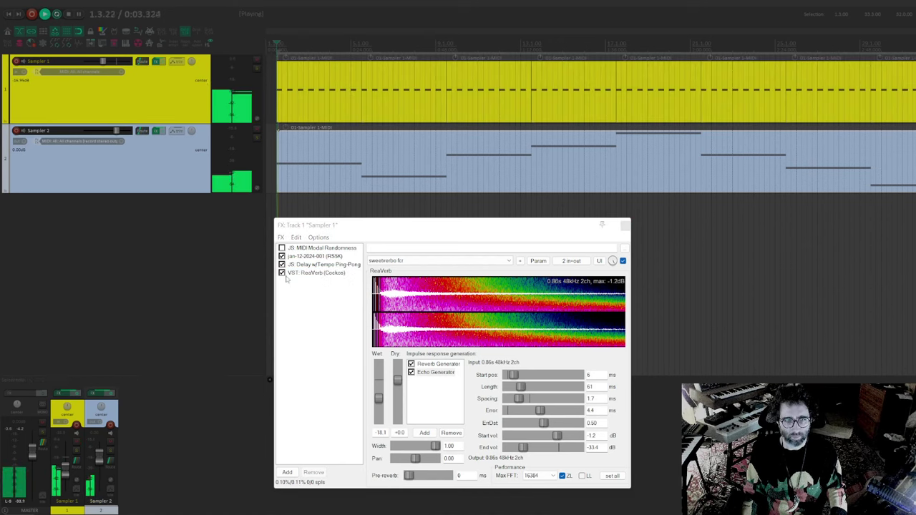
click(307, 302)
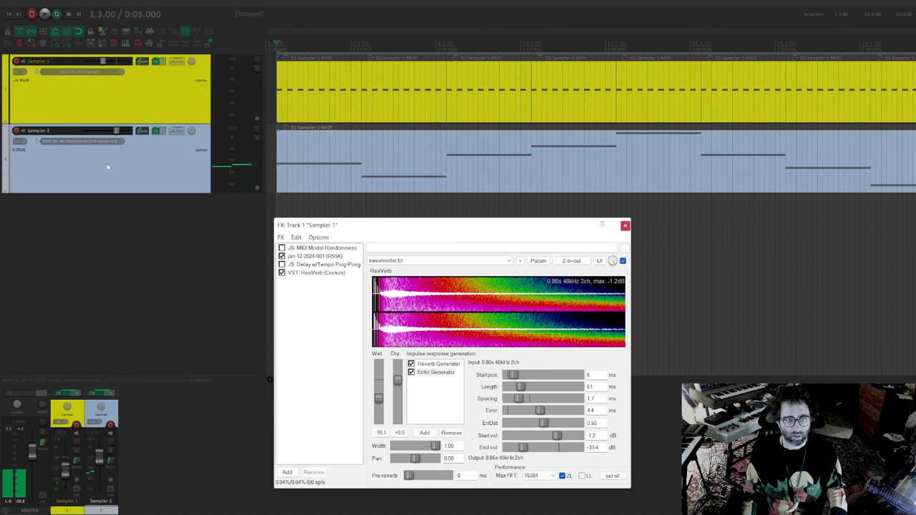
Record-arm Sampler 2 to audition notes, set its sampler's start pitch to -63 (D#4), and disarm the track
click(15, 62)
click(15, 132)
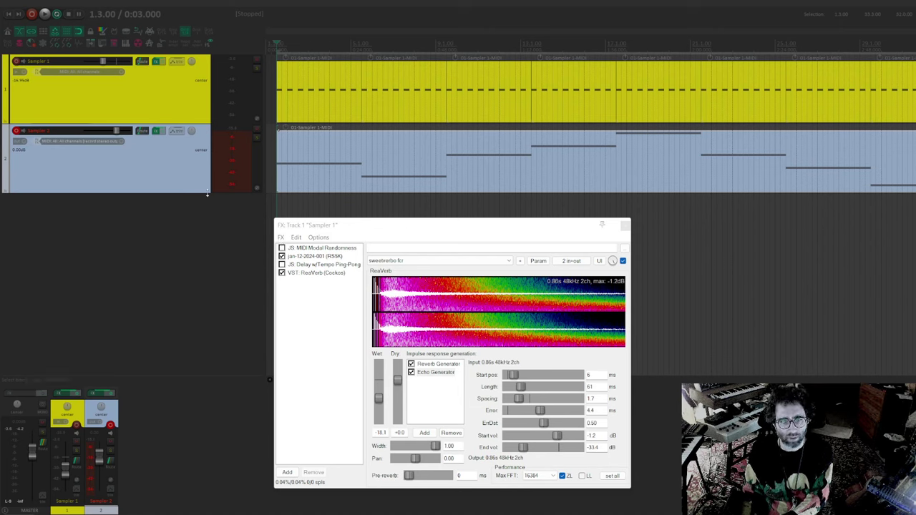
click(155, 133)
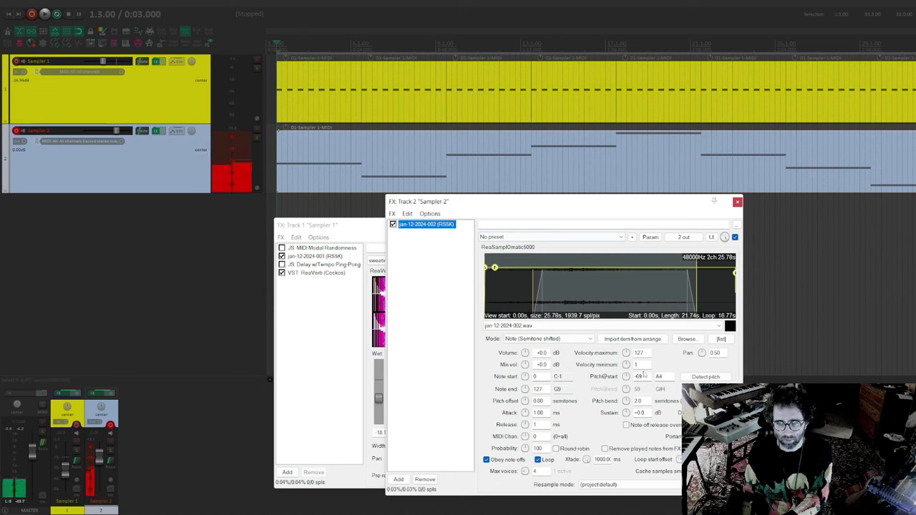
drag(627, 379, 628, 377)
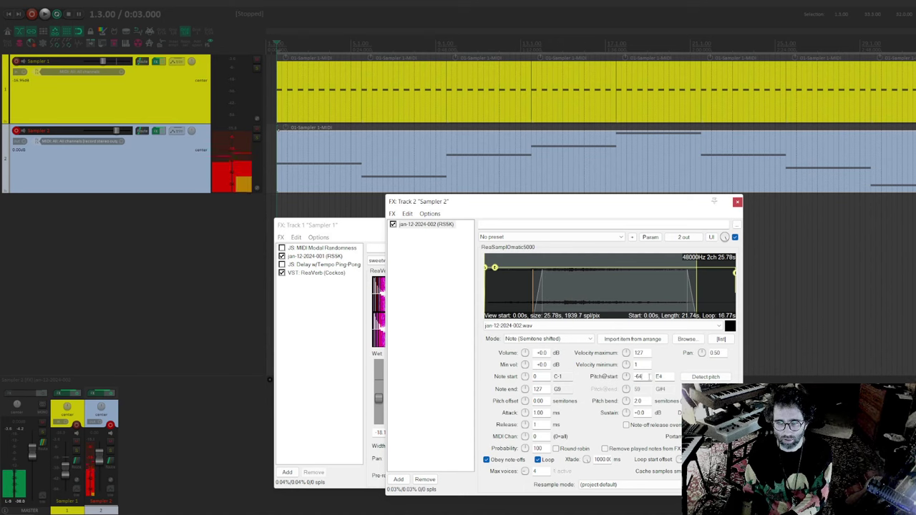
scroll(633, 377, down, 1)
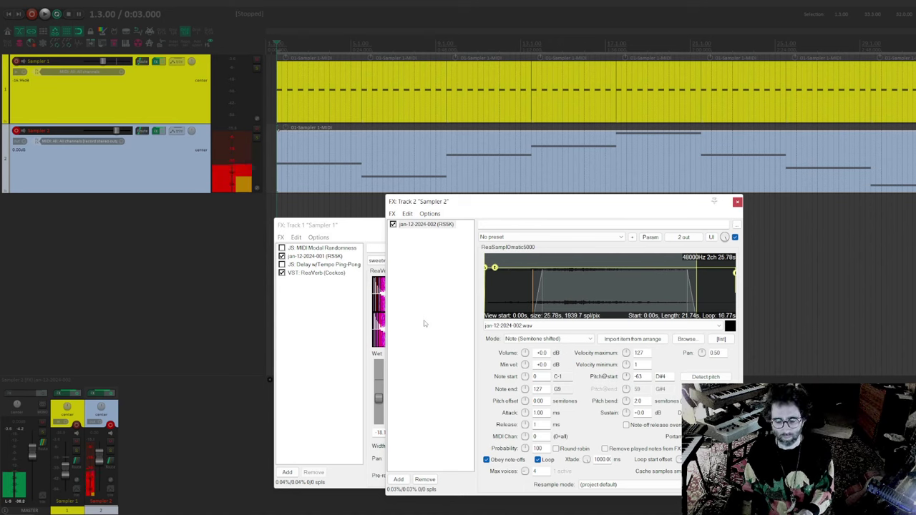
click(17, 132)
Play from the beginning, re-enable MIDI Modal Randomness and the delay on Sampler 1, and close both FX windows
click(272, 45)
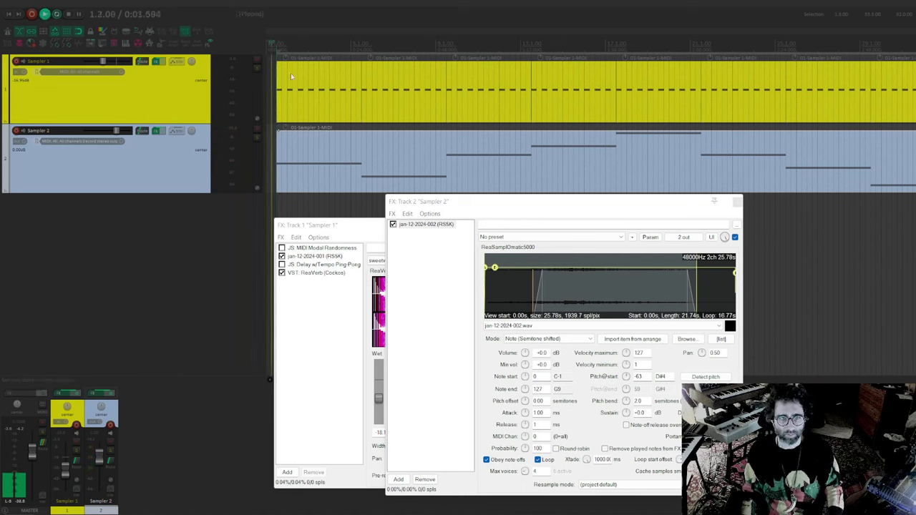
key(space)
click(282, 247)
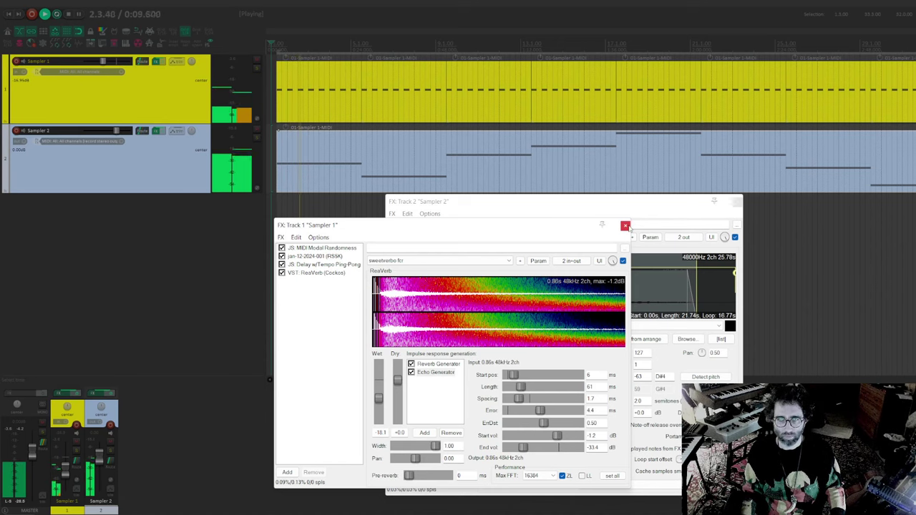
click(625, 225)
key(Escape)
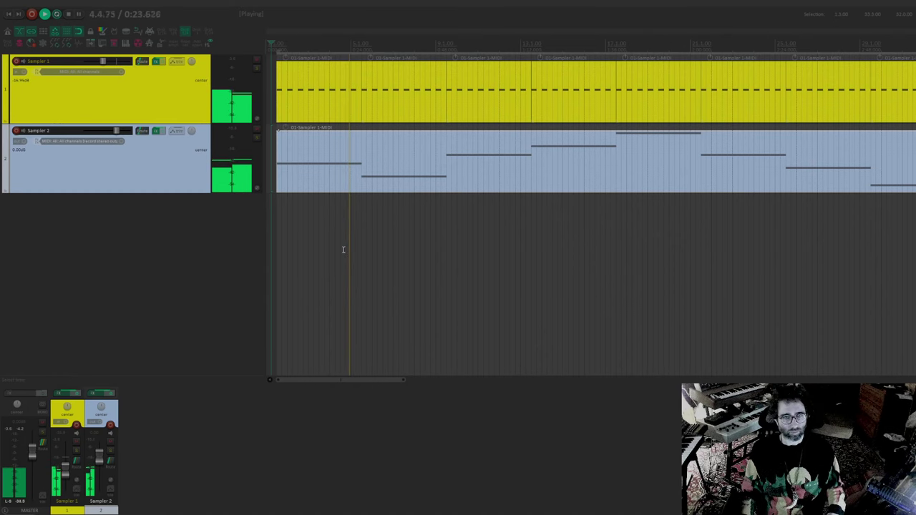
Add ReaVerb after the sampler on Sampler 2 and set it to about -12 dB wet and -9 dB dry
click(183, 91)
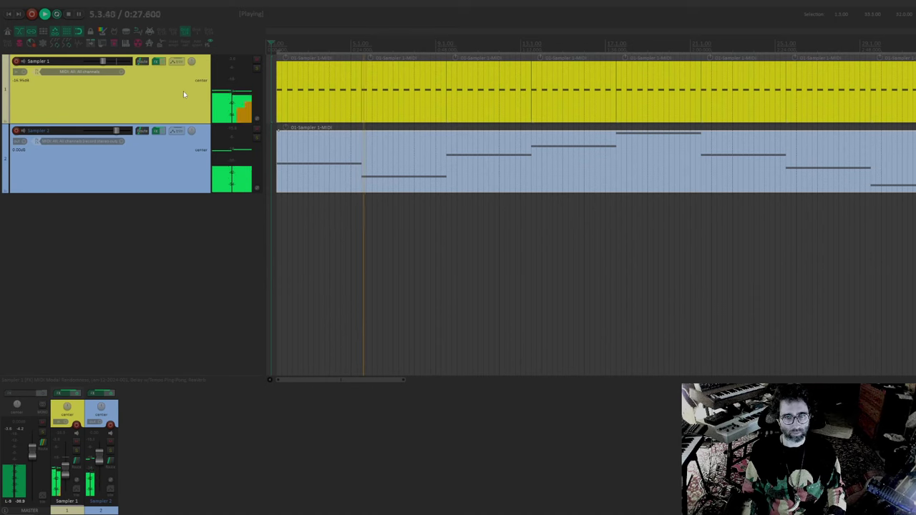
shift+click(161, 150)
click(156, 132)
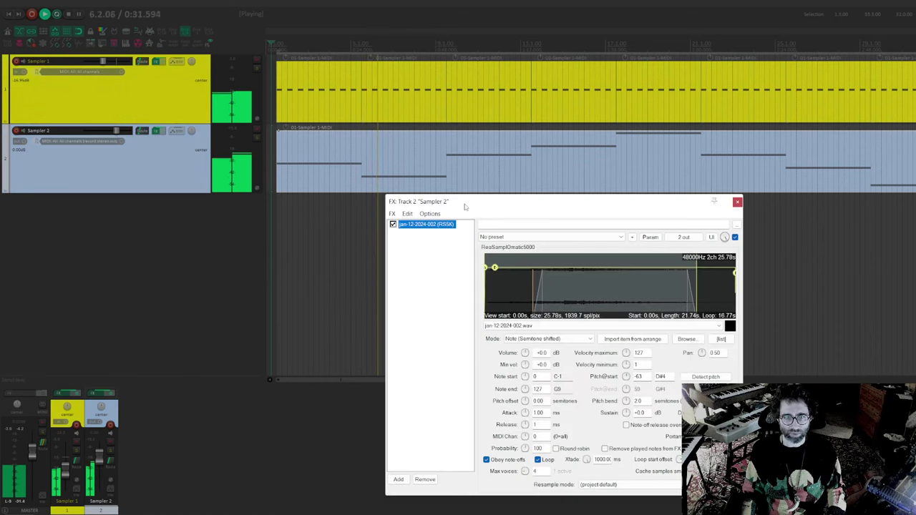
drag(467, 189, 456, 176)
double_click(420, 260)
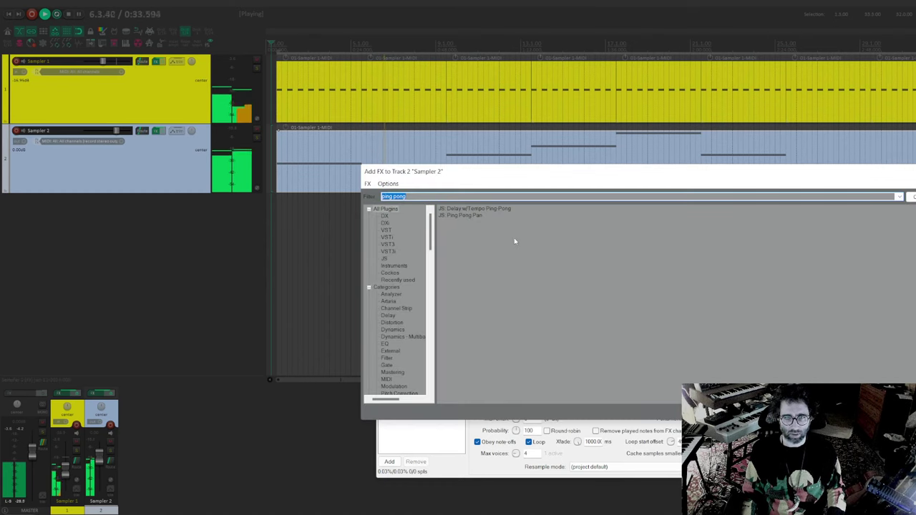
text(reav)
click(469, 215)
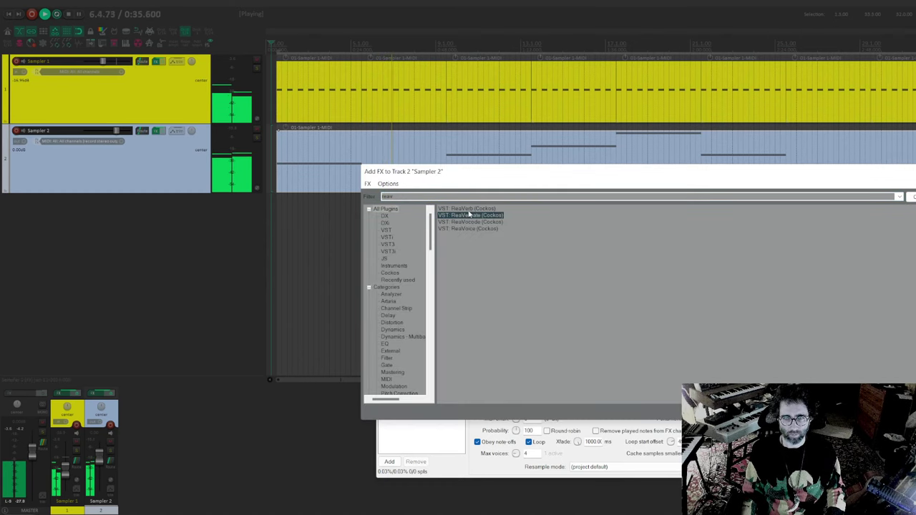
double_click(467, 208)
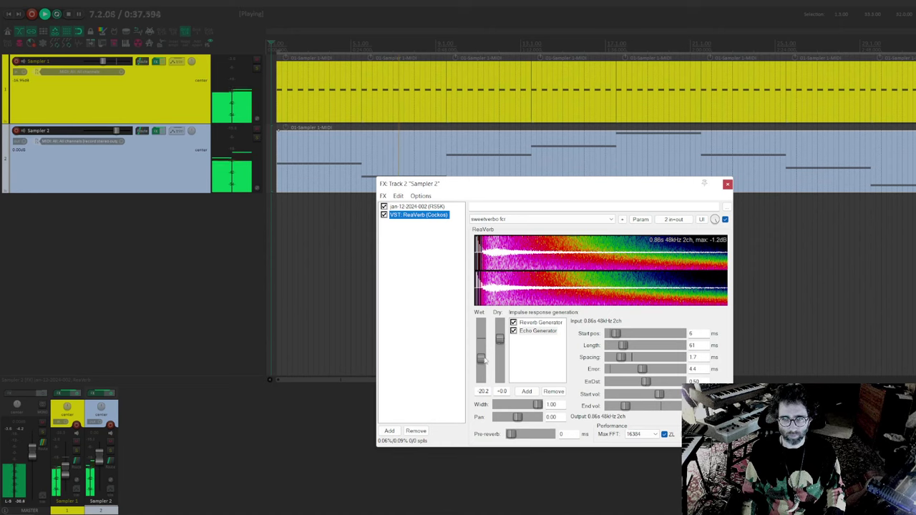
drag(499, 340, 482, 350)
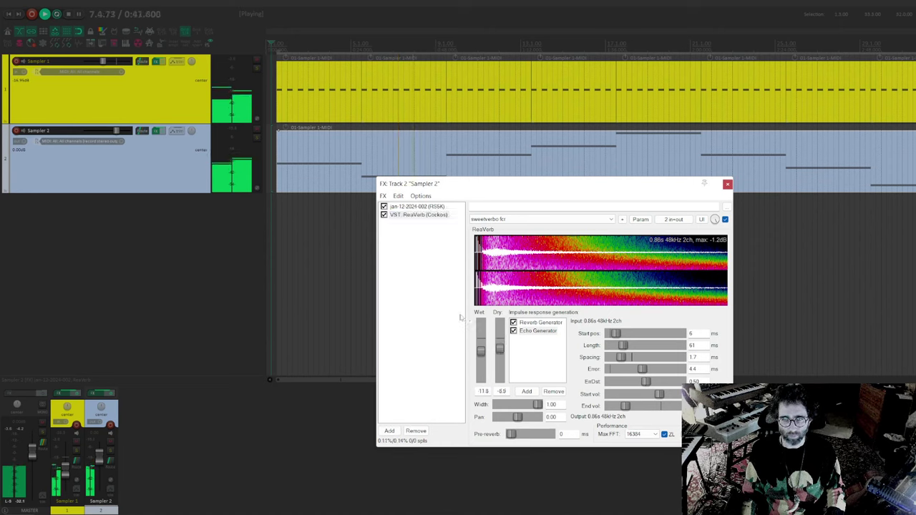
Add the JS Moog 4-Pole Filter at the end of Sampler 1's effects, with cutoff 82 and resonance about 0.29
key(Escape)
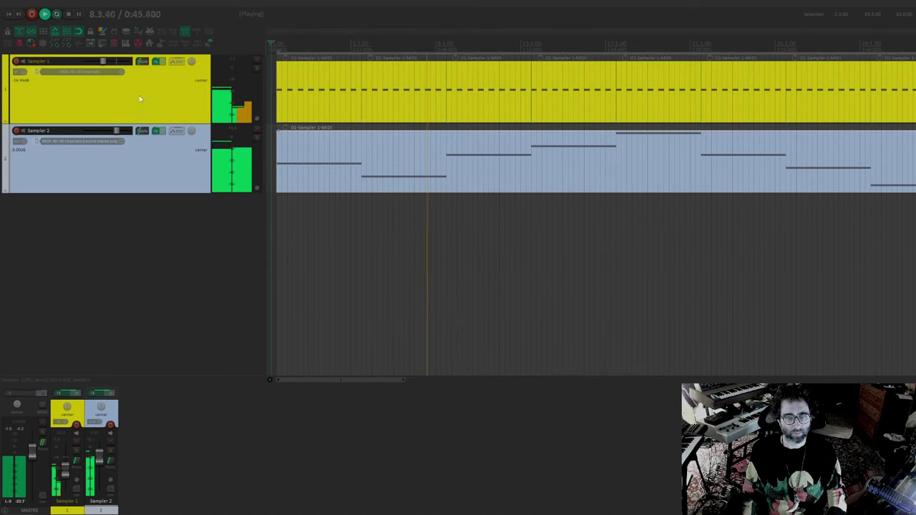
click(155, 62)
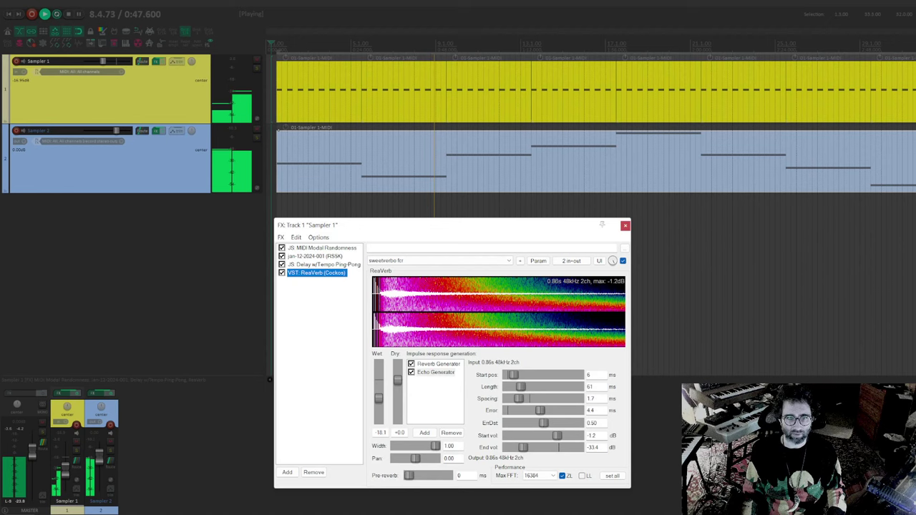
double_click(313, 313)
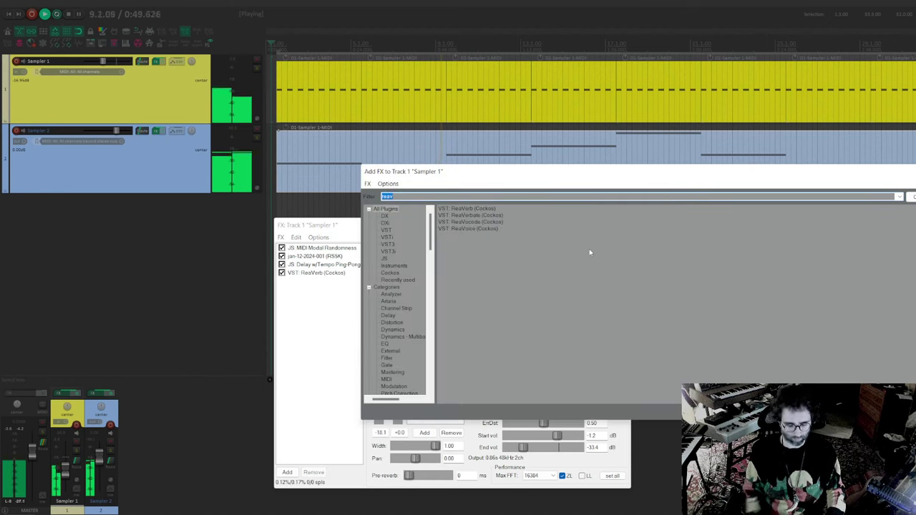
text(filter)
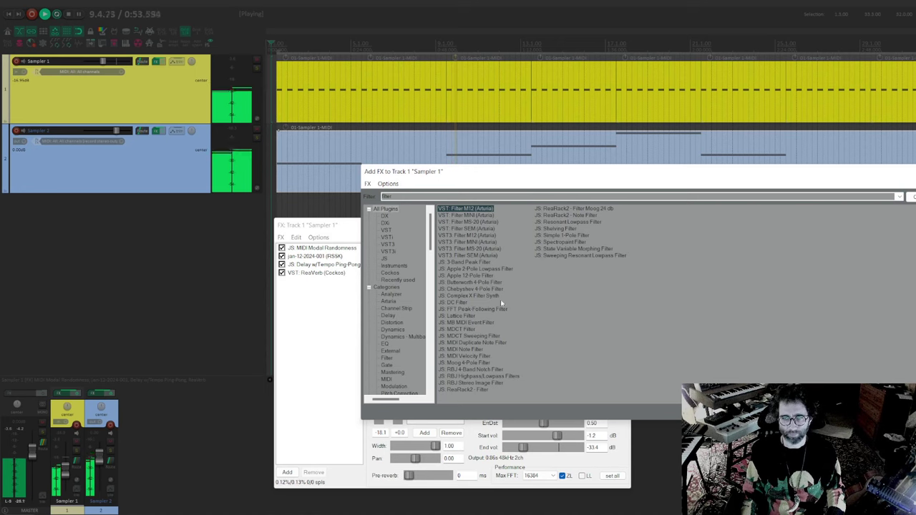
double_click(464, 362)
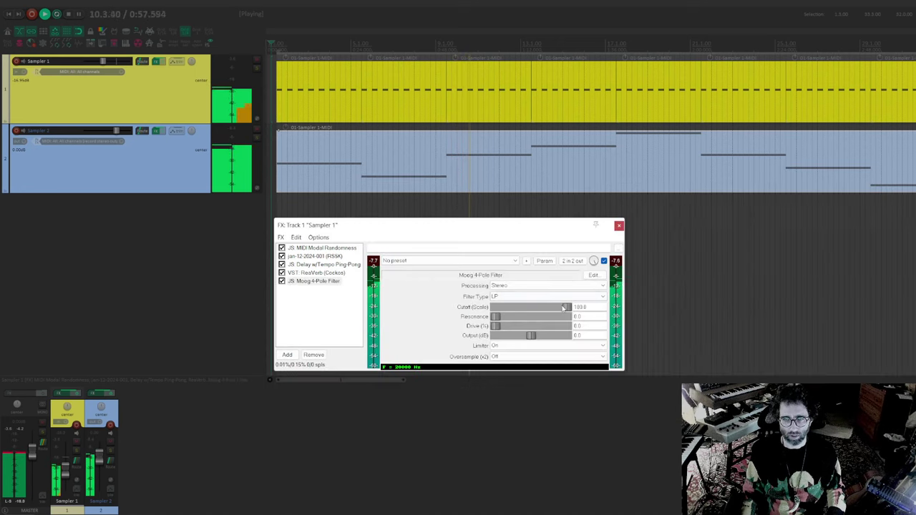
drag(524, 306, 555, 313)
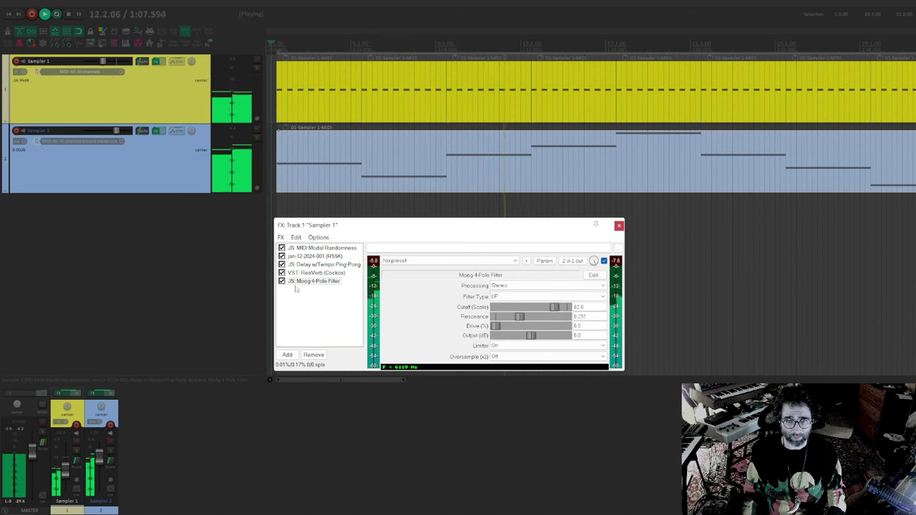
click(619, 225)
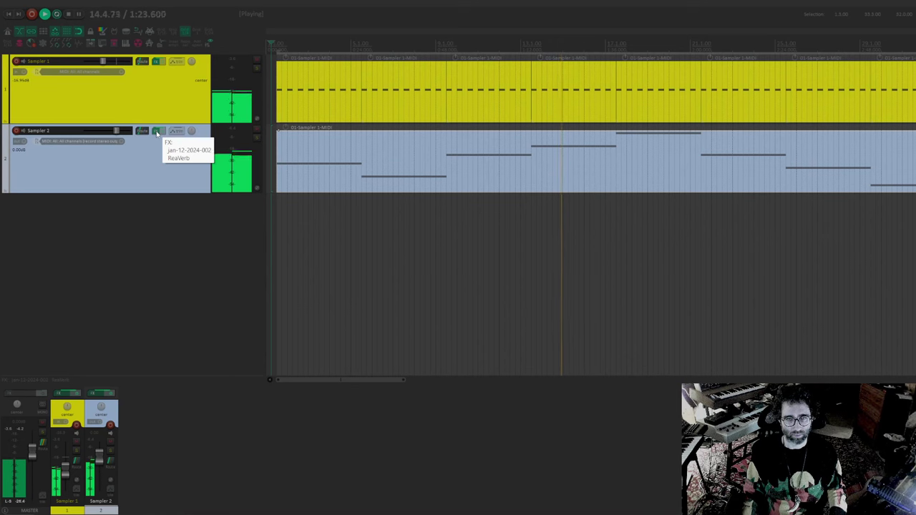
Add ReaEQ after the reverb on Sampler 2 and cut band 3 by about 6.9 dB around 399 Hz
click(157, 133)
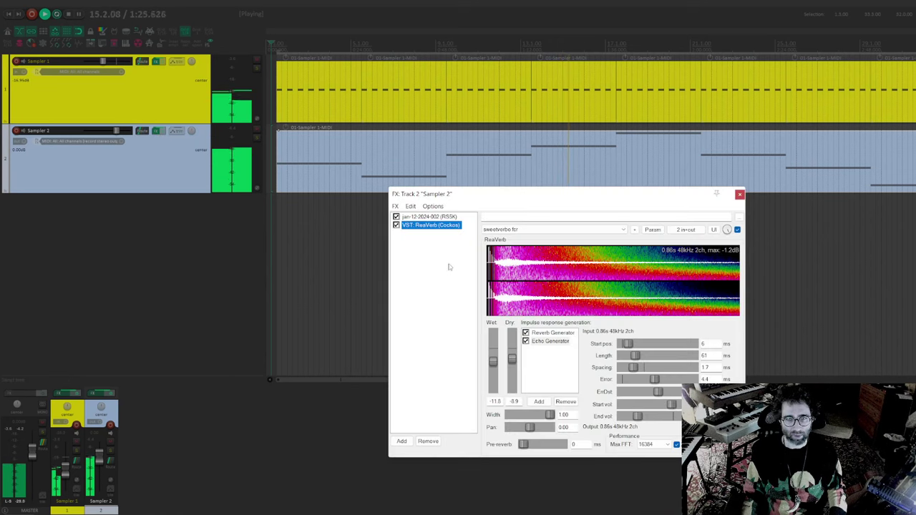
click(401, 441)
text(reaeq)
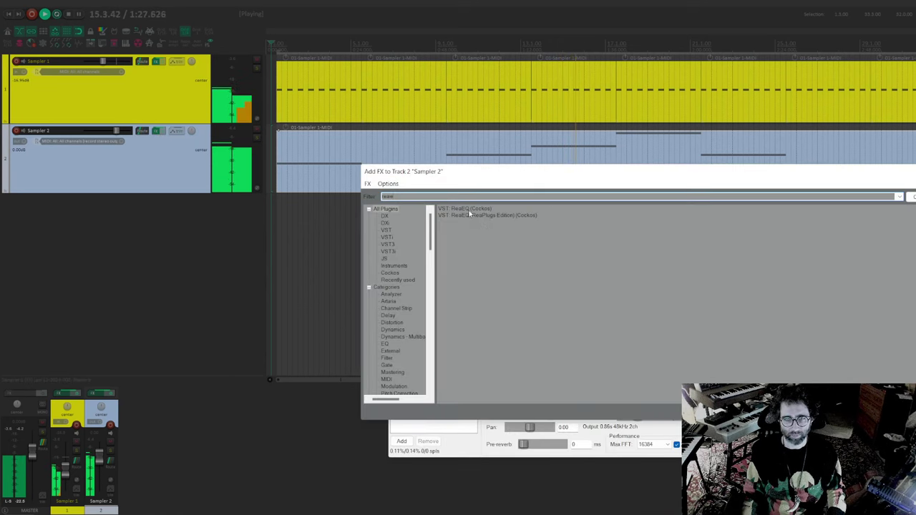
key(Return)
mouse_move(568, 277)
mouse_down()
mouse_move(572, 297)
mouse_move(556, 298)
mouse_move(564, 295)
mouse_up()
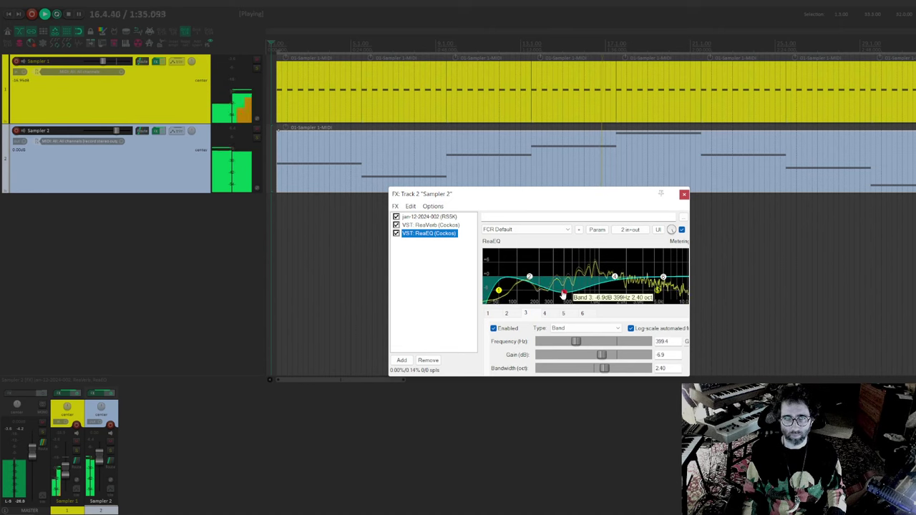
Balance the track volumes, with Sampler 1 at about -14.5 dB and Sampler 2 at about -2 dB
click(133, 171)
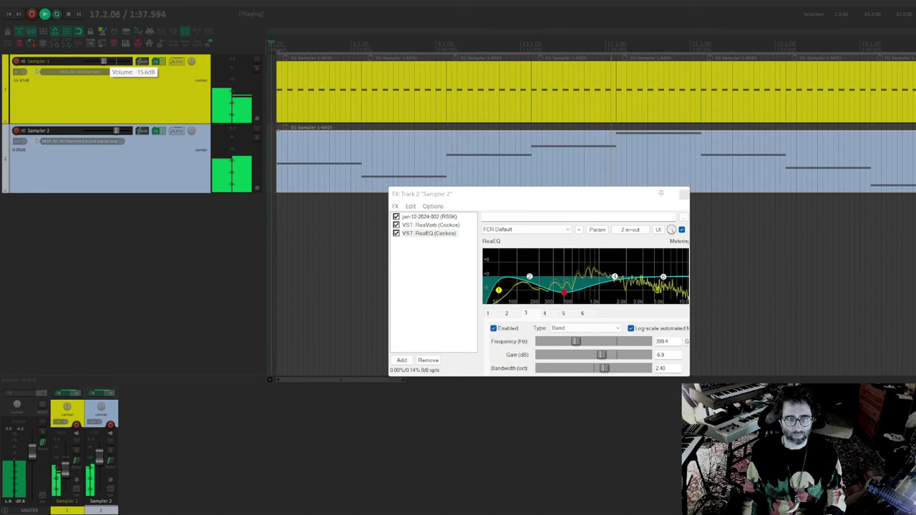
mouse_move(117, 131)
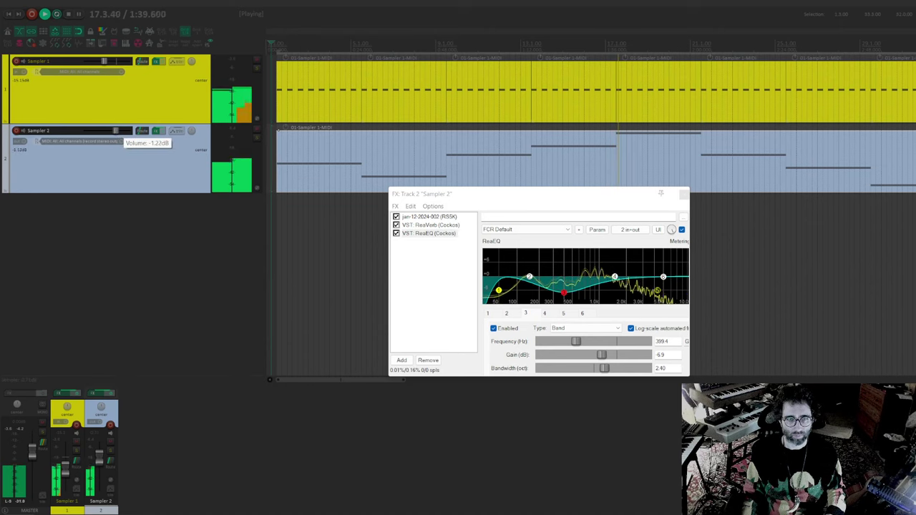
scroll(116, 131, down, 3)
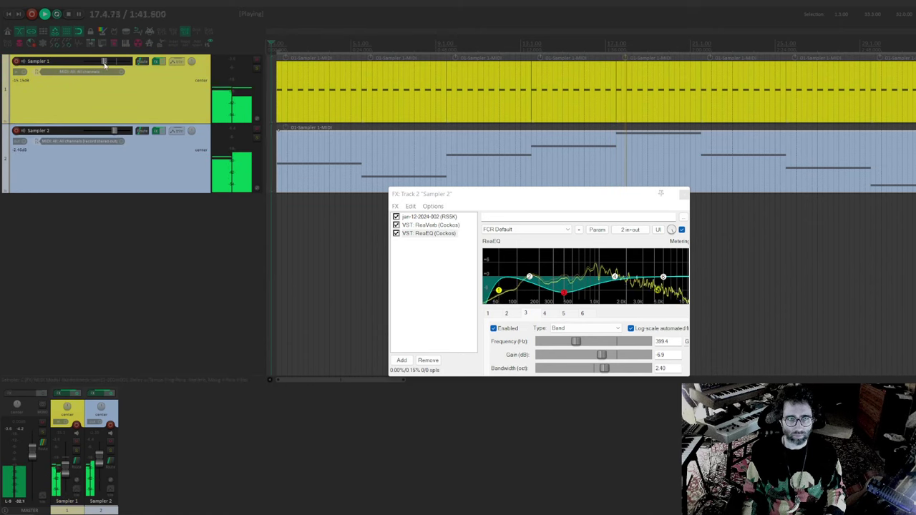
scroll(106, 63, up, 1)
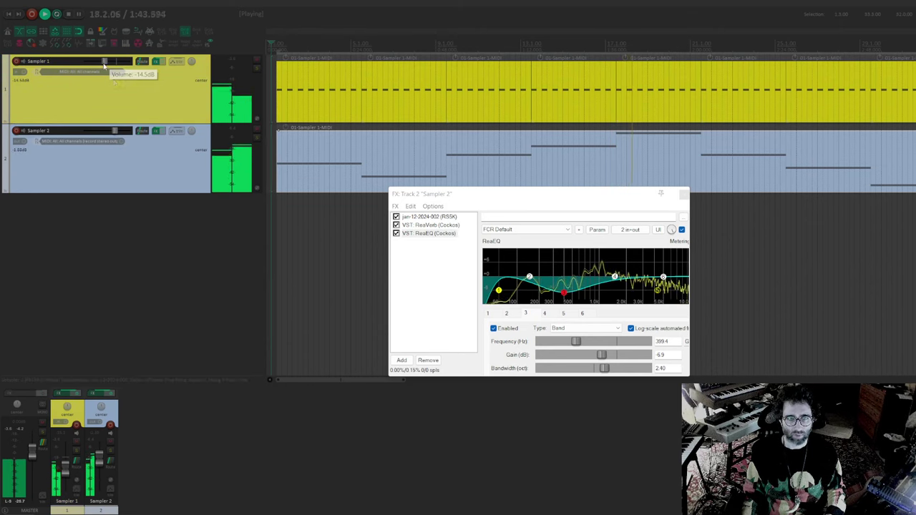
Lower Sampler 2's ReaEQ low-pass band to about 2937 Hz and close the FX window
click(431, 283)
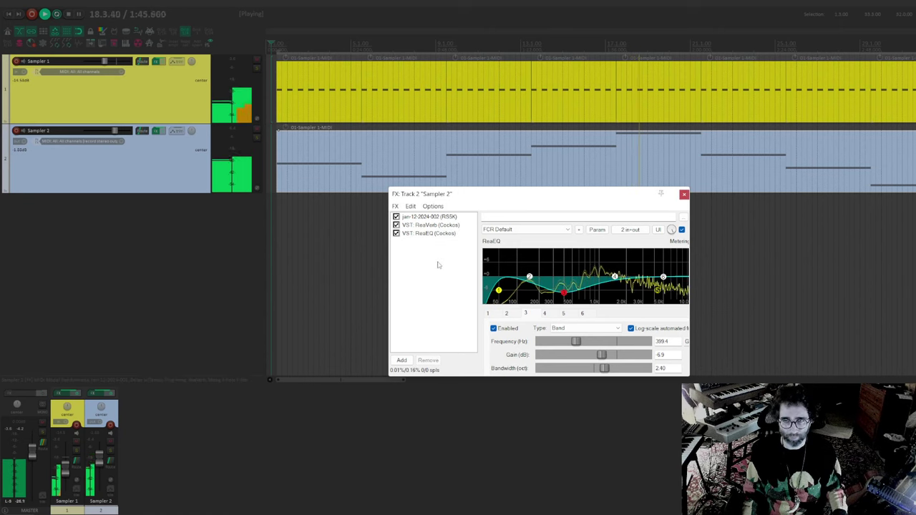
click(659, 290)
drag(658, 290, 640, 296)
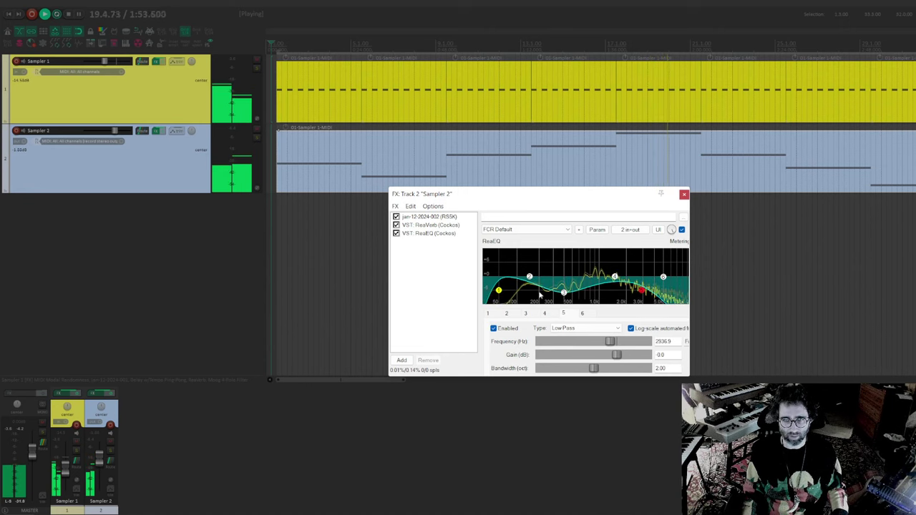
key(Escape)
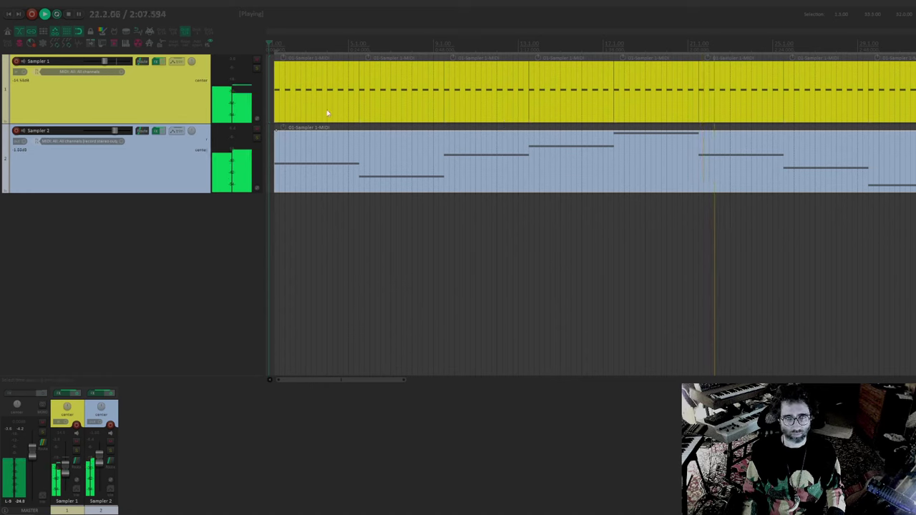
Add ReaSynth to Sampler 1, set its volume to about -6.2 dB, and move it directly after the sampler
click(160, 91)
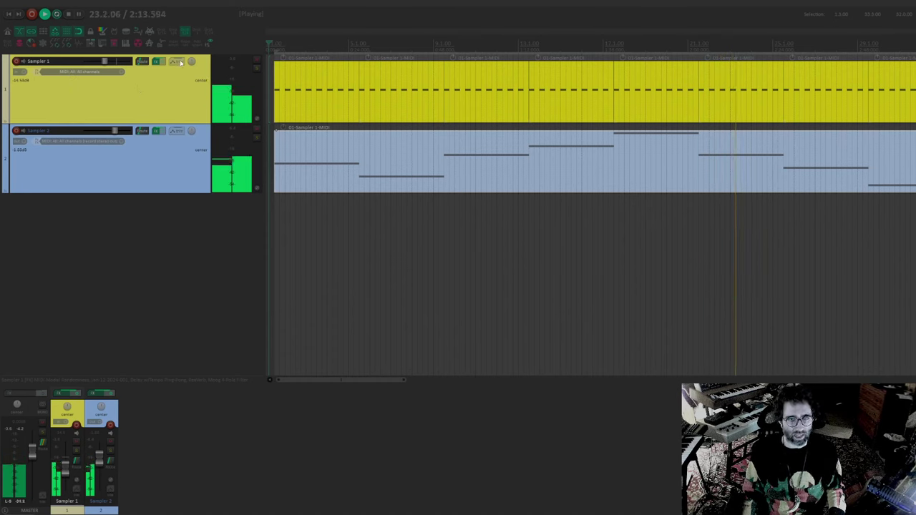
click(156, 61)
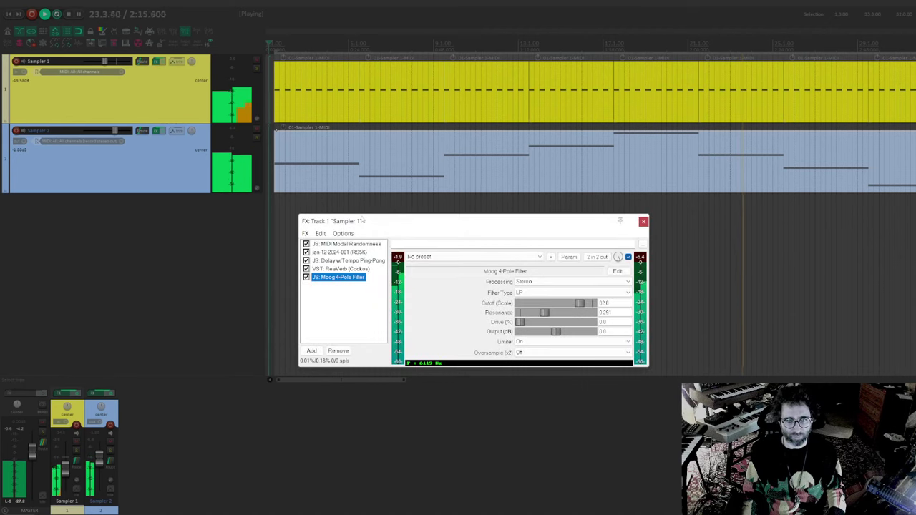
double_click(334, 298)
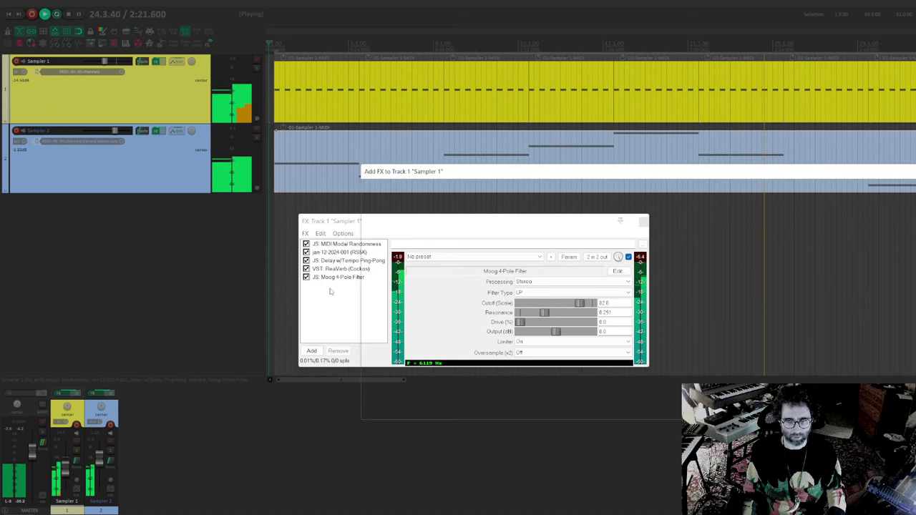
key(BackSpace)
text(s)
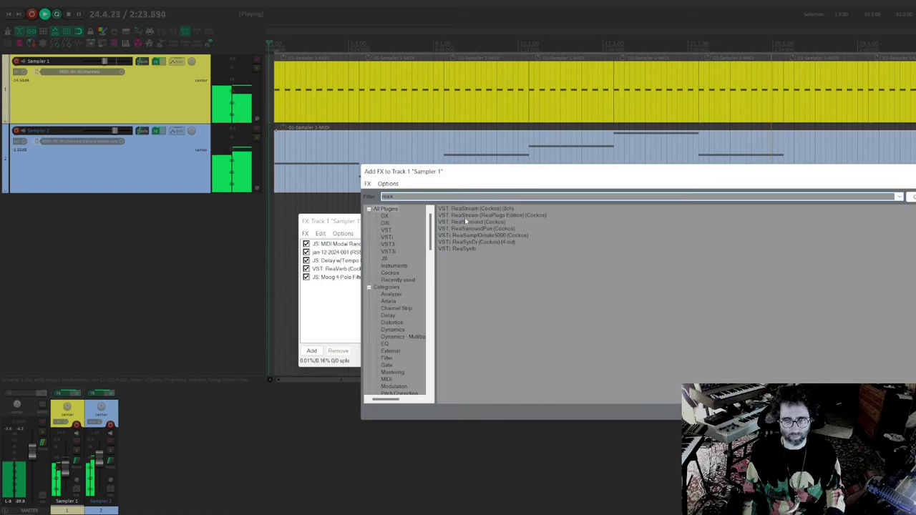
double_click(463, 249)
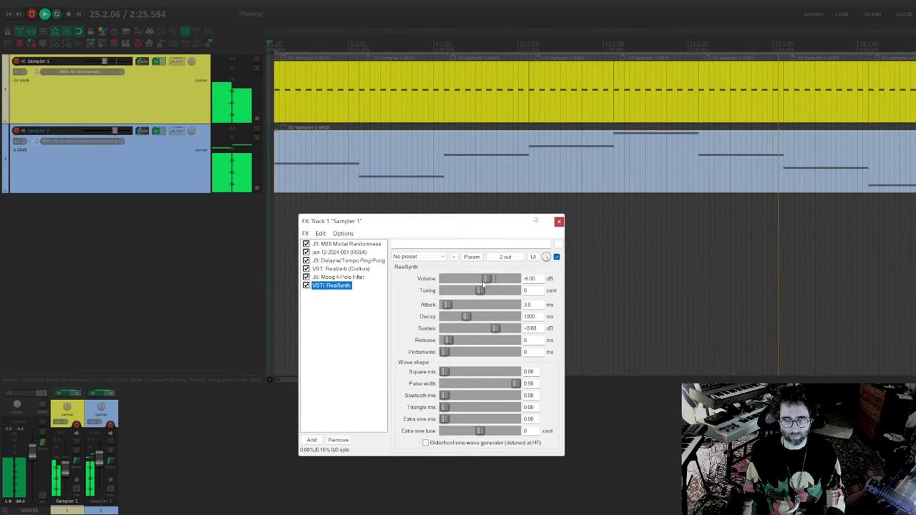
drag(484, 284, 482, 280)
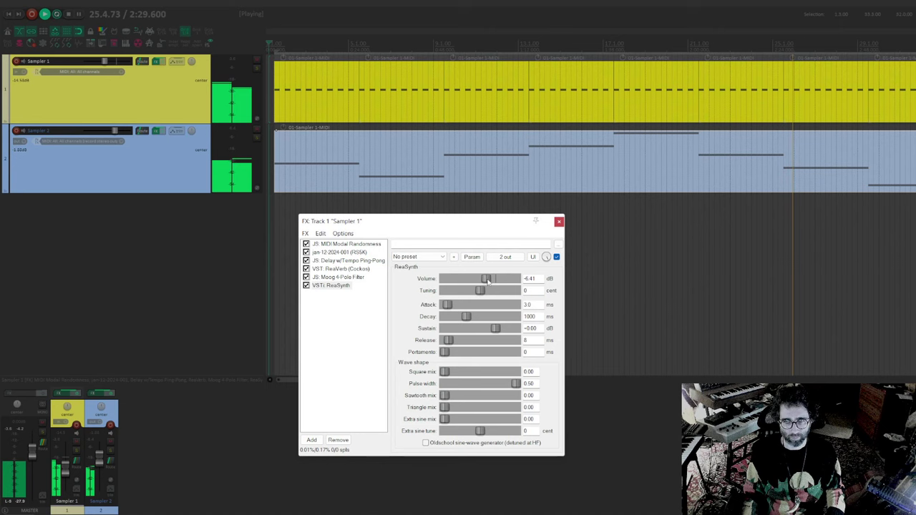
drag(333, 286, 333, 262)
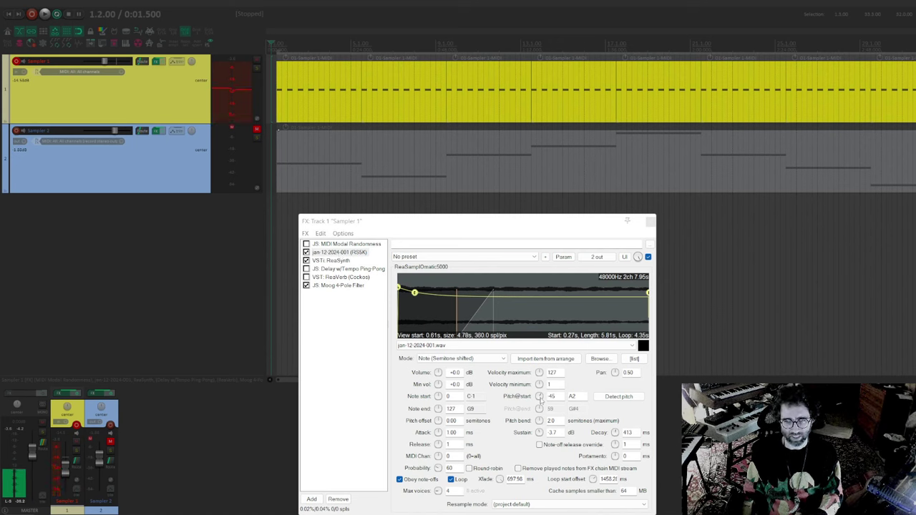
Retune the samplers' start pitches to -48 (C3) on Sampler 1 and -66 (F#4) on Sampler 2
click(539, 396)
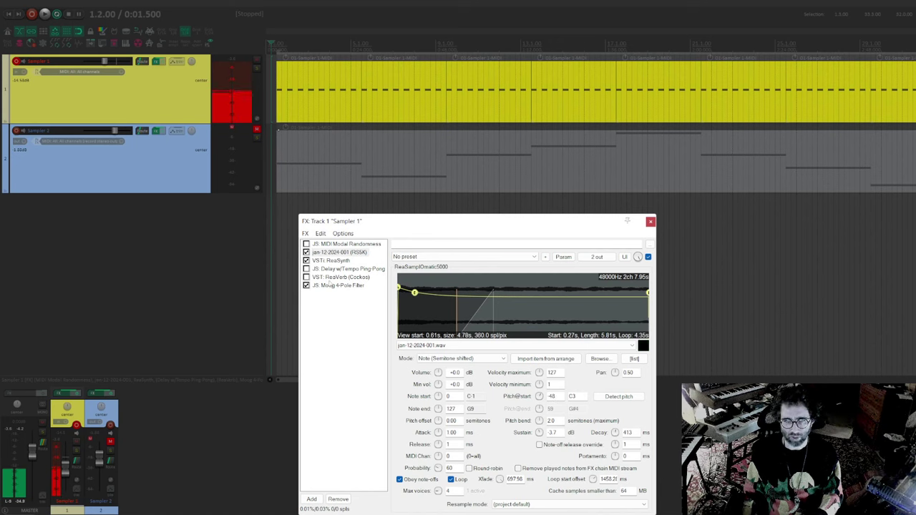
click(155, 131)
click(428, 216)
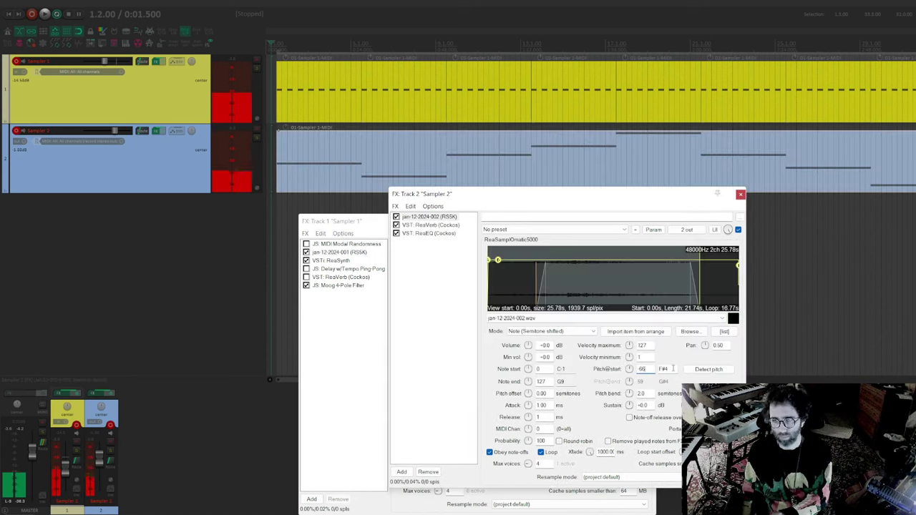
Close Sampler 2's FX window, re-enable MIDI Modal Randomness, the ping-pong delay and ReaVerb on Sampler 1, and start playback
click(741, 194)
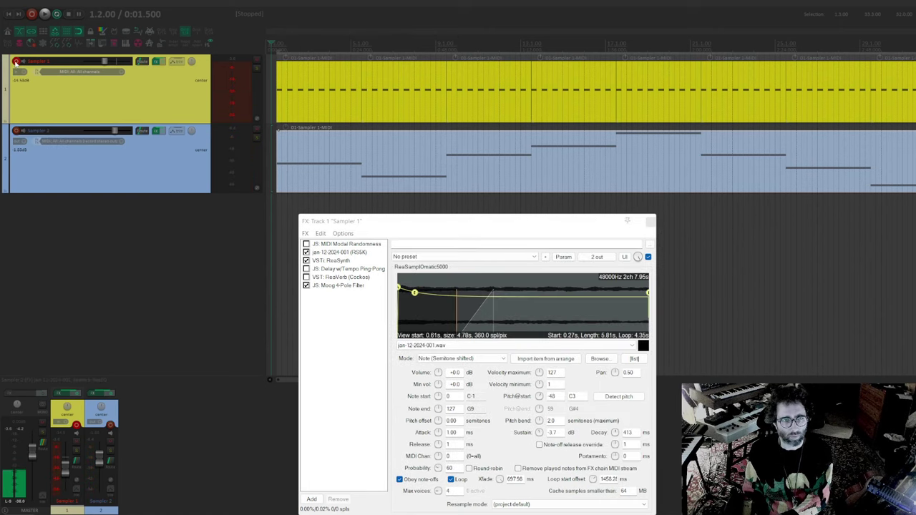
click(319, 306)
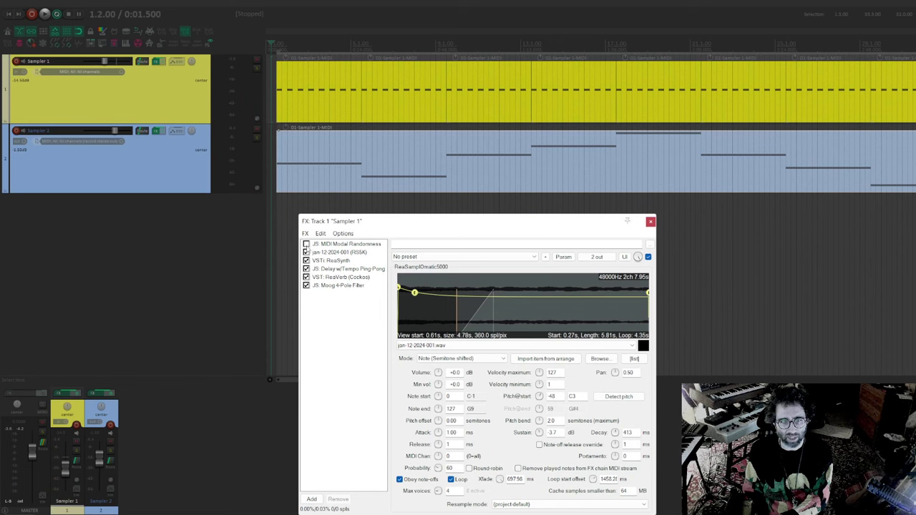
key(space)
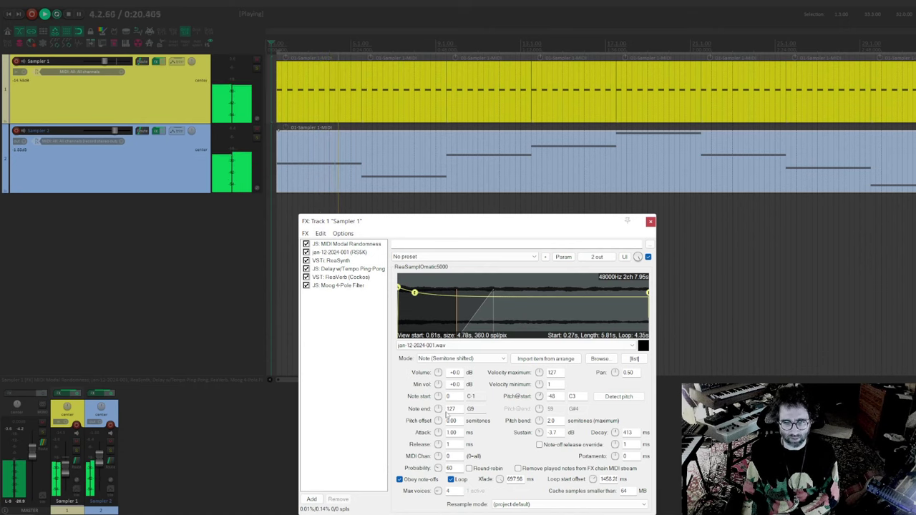
Set Sampler 1's ReaSynth to 150 ms decay, -12 dB sustain and 1200 cents tuning
click(339, 262)
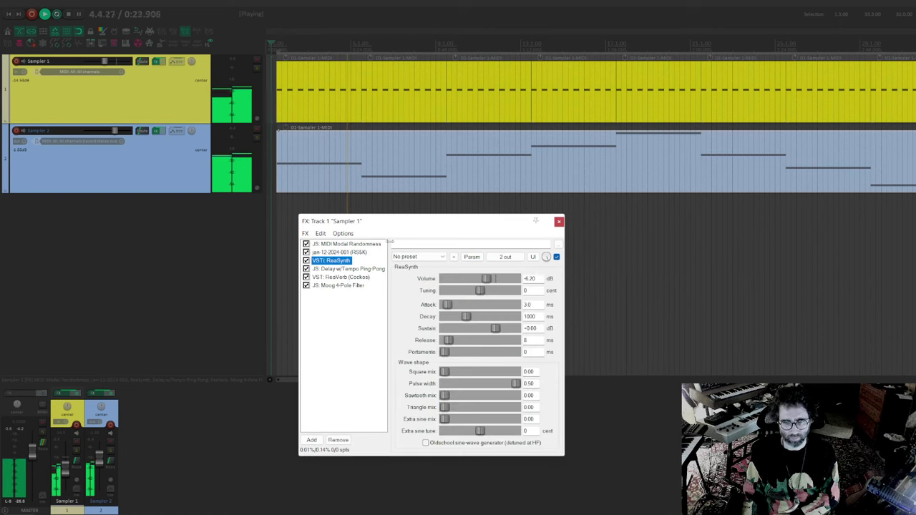
click(539, 316)
text(150)
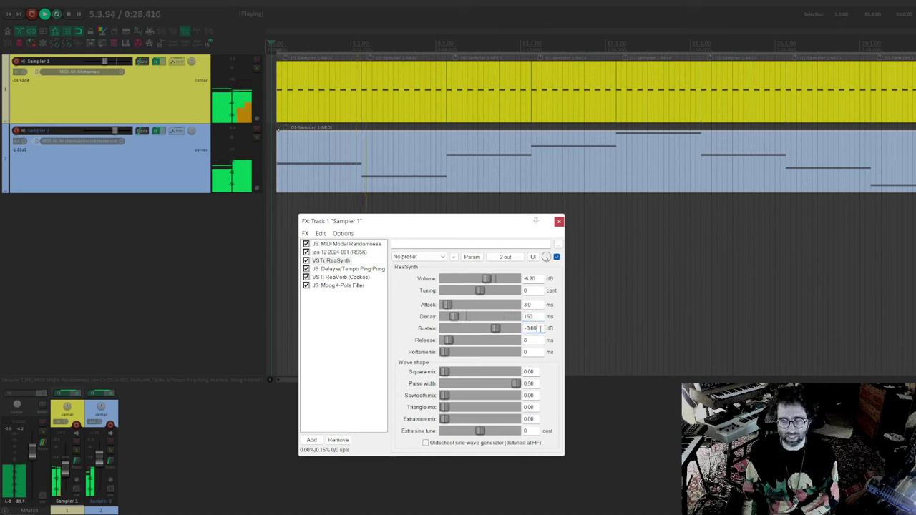
text(-)
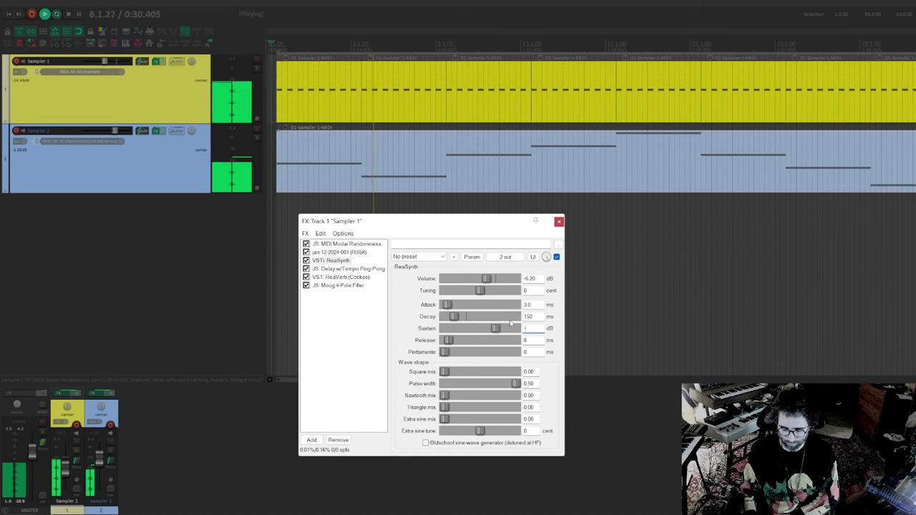
text(12)
click(335, 350)
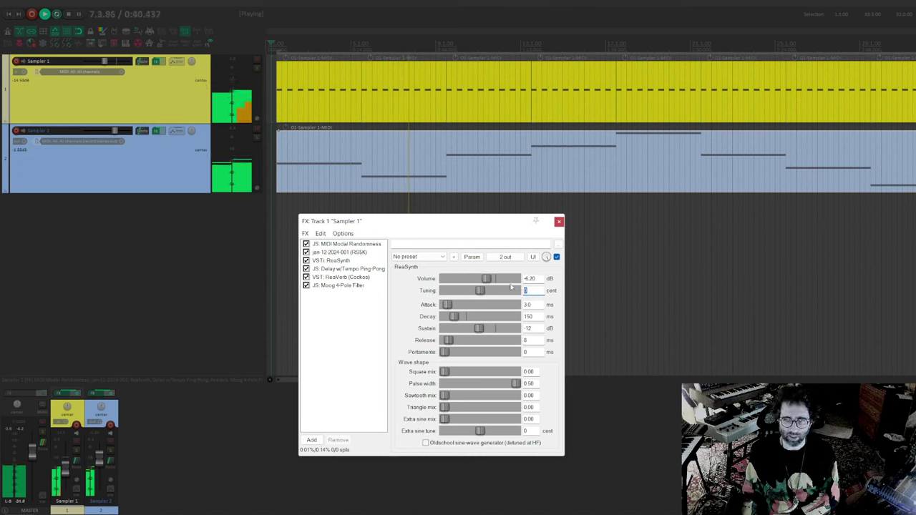
text(1200)
key(Return)
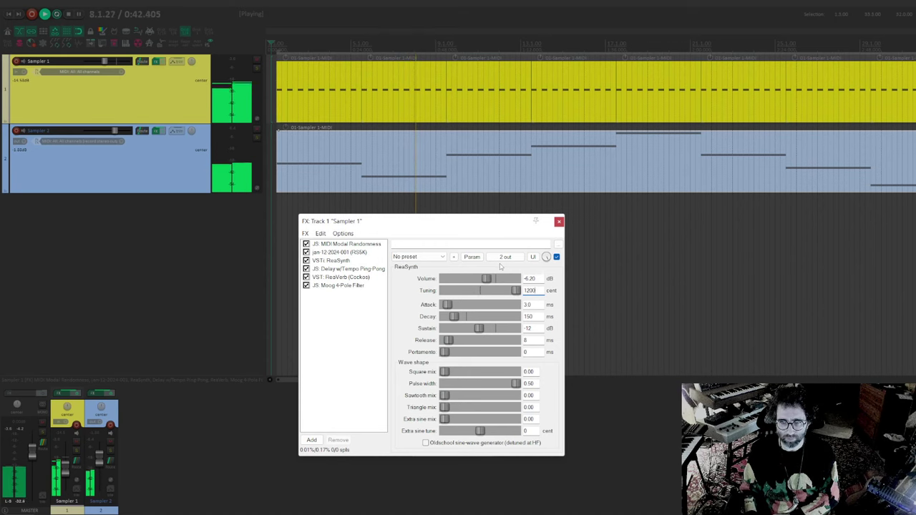
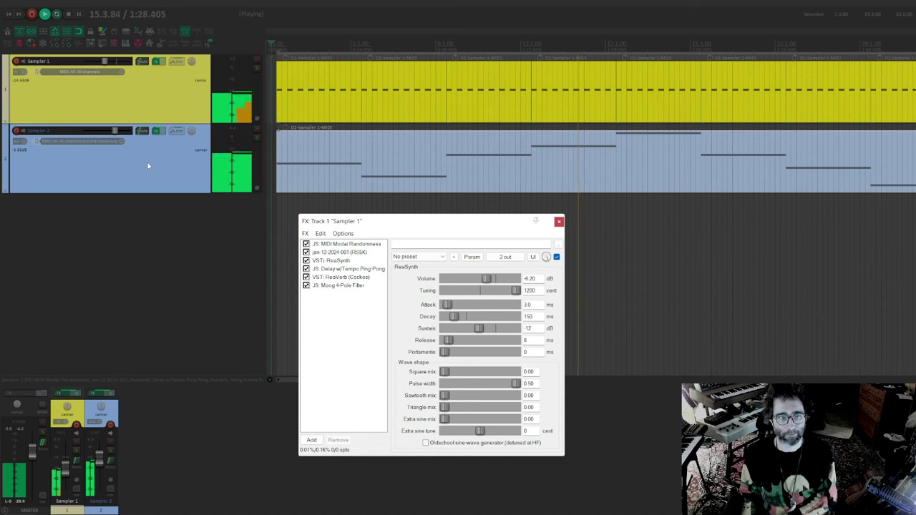
Set the high-pass band of Sampler 2's ReaEQ to 800 Hz and its low-pass band to about 2200 Hz
mouse_move(159, 133)
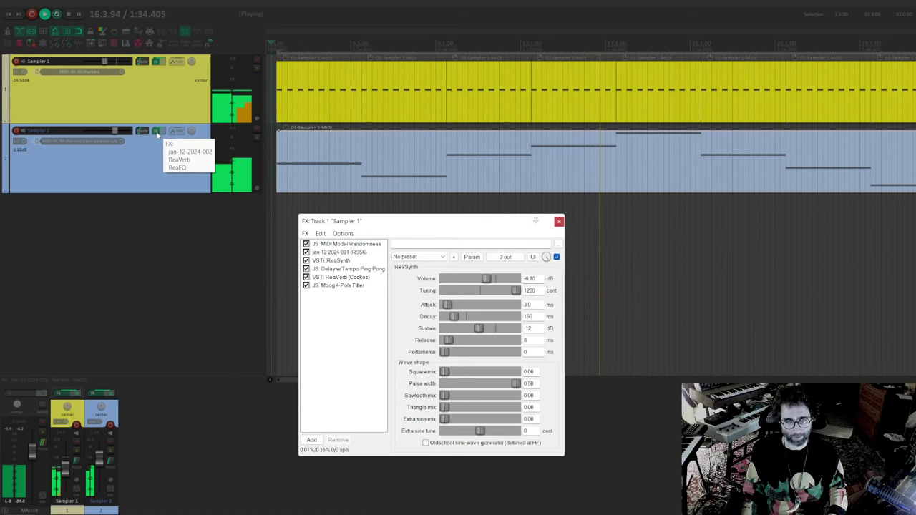
click(172, 145)
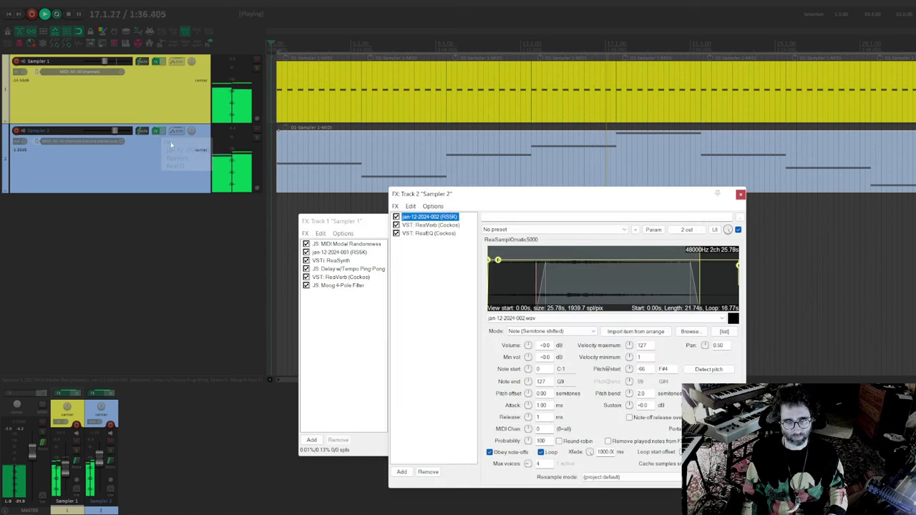
drag(460, 198, 522, 186)
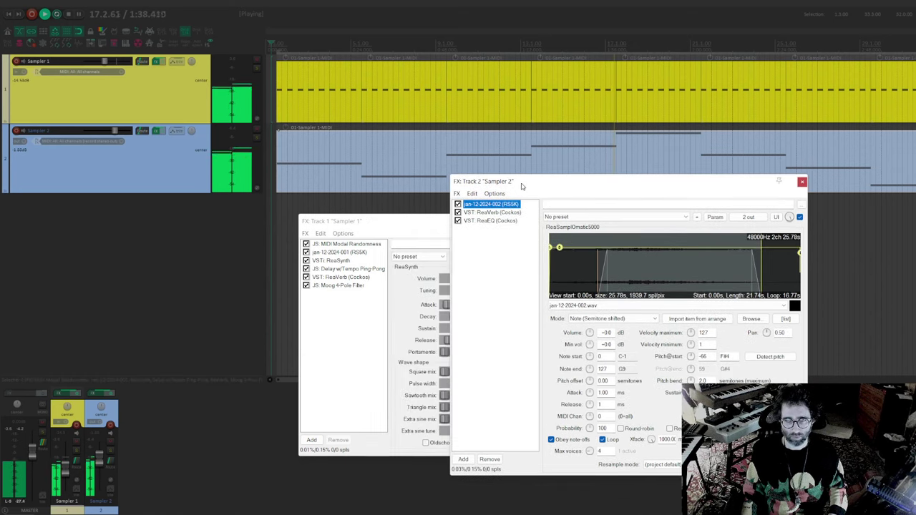
click(494, 220)
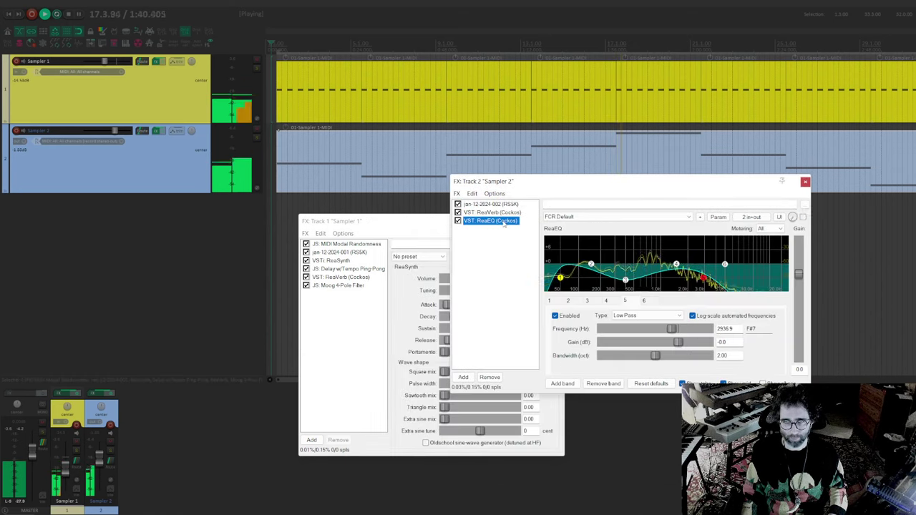
drag(626, 280, 647, 286)
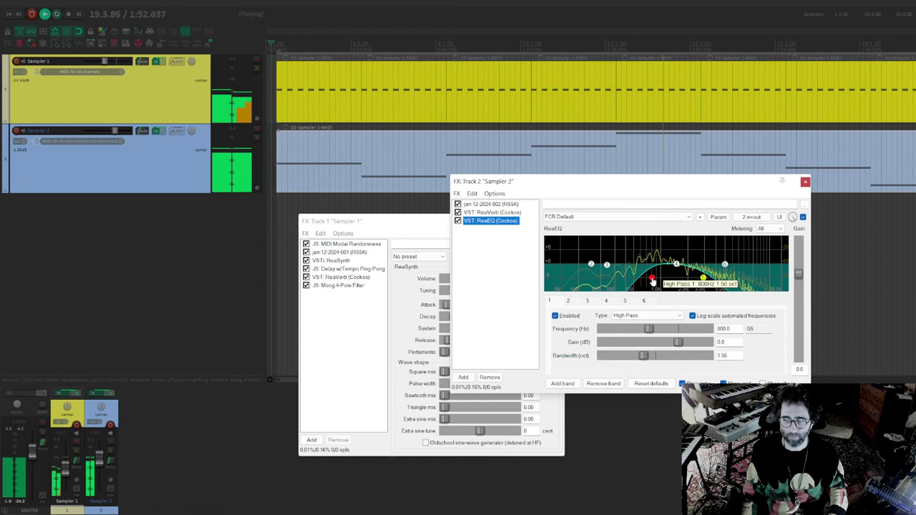
click(509, 260)
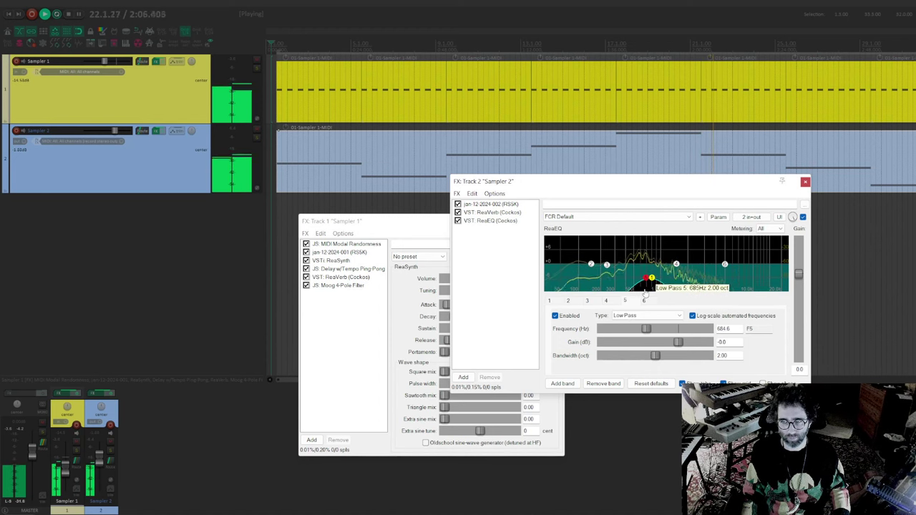
mouse_move(703, 281)
mouse_down()
mouse_move(820, 294)
mouse_move(597, 293)
mouse_move(748, 291)
mouse_move(663, 290)
mouse_move(700, 288)
mouse_move(691, 287)
mouse_up()
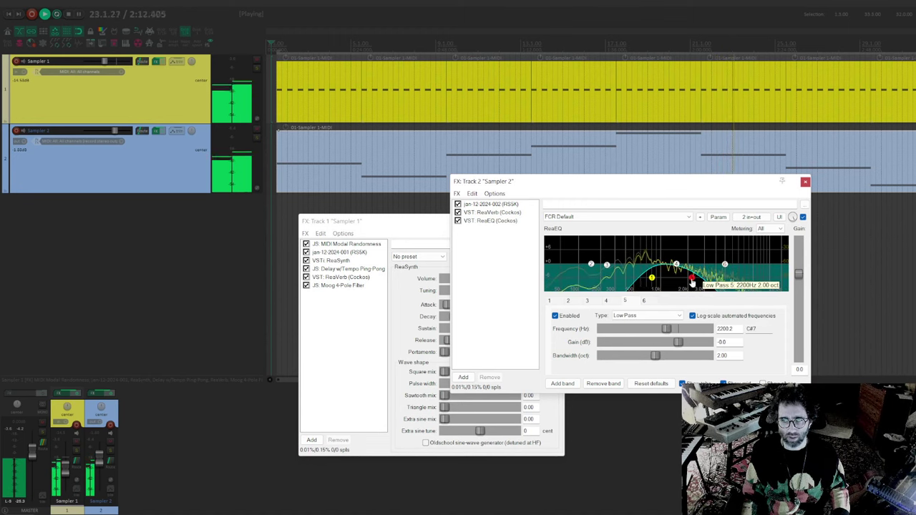
Duplicate Sampler 2's ReaEQ and enable LFO parameter modulation on the first copy's Low Pass 5 frequency
click(486, 223)
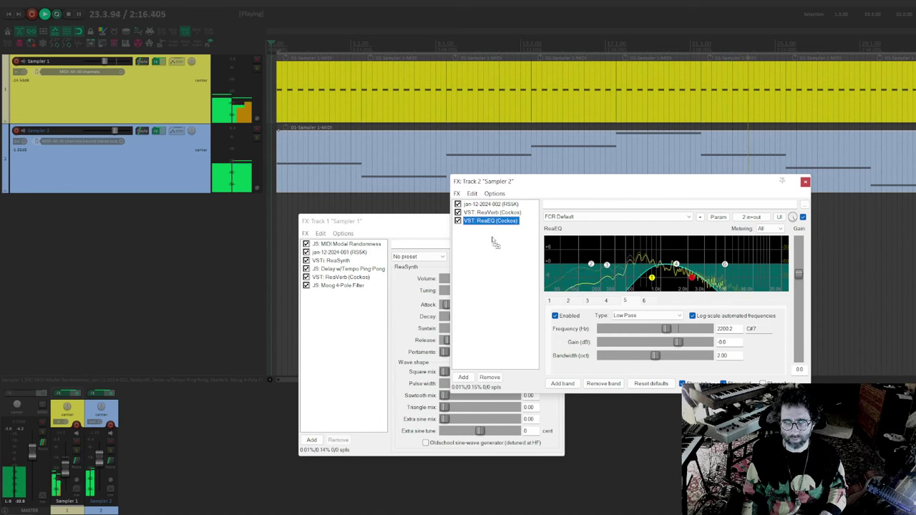
drag(494, 244, 495, 245)
click(504, 221)
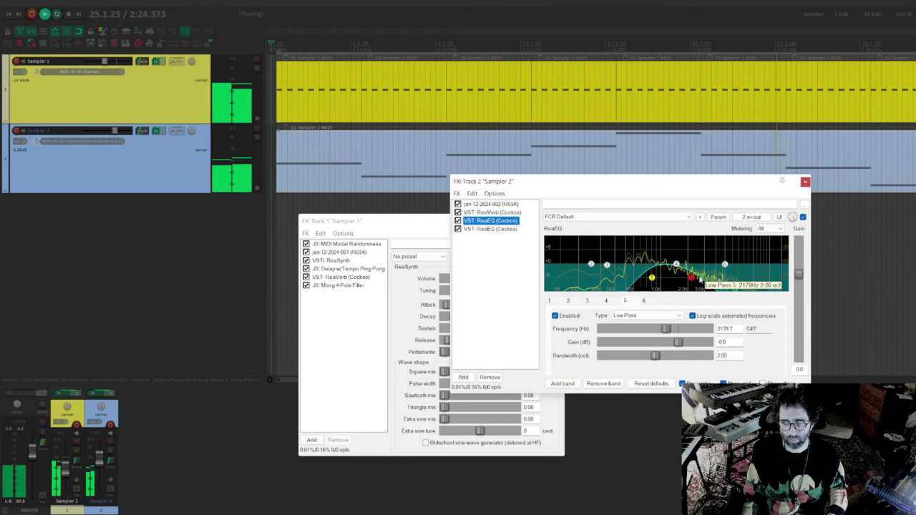
click(719, 217)
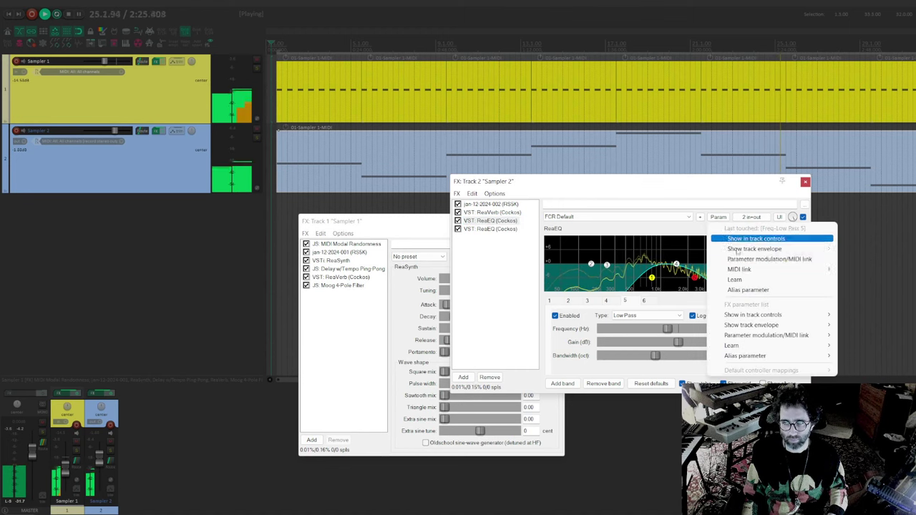
click(780, 258)
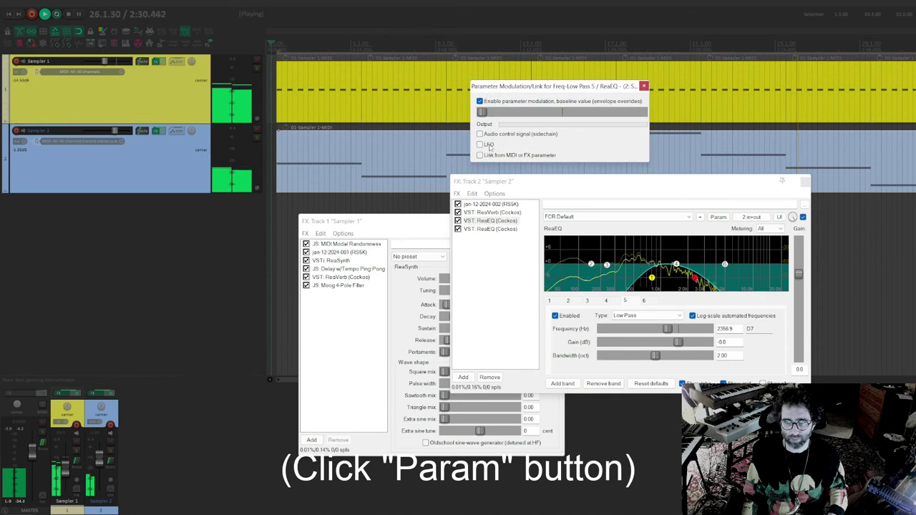
click(489, 145)
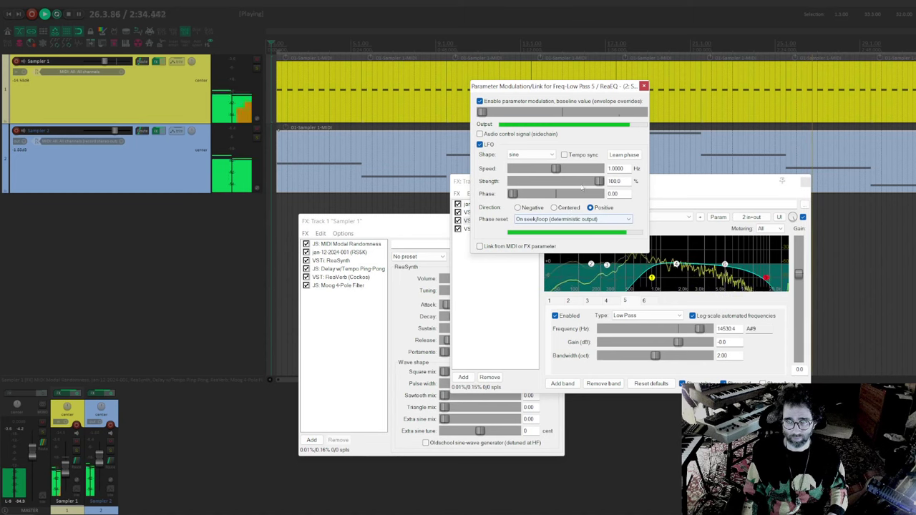
Set the first ReaEQ's low-pass LFO to about 0.28 Hz speed and 18% strength with a raised baseline value
drag(599, 181, 550, 181)
drag(481, 113, 533, 113)
mouse_move(550, 182)
mouse_down()
mouse_move(526, 182)
mouse_move(545, 172)
mouse_move(542, 188)
mouse_up()
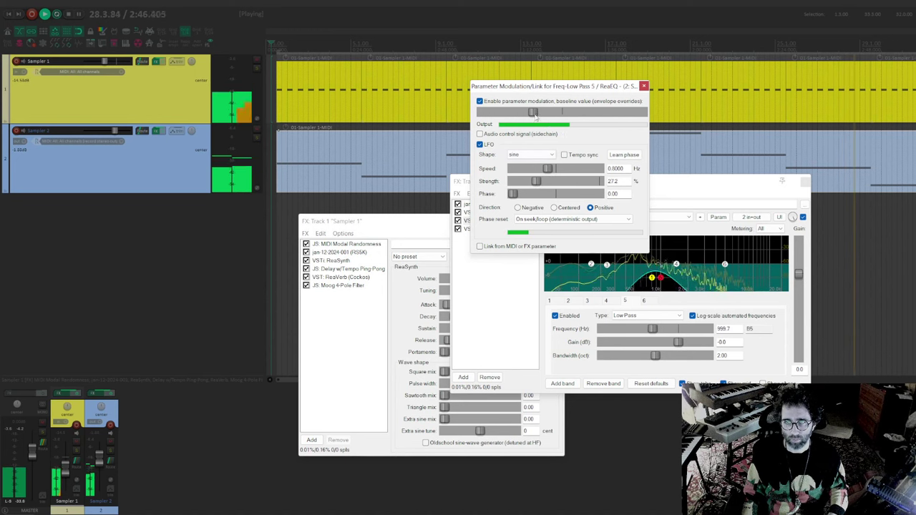
mouse_move(533, 112)
mouse_down()
mouse_move(556, 115)
mouse_move(544, 113)
mouse_up()
mouse_move(540, 182)
mouse_down()
mouse_move(536, 168)
mouse_move(524, 169)
mouse_move(539, 182)
mouse_move(529, 185)
mouse_up()
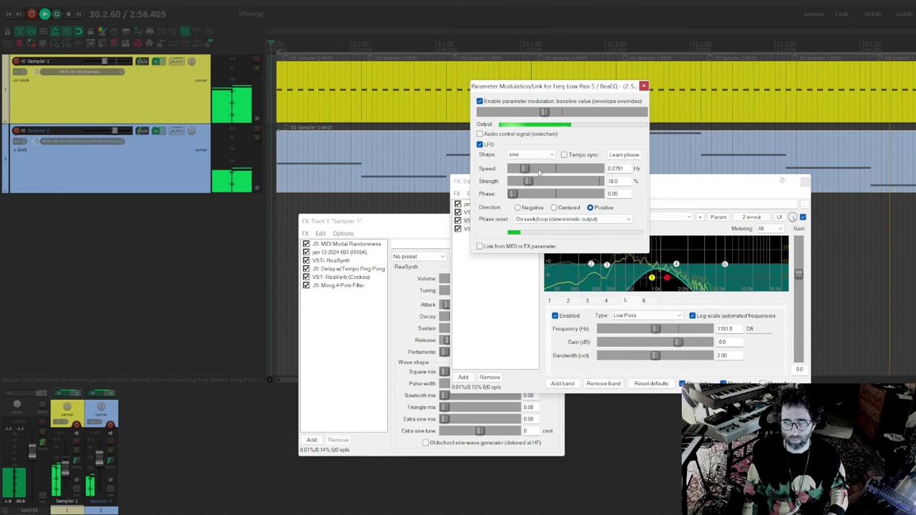
drag(544, 112, 550, 114)
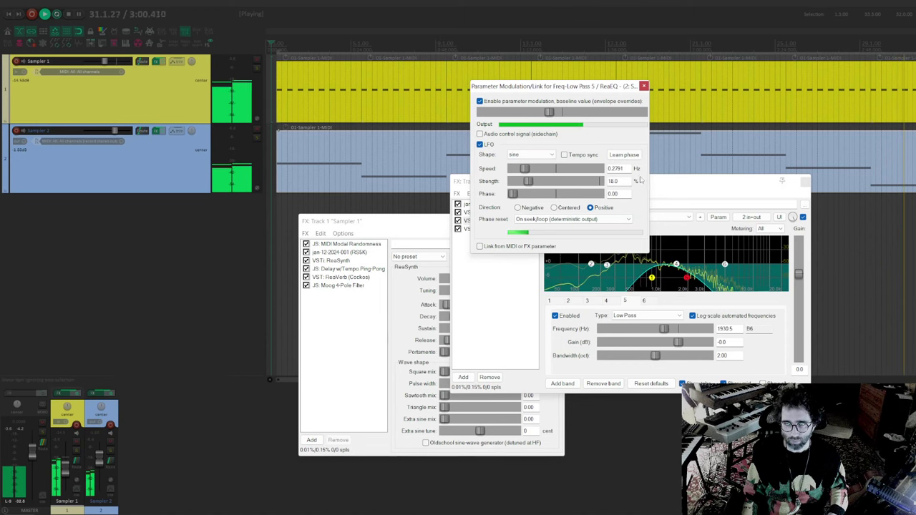
click(644, 85)
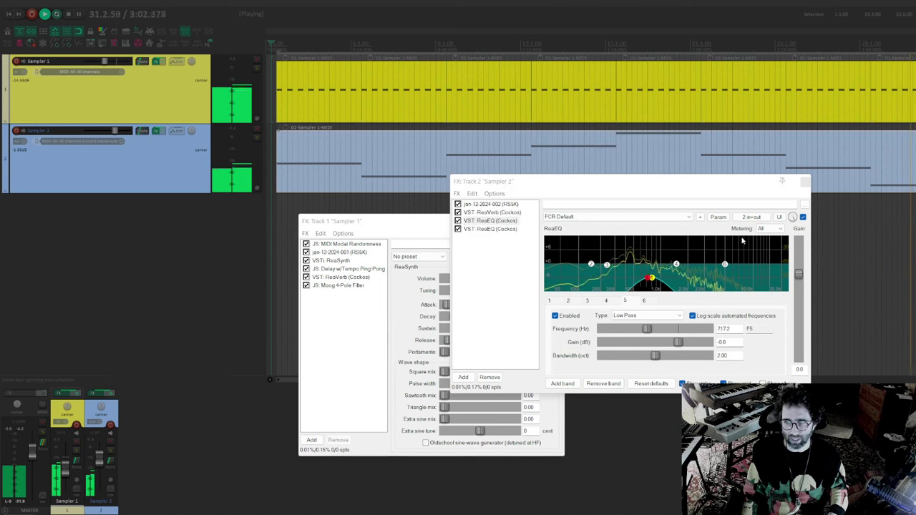
Route both outputs of the first ReaEQ to track channel 1 in its pin connector
click(751, 217)
drag(787, 230, 628, 140)
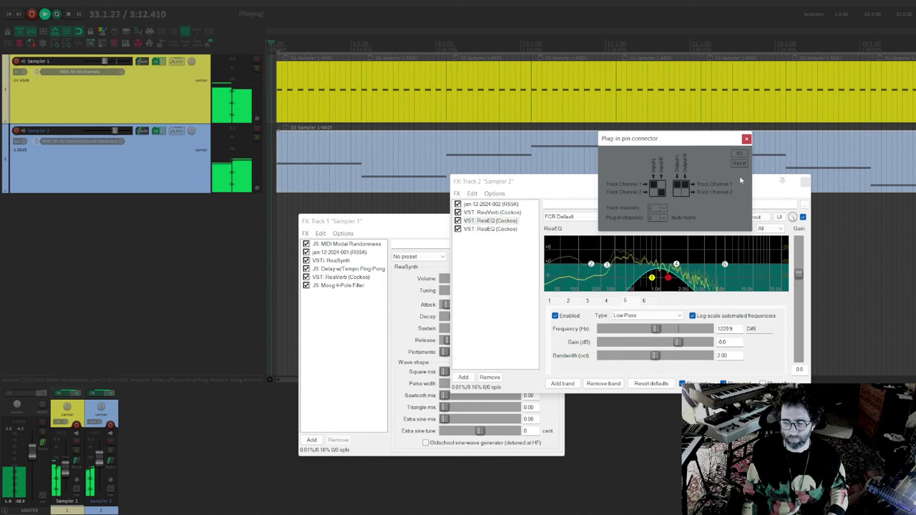
drag(650, 143, 647, 141)
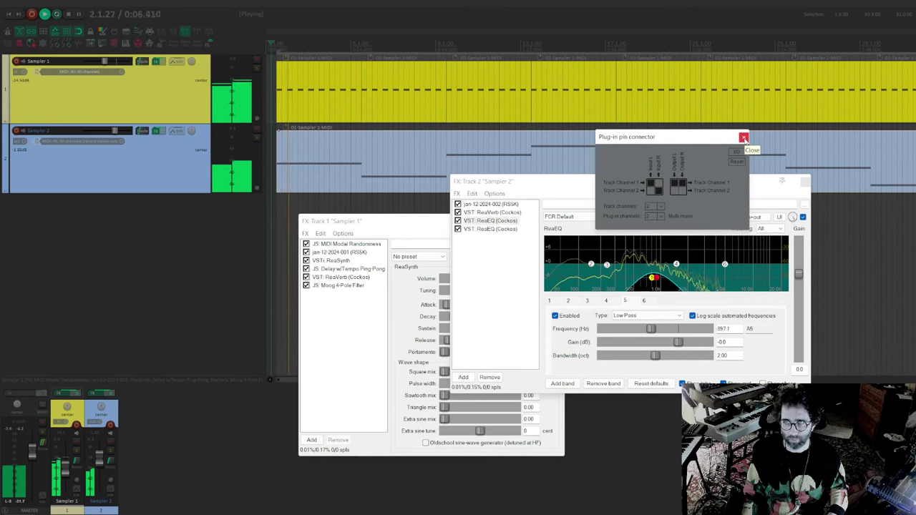
click(744, 137)
Enable LFO parameter modulation on the second ReaEQ's Low Pass 5 frequency
click(493, 228)
click(718, 217)
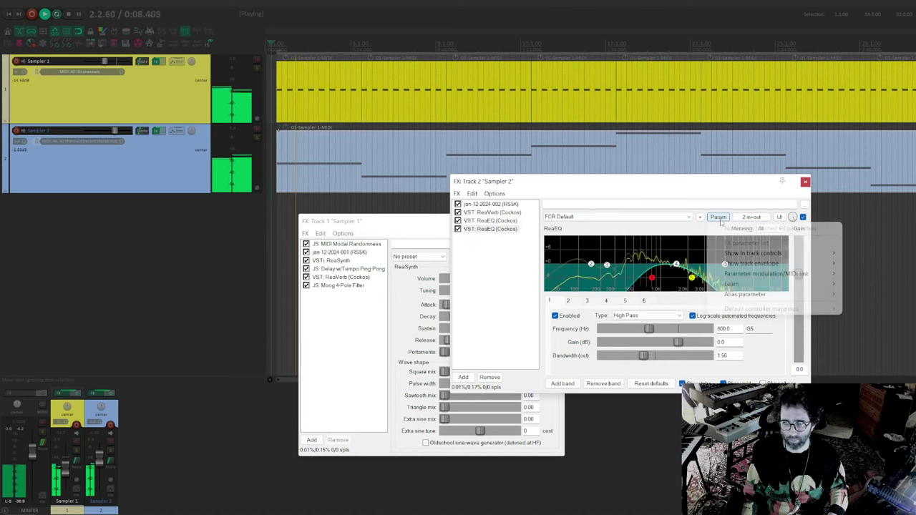
click(676, 281)
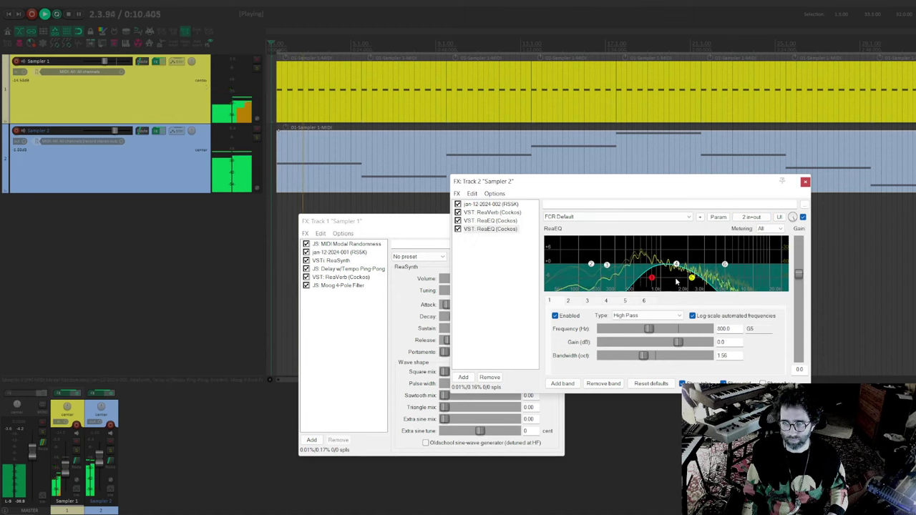
click(719, 216)
click(802, 259)
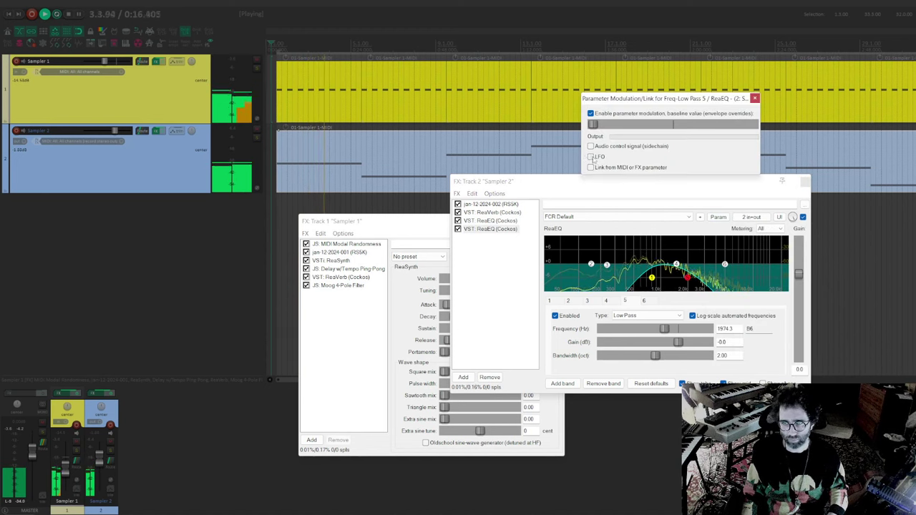
click(593, 157)
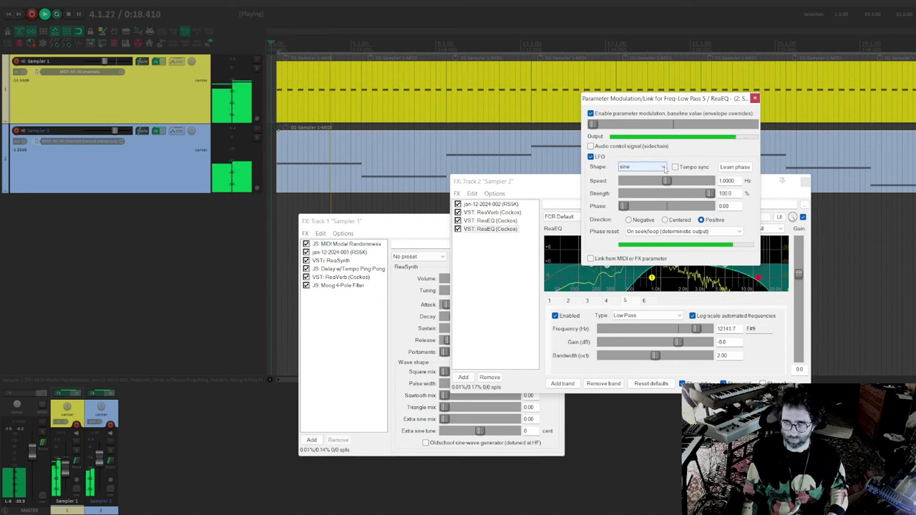
Set the second ReaEQ's LFO to about 0.29 Hz, 20.4% strength and 0.41 phase with a raised baseline, and adjust its output pin routing
drag(666, 180, 642, 180)
drag(709, 193, 644, 193)
drag(593, 124, 662, 127)
mouse_move(641, 181)
mouse_down()
mouse_move(637, 195)
mouse_move(639, 183)
mouse_up()
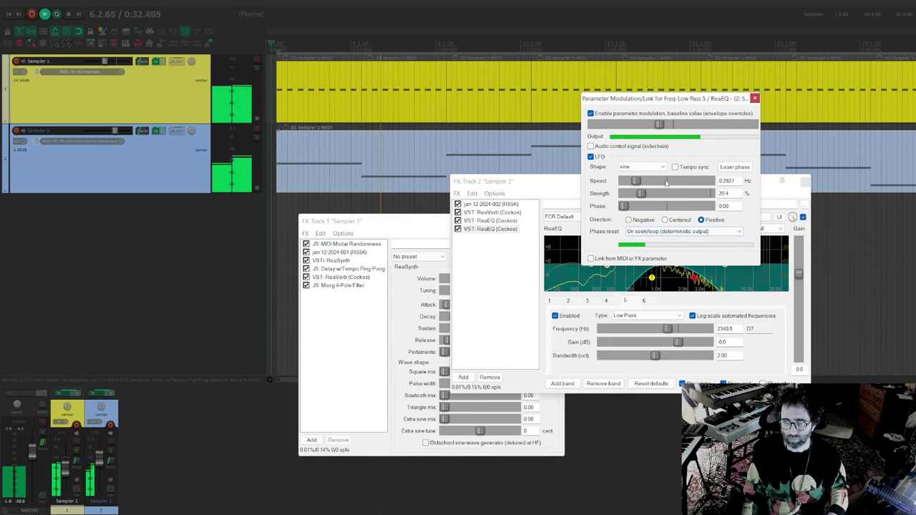
drag(665, 98, 661, 79)
drag(618, 188, 657, 197)
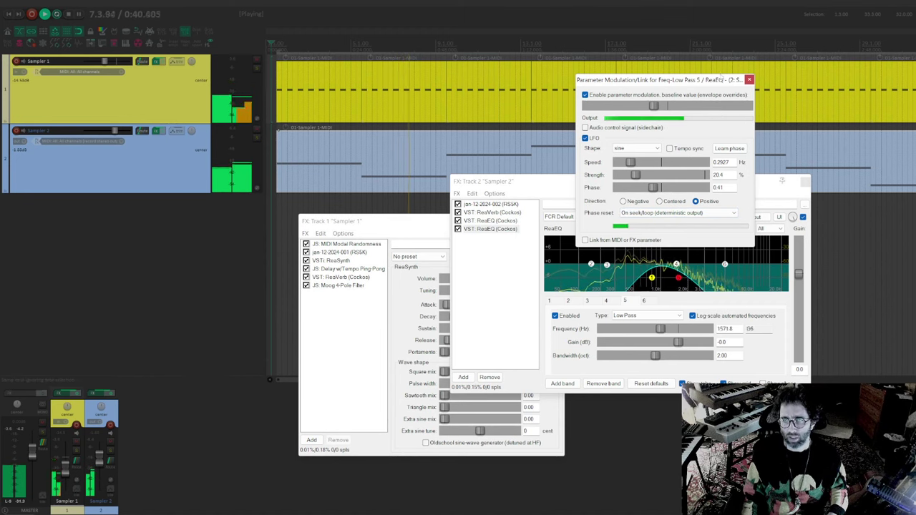
click(748, 80)
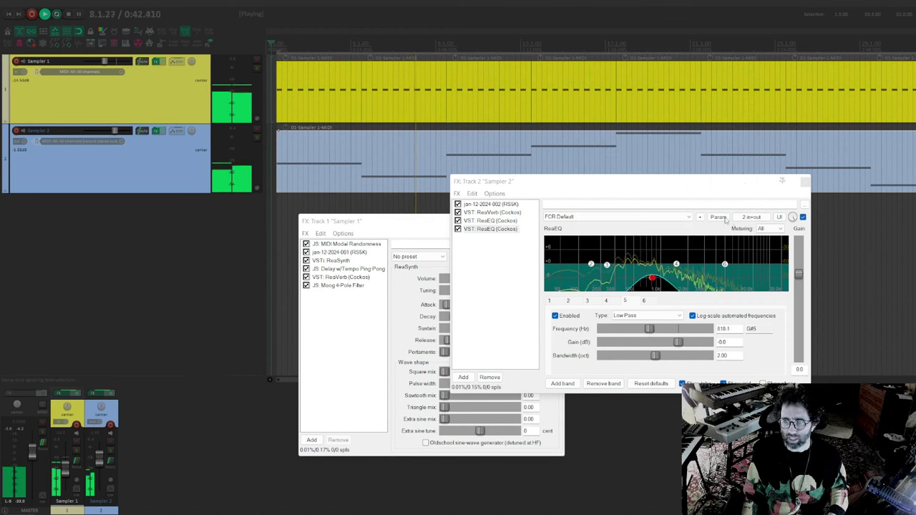
click(750, 217)
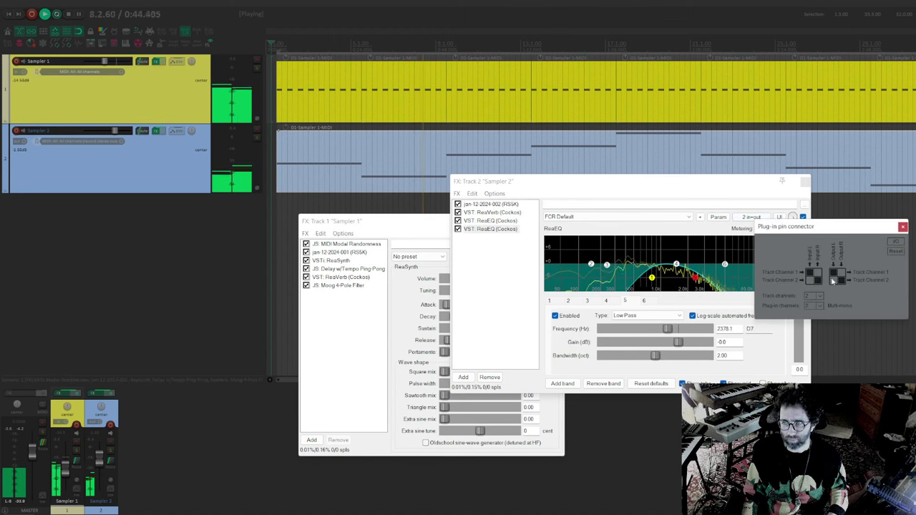
click(903, 228)
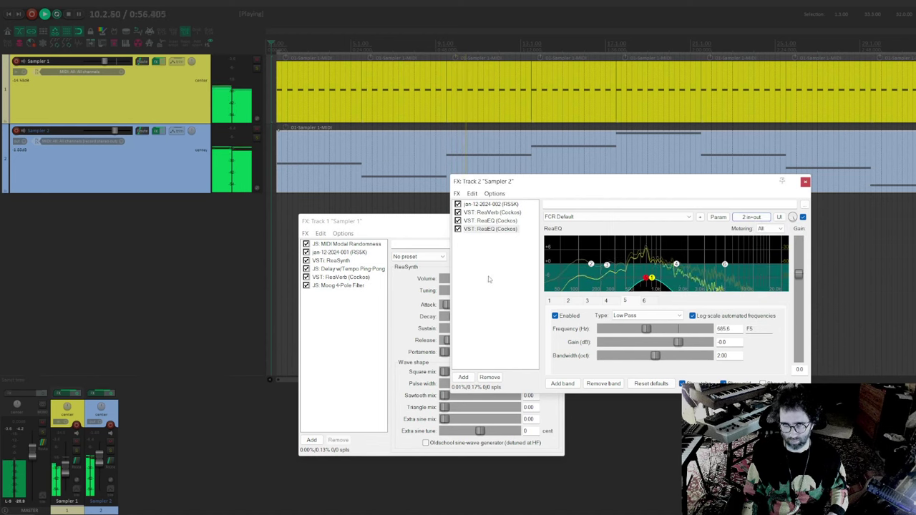
Bypass and re-enable both ReaEQs on Sampler 2 together to compare the sound, and close its FX window
drag(489, 278, 498, 219)
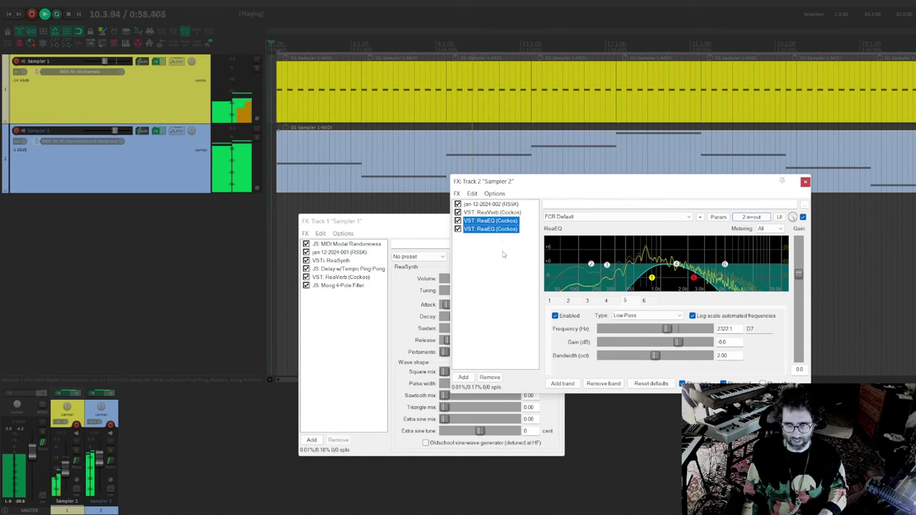
key(ctrl+b)
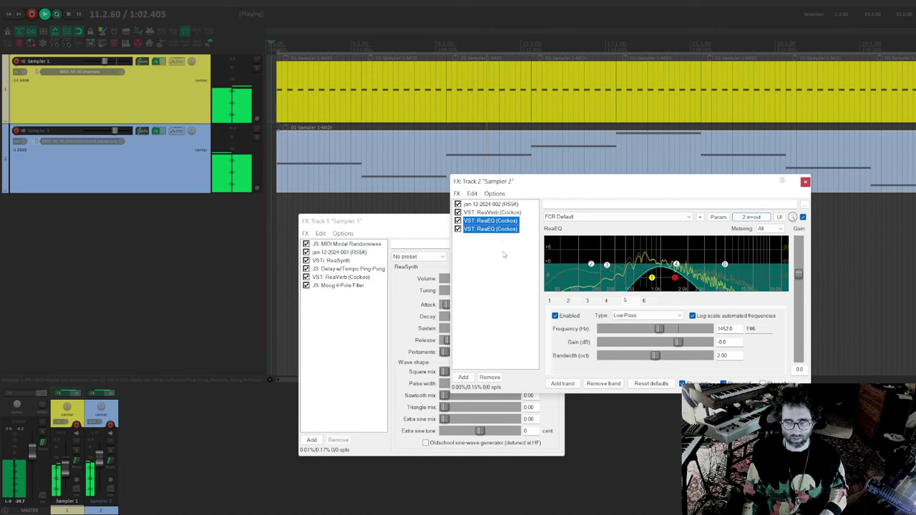
key(ctrl+b)
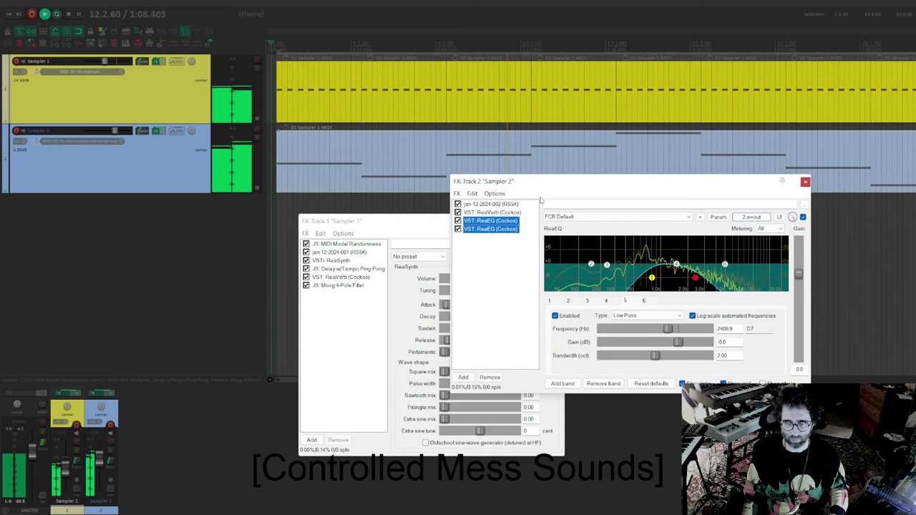
drag(565, 181, 568, 192)
key(Escape)
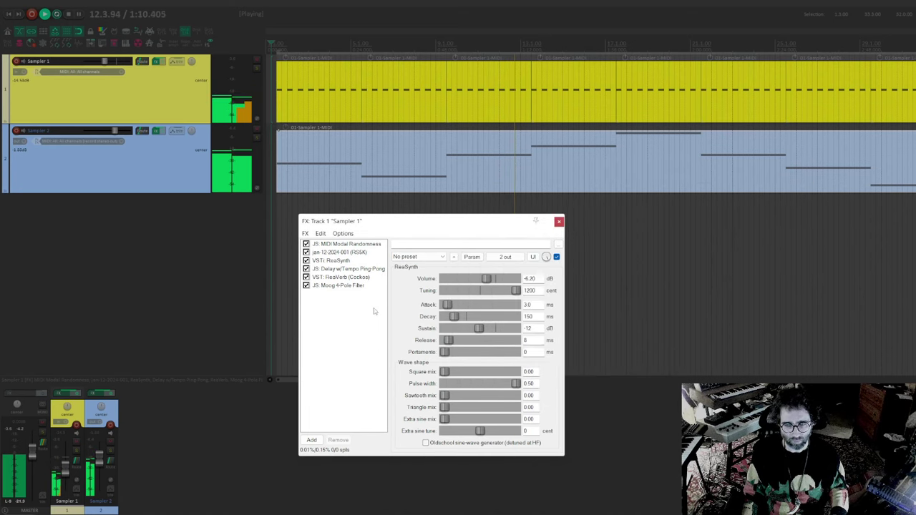
Move the sample start in Sampler 1's ReaSamplOmatic5000 to 0.89 s and set its attack to about 150 ms
drag(406, 225, 415, 219)
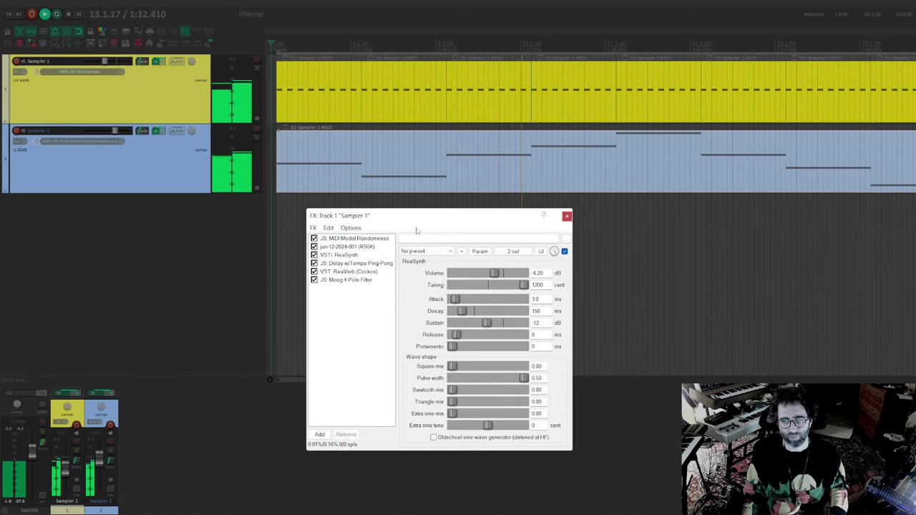
click(361, 246)
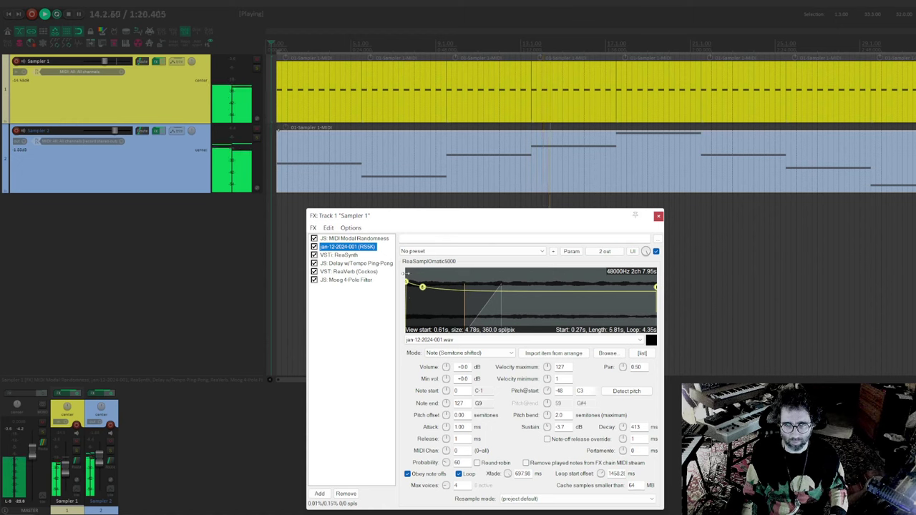
drag(405, 273, 420, 273)
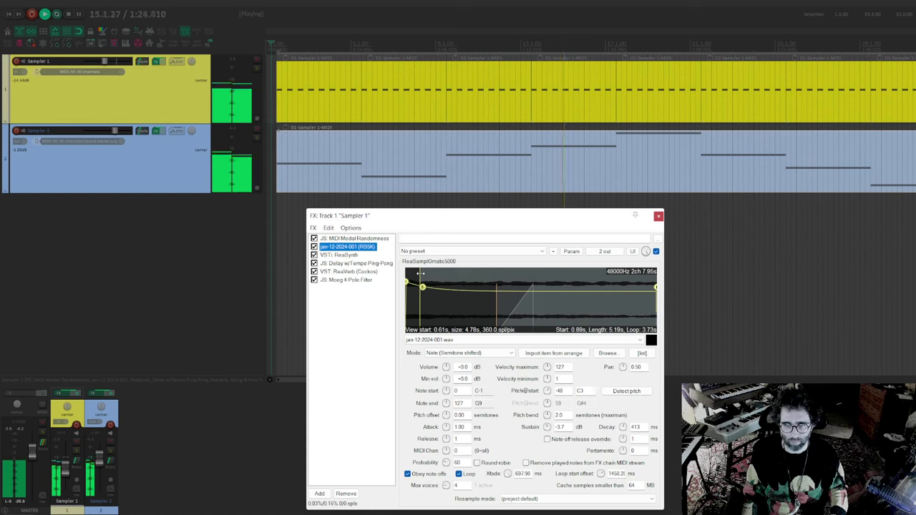
drag(406, 282, 412, 282)
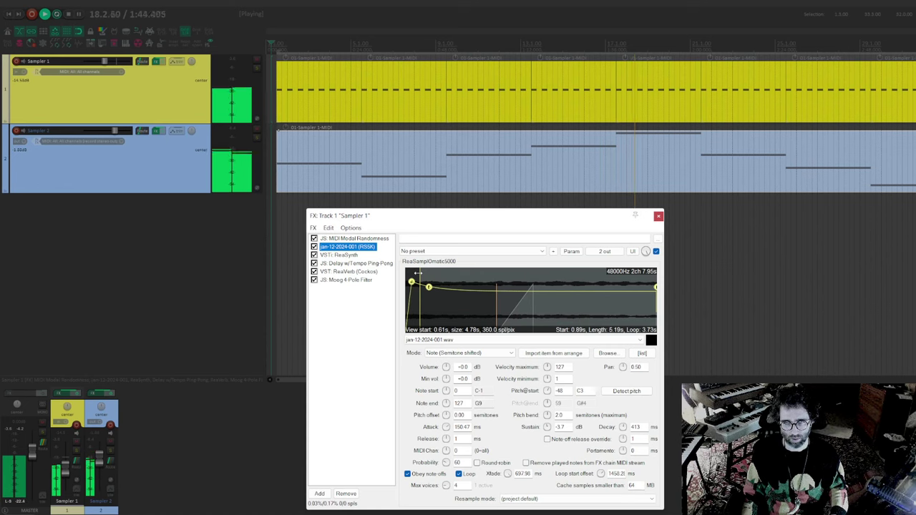
Move the sample start in Sampler 1's ReaSamplOmatic5000 to 1.00 s and close the FX window
drag(418, 273, 424, 273)
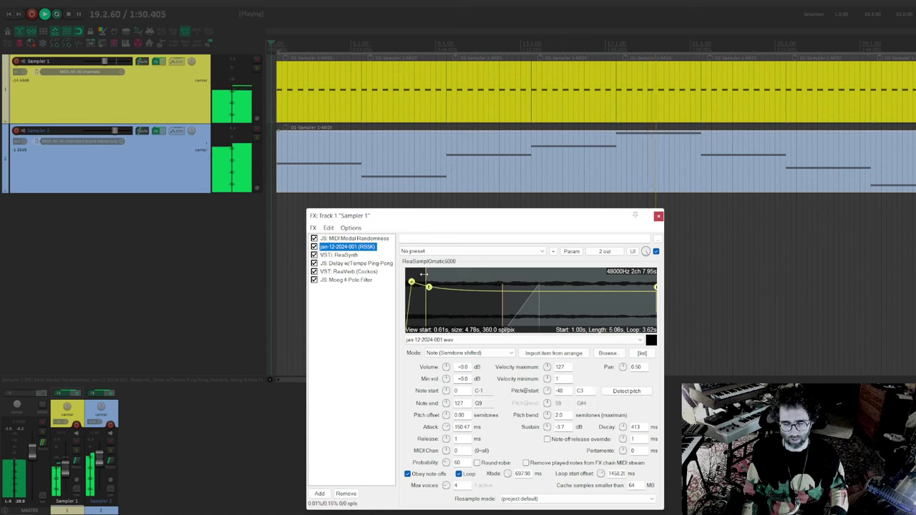
click(355, 308)
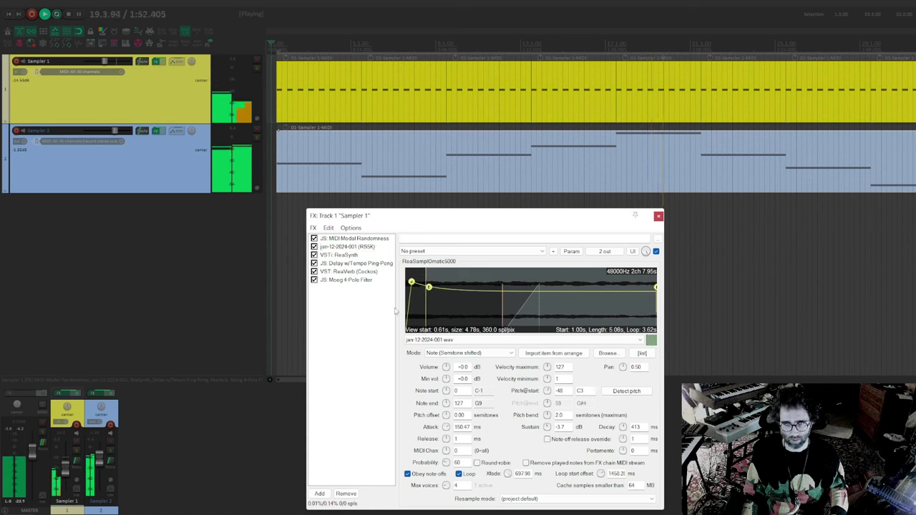
key(Escape)
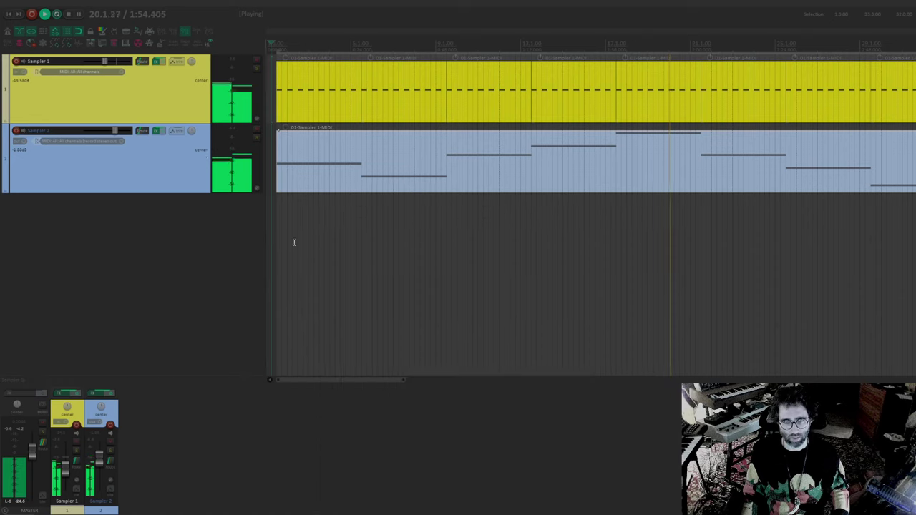
Add the JS: Delay effect to the end of Sampler 2's FX chain
click(190, 180)
click(158, 132)
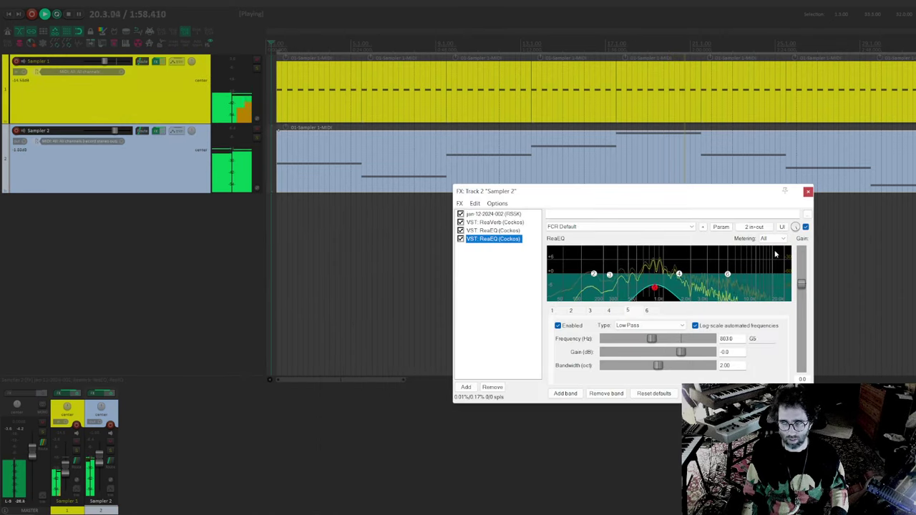
drag(742, 195, 732, 195)
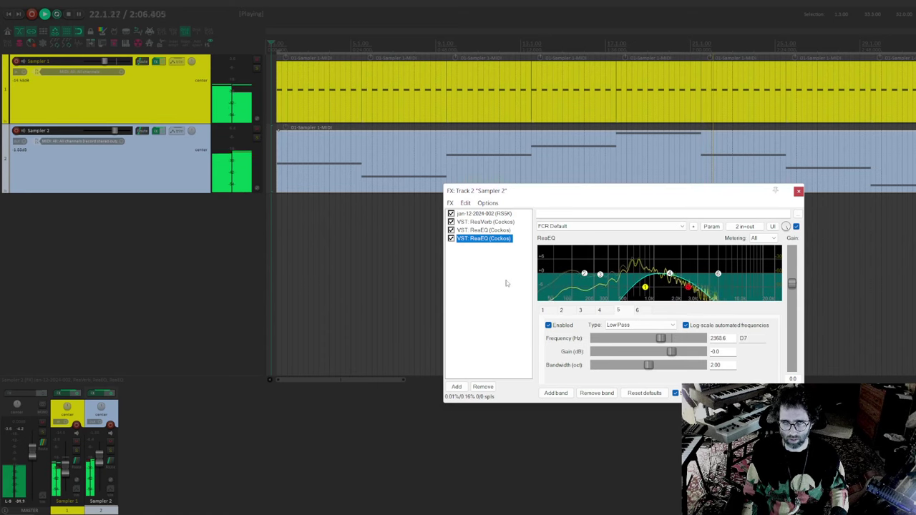
double_click(478, 292)
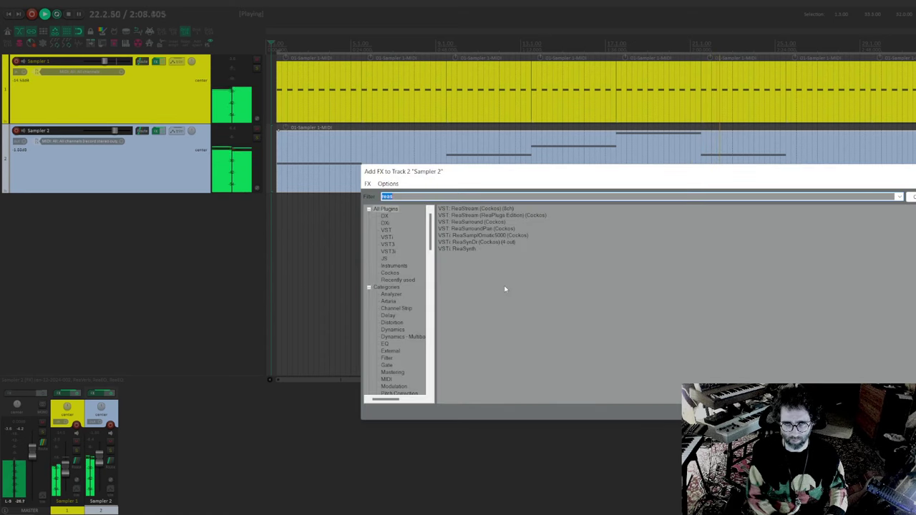
key(BackSpace)
text(delay)
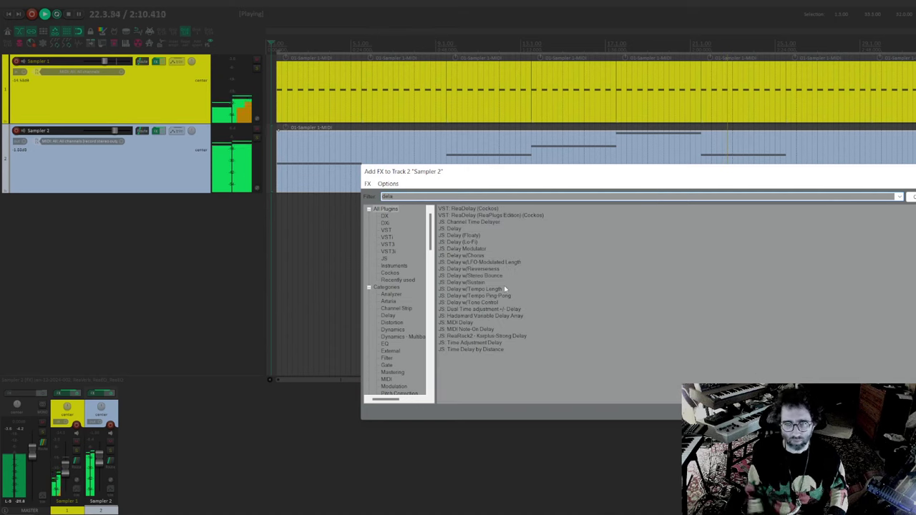
double_click(458, 228)
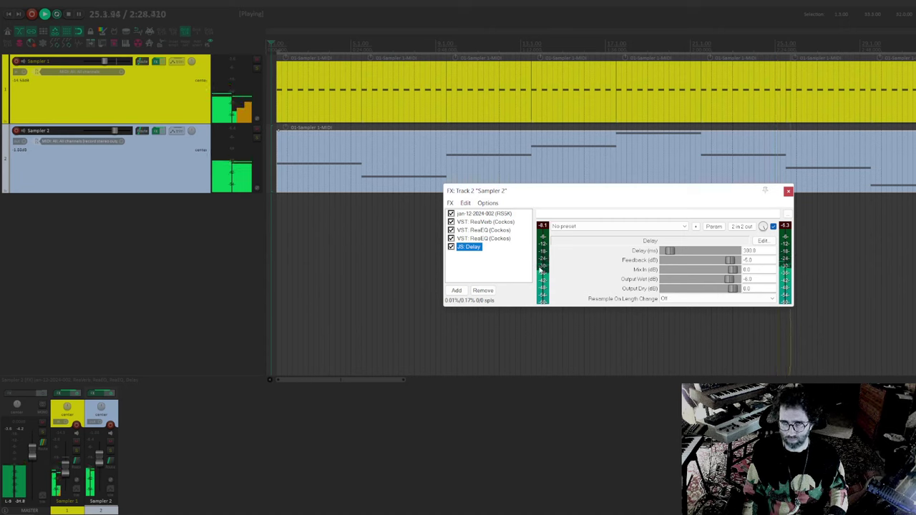
Move ReaVerb below the Delay in Sampler 2's chain, lower its dry level to -28.3 dB, and close the FX window
click(484, 277)
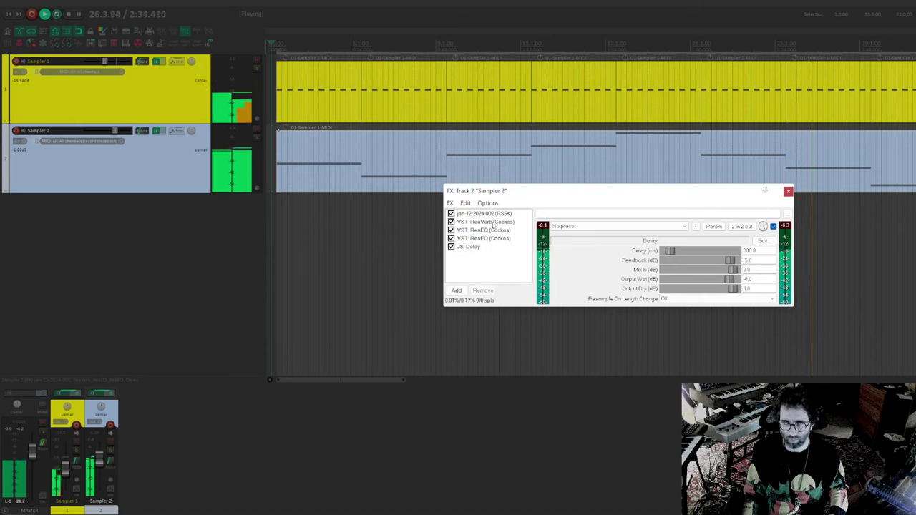
click(487, 224)
drag(484, 232, 480, 275)
drag(567, 355, 577, 373)
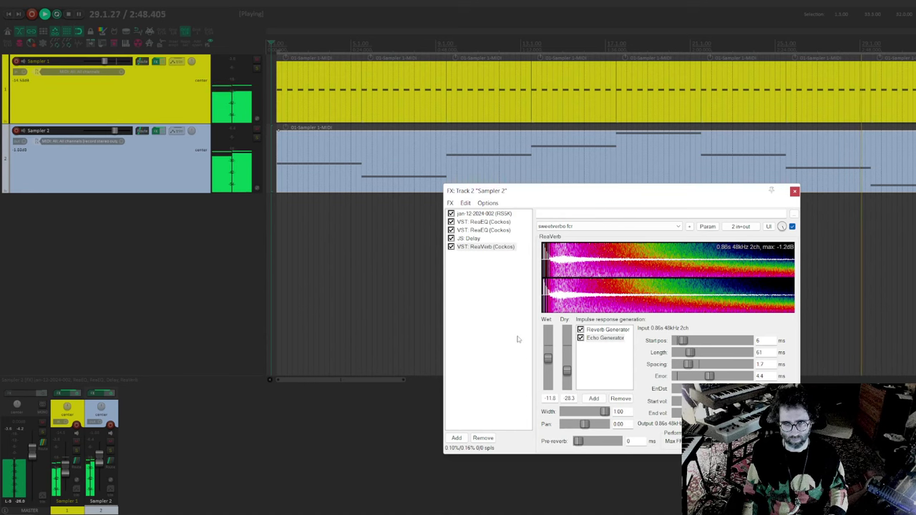
key(Escape)
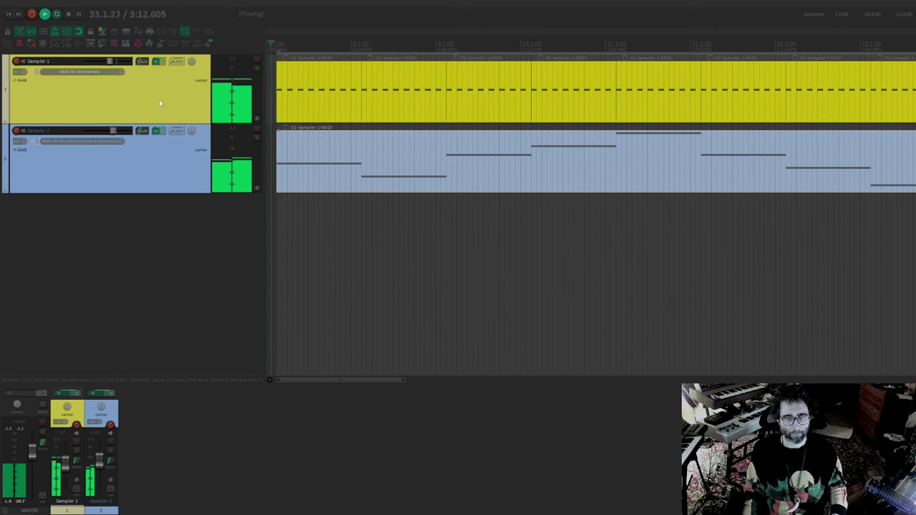
Open Sampler 1's FX chain and display the ReaSynth settings
click(155, 63)
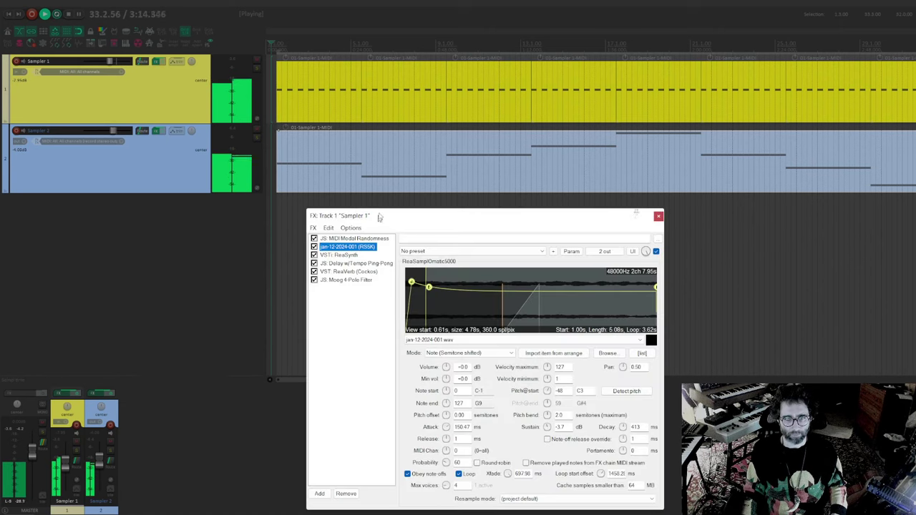
drag(366, 212, 366, 146)
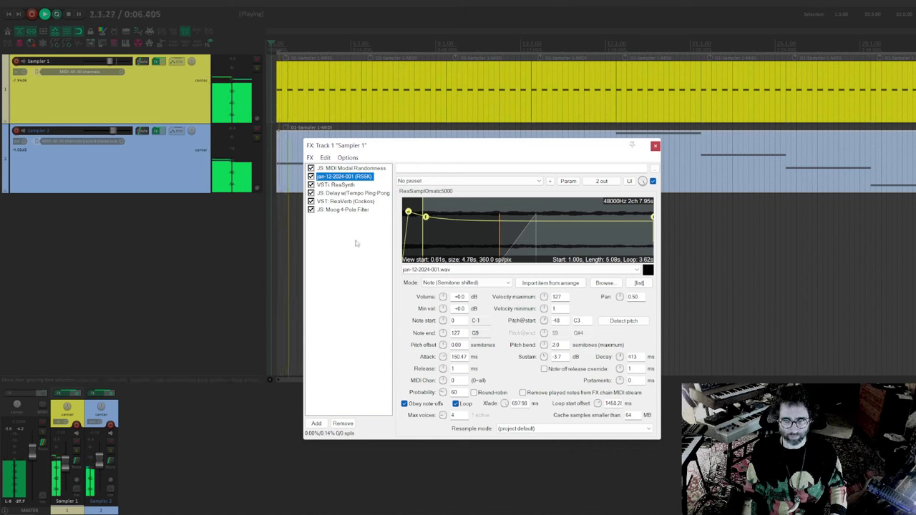
click(340, 284)
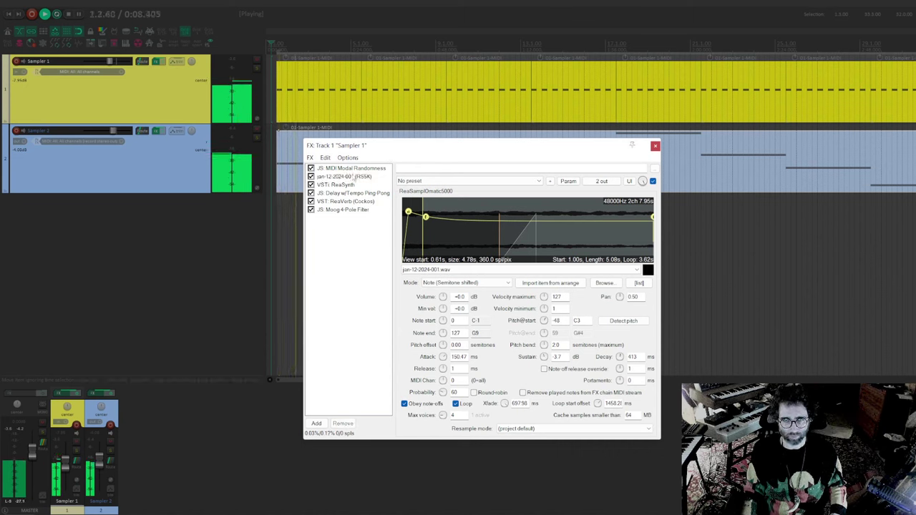
click(335, 185)
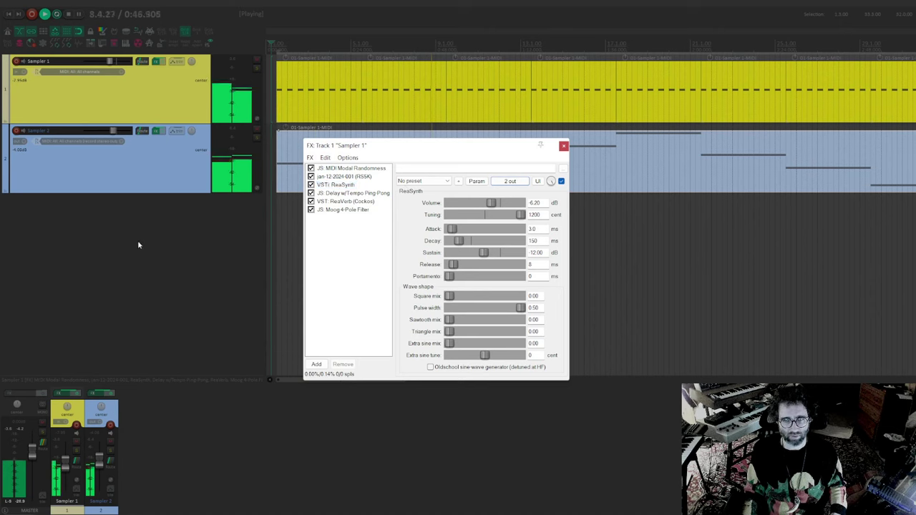
Insert a new track below Sampler 2 and name it Synth Output
double_click(158, 236)
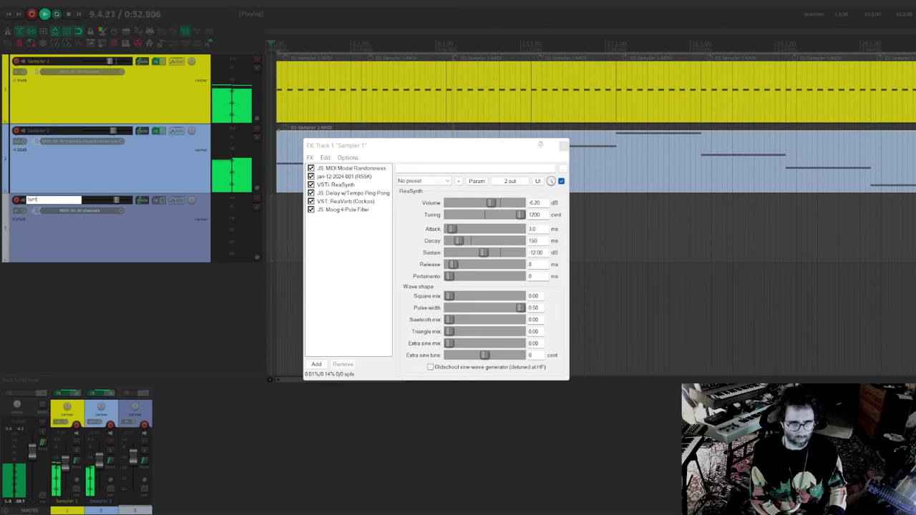
text(Synth Output)
key(Return)
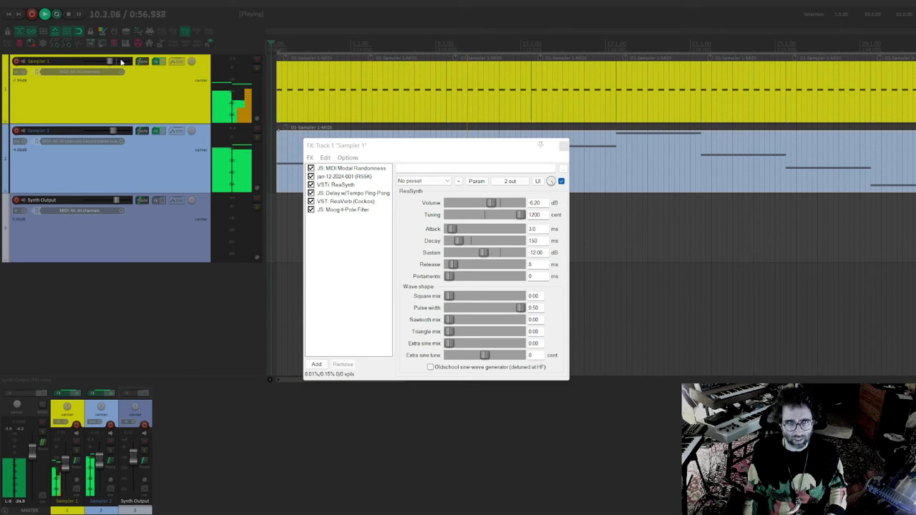
Set Sampler 1 to four track channels and route ReaSynth's outputs to channels 3 and 4
click(515, 183)
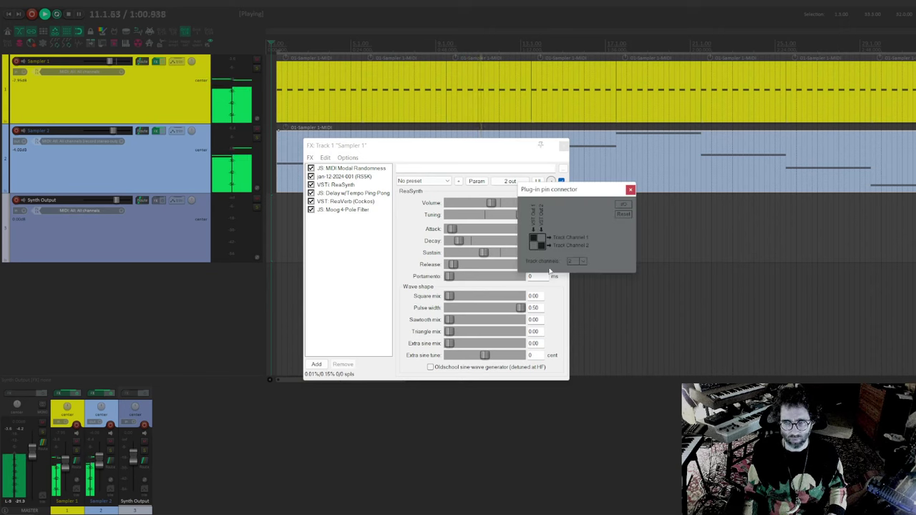
click(584, 261)
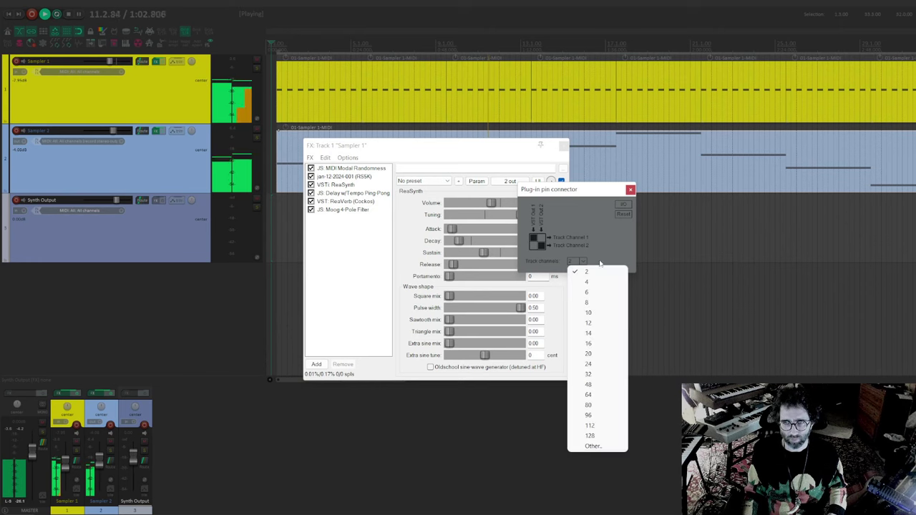
click(593, 283)
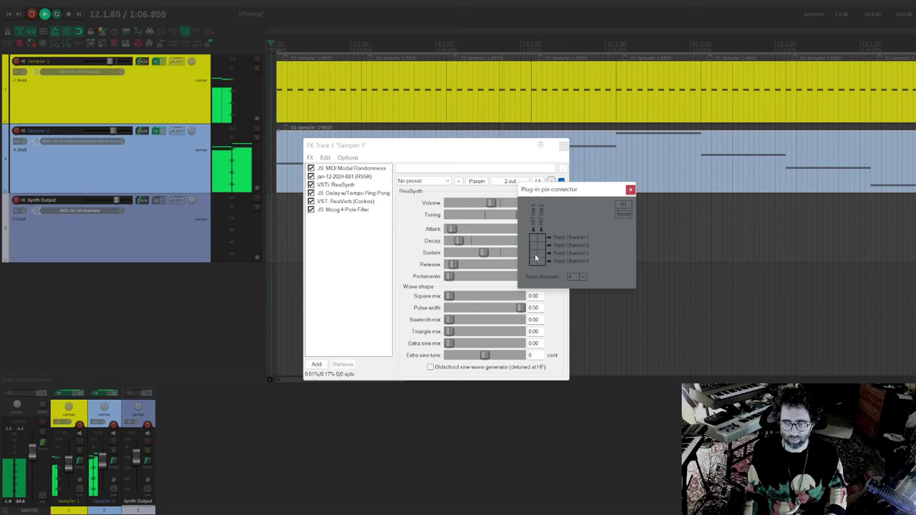
click(630, 189)
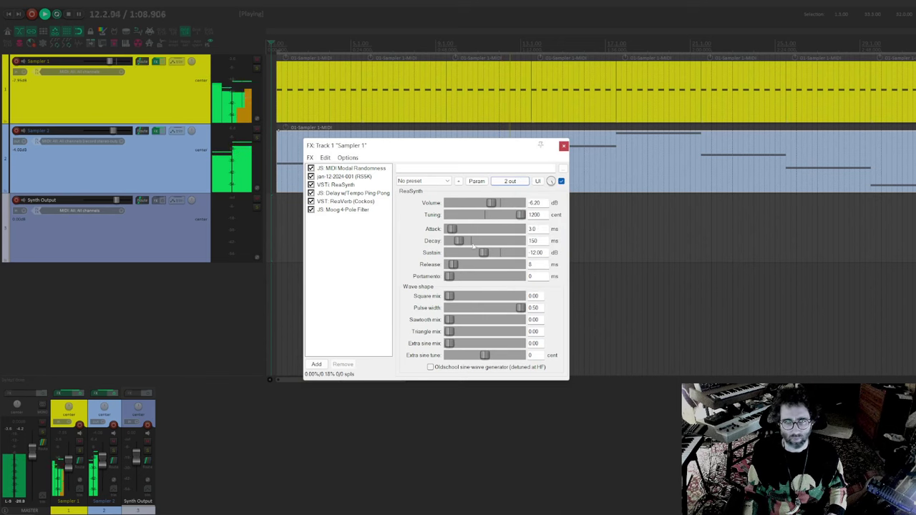
Replace Synth Output's receive from Sampler 2 with one from Sampler 1 and set its audio source to stereo channels 3/4
click(167, 156)
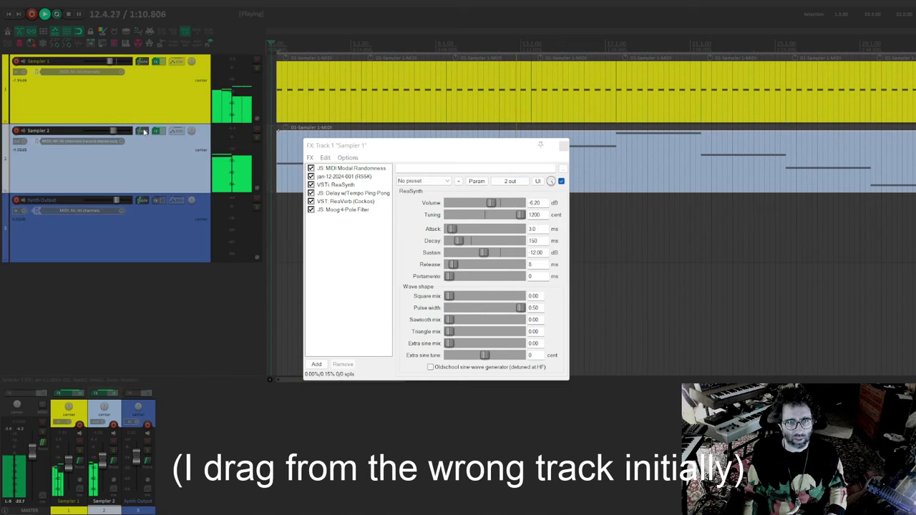
drag(136, 213, 138, 215)
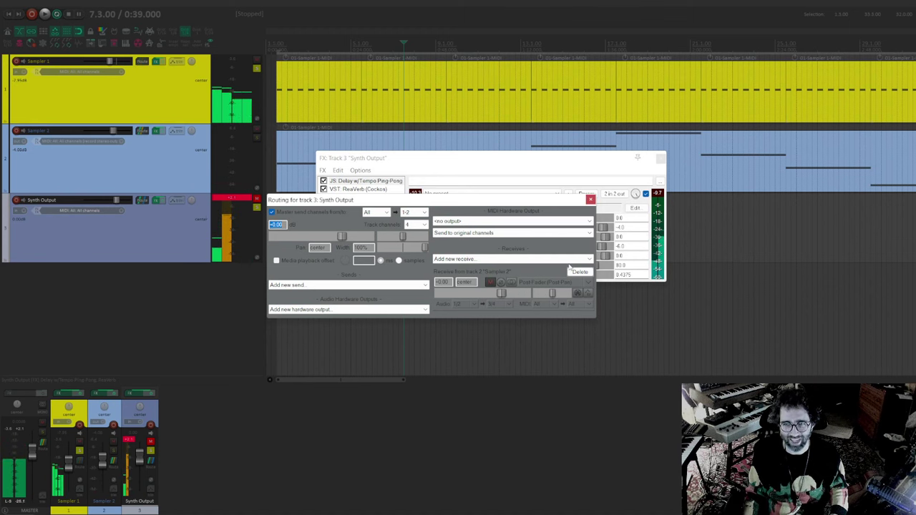
click(496, 259)
click(499, 276)
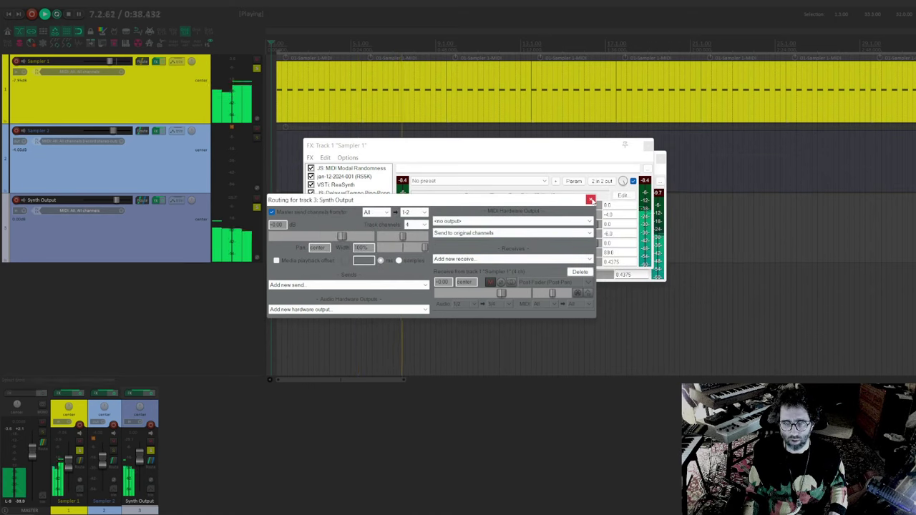
click(458, 304)
mouse_move(501, 333)
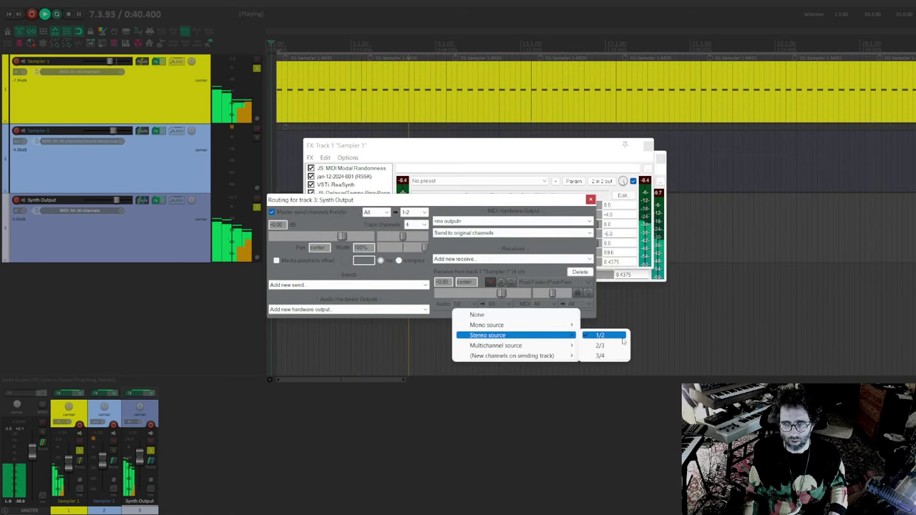
click(604, 356)
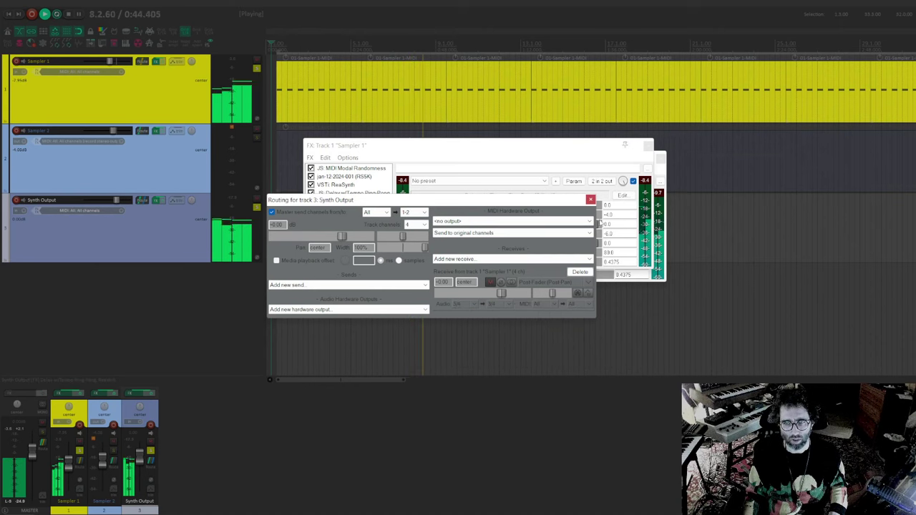
Try channels 1/2 as the destination of Synth Output's receive and restore channels 3/4
click(493, 304)
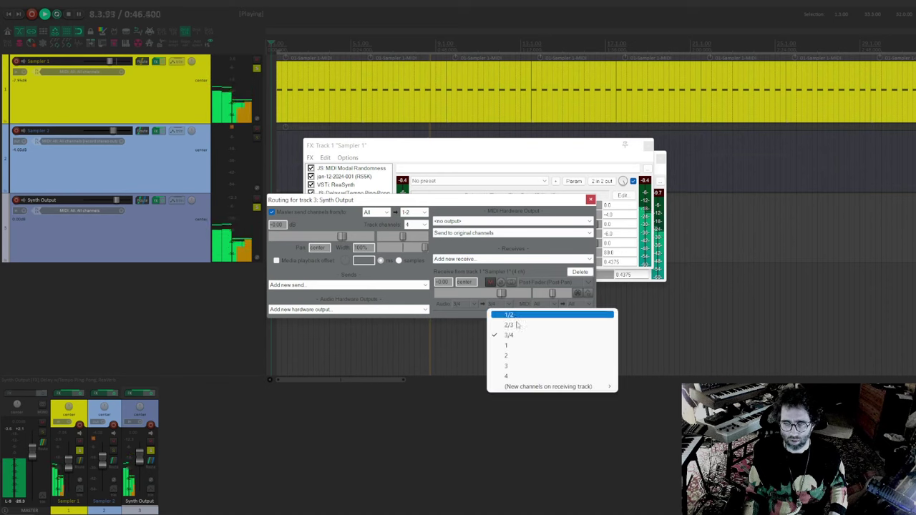
click(513, 316)
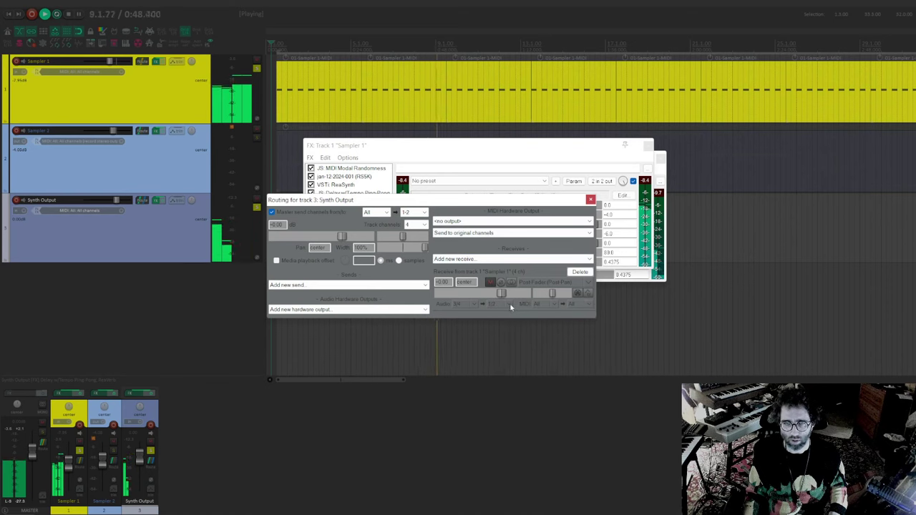
click(494, 303)
click(512, 335)
Close Synth Output's routing window and open the pin connector of Sampler 1's Delay w/Tempo Ping-Pong
click(591, 199)
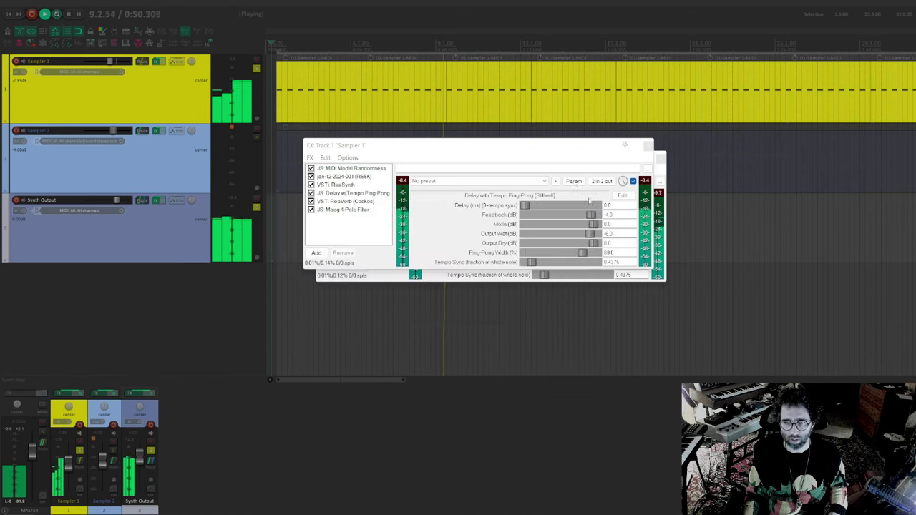
click(574, 181)
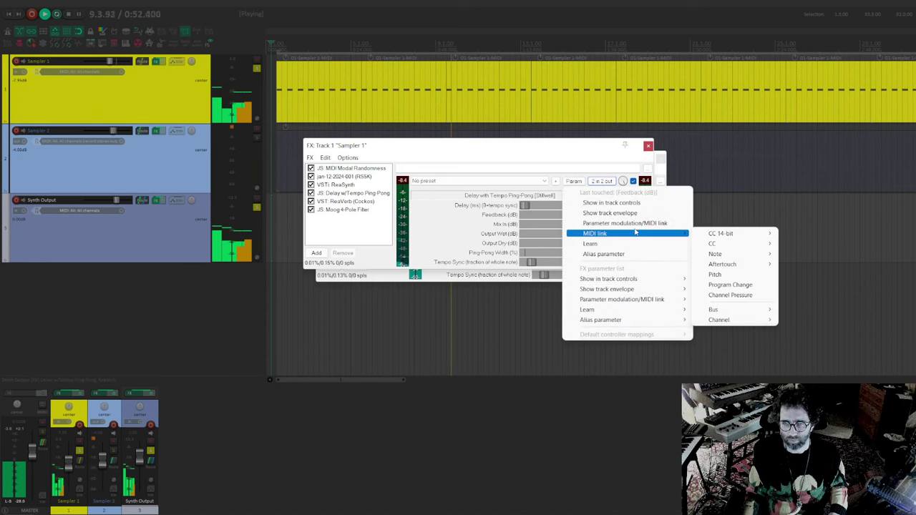
click(574, 166)
click(574, 181)
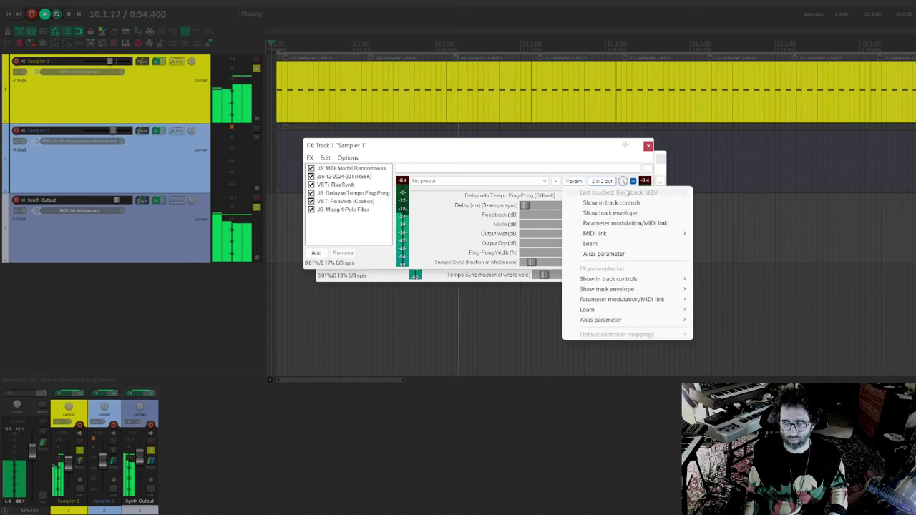
click(600, 181)
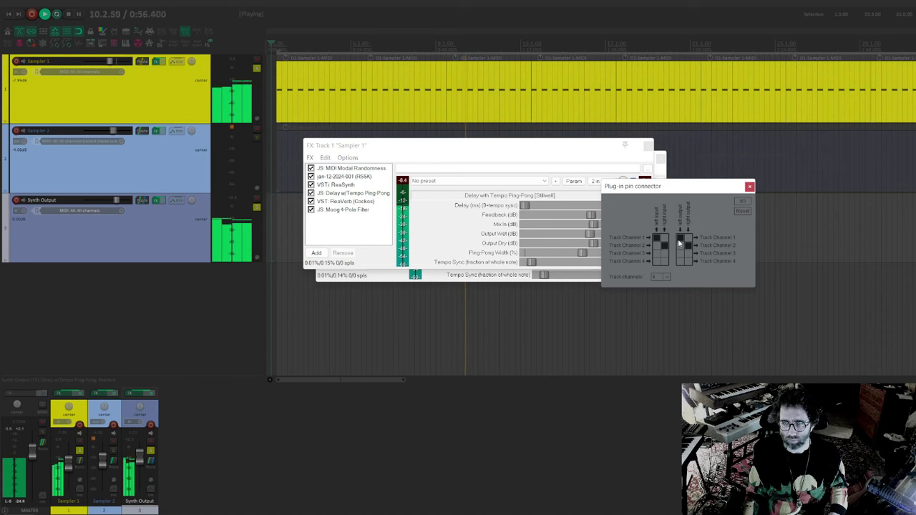
Close the plug-in pin connector and the open FX chains, and solo the Sampler 2 track
click(749, 183)
key(Escape)
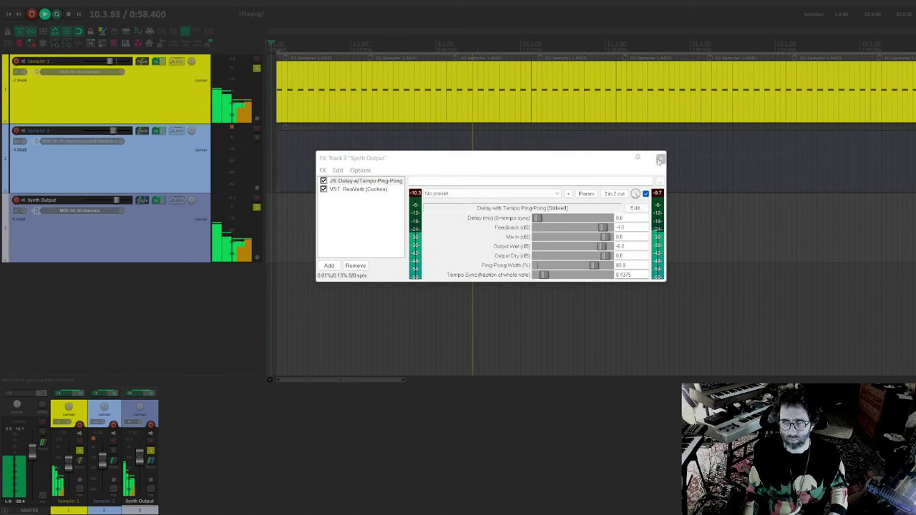
key(Escape)
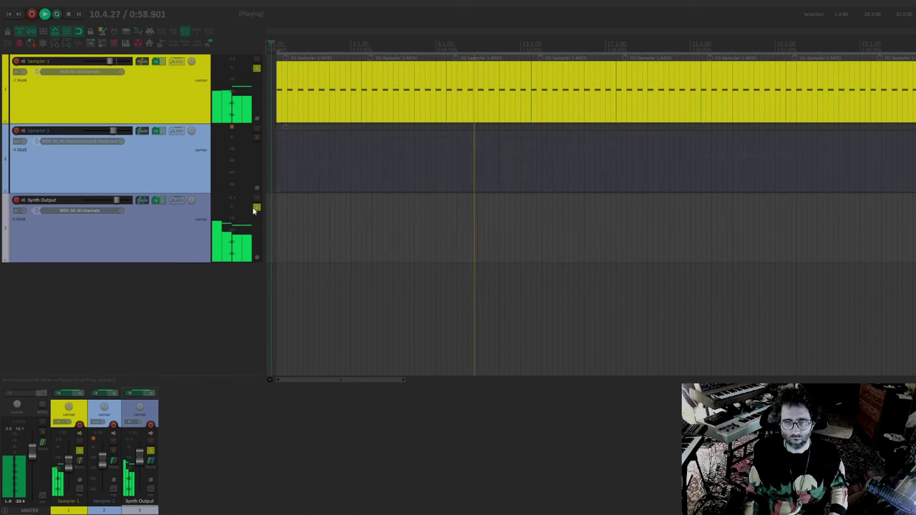
click(192, 174)
click(256, 132)
click(257, 136)
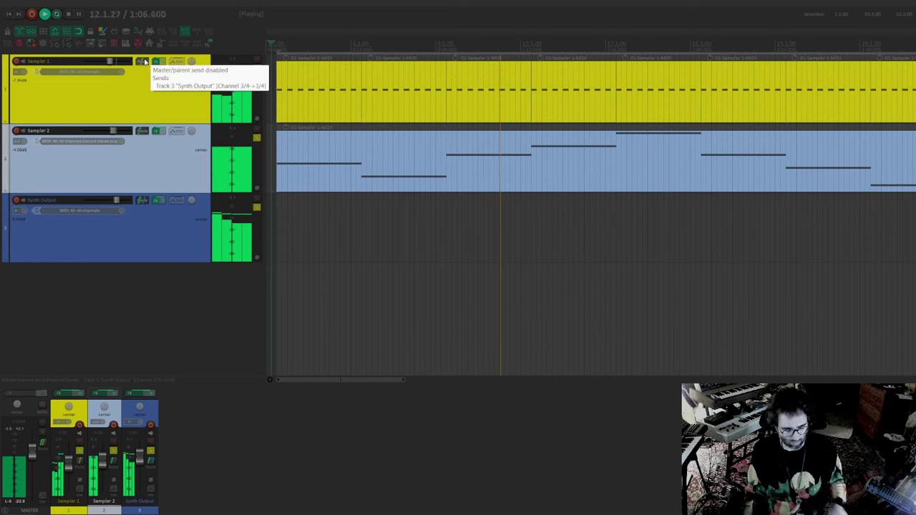
Open the FX chain of the Synth Output track
click(161, 67)
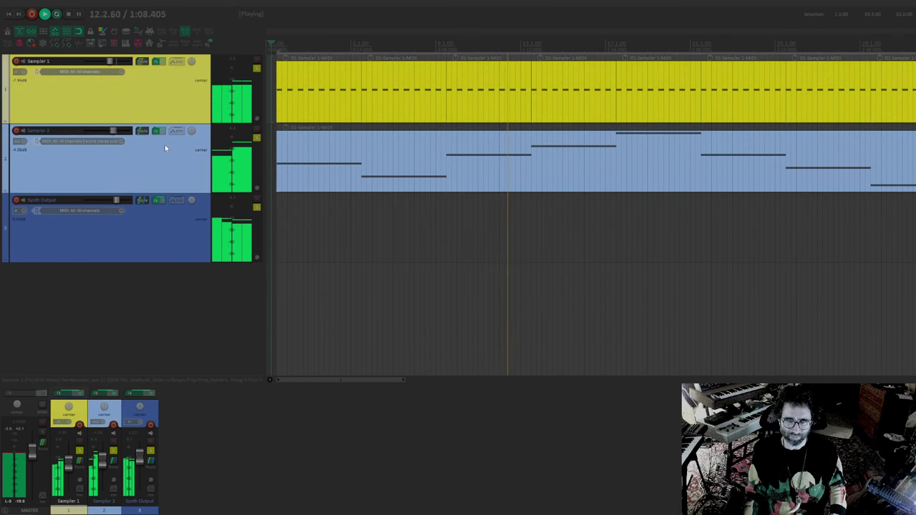
click(149, 225)
click(157, 201)
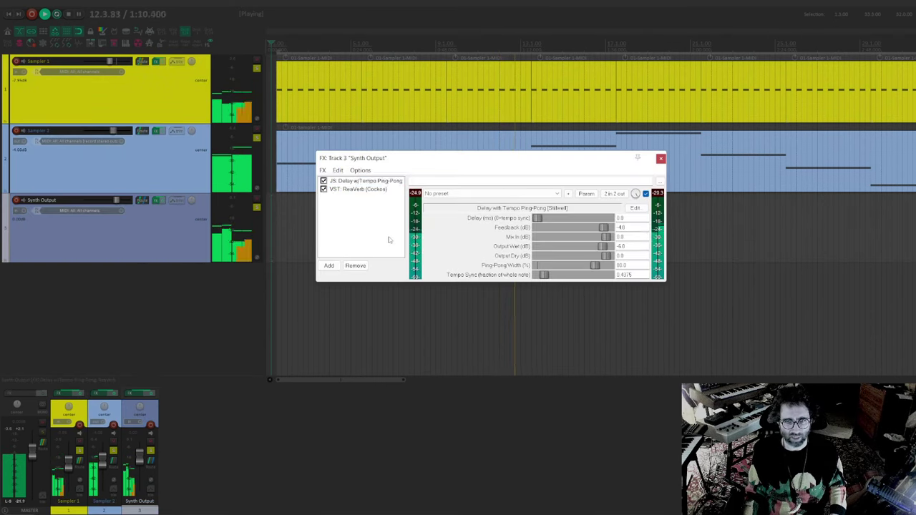
Try a JS: Ping Pong Pan effect on the Synth Output track with its frequency at 2.5 Hz and an increased width
click(329, 266)
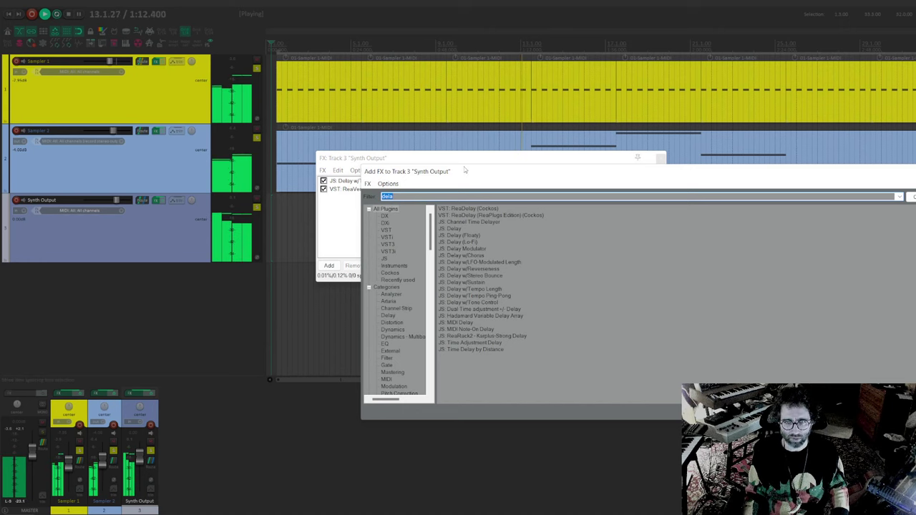
text(pan)
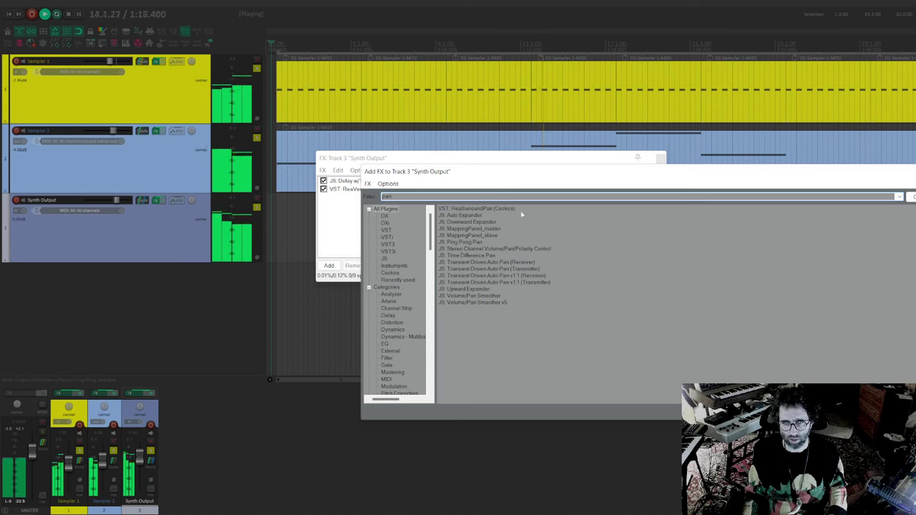
double_click(472, 244)
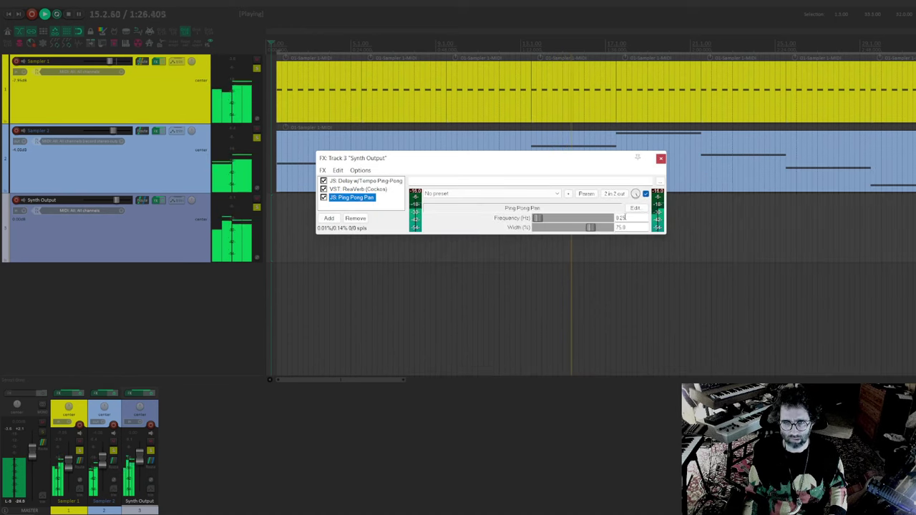
mouse_move(541, 222)
mouse_down()
mouse_move(605, 230)
mouse_move(551, 220)
mouse_up()
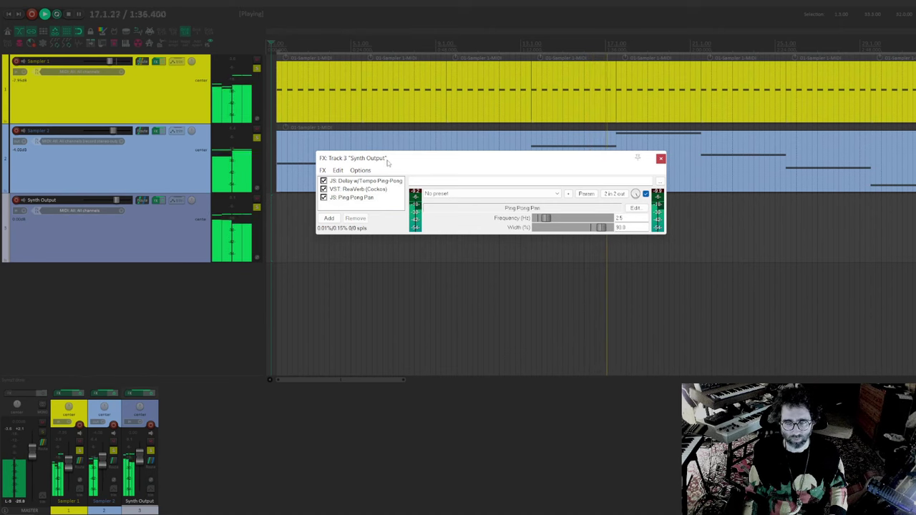
Remove the Ping Pong Pan effect from the Synth Output FX chain
drag(387, 164, 372, 158)
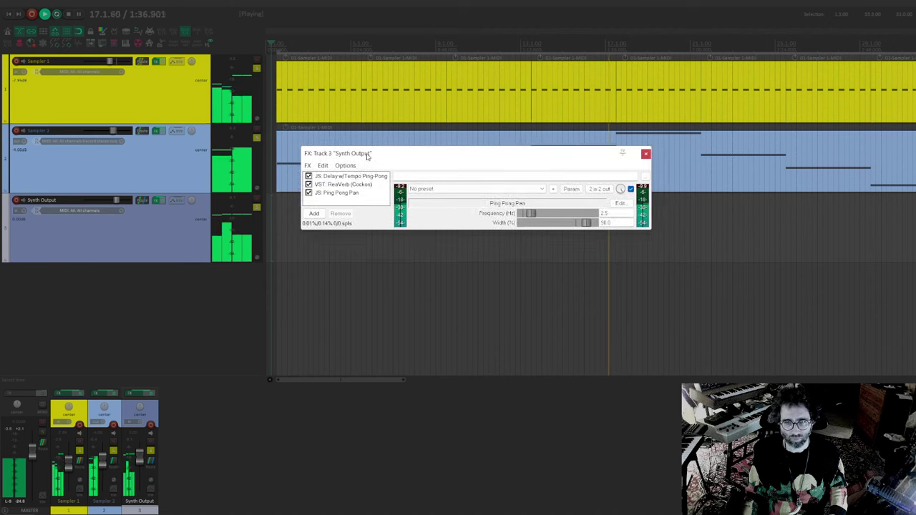
click(345, 194)
key(Delete)
Add VST: ReaEQ (Cockos) to the Synth Output FX chain and duplicate it below the first one
double_click(342, 198)
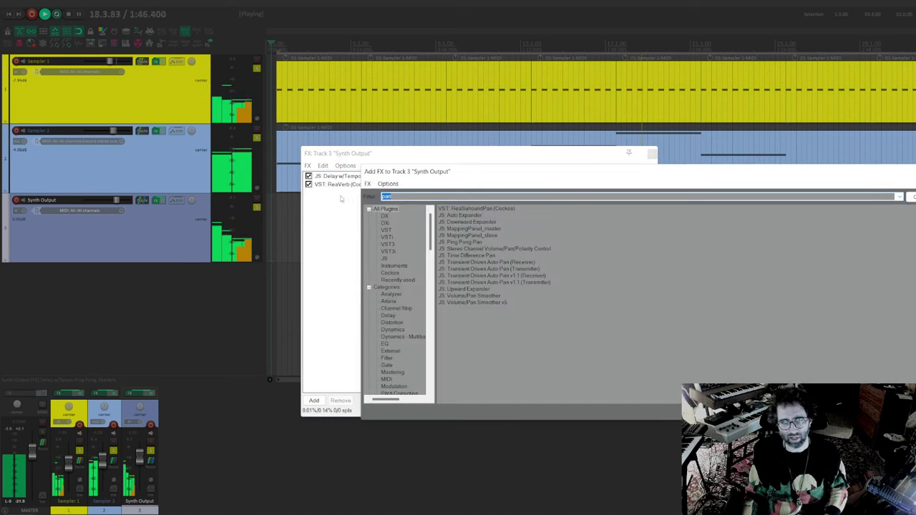
text(reaeq)
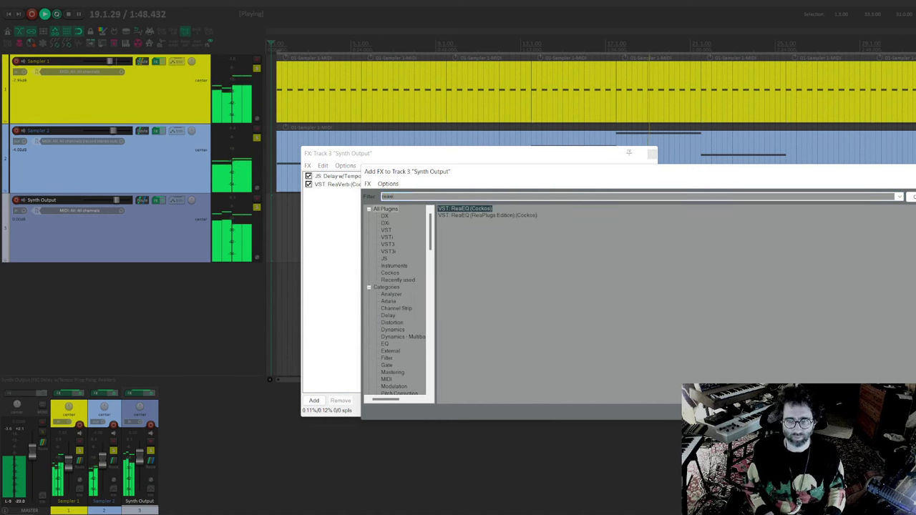
key(Return)
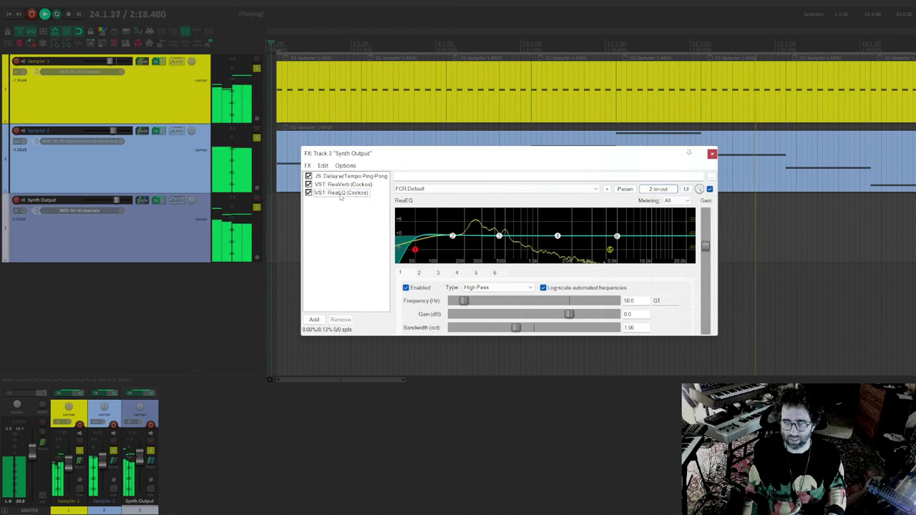
drag(351, 212, 351, 213)
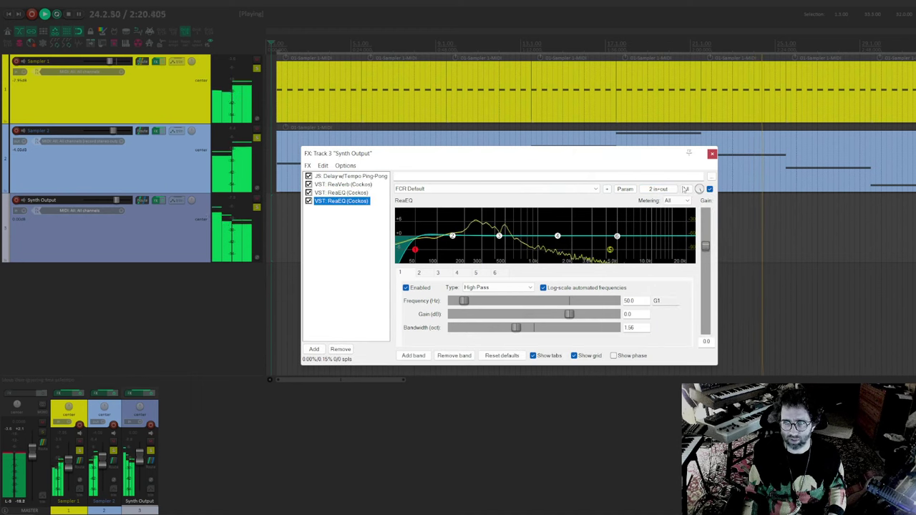
Reroute the second ReaEQ's pin connections and compare the sound with the ReaEQs bypassed and enabled
click(683, 189)
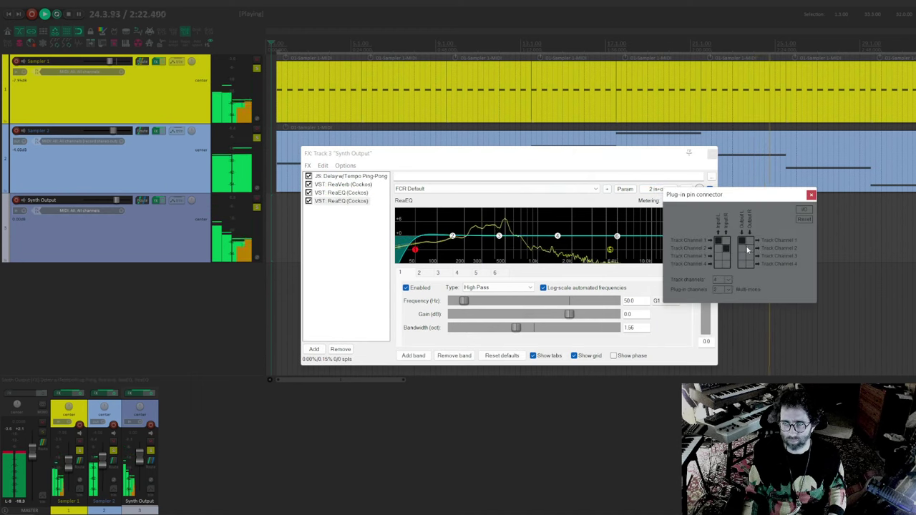
click(342, 252)
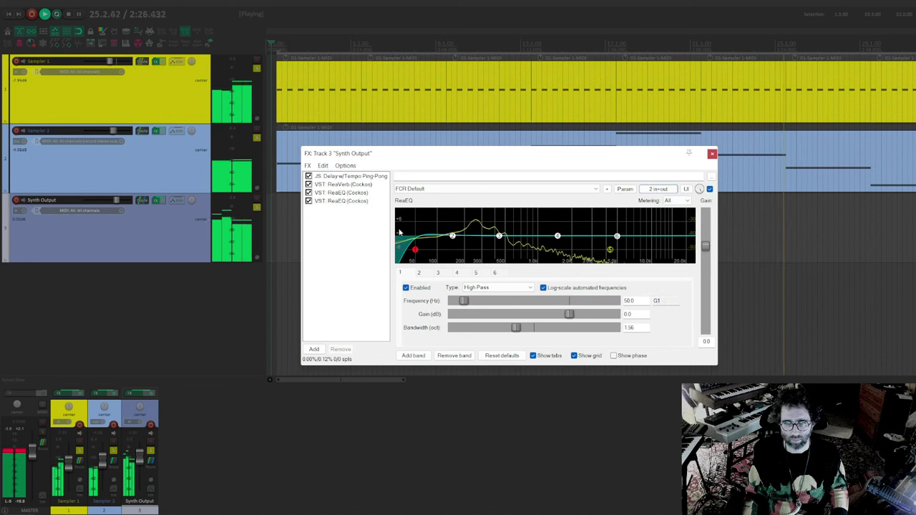
click(308, 201)
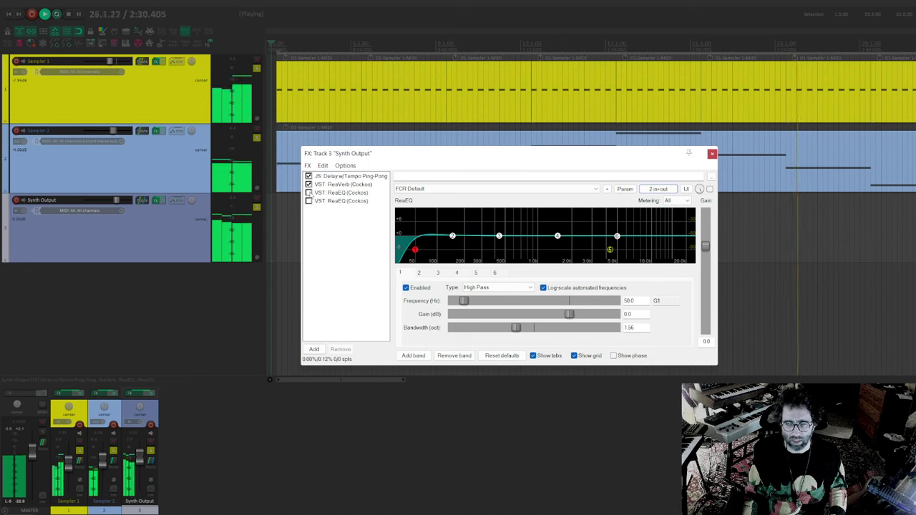
click(309, 201)
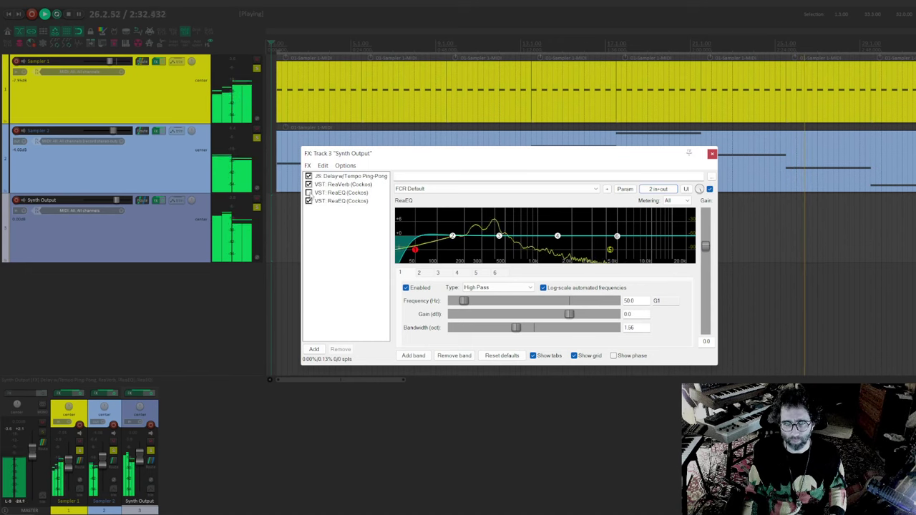
Lower the low-pass band 5 frequency to about 206 Hz on the second ReaEQ and about 151 Hz on the first
click(611, 250)
drag(612, 254, 503, 253)
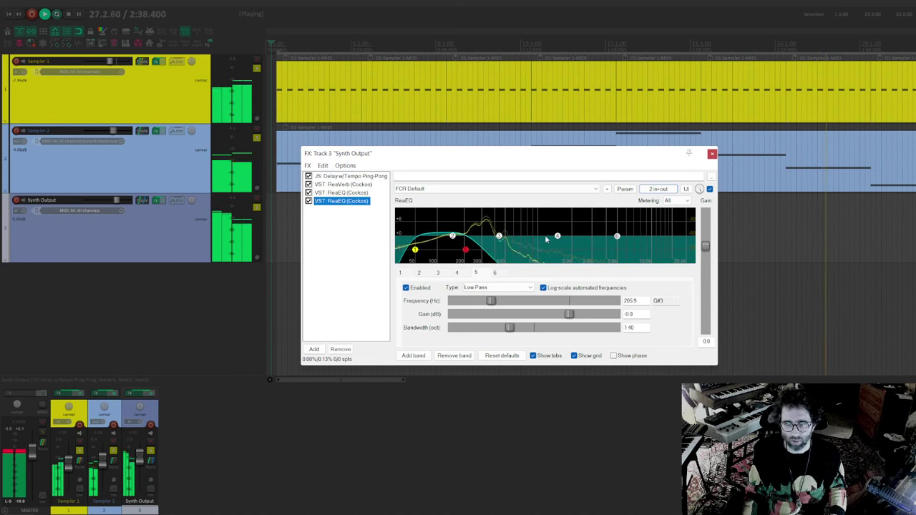
click(332, 192)
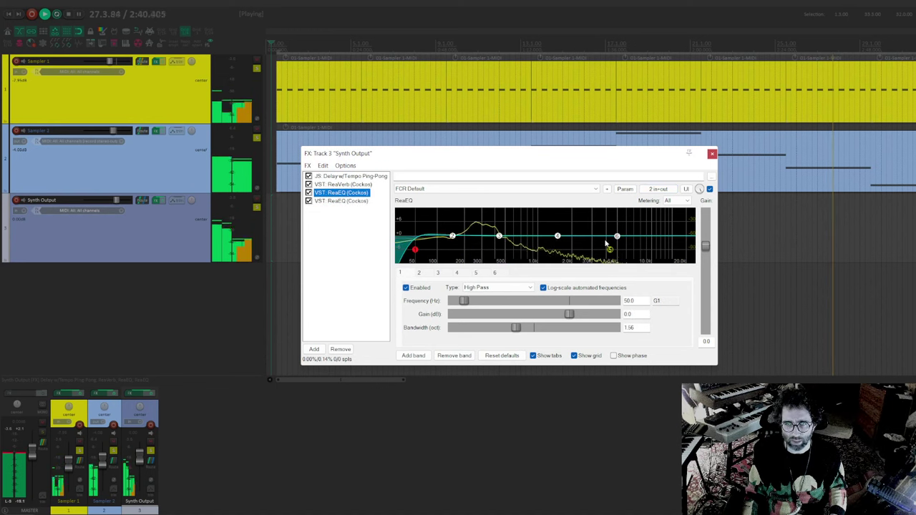
drag(612, 255, 457, 256)
click(332, 248)
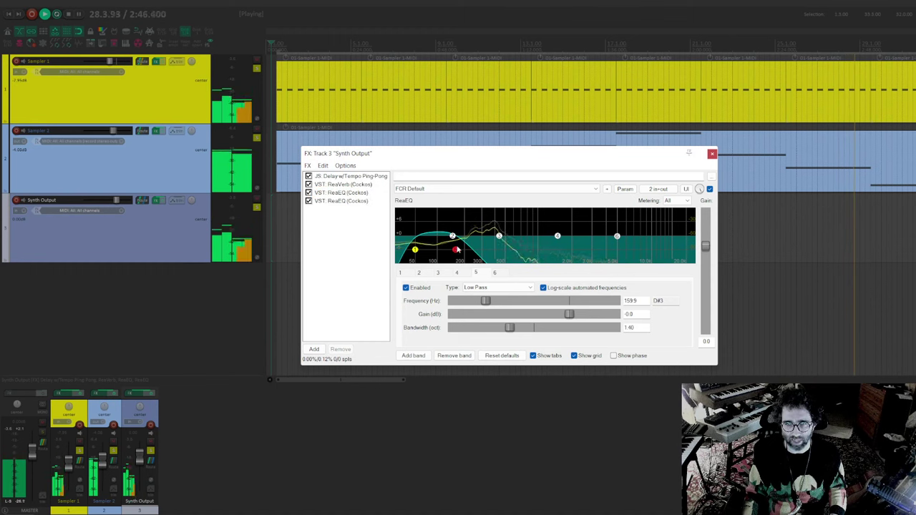
drag(456, 249, 453, 254)
Enable LFO parameter modulation on the first ReaEQ's low-pass frequency, with a random shape and a speed of about 0.2 Hz
click(626, 190)
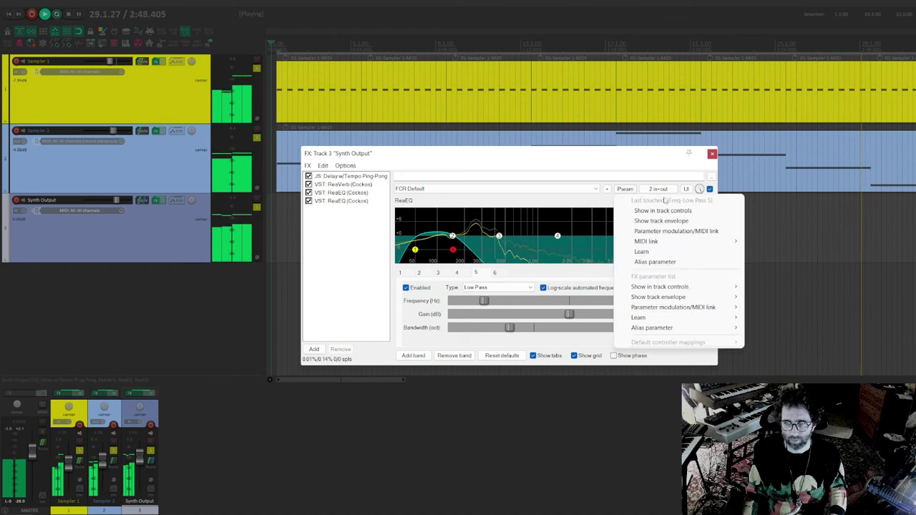
mouse_move(722, 241)
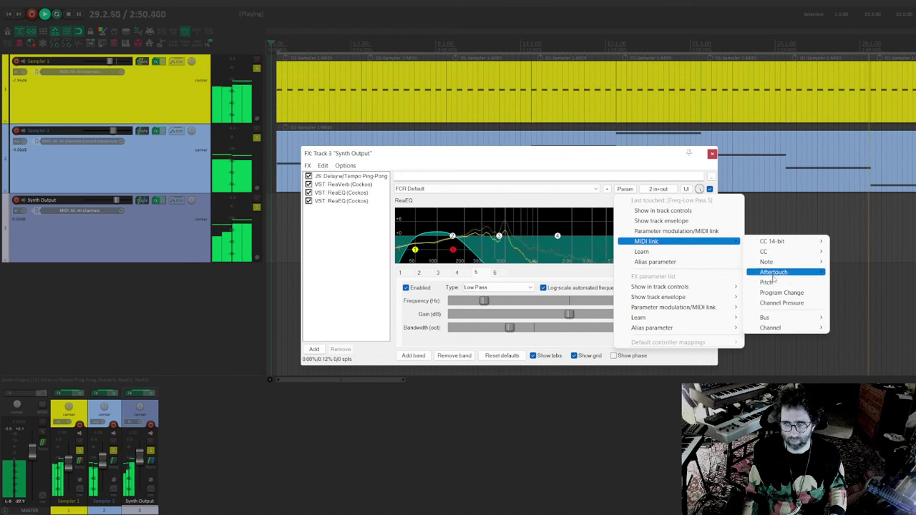
mouse_move(809, 320)
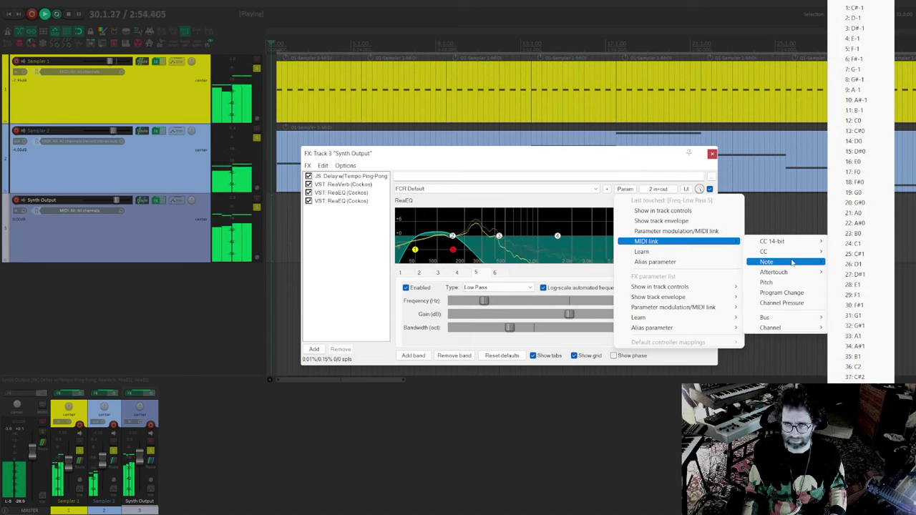
click(532, 214)
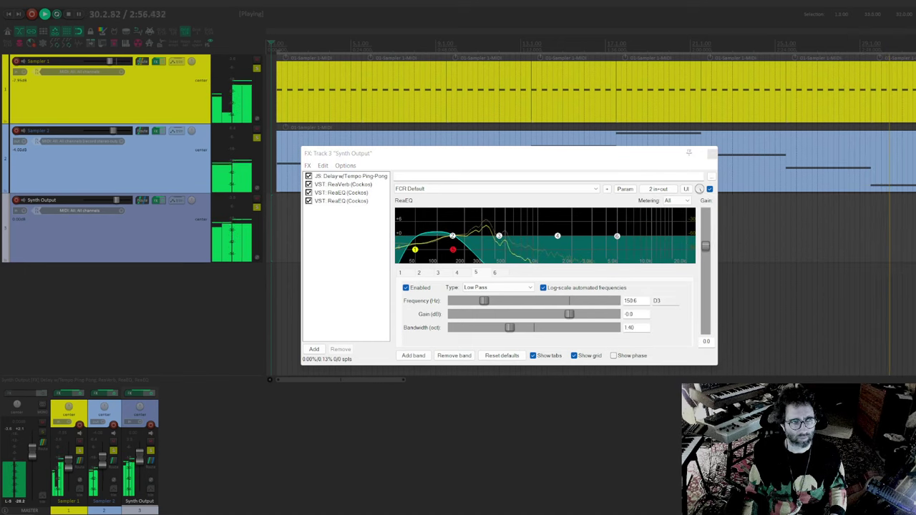
click(349, 112)
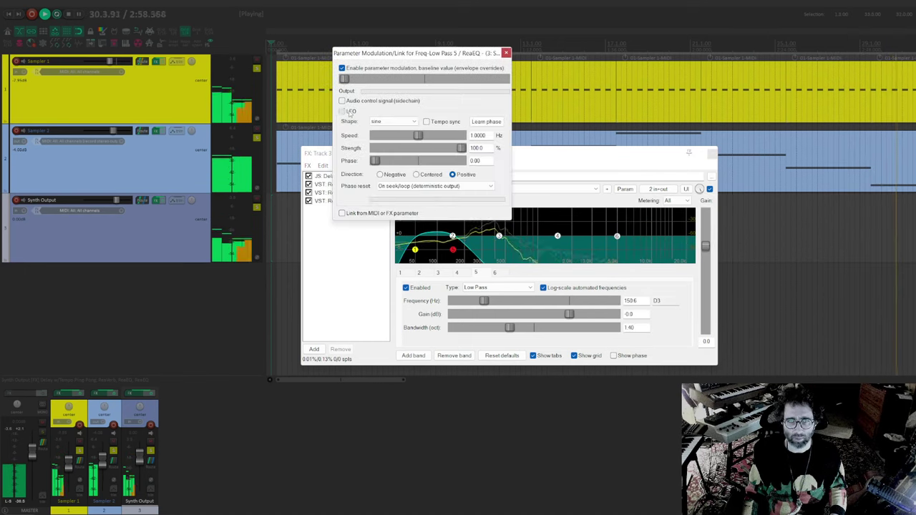
click(394, 121)
click(401, 163)
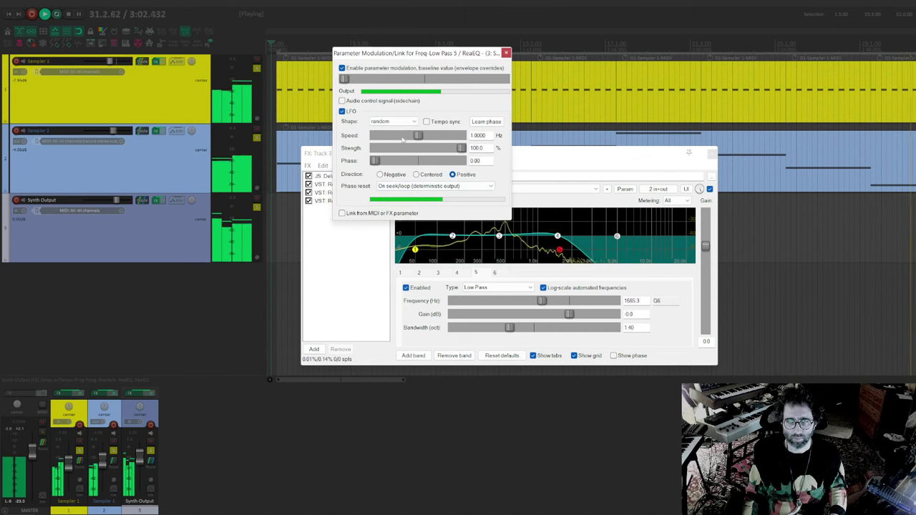
drag(417, 135, 384, 137)
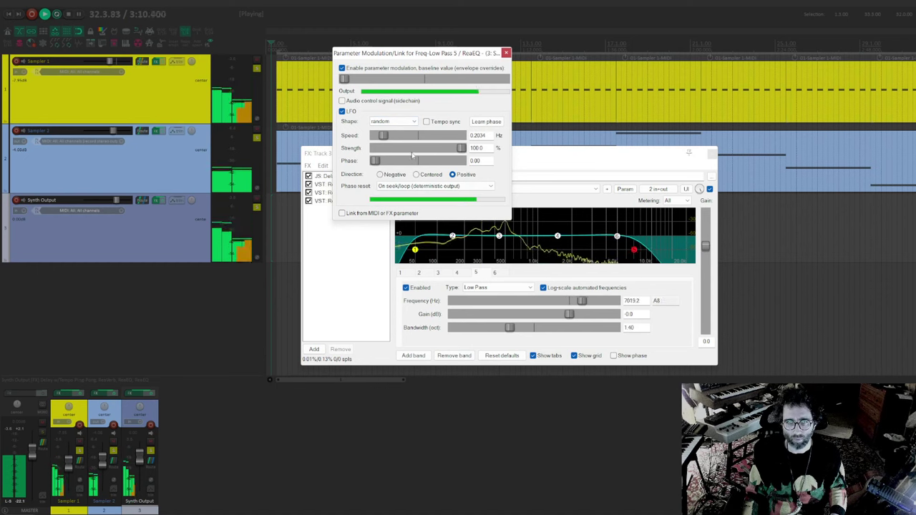
drag(389, 55, 484, 55)
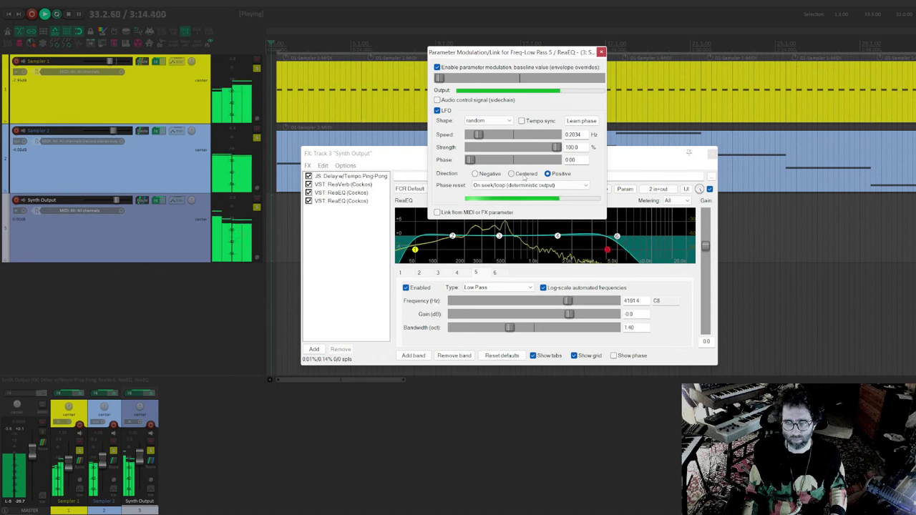
Sync the LFO to tempo with a speed of about 0.7059 QN and reduce its strength to about 62%
mouse_move(479, 134)
mouse_down()
mouse_move(542, 143)
mouse_move(483, 146)
mouse_up()
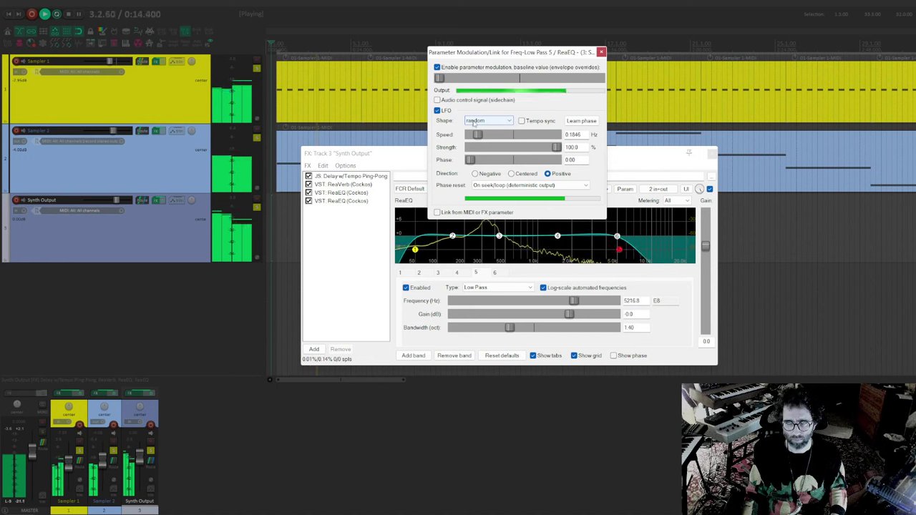
click(522, 120)
drag(477, 134, 505, 137)
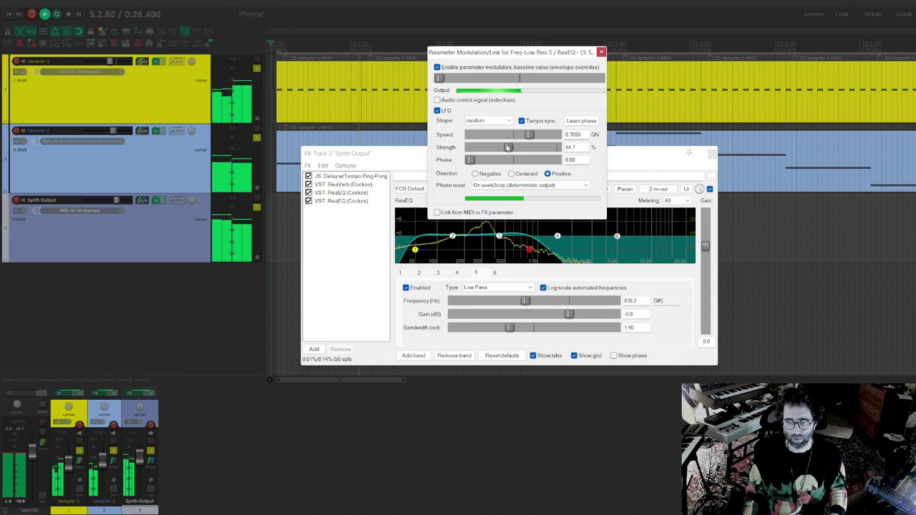
drag(556, 147, 503, 147)
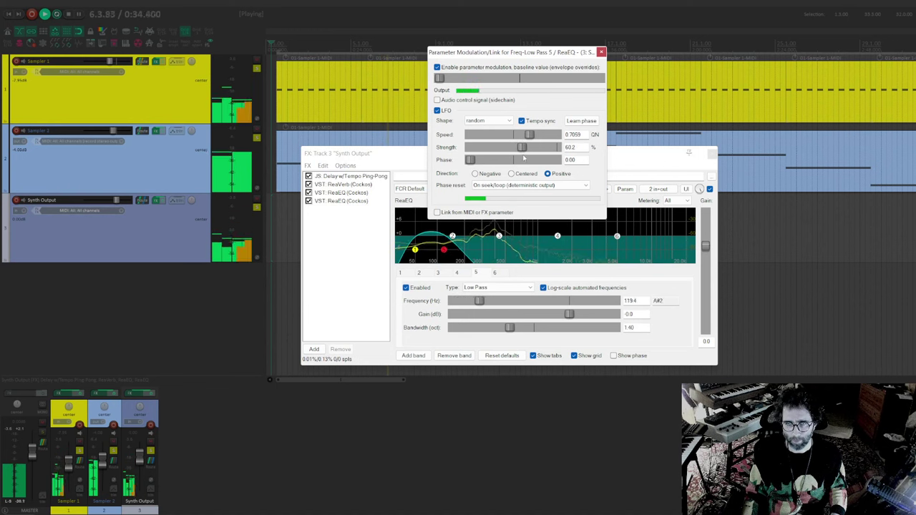
drag(523, 158, 532, 159)
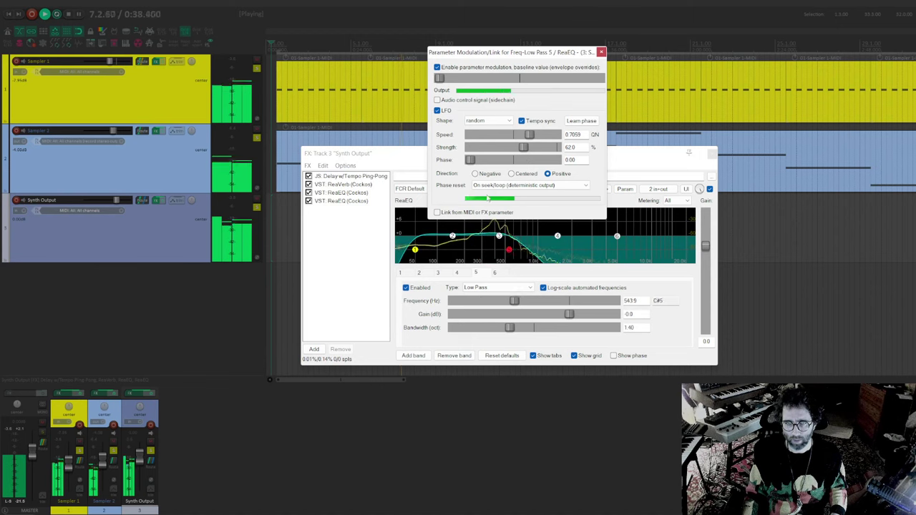
click(333, 226)
click(339, 202)
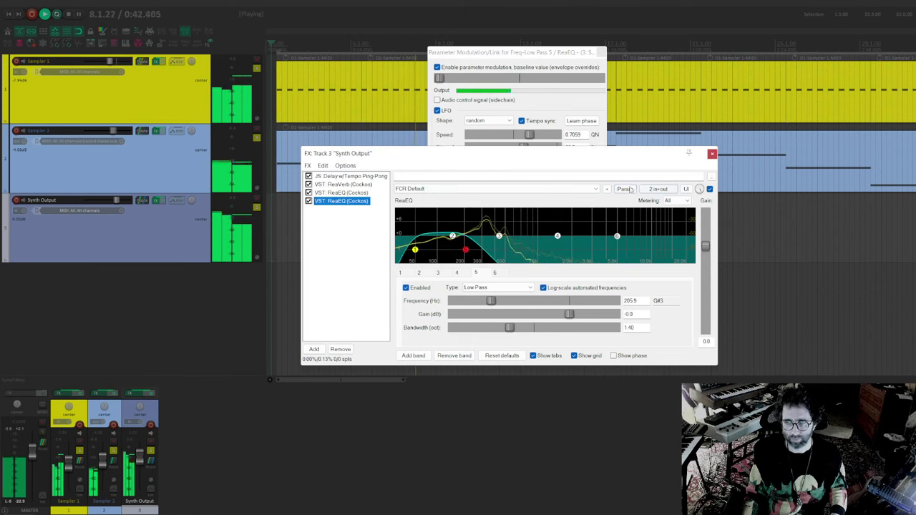
click(625, 189)
click(102, 187)
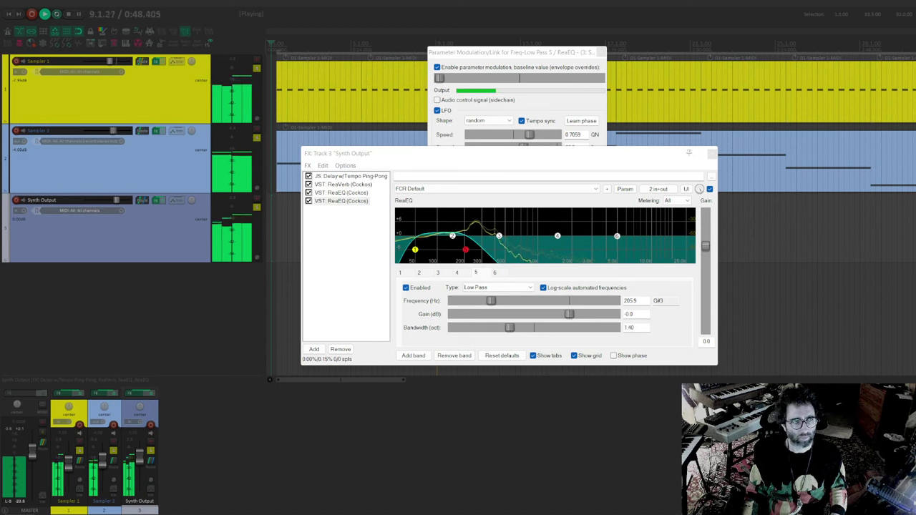
drag(343, 85, 675, 85)
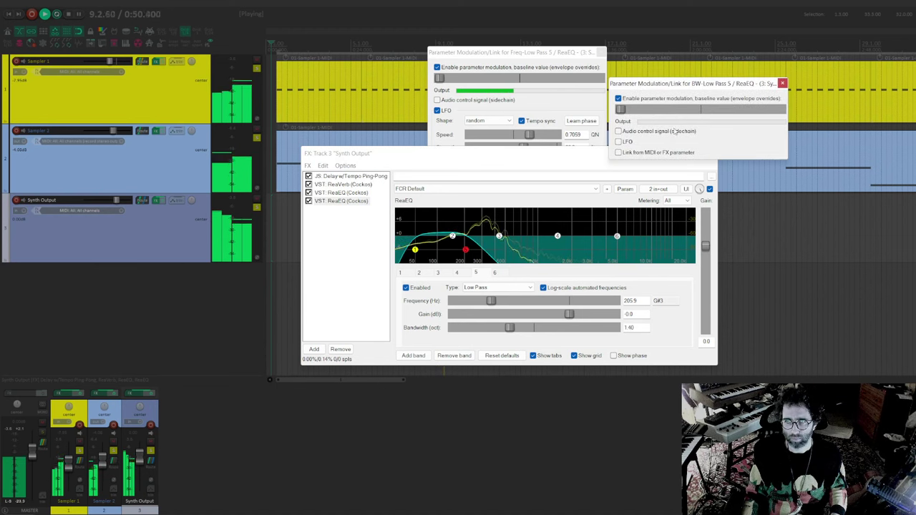
click(630, 142)
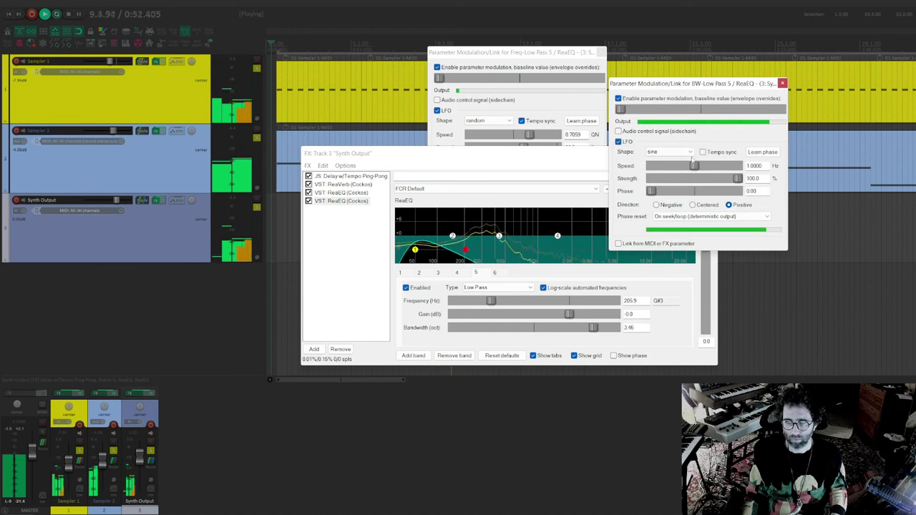
click(629, 143)
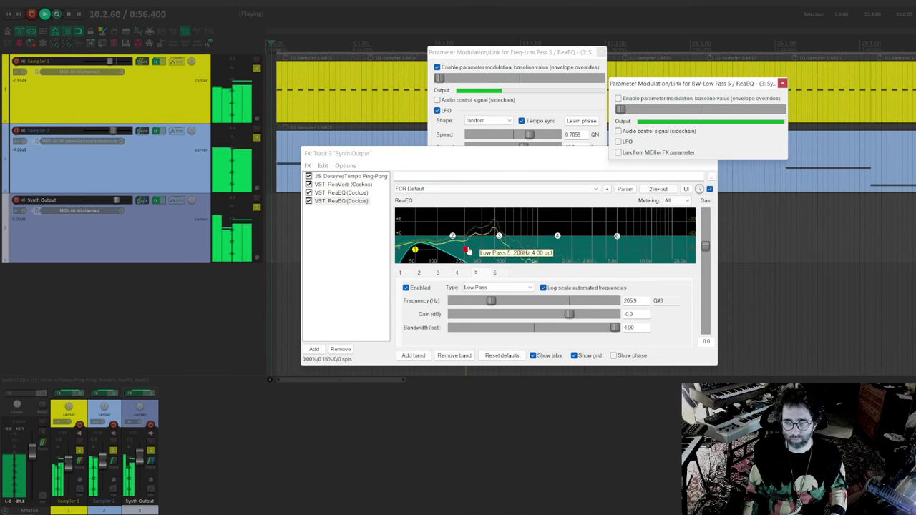
Adjust low-pass band 5 on the second ReaEQ to about 175 Hz with a bandwidth of about 1.60 octaves
drag(468, 250, 522, 254)
scroll(522, 254, down, 5)
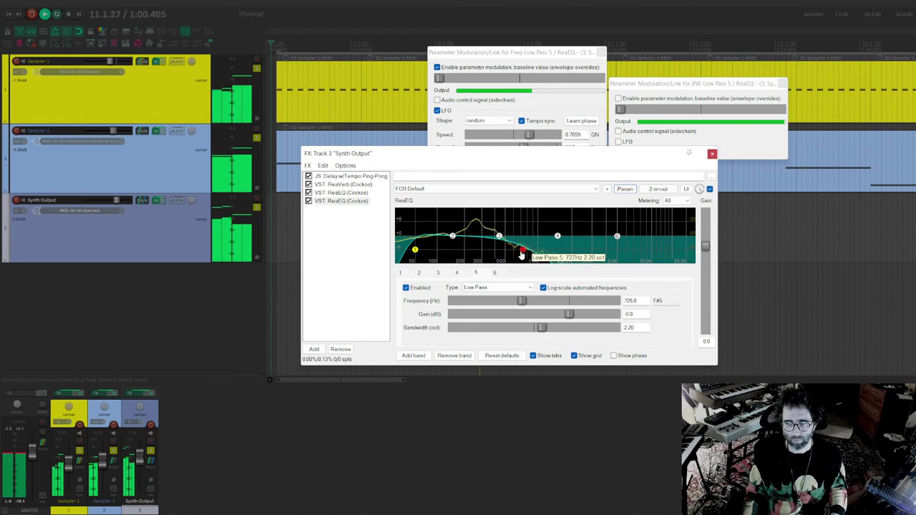
drag(522, 254, 470, 248)
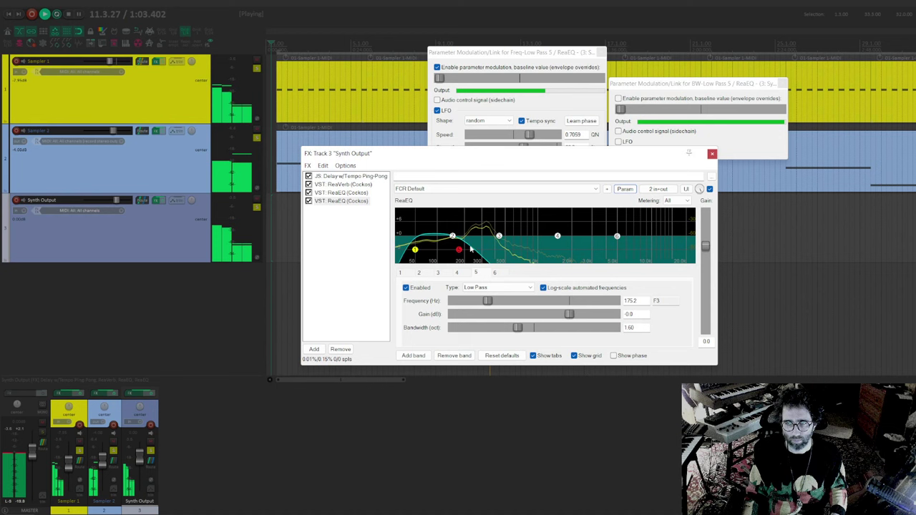
Modulate the second ReaEQ's low-pass frequency with a random, tempo-synced LFO at 1.0 QN speed and about 31.5% strength
click(627, 190)
click(648, 231)
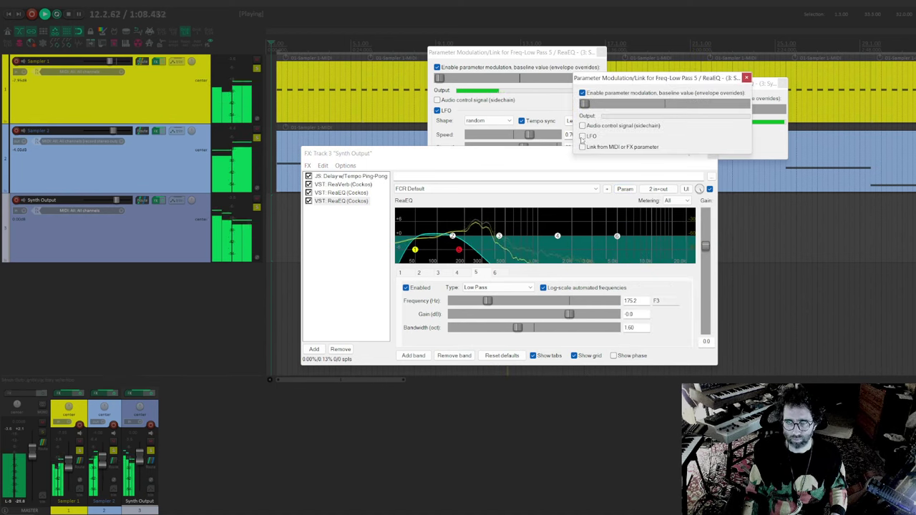
click(582, 136)
click(633, 146)
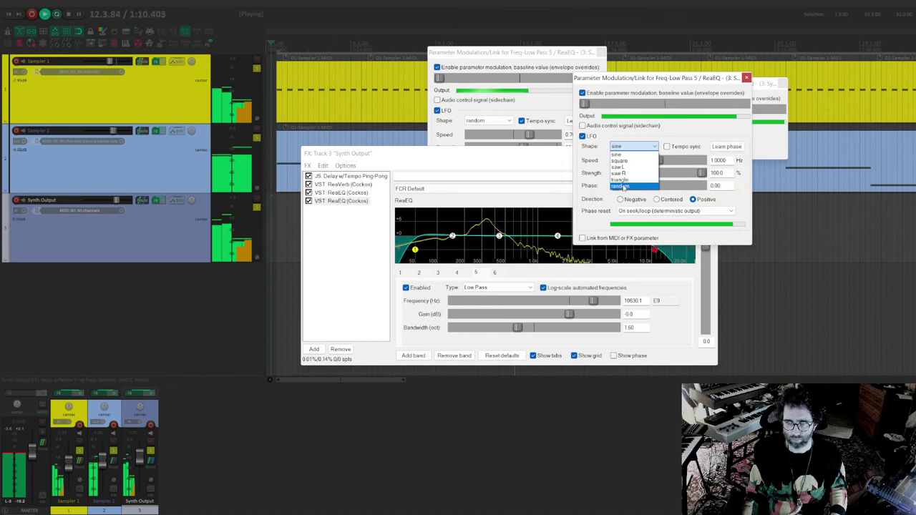
click(621, 186)
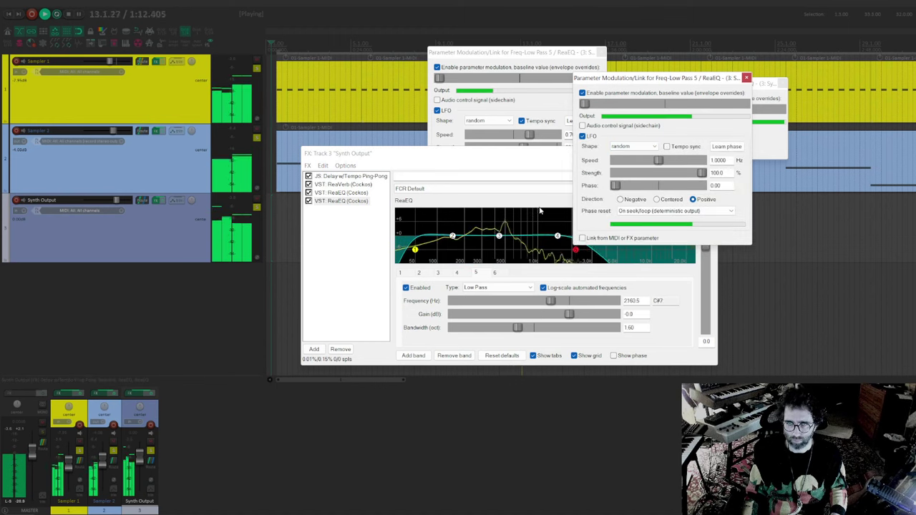
drag(659, 162, 639, 183)
click(666, 146)
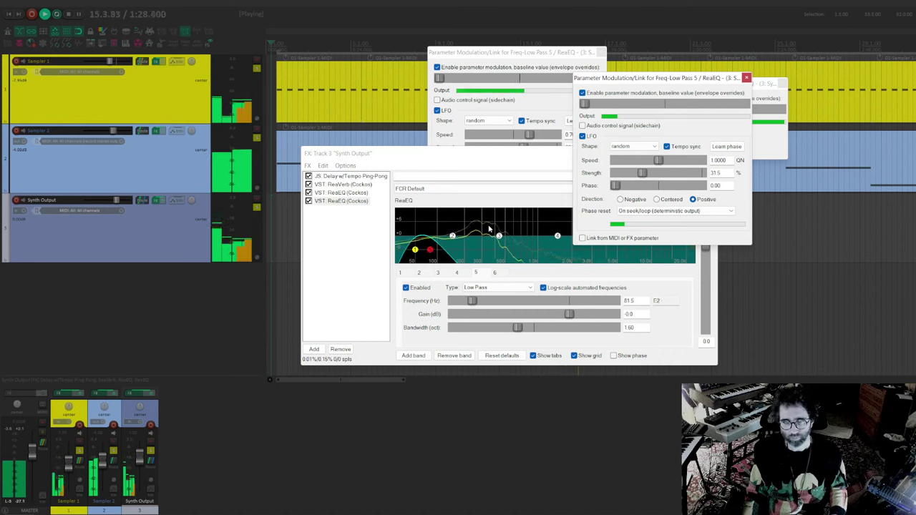
Close the Synth Output FX chain and all open parameter modulation windows
click(335, 272)
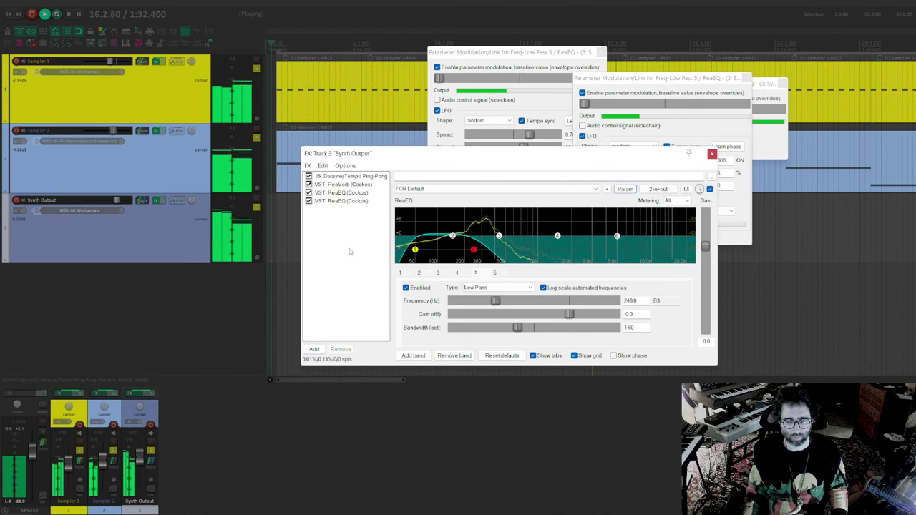
key(Escape)
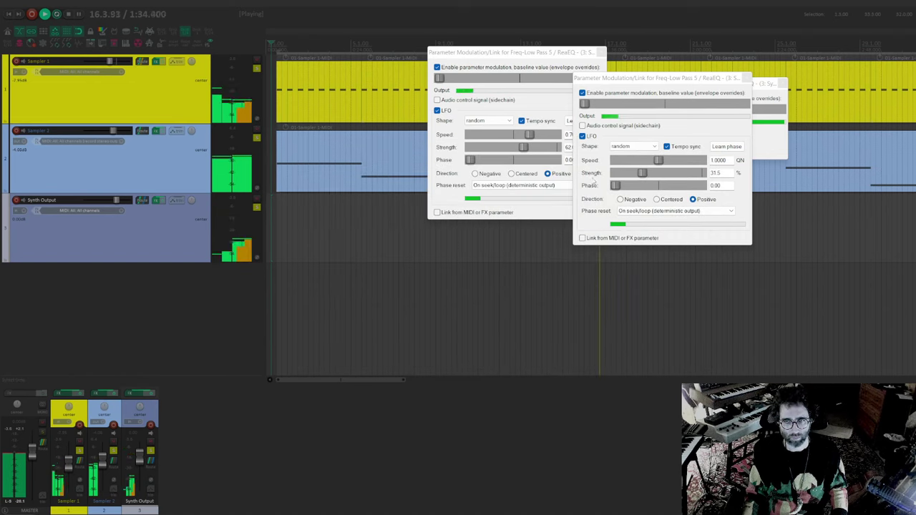
key(Escape)
key(Escape)
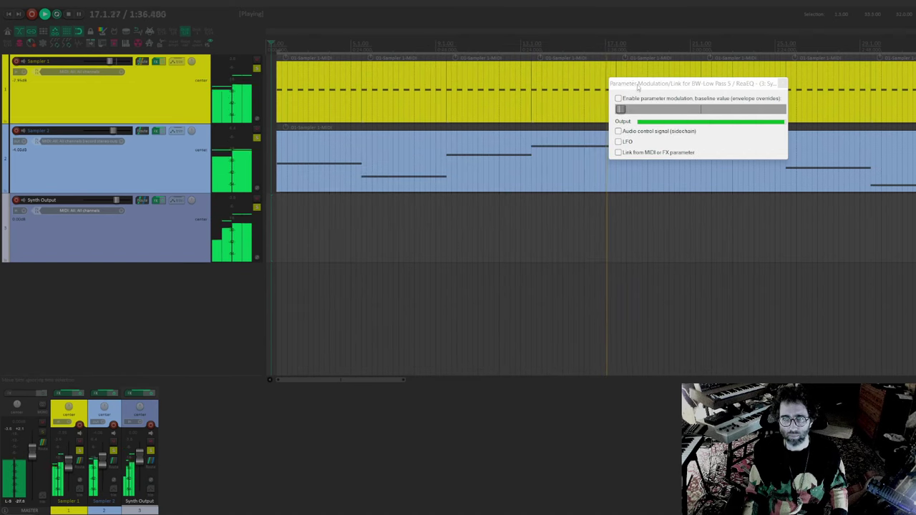
key(Escape)
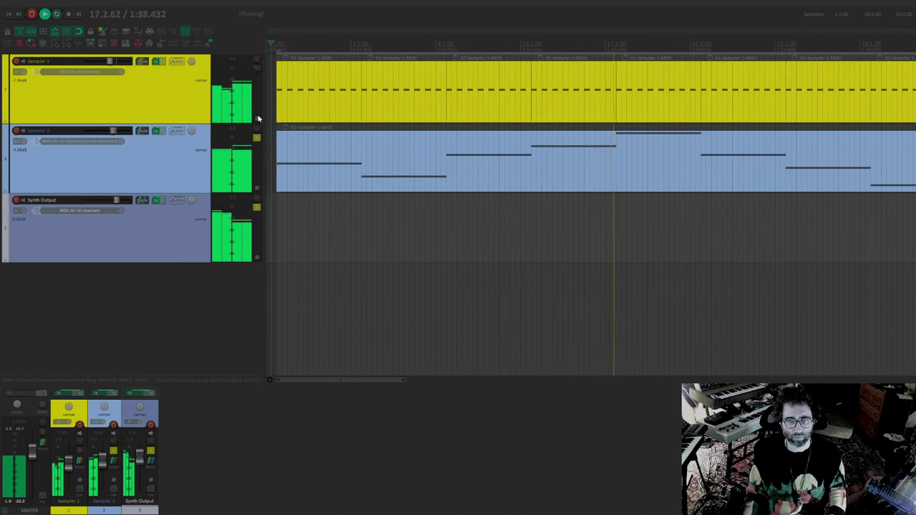
With Sampler 2 muted, raise high-pass band 1 to about 149 Hz on Synth Output's second ReaEQ and about 180 Hz on the first
key(Delete)
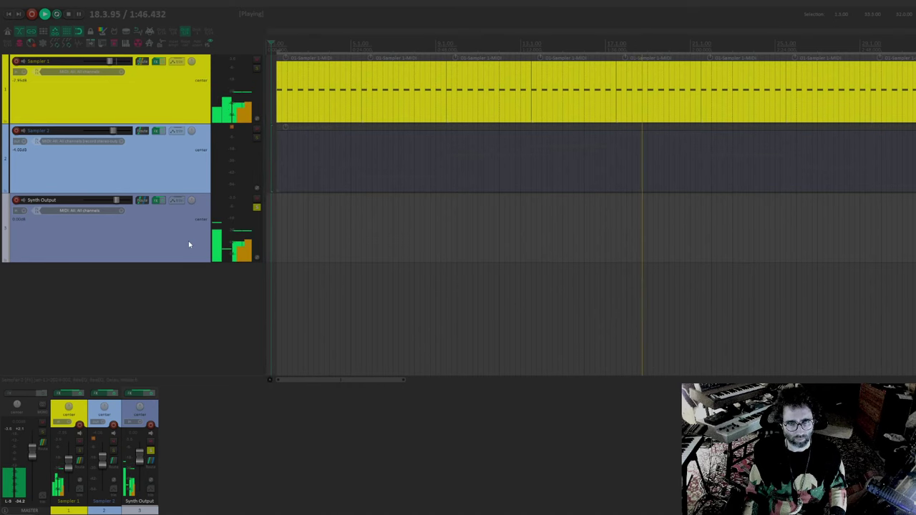
click(156, 200)
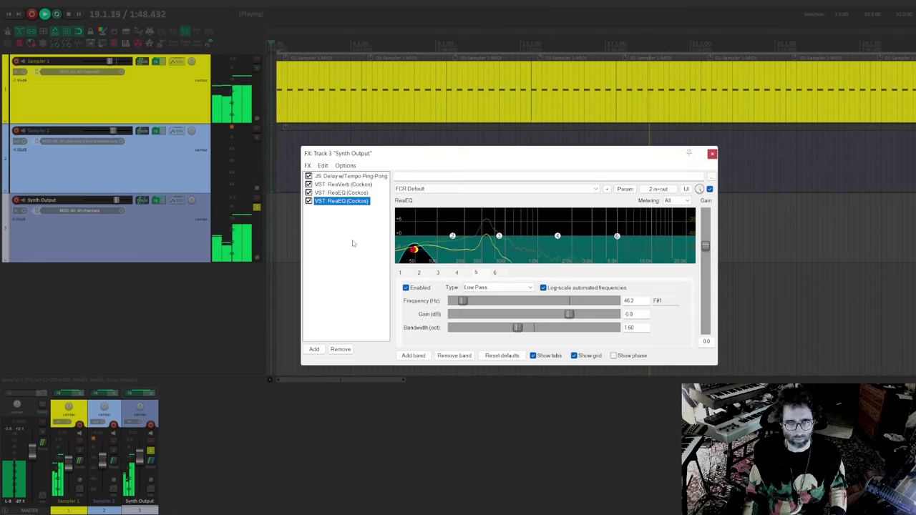
scroll(496, 301, down, 3)
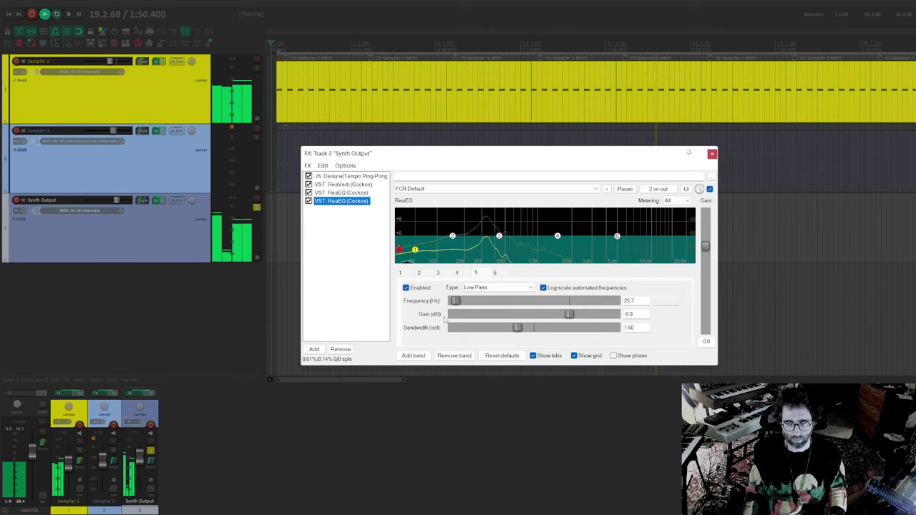
scroll(496, 301, up, 4)
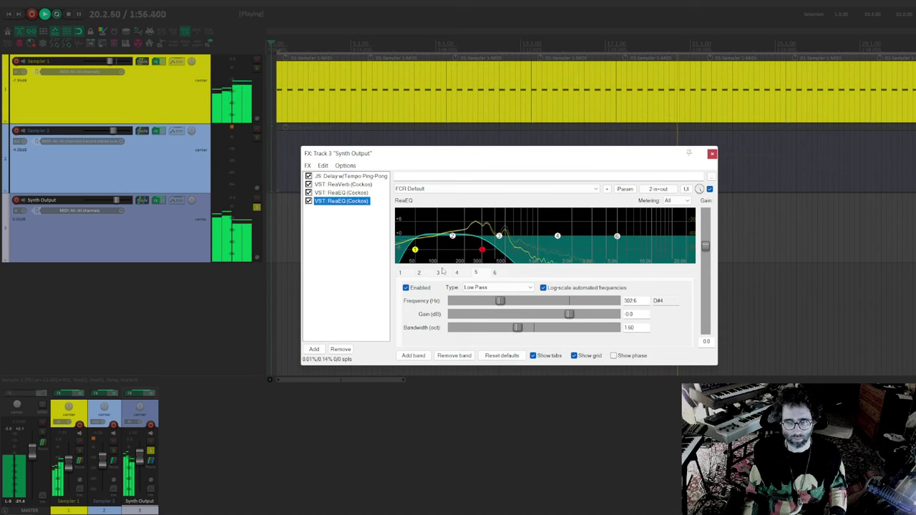
click(415, 251)
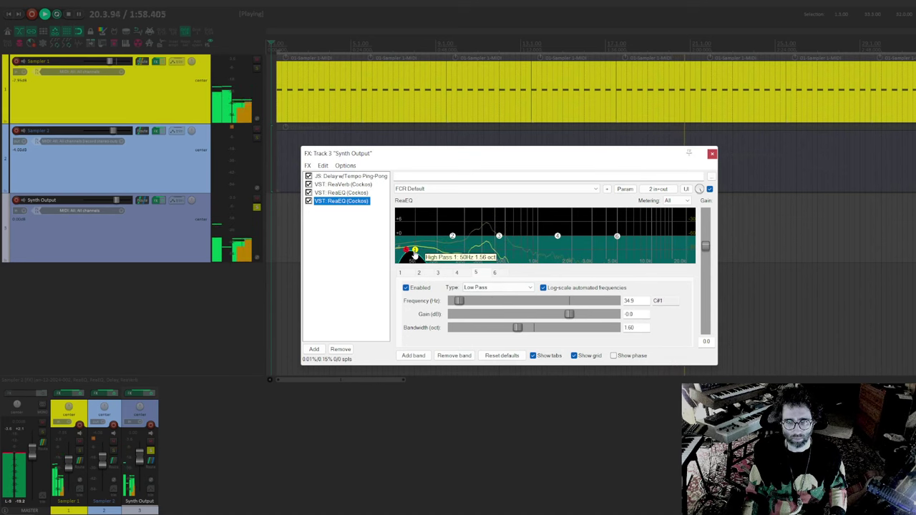
drag(415, 253, 451, 254)
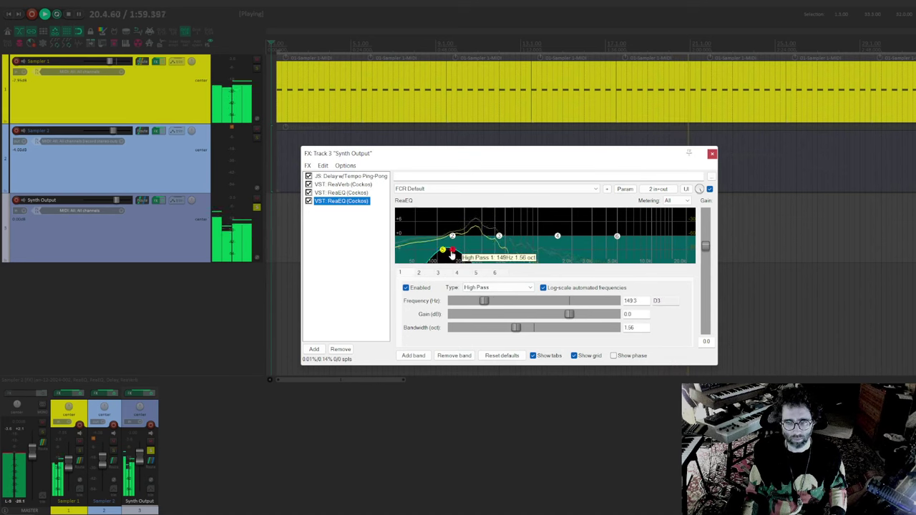
click(343, 192)
drag(416, 252, 460, 249)
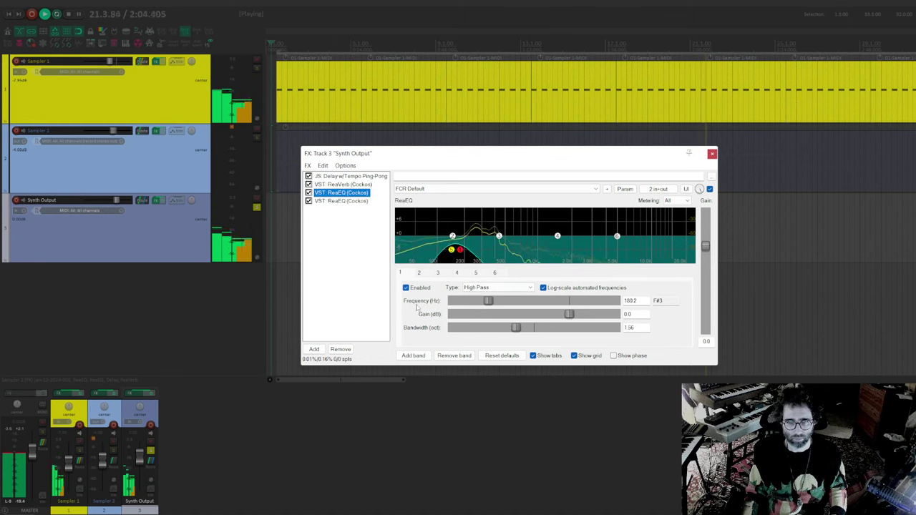
Add the JS: Ping Pong Pan effect at the end of the Synth Output FX chain and unmute Sampler 2
double_click(329, 269)
text(reaeq)
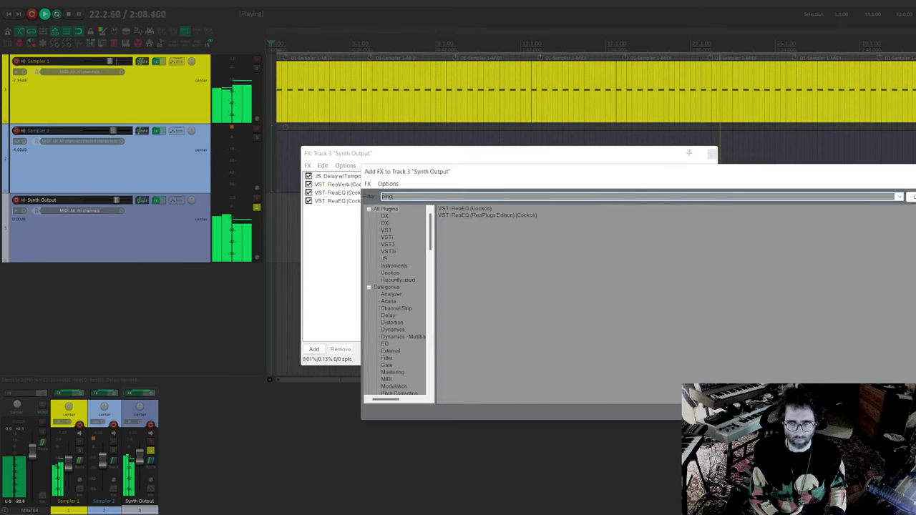
key(Down)
key(Down)
key(Down)
key(Down)
key(Down)
key(Down)
key(Down)
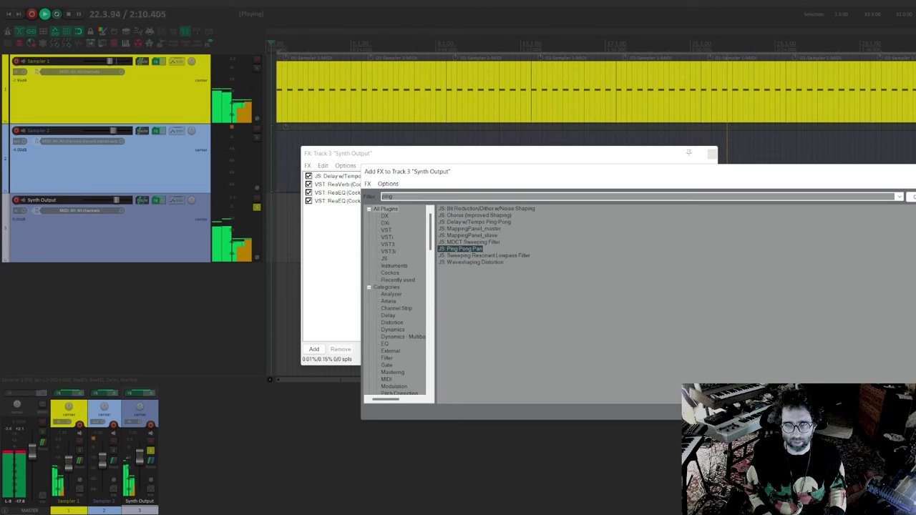
key(Return)
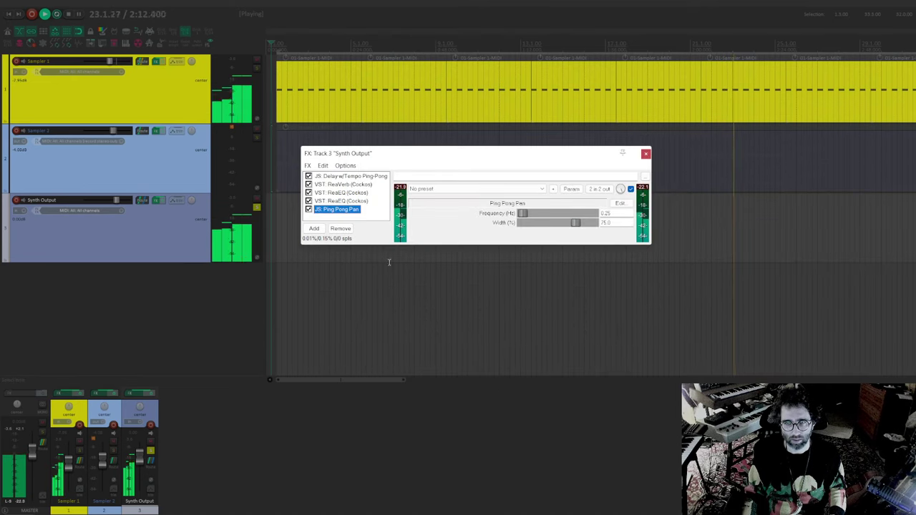
click(333, 223)
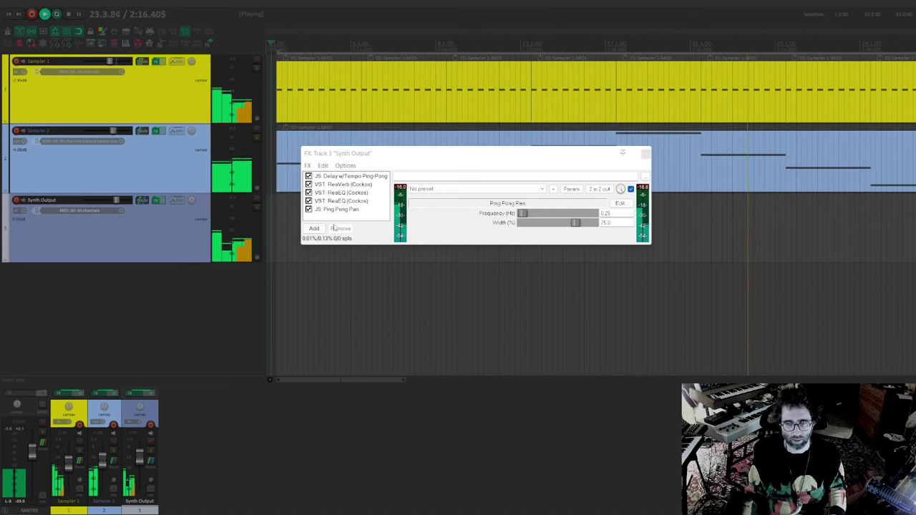
click(645, 152)
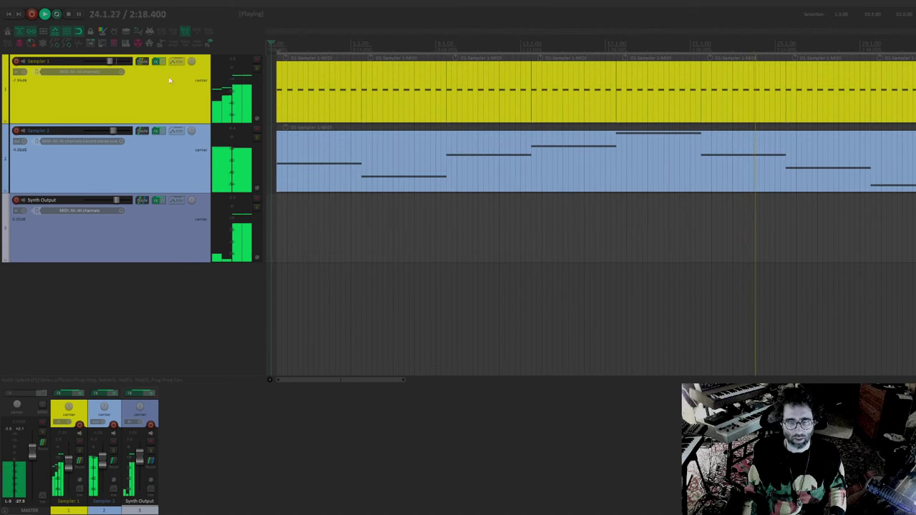
Set the Moog 4-Pole Filter on the Sampler 1 track to a cutoff of about 76.05 and a resonance of about 0.403
click(153, 62)
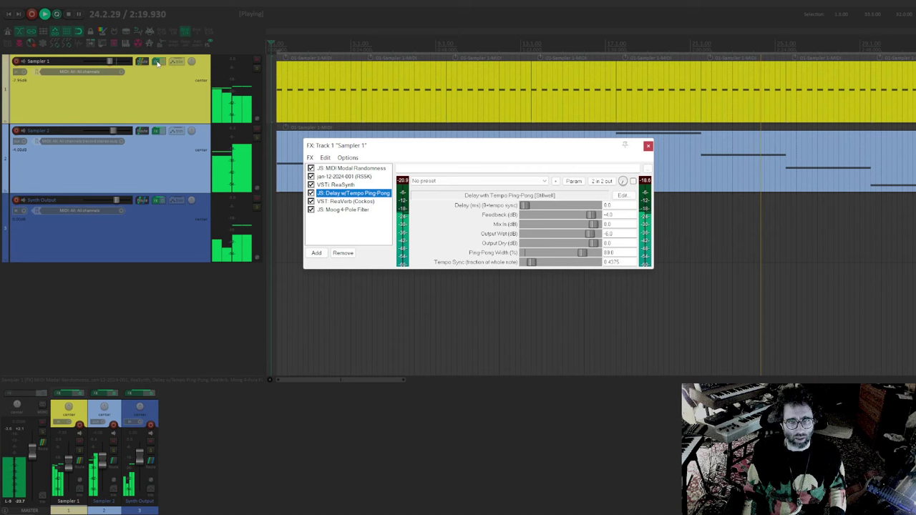
click(343, 210)
drag(544, 237, 574, 230)
click(358, 252)
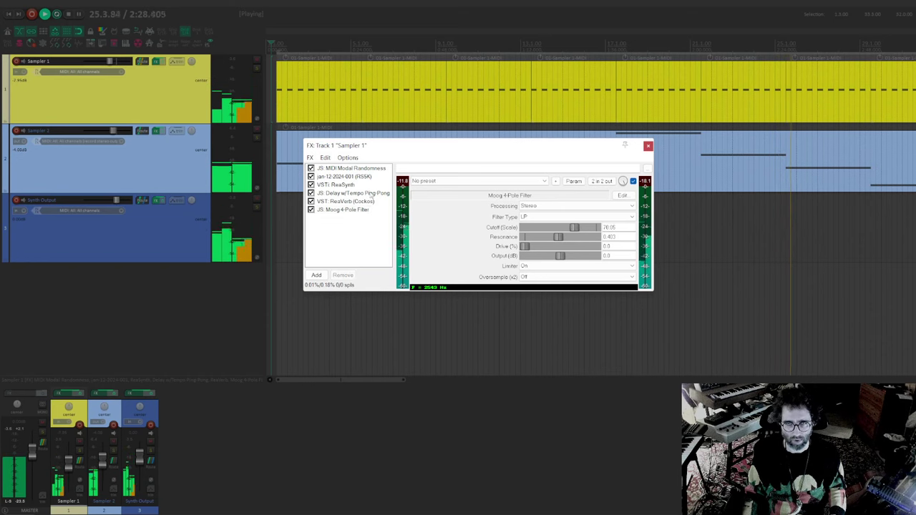
Set Sampler 1's MIDI Modal Randomness probabilities to A 30, B 20, C 15 and D 10, and close its FX window
click(357, 168)
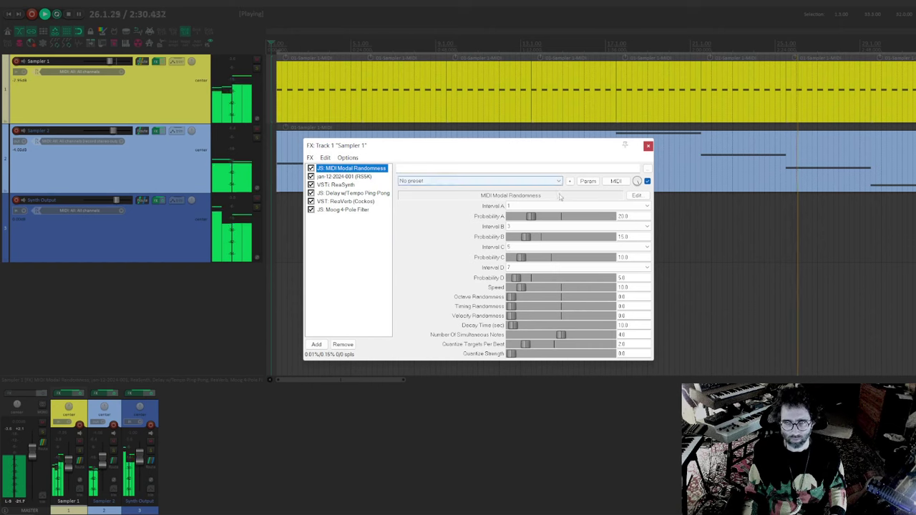
click(623, 216)
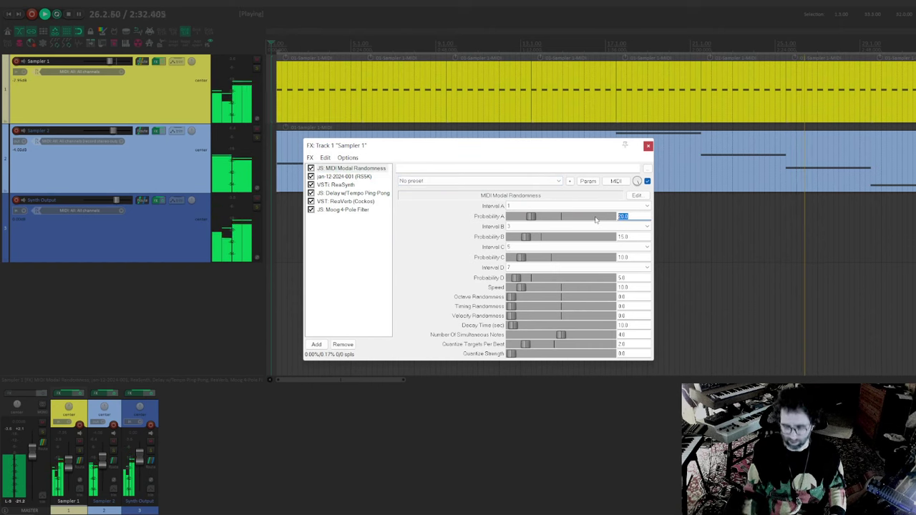
text(30)
key(Tab)
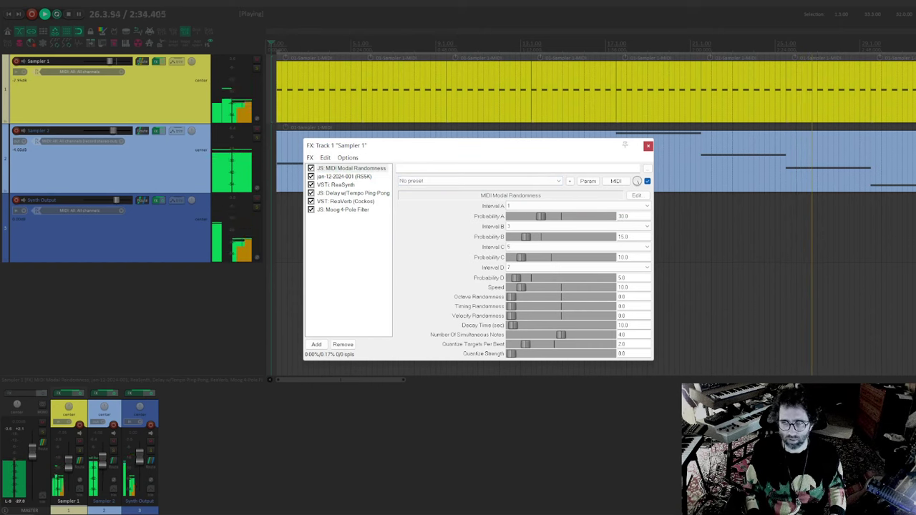
key(Tab)
text(20)
key(Tab)
text(15)
key(Tab)
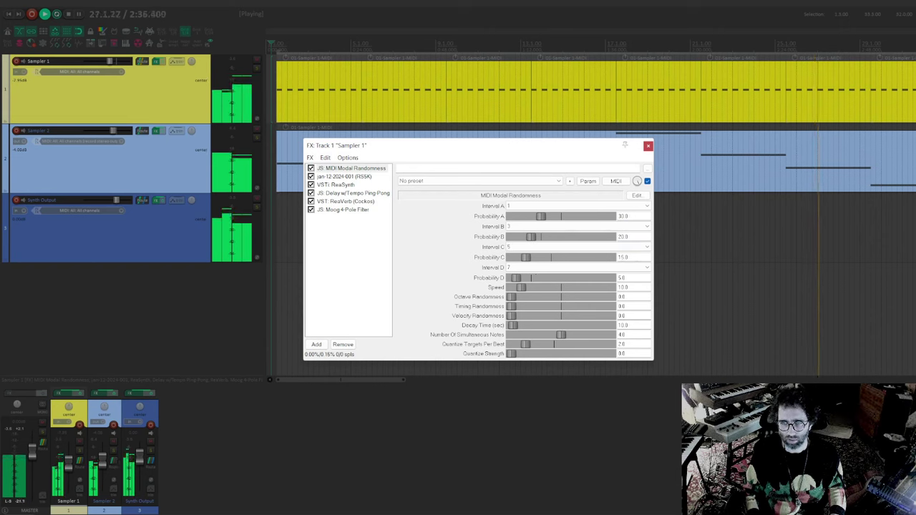
text(10)
key(Tab)
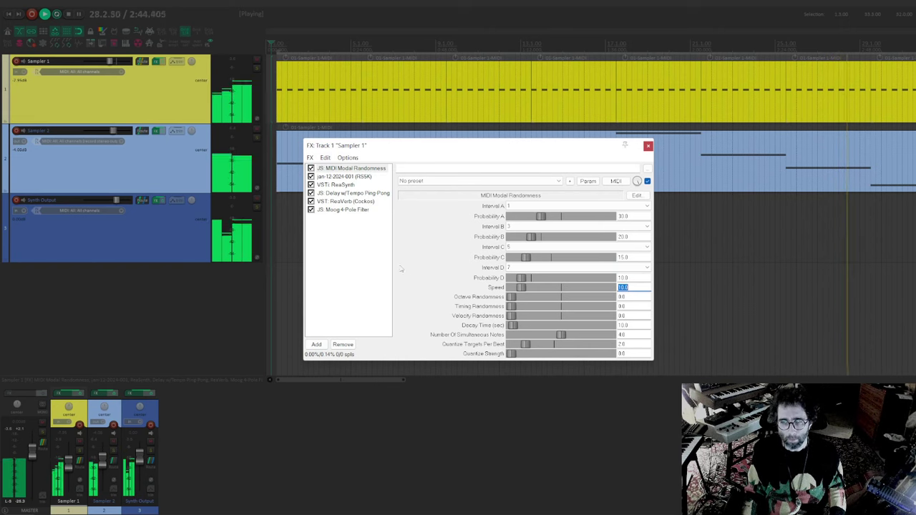
click(649, 146)
scroll(738, 199, down, 3)
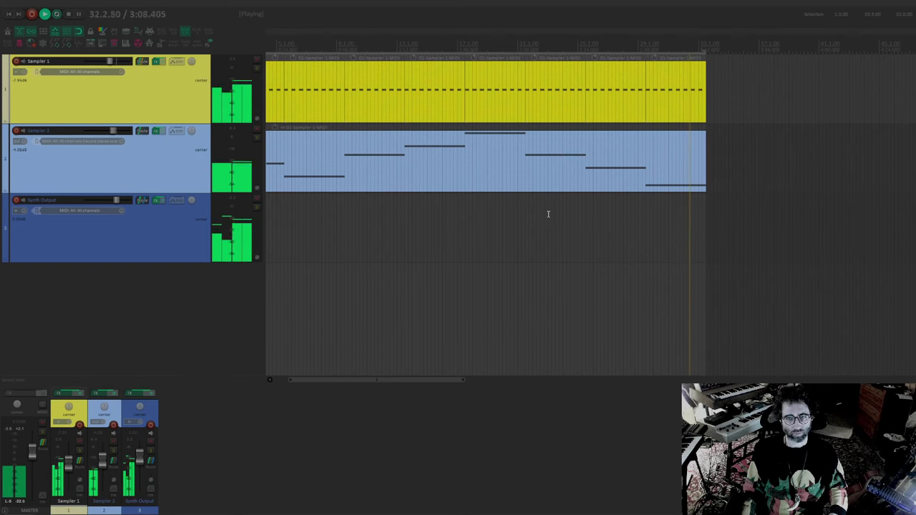
Add a new track below Synth Output and insert the ReaSamplOmatic5000 instrument on it
click(187, 170)
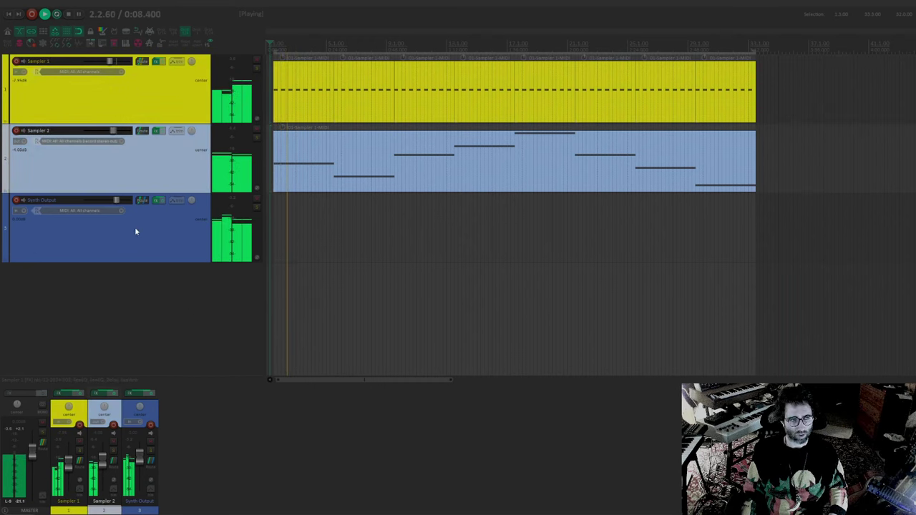
double_click(93, 309)
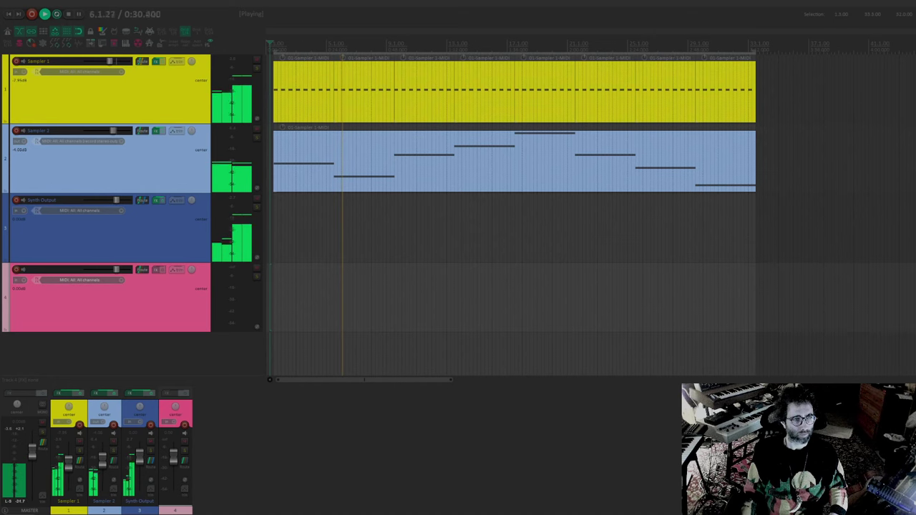
click(154, 270)
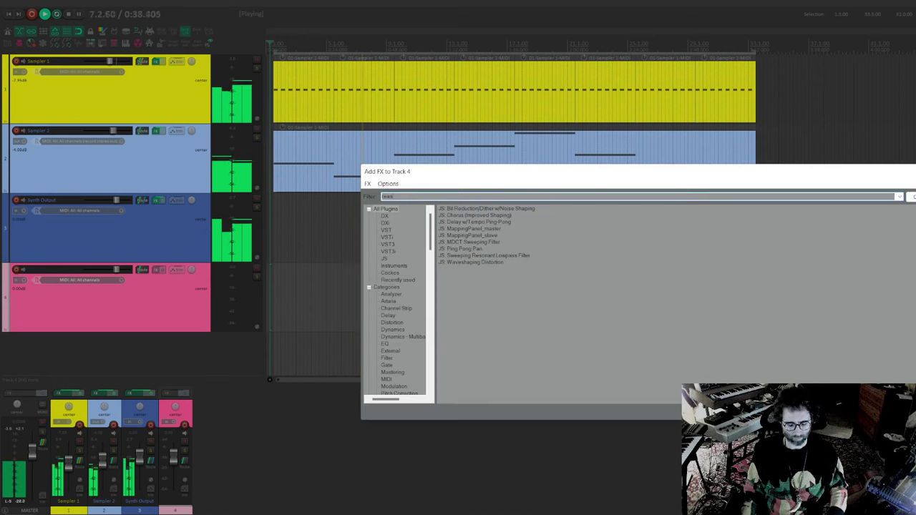
double_click(482, 208)
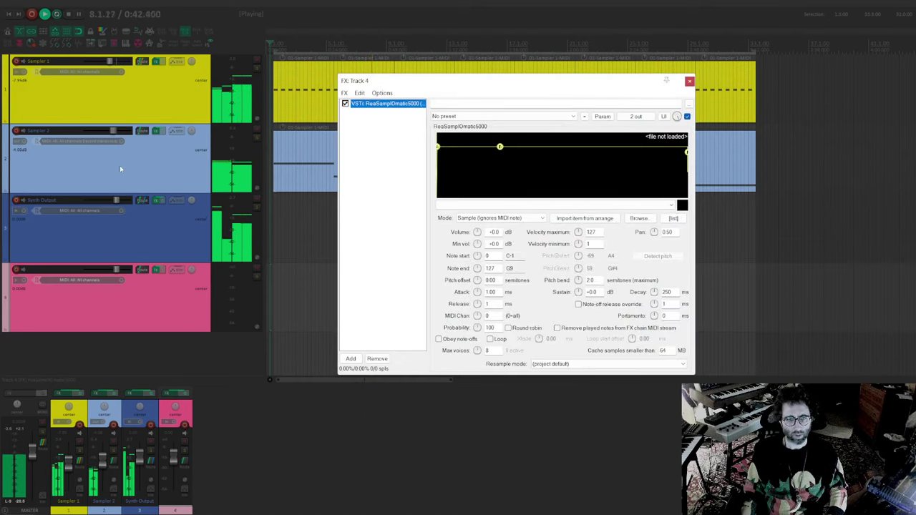
Load FRCello_54_C3_pizz.wav into Track 4's sampler and set its mode to Note (Semitone shifted)
drag(580, 146, 581, 165)
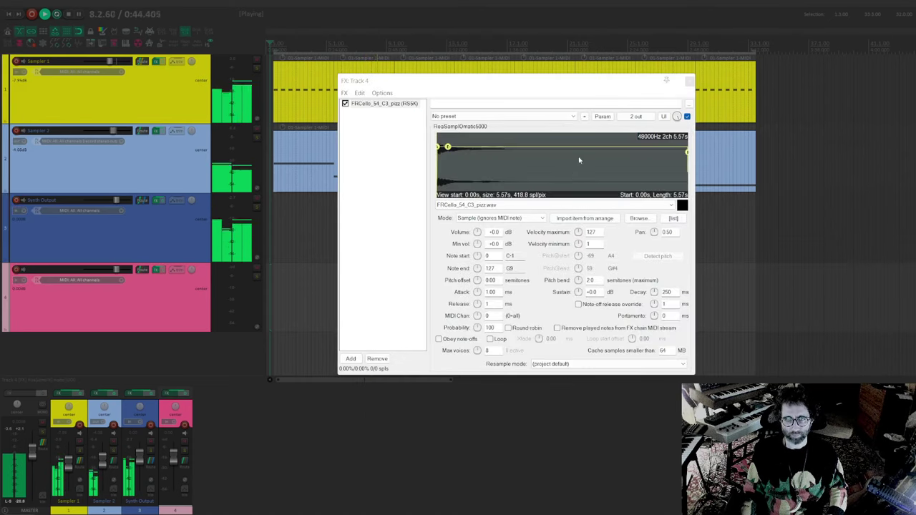
click(689, 212)
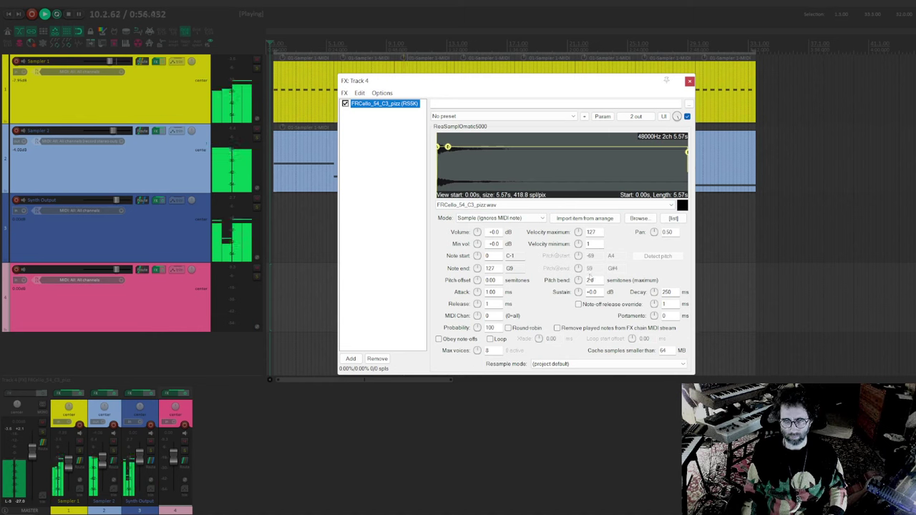
click(529, 219)
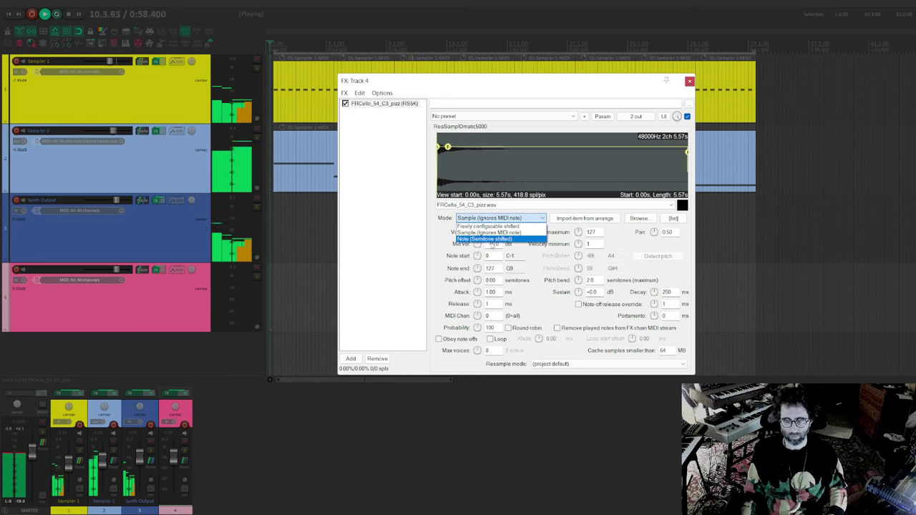
click(491, 239)
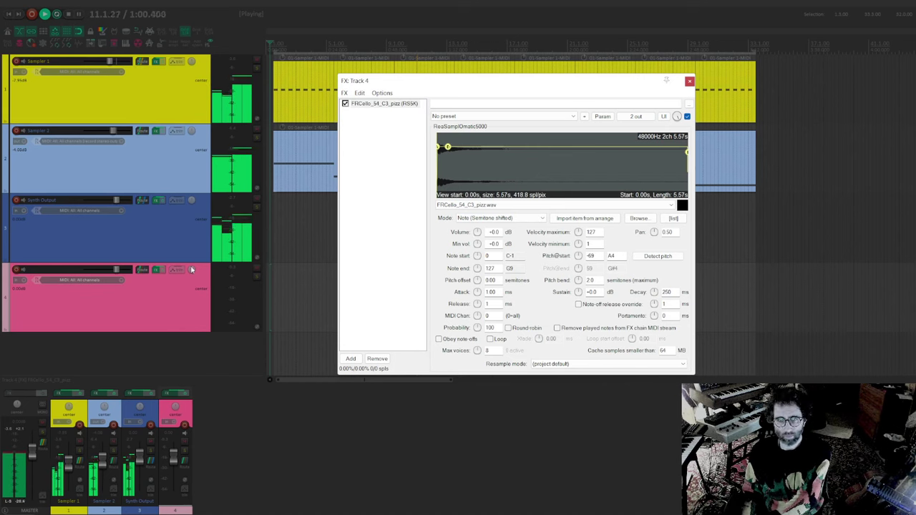
Record-arm Track 4 and set its sampler's pitch at start to -60 (C4)
click(16, 270)
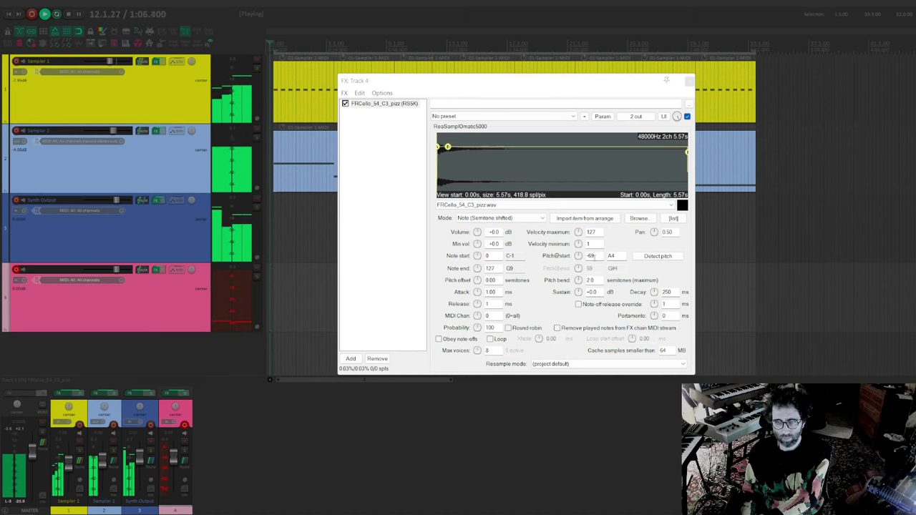
drag(581, 258, 581, 256)
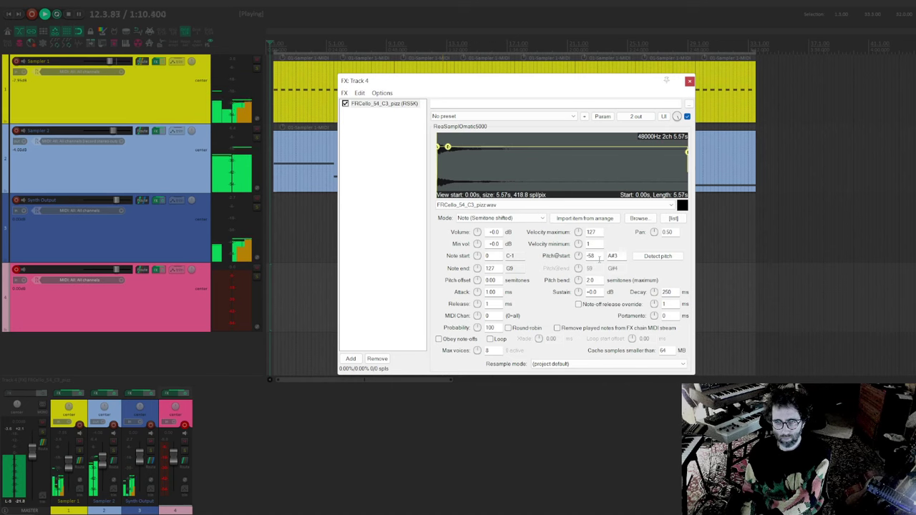
scroll(600, 259, up, 2)
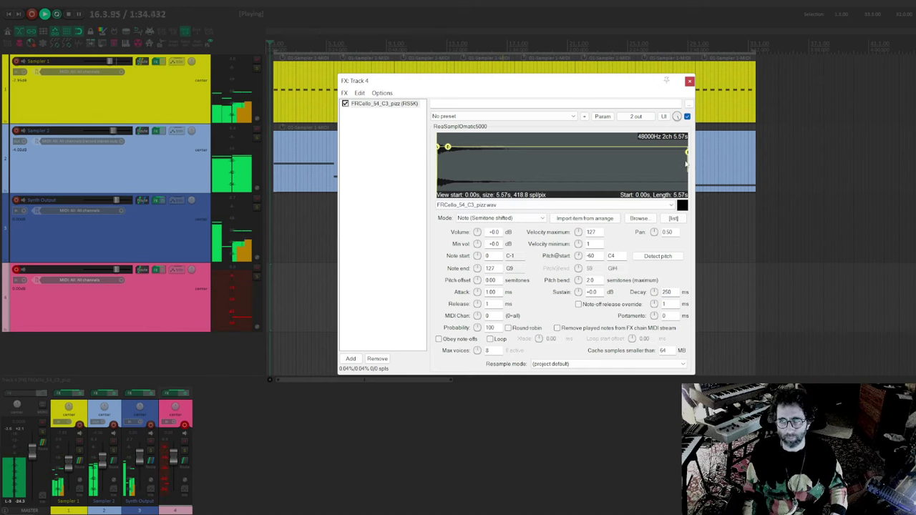
Shorten the cello sample to about 1.61 s and shape its envelope with decay 540 ms, sustain -9.5 dB and release 489 ms
mouse_move(685, 166)
mouse_down()
mouse_move(510, 170)
mouse_move(508, 142)
mouse_up()
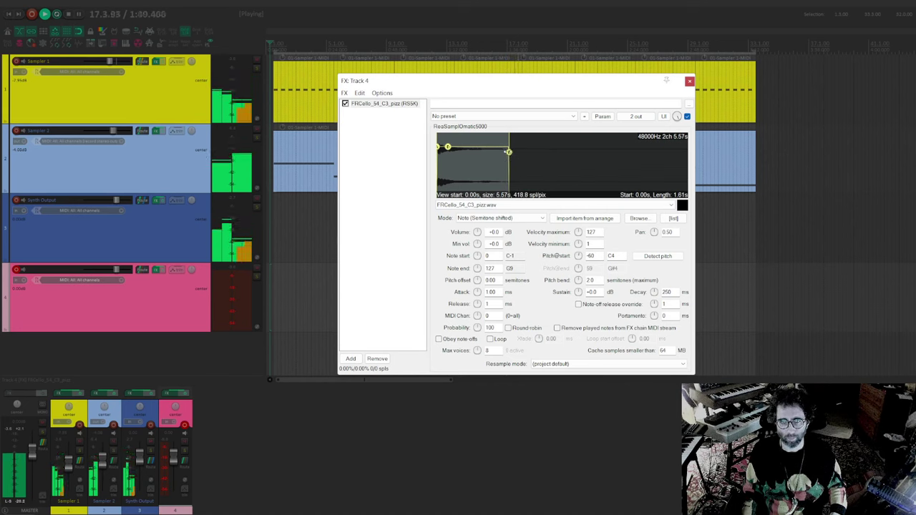
drag(448, 148, 461, 156)
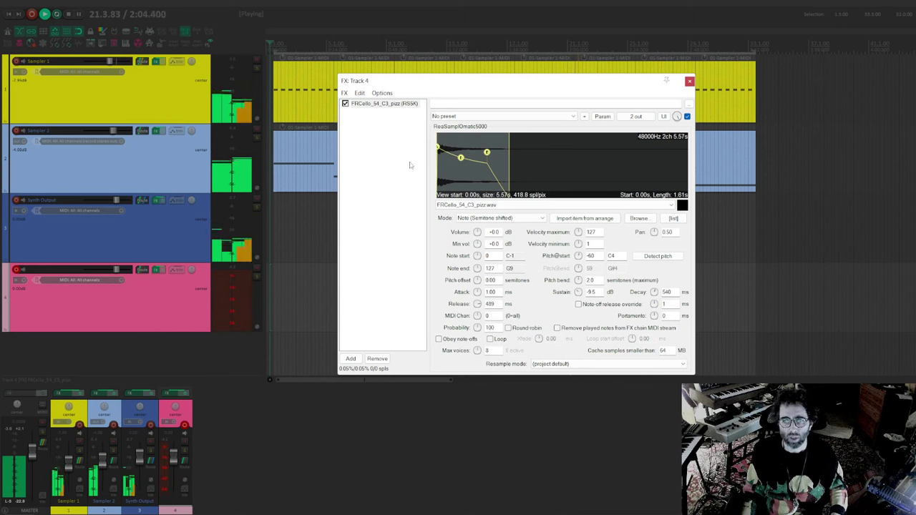
click(397, 193)
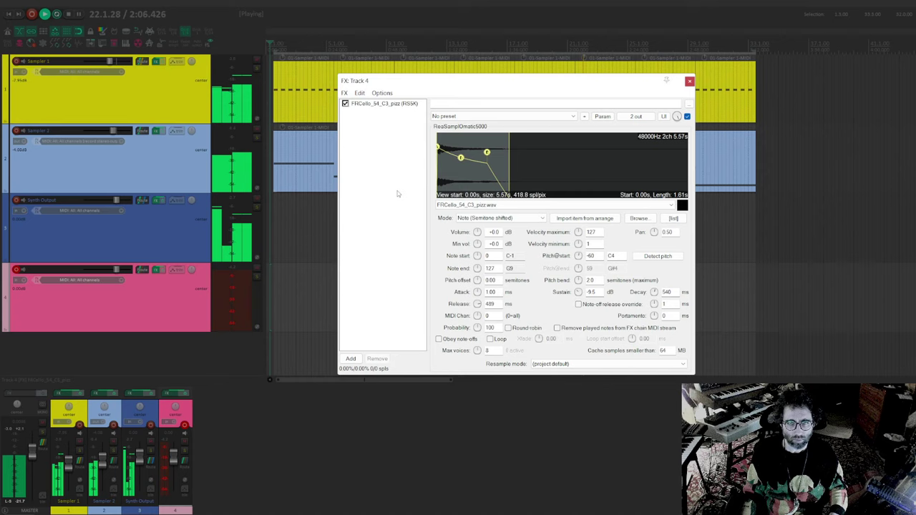
drag(386, 81, 535, 96)
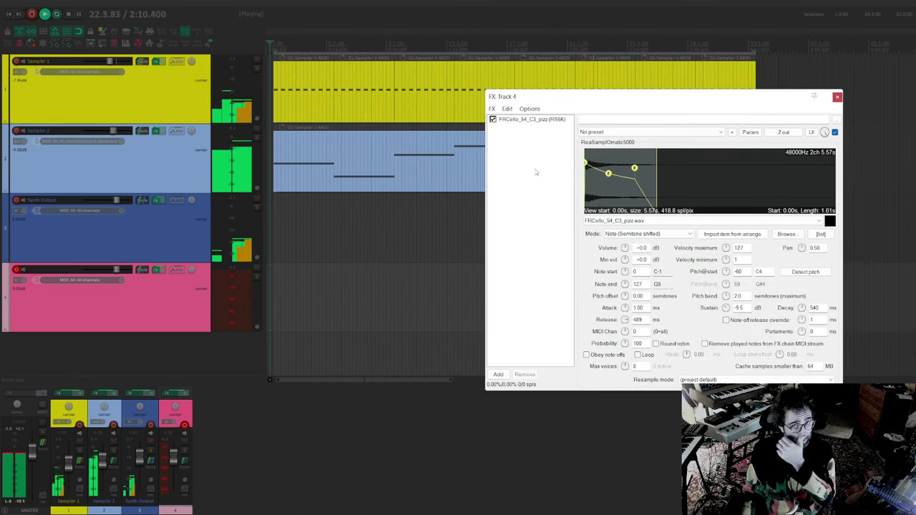
double_click(535, 172)
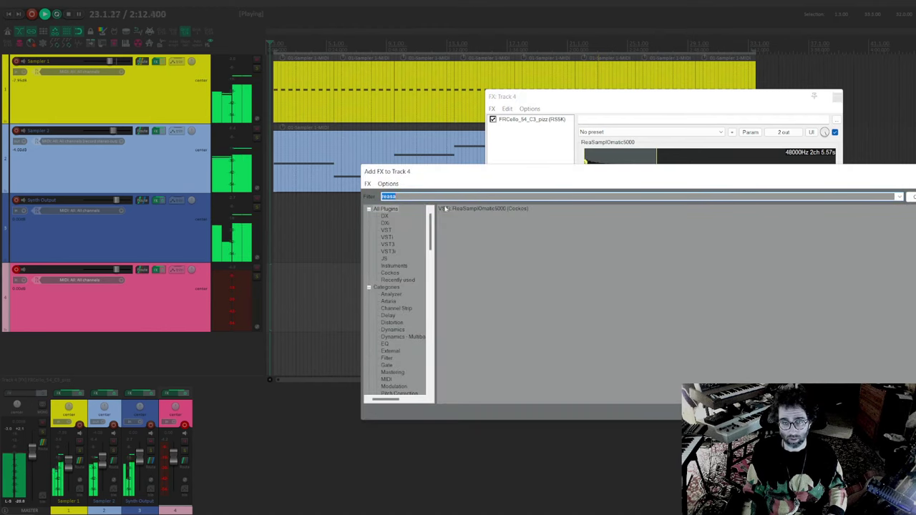
key(Escape)
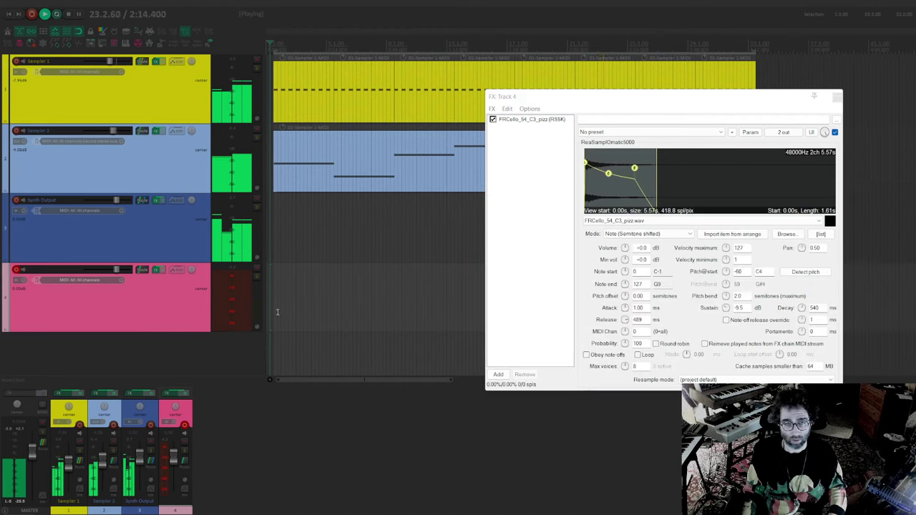
Draw a one-bar MIDI item on Track 4 aligned with the start of the sampler clips and open it for note editing
click(273, 274)
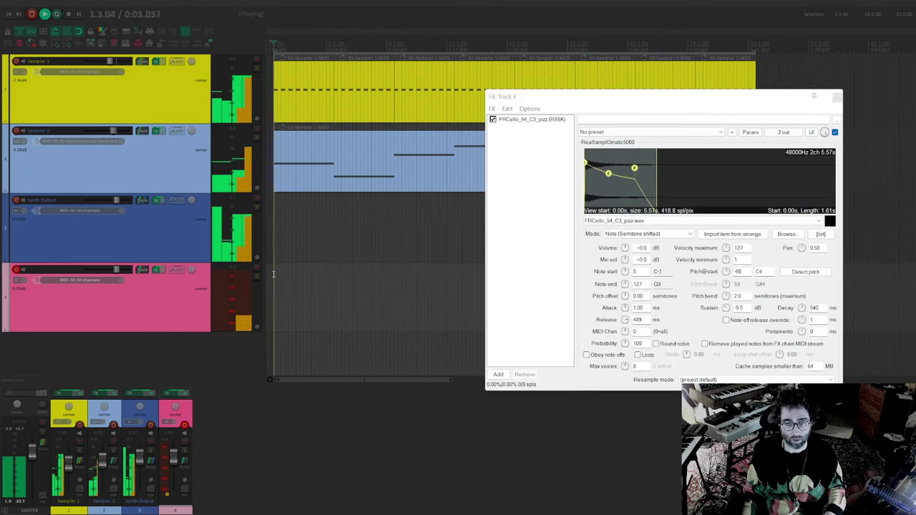
drag(276, 277, 293, 275)
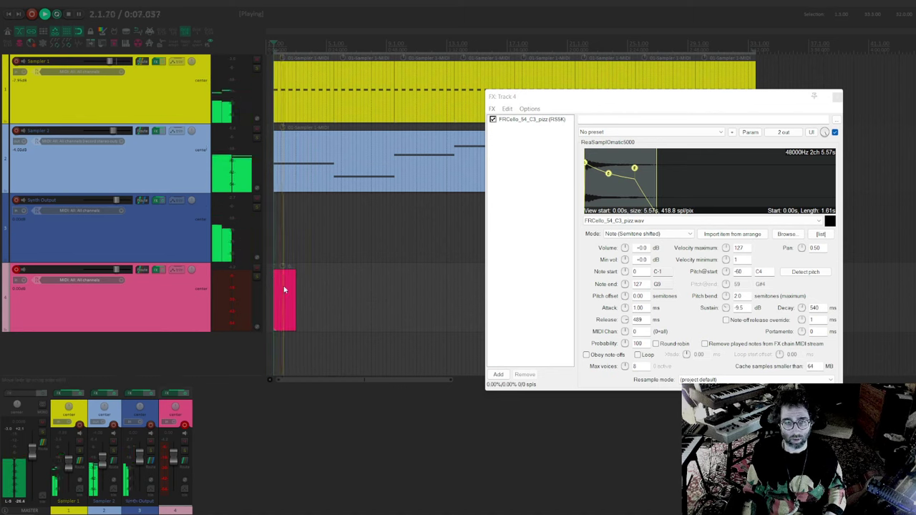
double_click(286, 294)
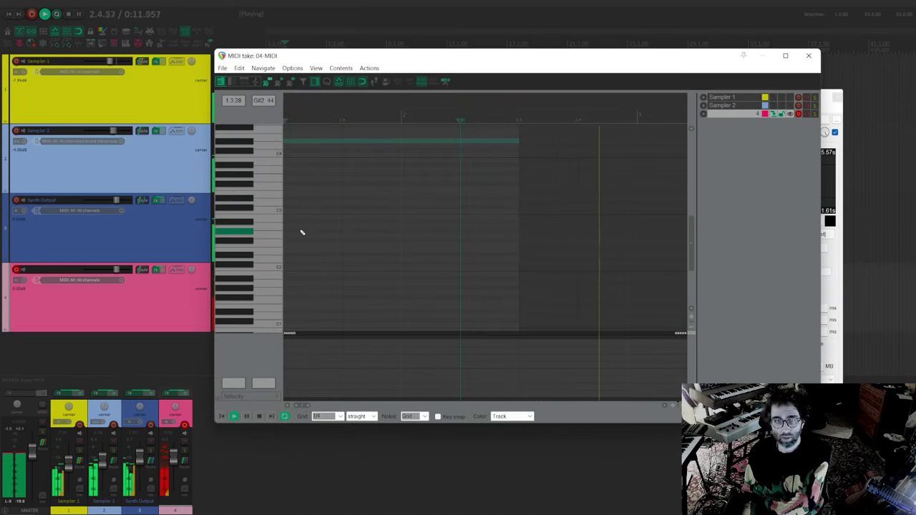
Fill the MIDI item with four consecutive quarter notes on C6 and close the MIDI editor
scroll(269, 281, up, 4)
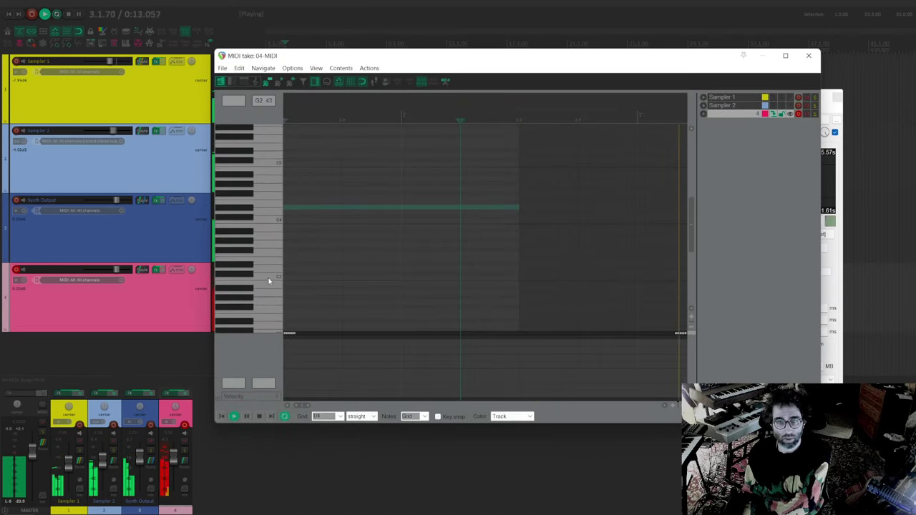
scroll(269, 279, up, 3)
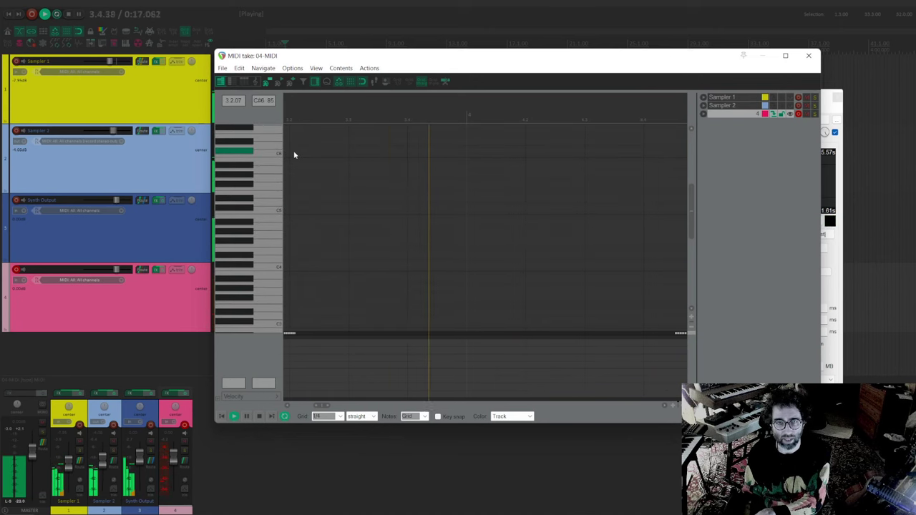
scroll(446, 220, up, 1)
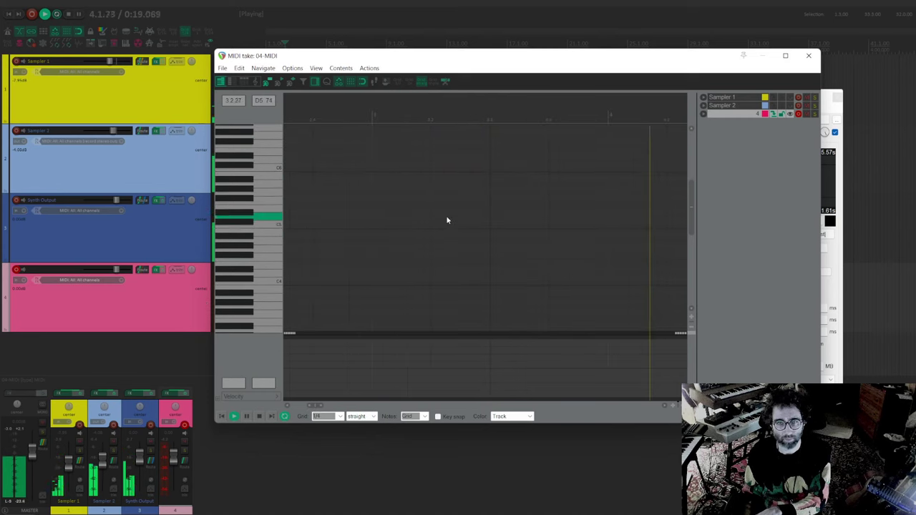
scroll(386, 199, down, 4)
scroll(379, 193, up, 3)
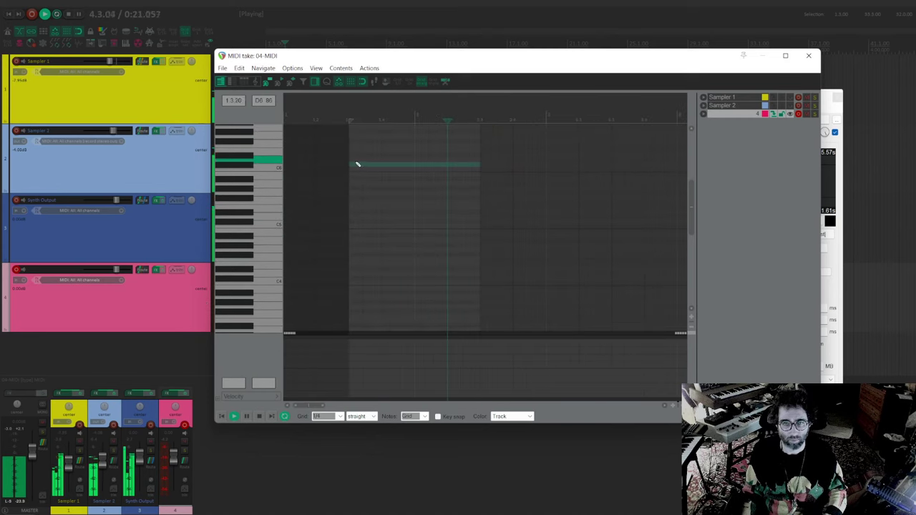
click(355, 169)
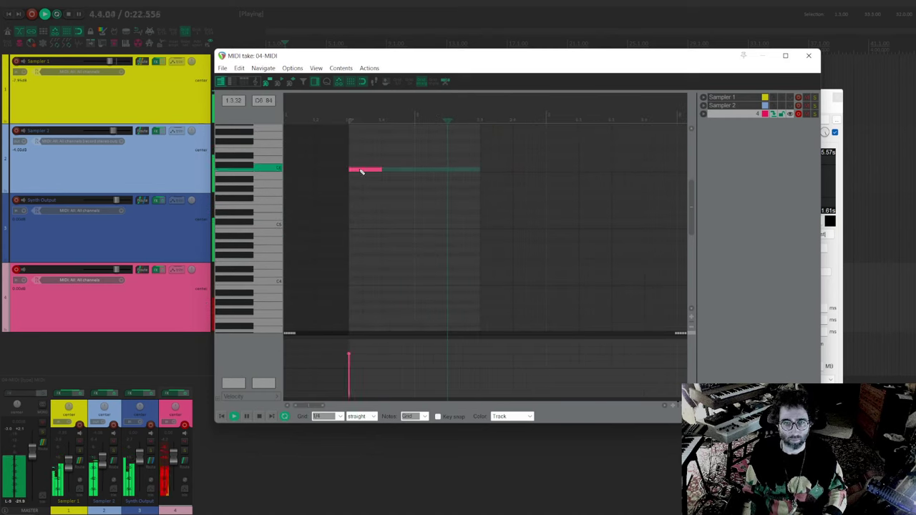
click(398, 170)
click(433, 169)
click(458, 169)
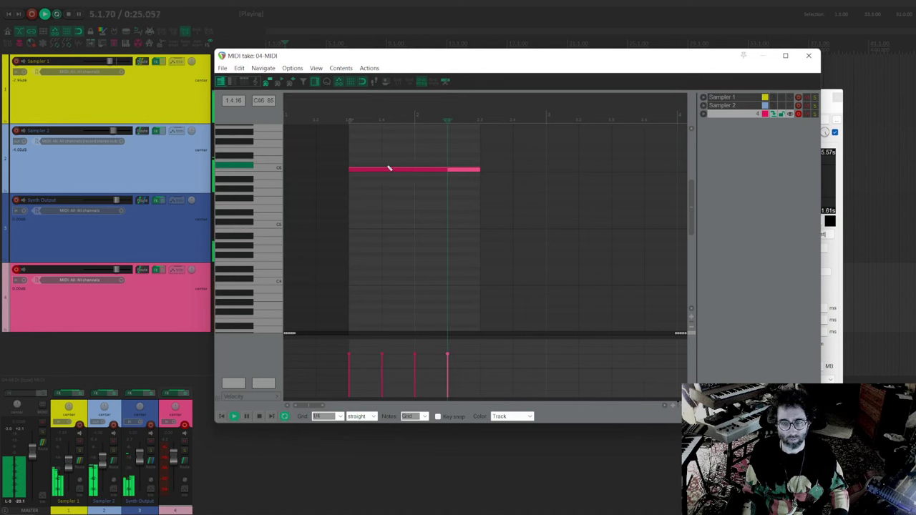
key(Escape)
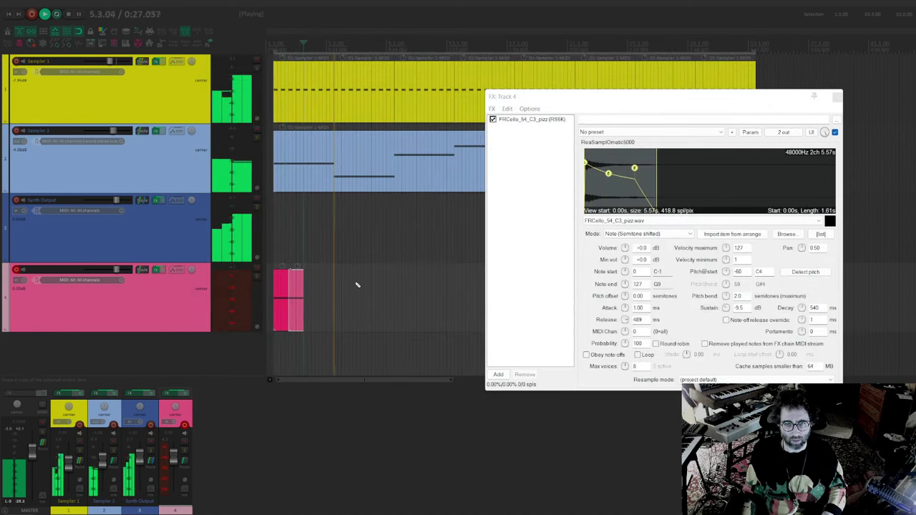
Duplicate the one-bar MIDI item repeatedly along Track 4 up to the end of the Sampler 1 and Sampler 2 clips
key(ctrl+d)
key(ctrl+d)
key(ctrl+d)
key(ctrl+d)
key(ctrl+d)
key(ctrl+d)
key(ctrl+d)
key(ctrl+d)
key(ctrl+d)
key(ctrl+d)
key(ctrl+d)
key(ctrl+d)
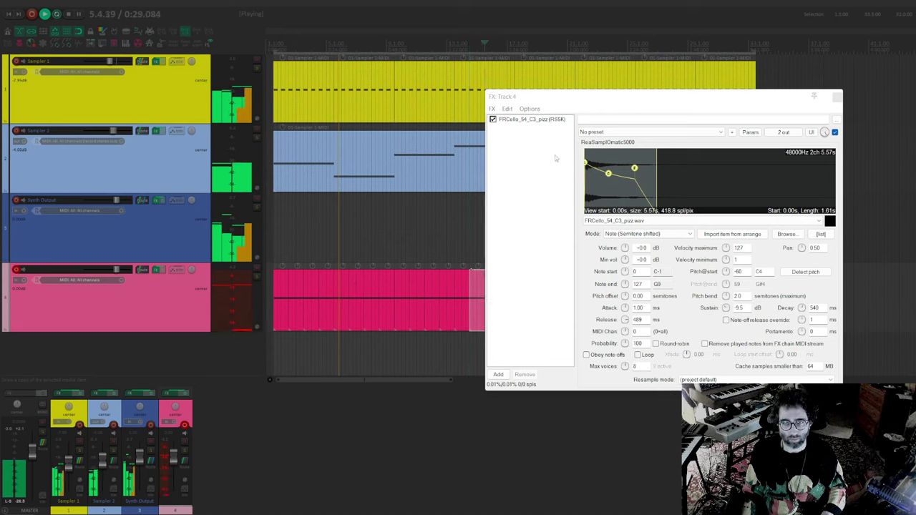
drag(551, 95, 624, 316)
key(ctrl+d)
key(ctrl+d)
key(ctrl+d)
key(ctrl+d)
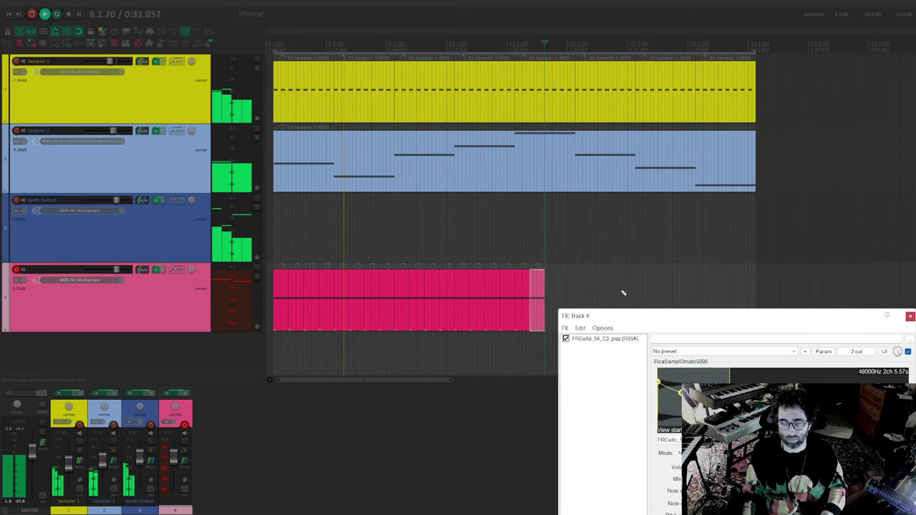
key(ctrl+d)
key(ctrl+d)
key(ctrl+d)
key(ctrl+d)
key(ctrl+d)
key(ctrl+d)
key(ctrl+d)
key(ctrl+d)
key(ctrl+d)
key(ctrl+d)
key(ctrl+d)
key(ctrl+d)
key(ctrl+d)
key(ctrl+d)
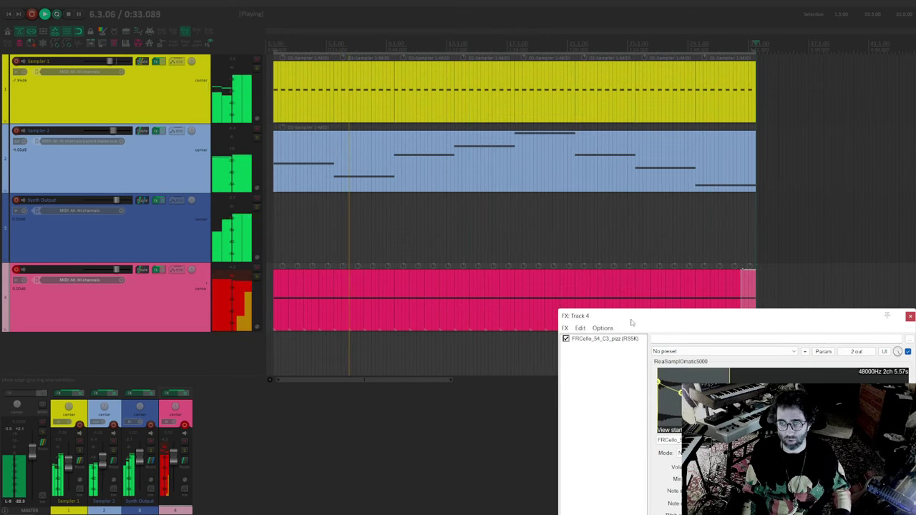
Add JS: MIDI Modal Randomness to Track 4 and place it before the cello sampler in the FX chain
drag(631, 323, 527, 143)
double_click(502, 187)
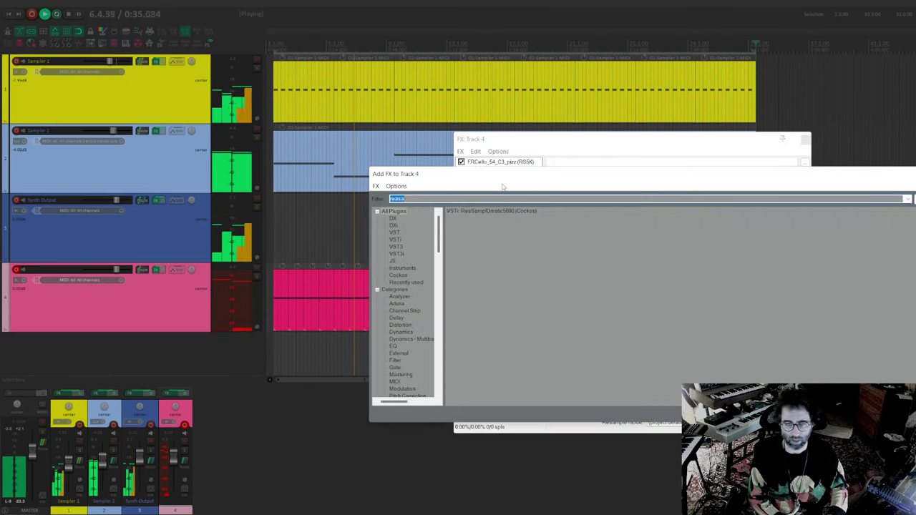
text(modal)
key(Return)
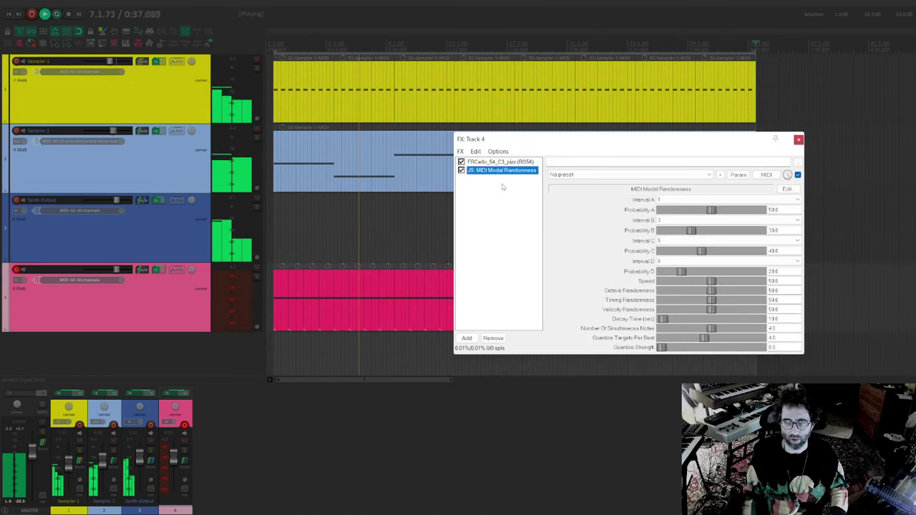
drag(512, 170, 510, 161)
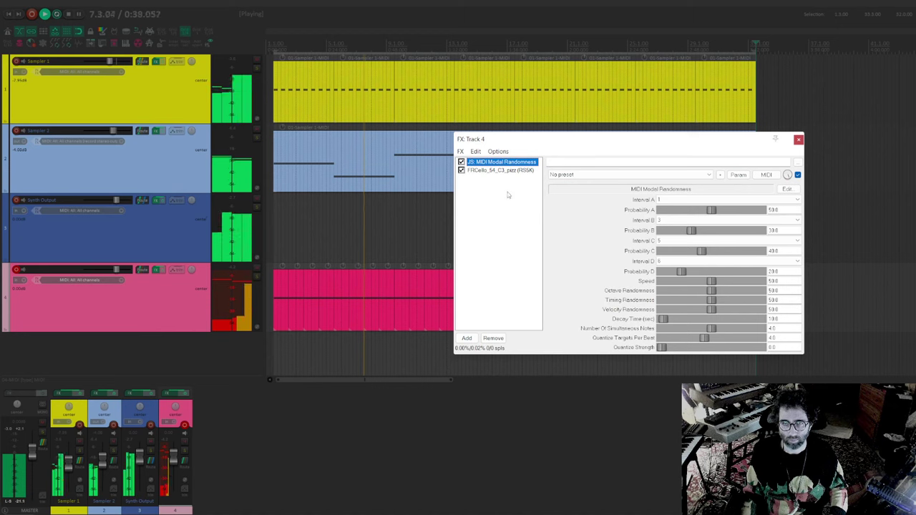
Set Interval D to 7 in Track 4's MIDI Modal Randomness effect
drag(577, 143, 485, 127)
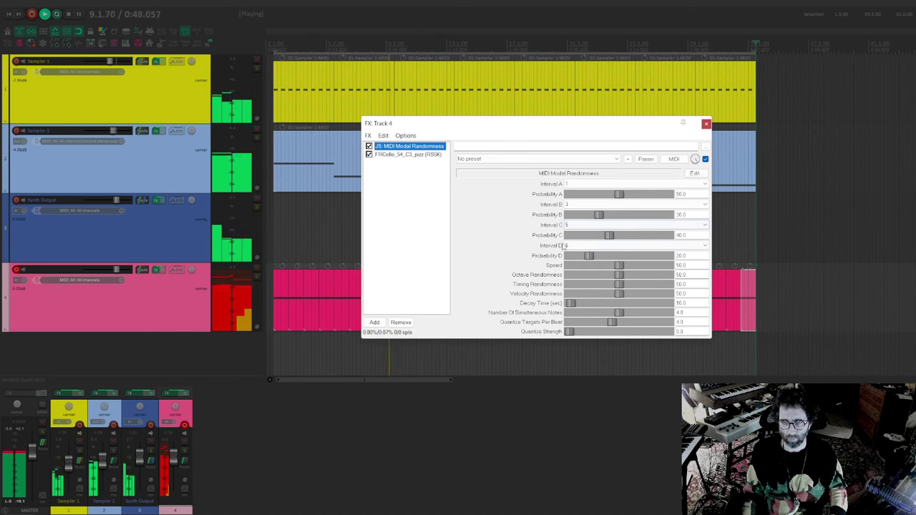
click(565, 246)
click(594, 316)
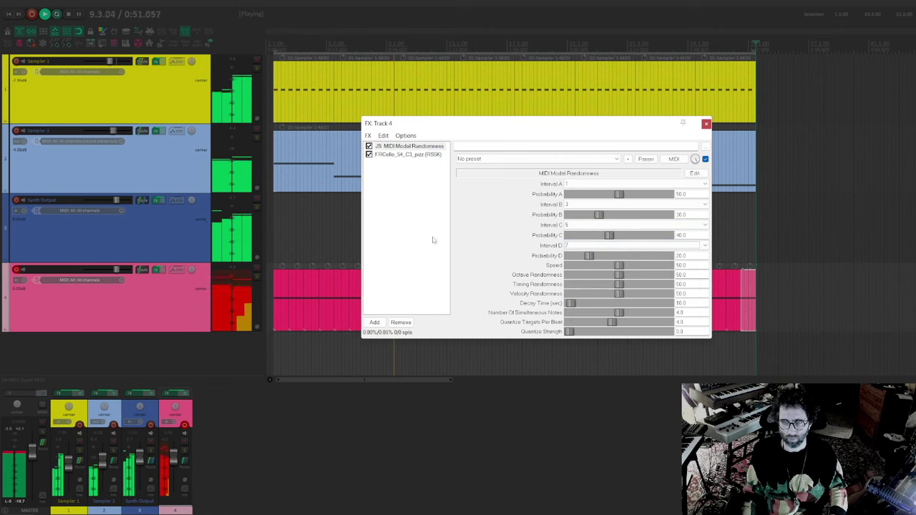
Set Interval B to 2 in Track 4's MIDI Modal Randomness, keeping Interval D at 7
click(615, 205)
click(572, 226)
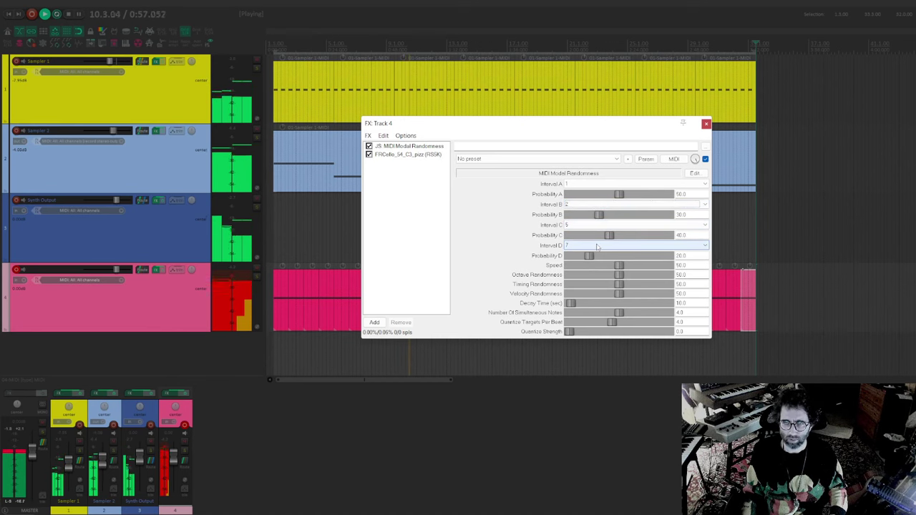
click(598, 247)
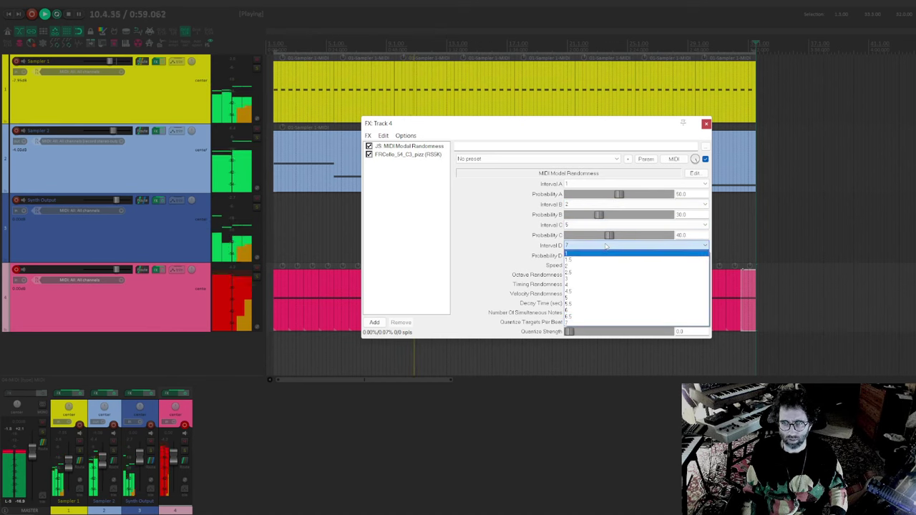
click(429, 242)
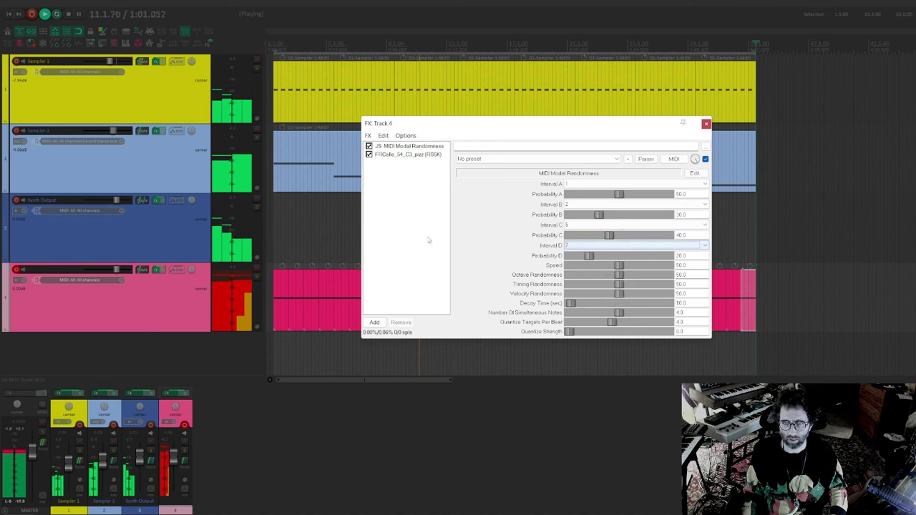
Set Interval A to 2 and Interval B to 3 in Track 4's MIDI Modal Randomness
click(581, 185)
click(588, 205)
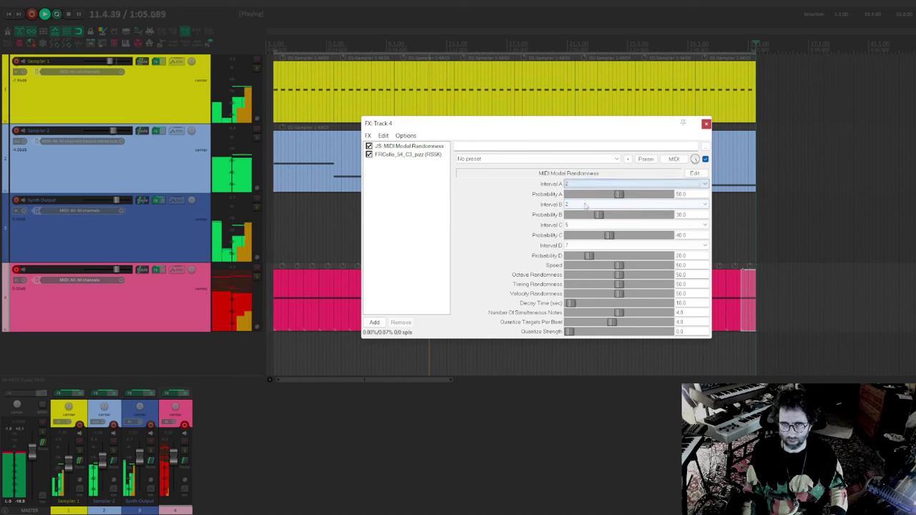
click(587, 205)
click(583, 238)
click(443, 246)
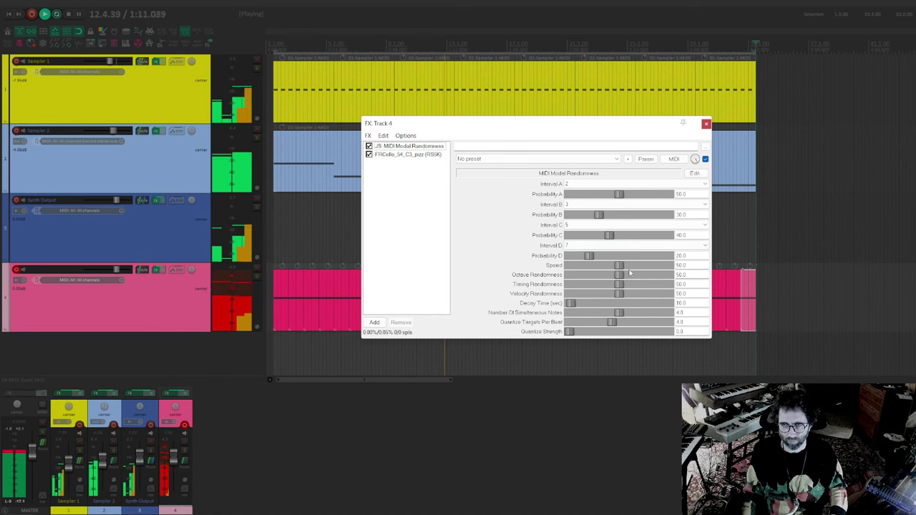
Lower MIDI Modal Randomness's Speed to 8 and its Quantize Targets Per Beat to 1
drag(613, 265, 580, 267)
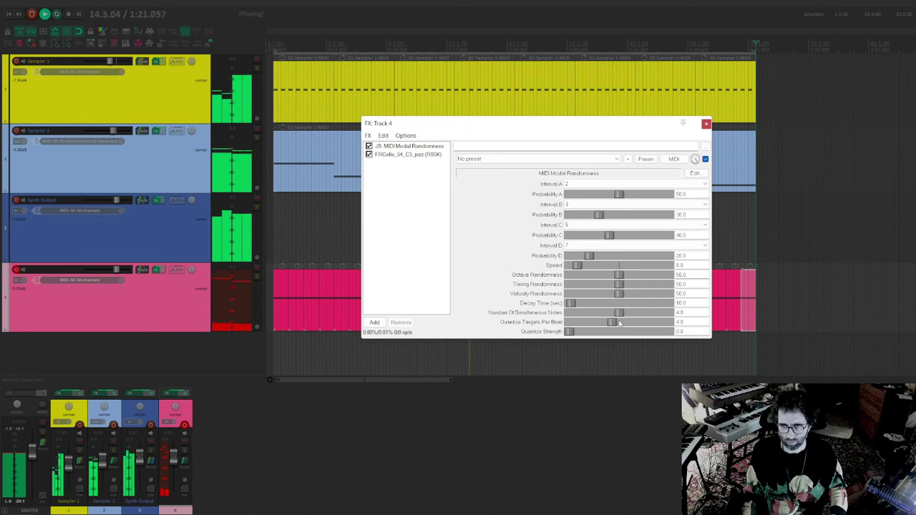
drag(620, 324, 602, 326)
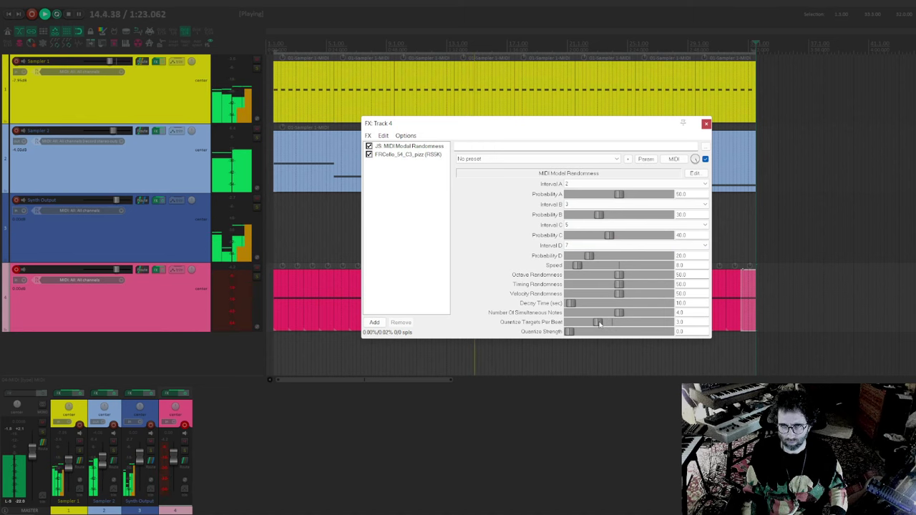
drag(600, 323, 578, 324)
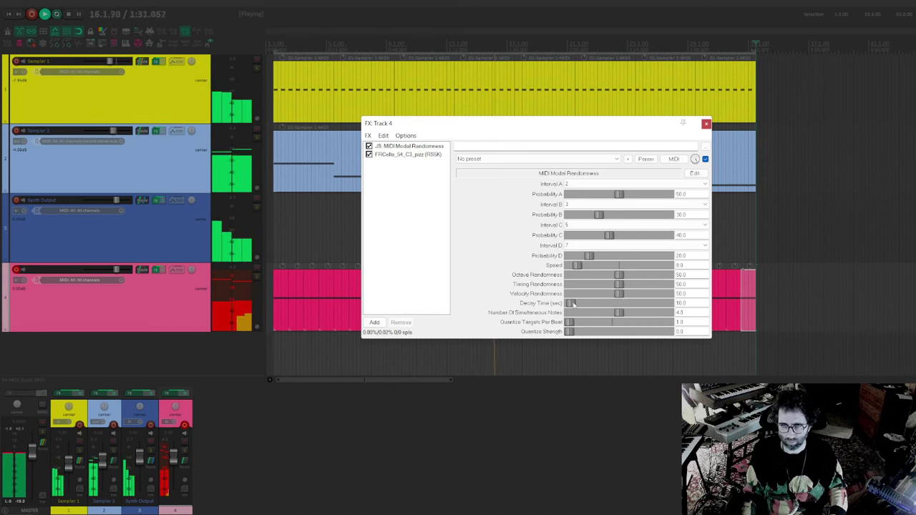
Set Timing Randomness to 80, Velocity Randomness to 68 and Octave Randomness to 18 in MIDI Modal Randomness
drag(620, 295, 647, 289)
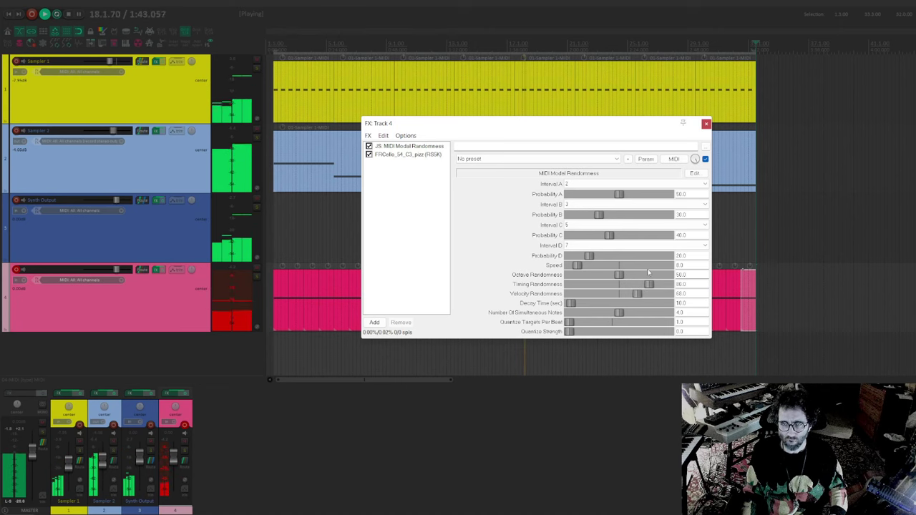
drag(617, 275, 589, 278)
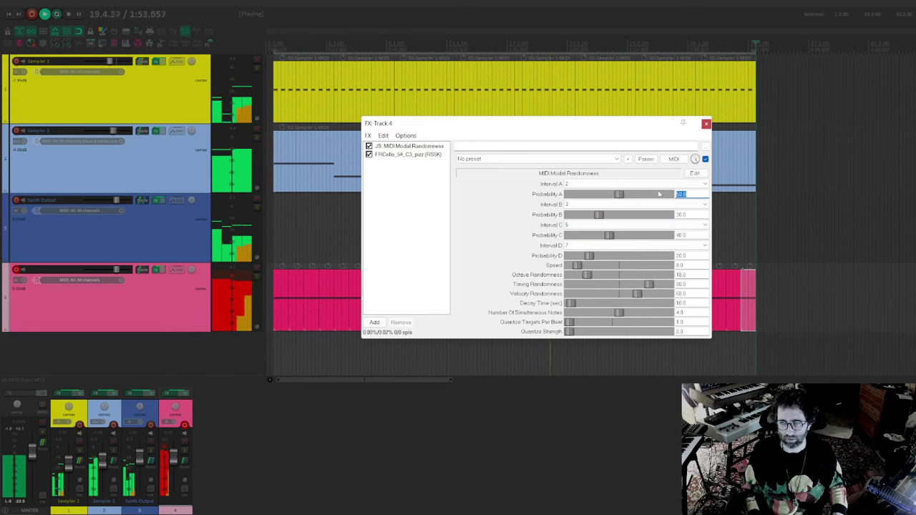
Set Probability A to 10 and Probability B to 8 in MIDI Modal Randomness
key(Return)
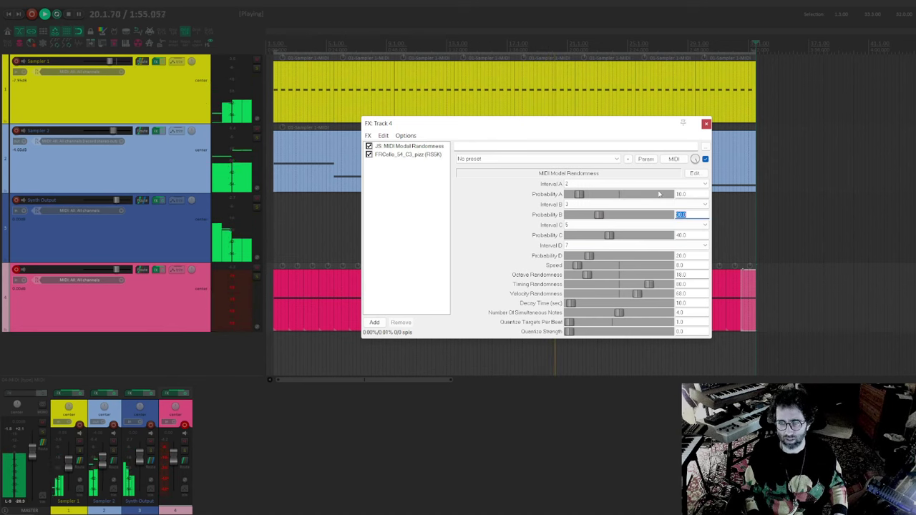
text(50)
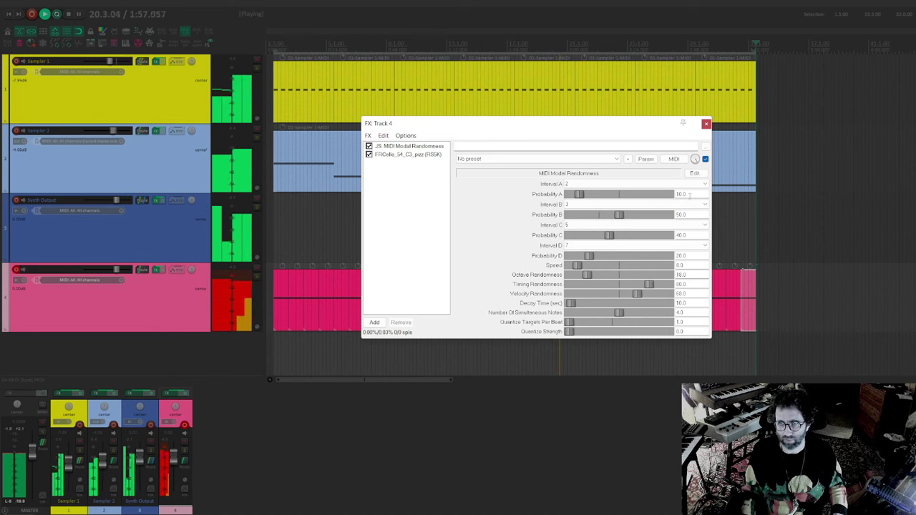
key(Return)
click(694, 219)
click(698, 217)
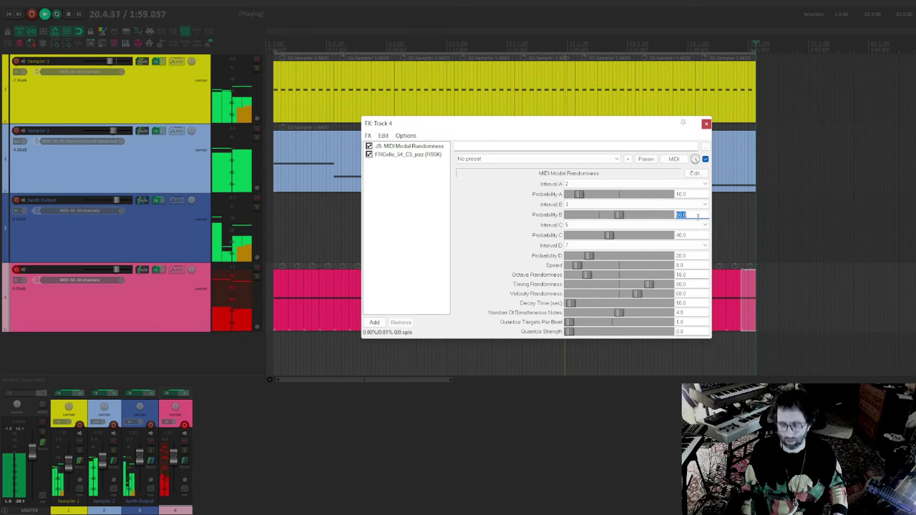
text(8)
key(Return)
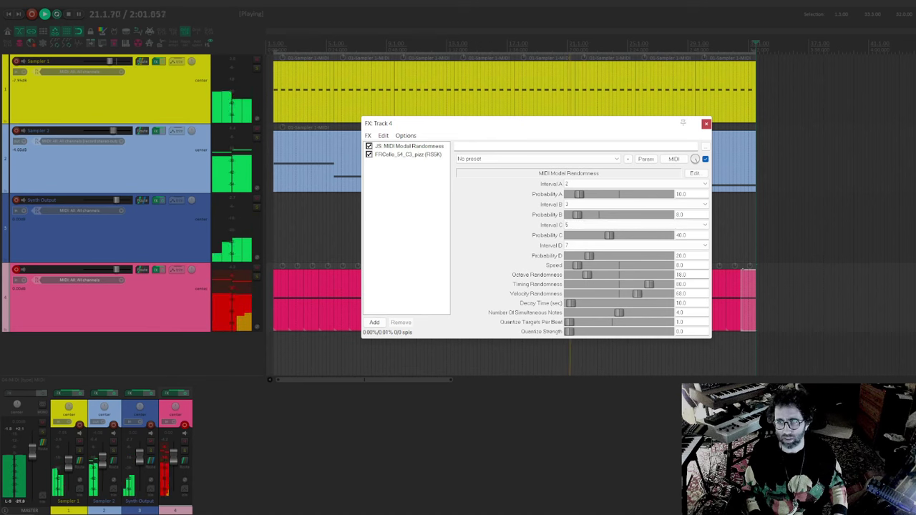
Set Probability C to 5 and Probability D to 3 in MIDI Modal Randomness
click(681, 235)
text(5)
key(Return)
key(Tab)
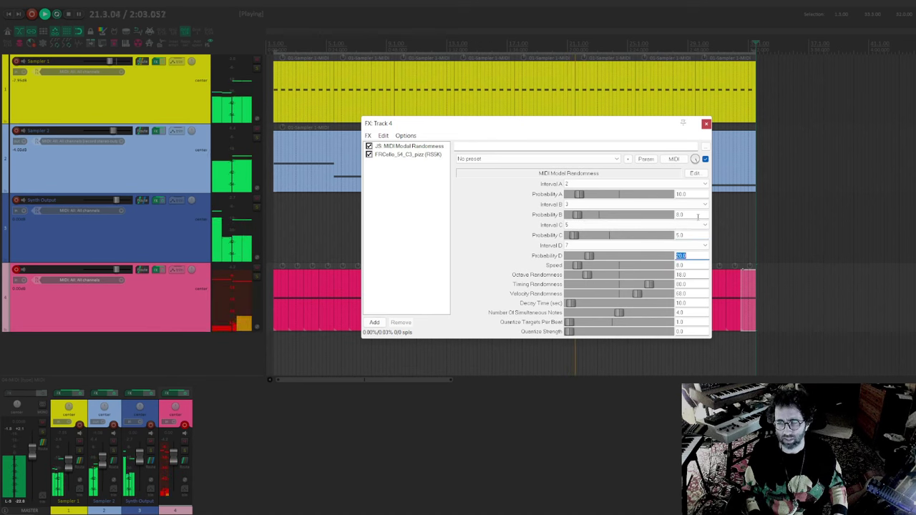
key(Tab)
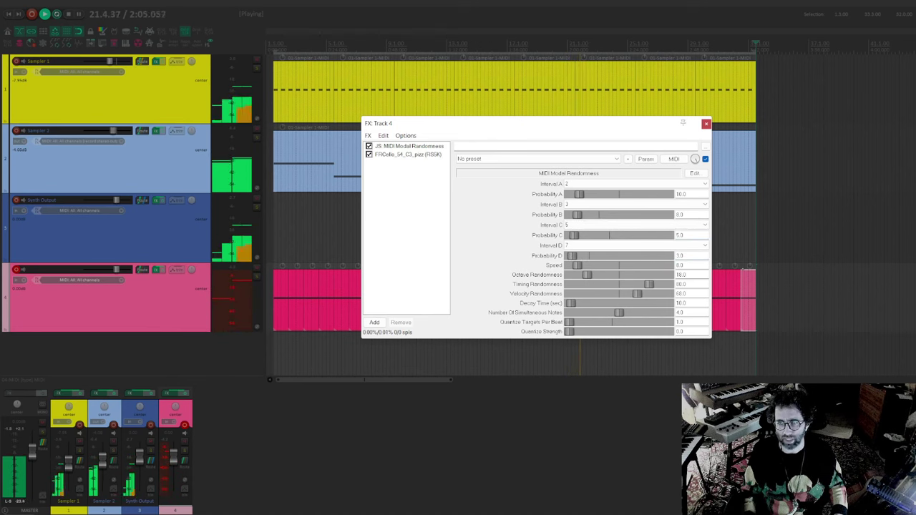
Add ReaVerb after the cello sampler in Track 4's FX chain and lower its dry level
double_click(413, 204)
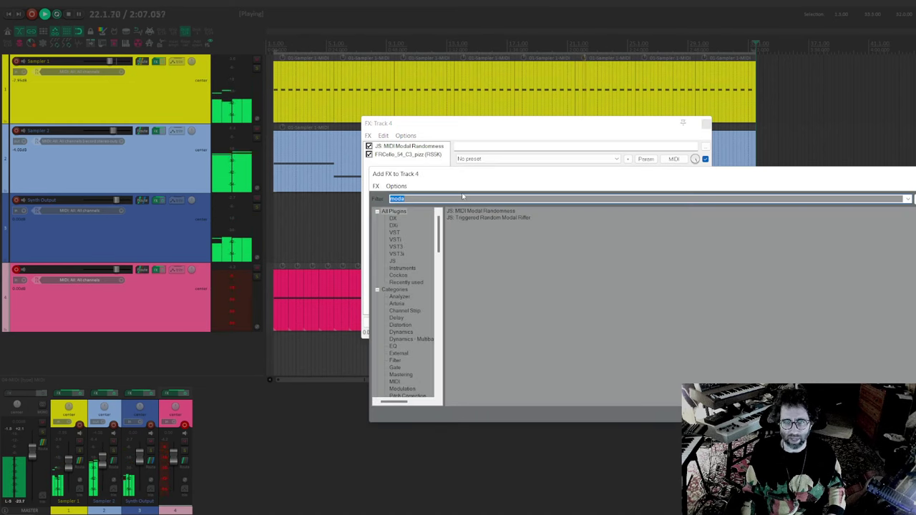
text(rea)
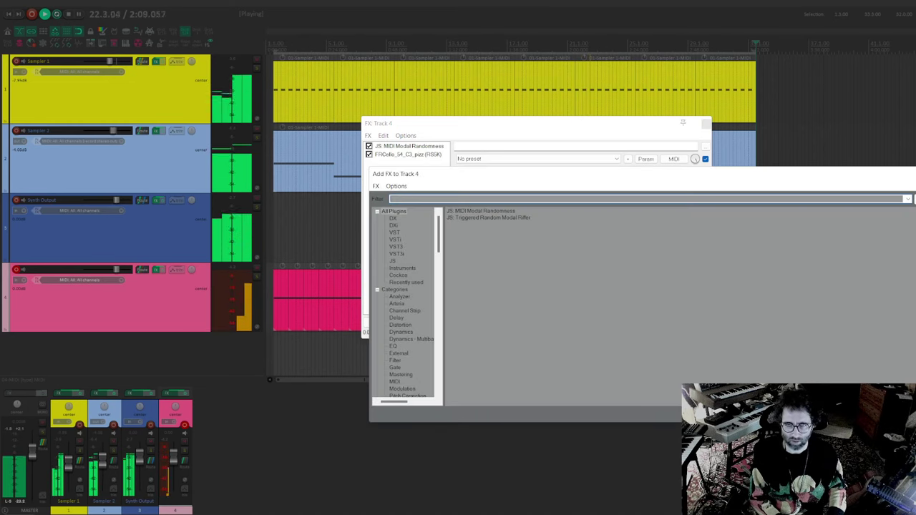
text(verb)
key(Return)
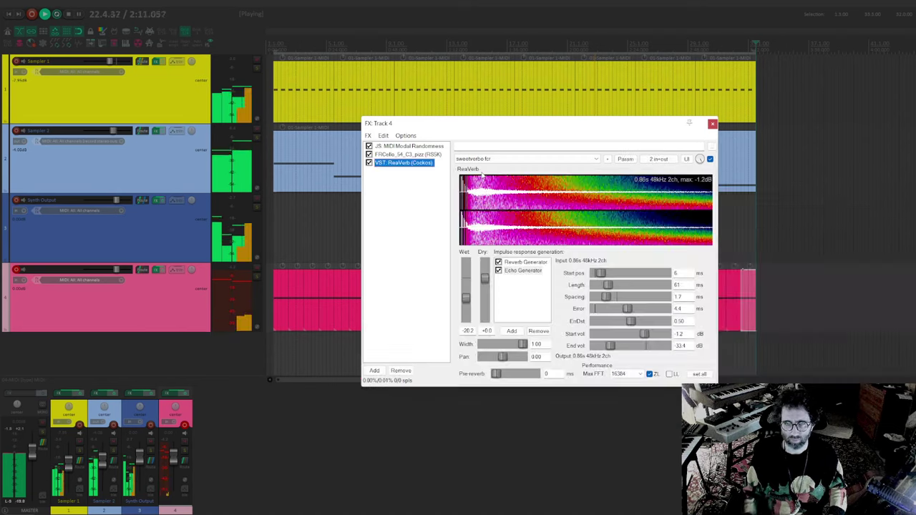
click(485, 281)
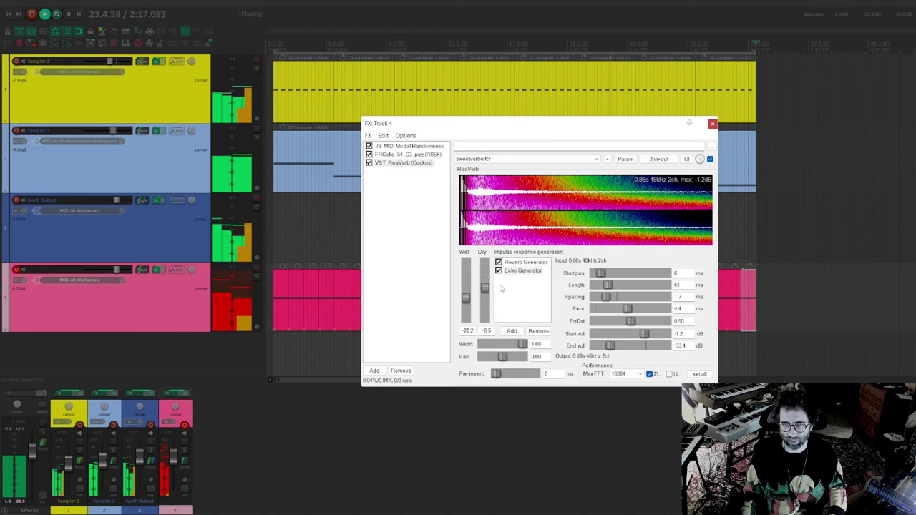
Add a Trim/Gain/Stretch module with Stretch 3.61 to ReaVerb, and set its levels to wet -31.3 dB and dry 0 dB
click(511, 330)
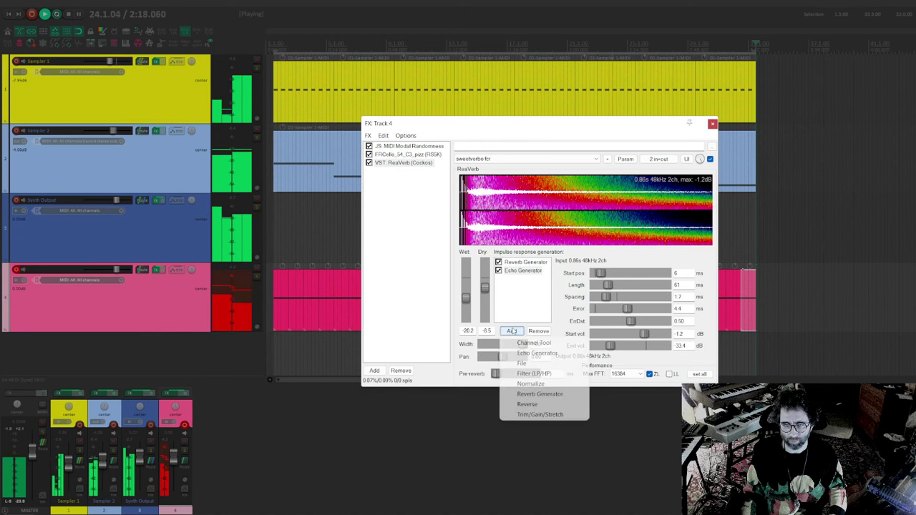
click(540, 416)
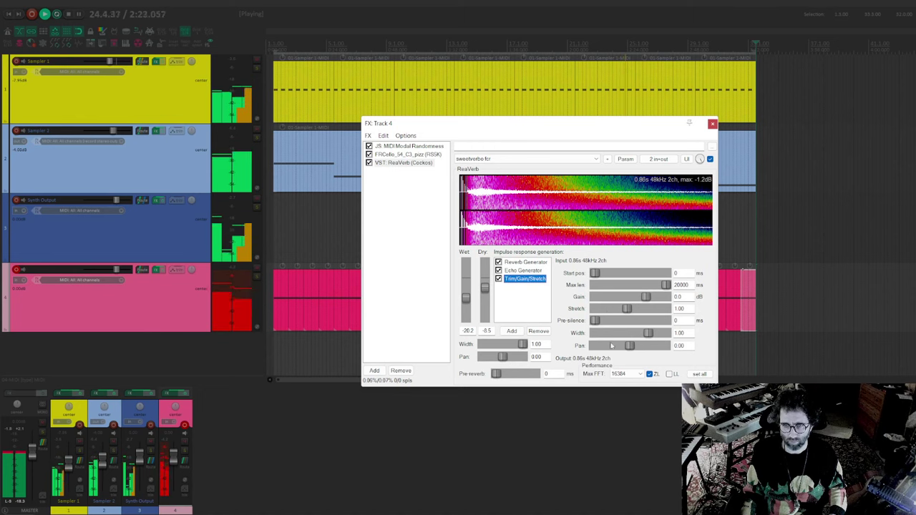
drag(625, 310, 650, 316)
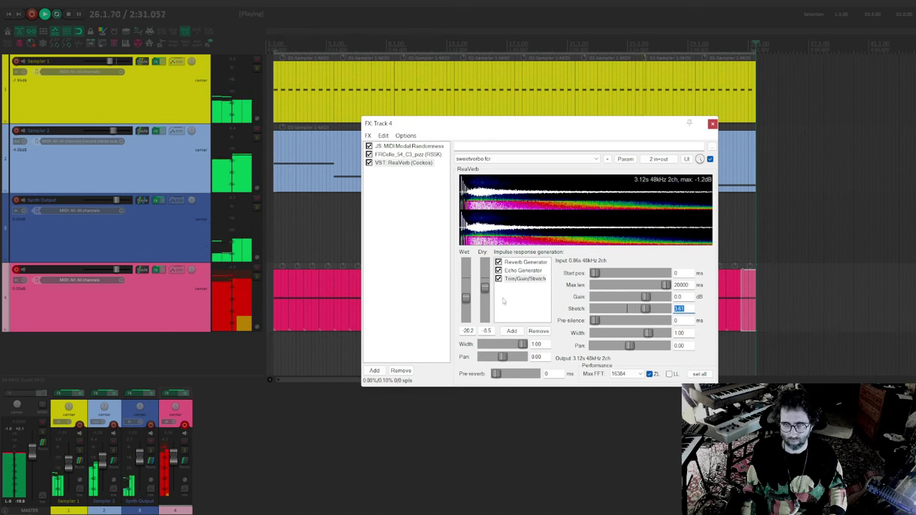
drag(484, 289, 471, 306)
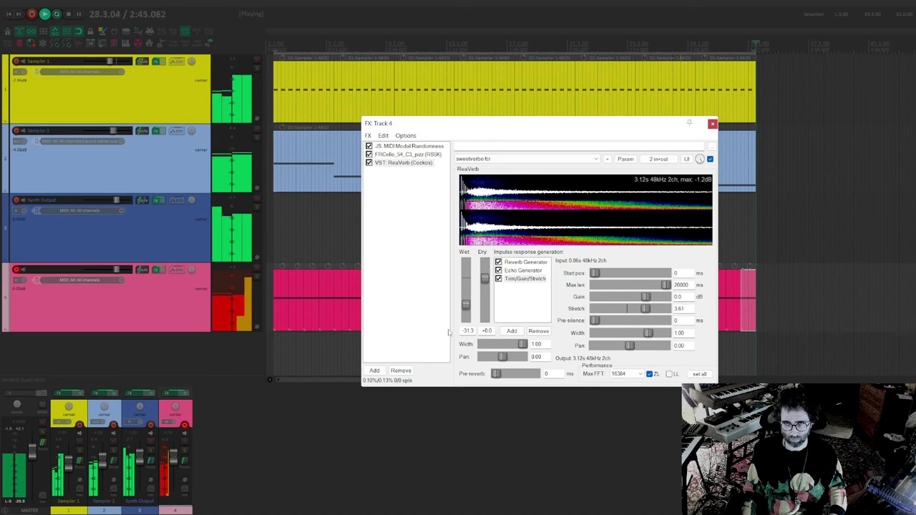
click(422, 264)
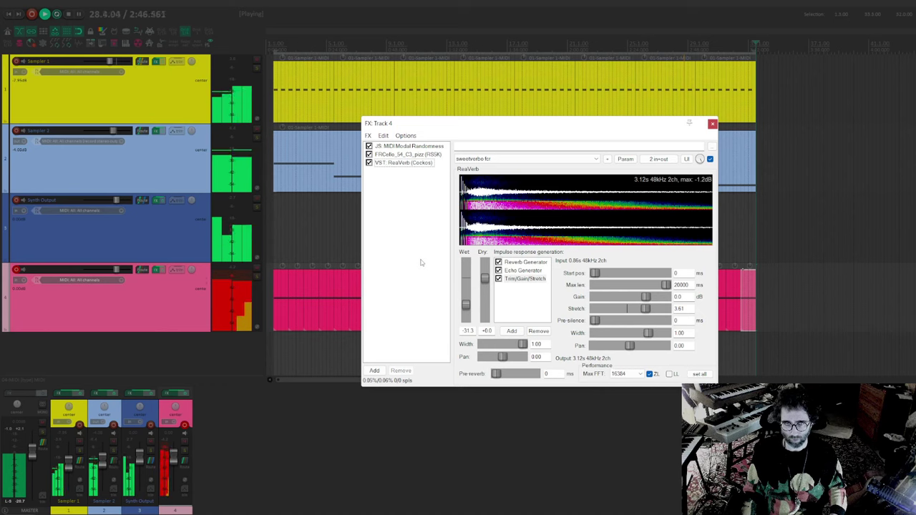
Set the playback Probability of Track 4's FRCello_54_C3_pizz sampler to 40
click(405, 156)
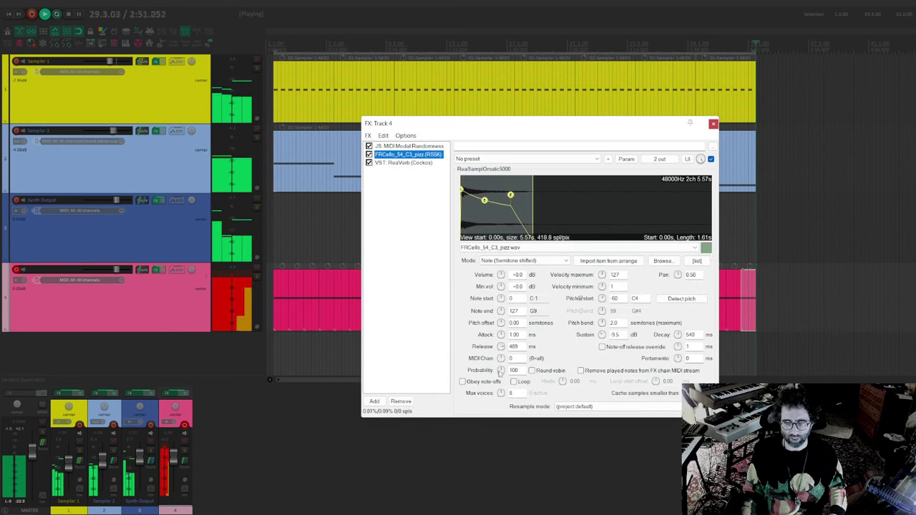
double_click(521, 370)
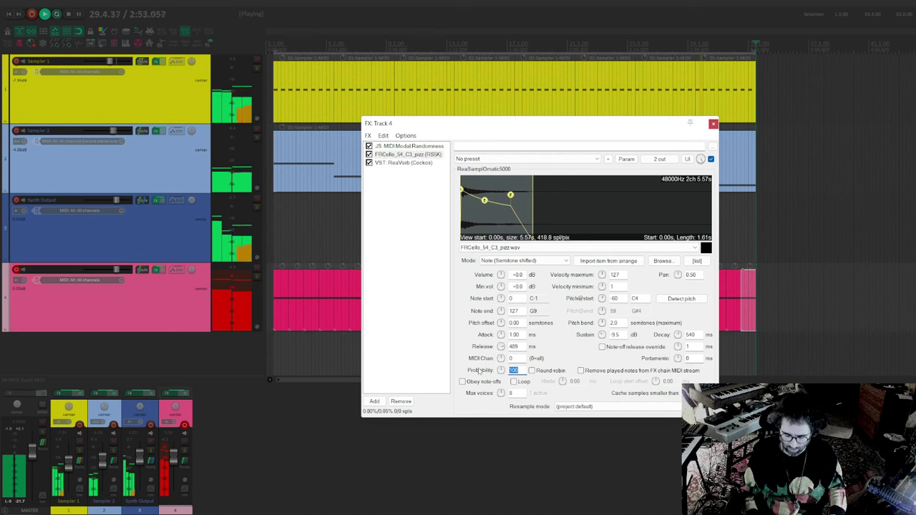
text(40)
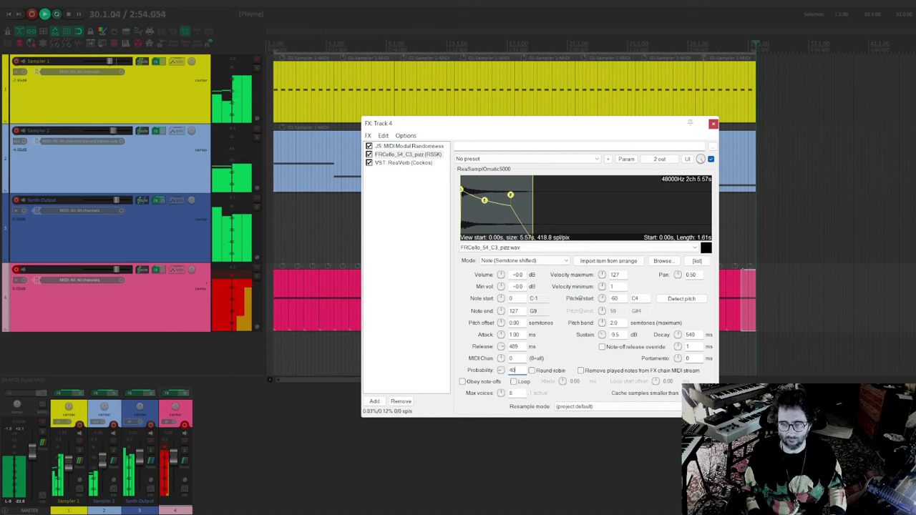
click(423, 340)
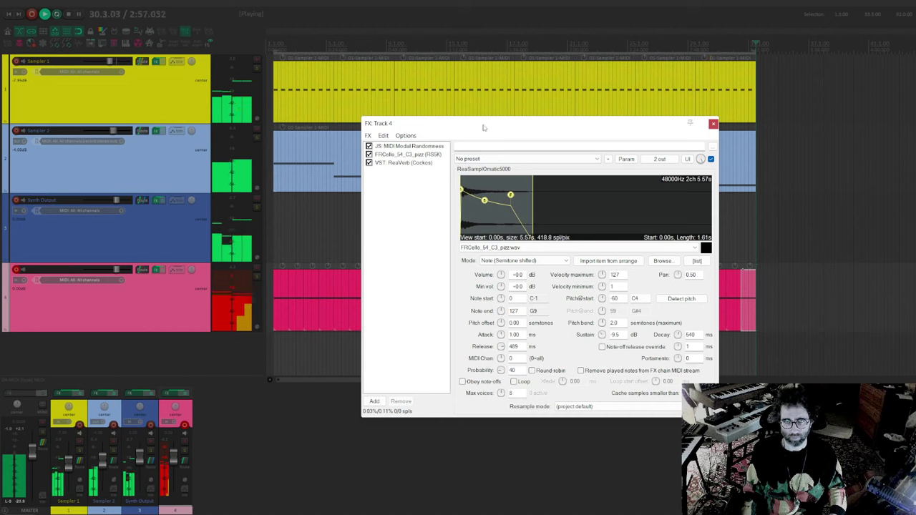
Add ReaEQ after ReaVerb at the end of Track 4's FX chain
drag(483, 127, 456, 119)
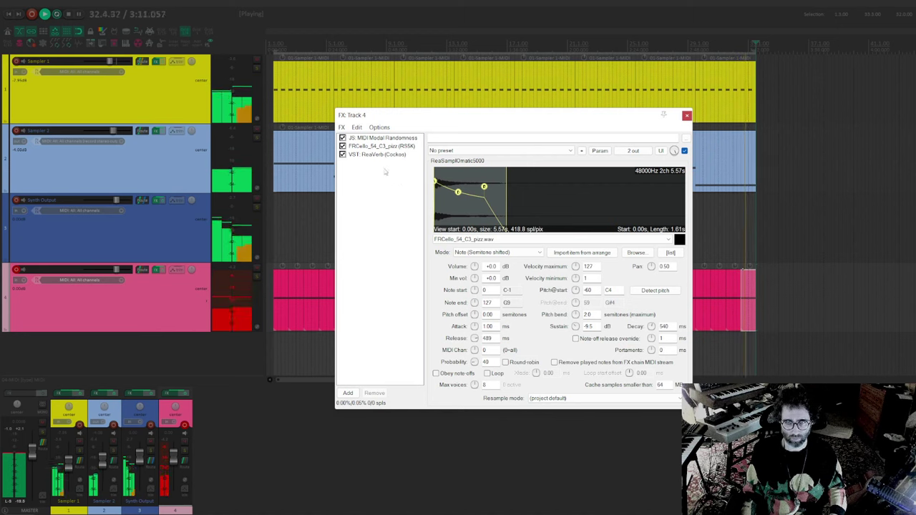
double_click(383, 242)
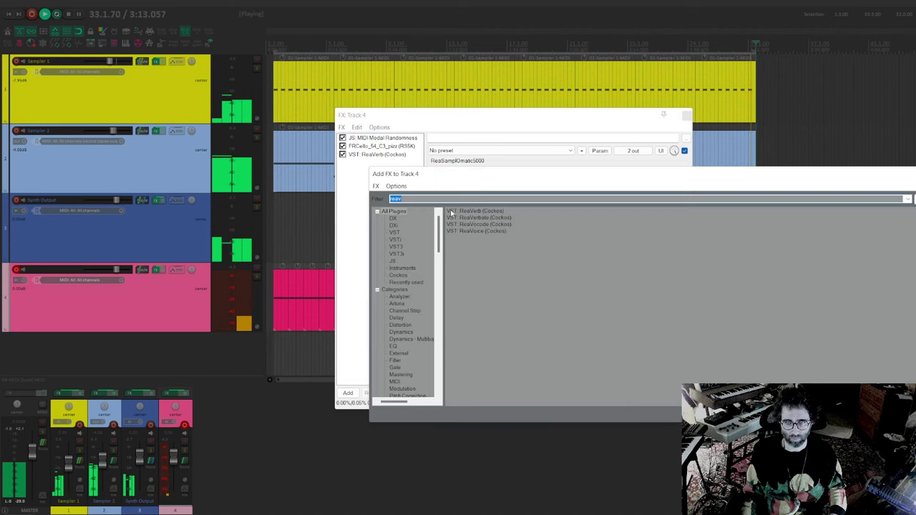
text(reae)
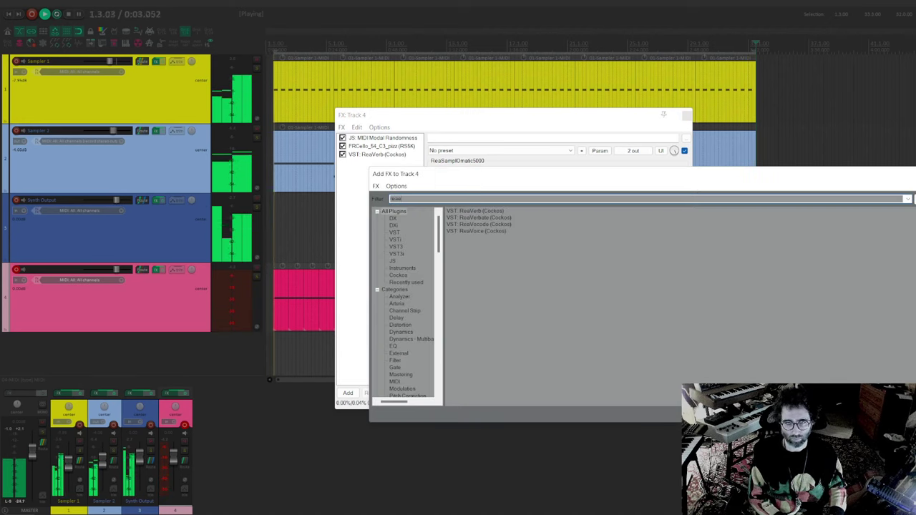
key(Return)
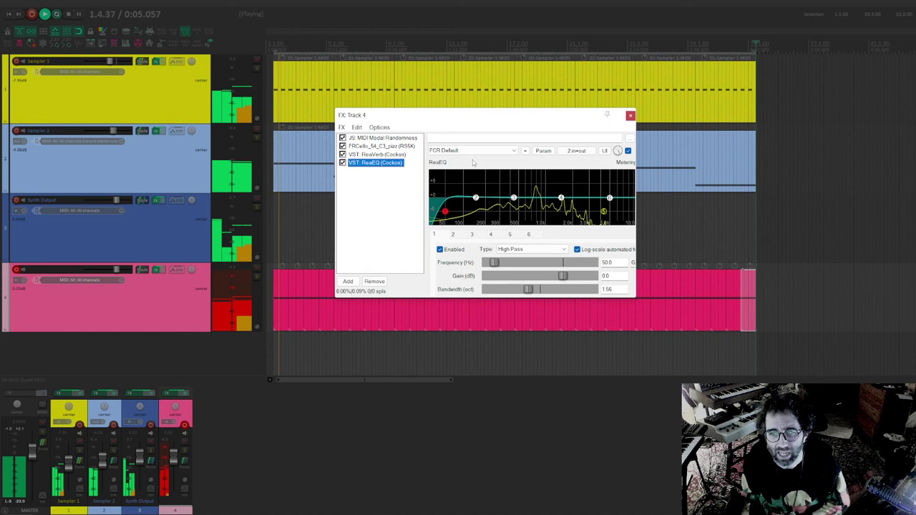
In Track 4's ReaEQ, set the high pass to 172.9 Hz and the low pass to 1456.8 Hz with a 1.00-octave bandwidth
drag(445, 211, 480, 211)
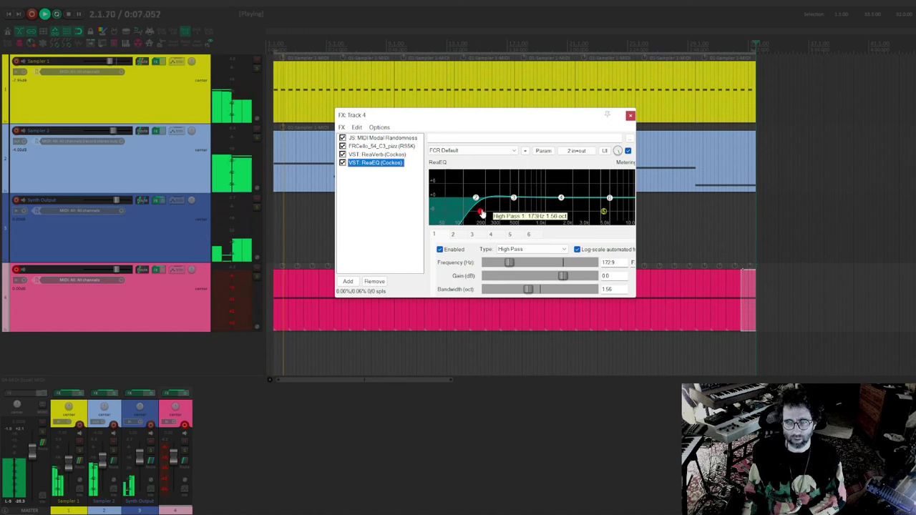
click(603, 212)
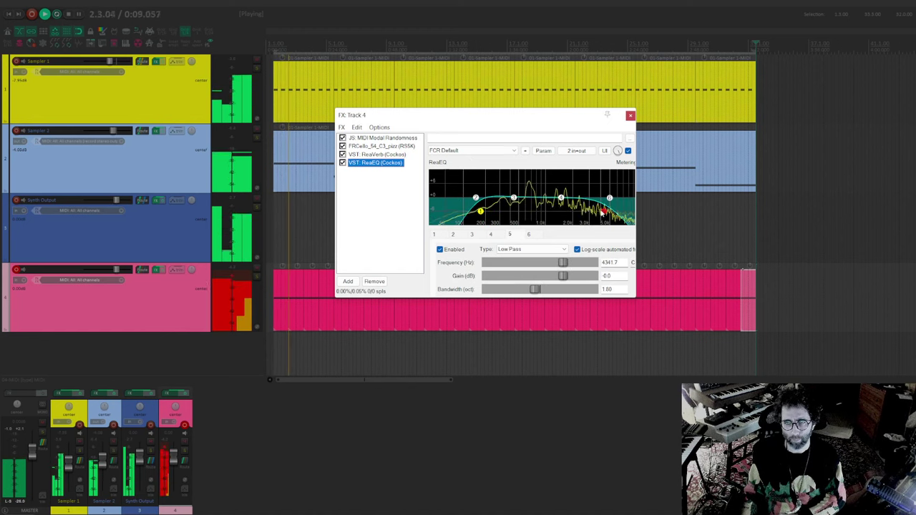
drag(606, 217, 582, 213)
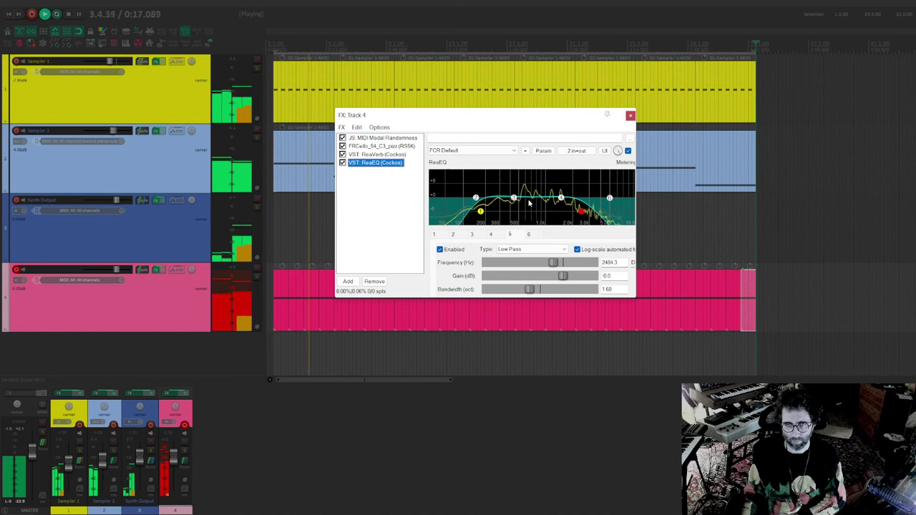
mouse_move(516, 202)
mouse_down()
mouse_move(526, 203)
mouse_move(501, 207)
mouse_move(544, 215)
mouse_move(533, 200)
mouse_move(513, 204)
mouse_move(516, 197)
mouse_up()
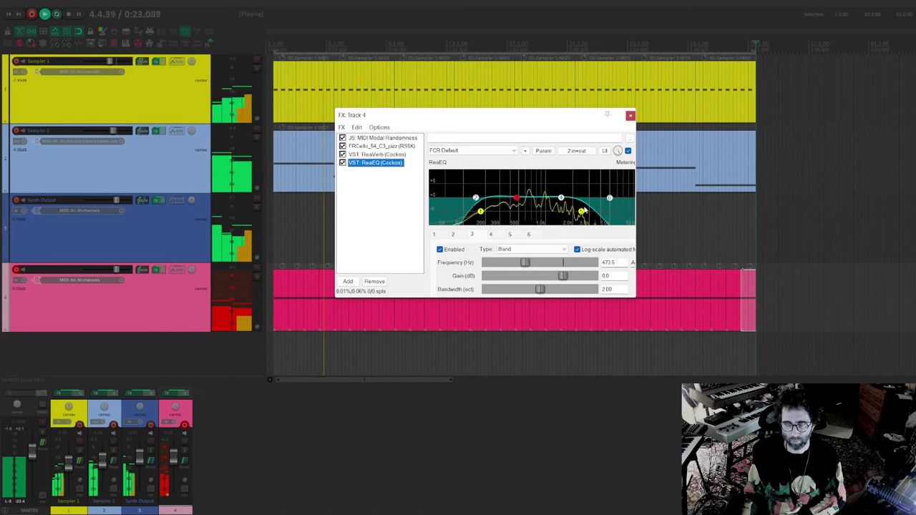
drag(581, 213, 560, 211)
Enable parameter modulation on ReaEQ's low-pass frequency, driven by the audio control signal of track channels 1+2
click(544, 151)
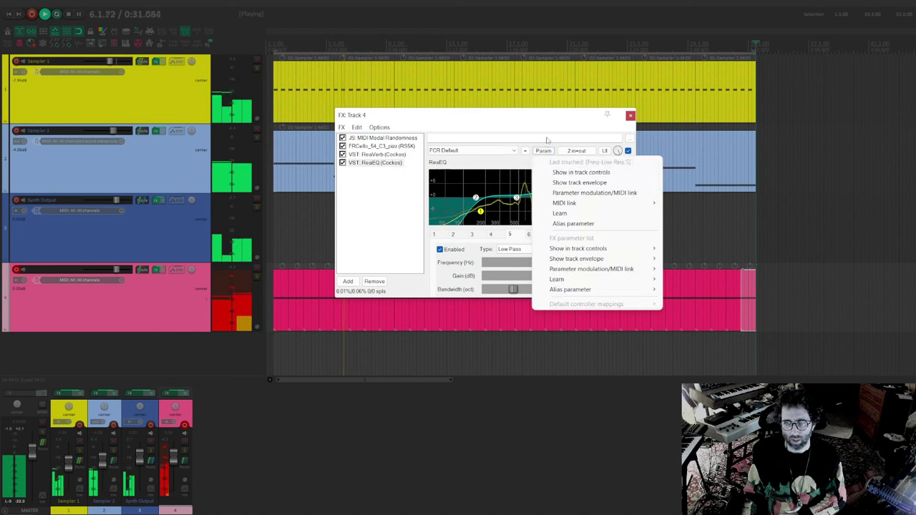
click(566, 194)
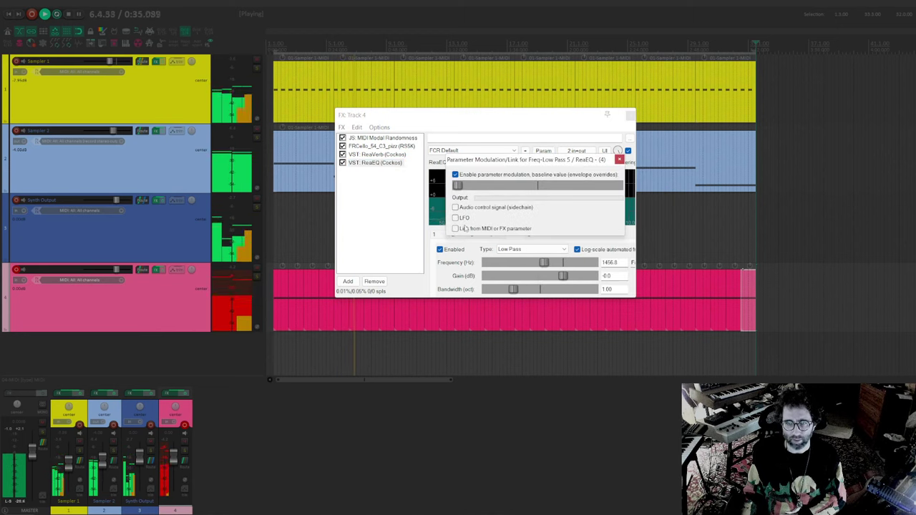
click(491, 208)
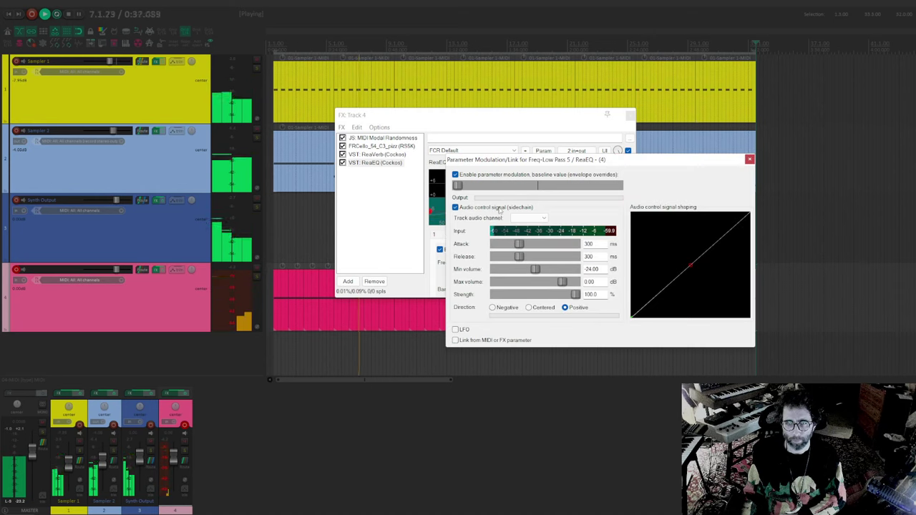
click(529, 218)
click(519, 238)
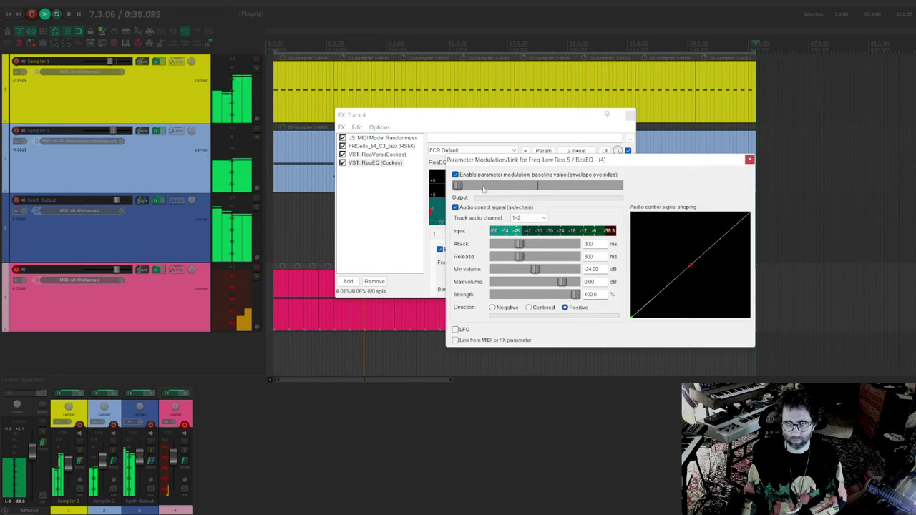
Set the modulation attack to 14 ms and minimum volume to -40.70 dB, and move ReaEQ ahead of ReaVerb in Track 4's FX chain
click(495, 244)
drag(495, 244, 497, 244)
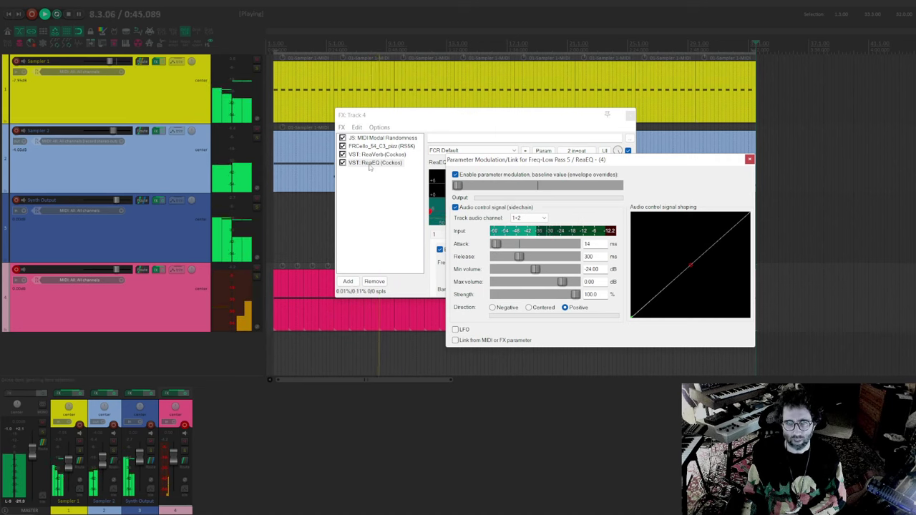
drag(374, 163, 379, 155)
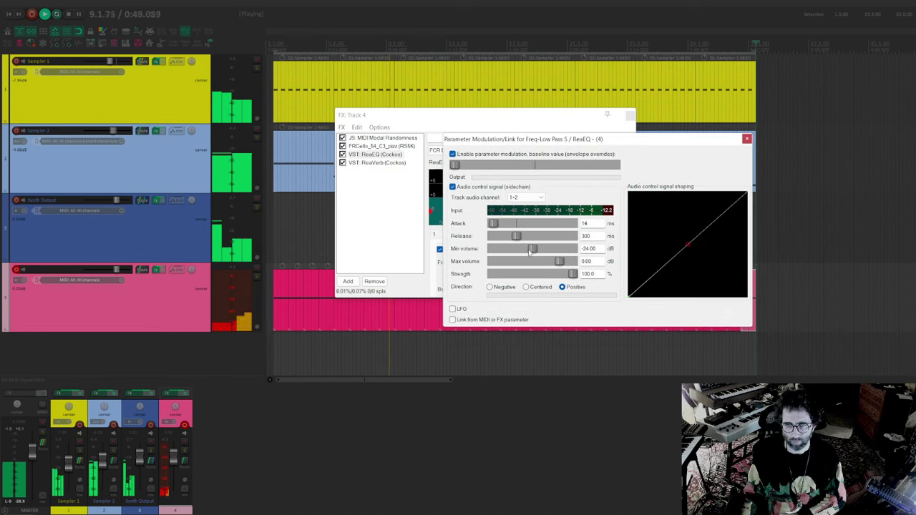
drag(535, 254, 516, 251)
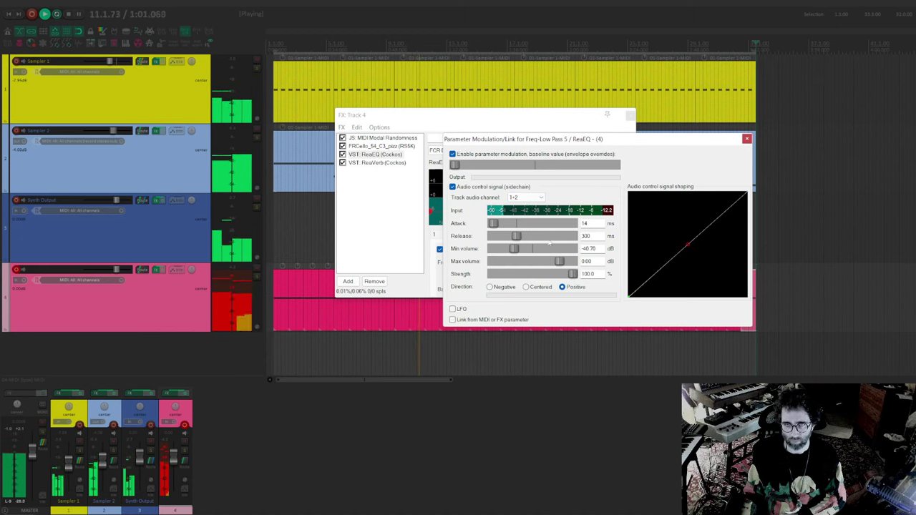
drag(518, 146, 483, 263)
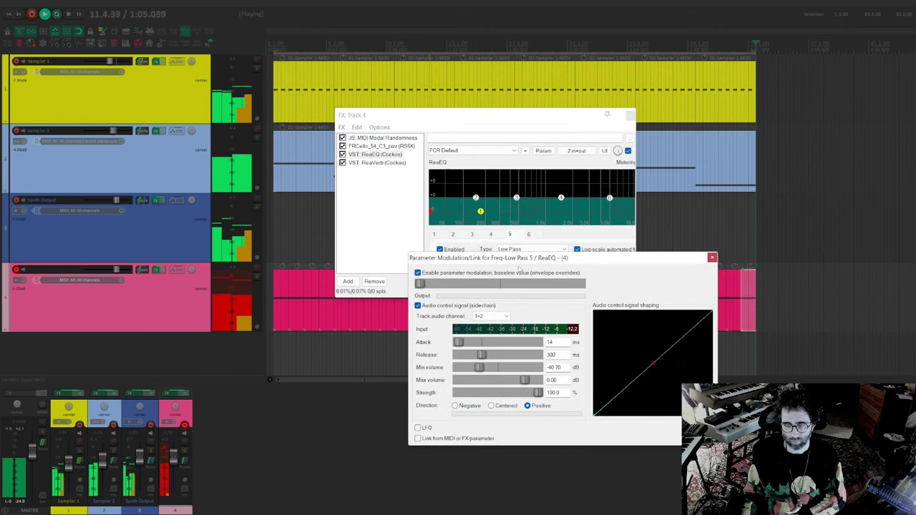
drag(540, 259, 515, 243)
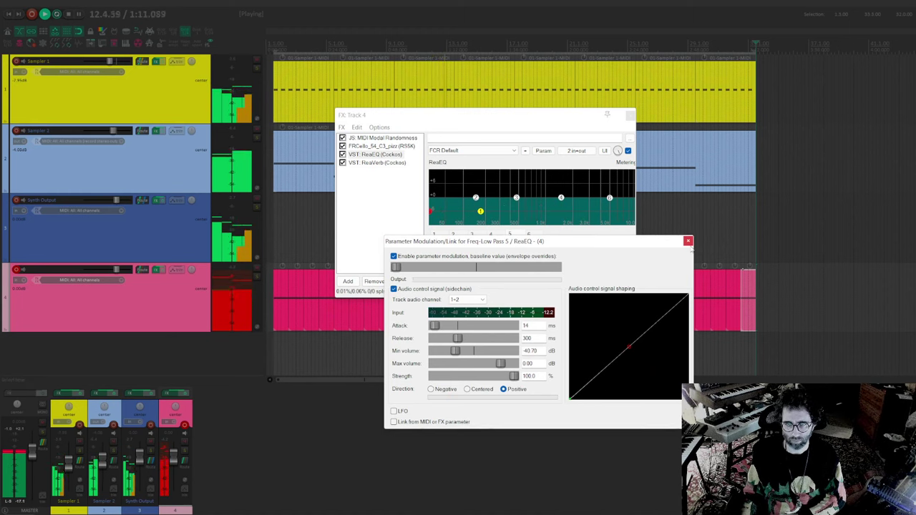
click(688, 241)
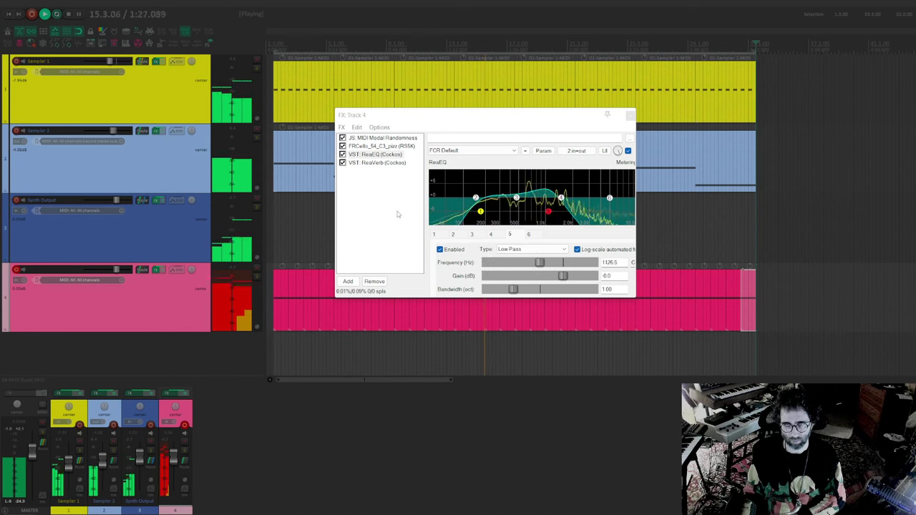
click(398, 213)
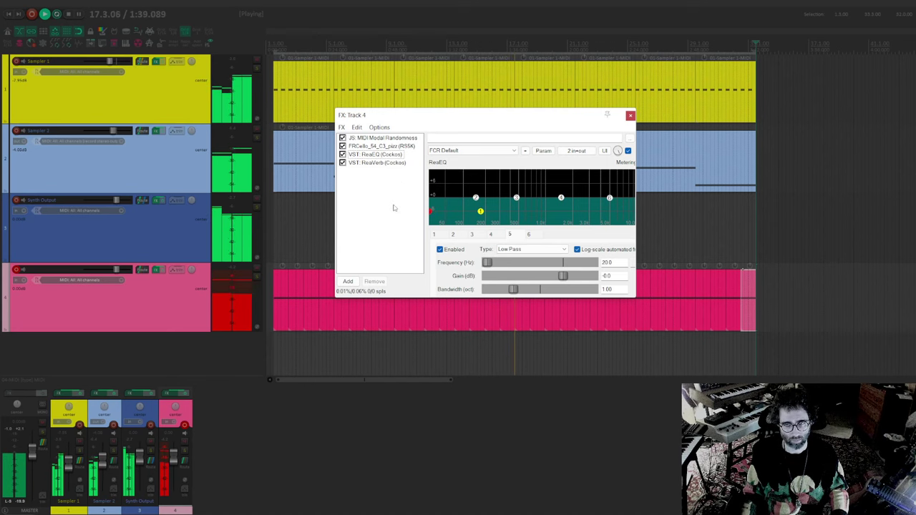
key(Escape)
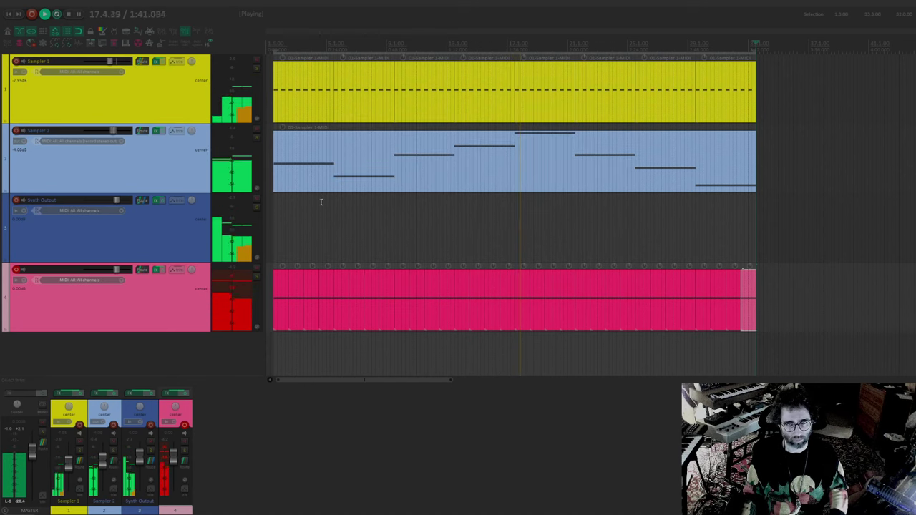
Restart playback from the beginning of the arrangement to listen to all the tracks together
click(194, 106)
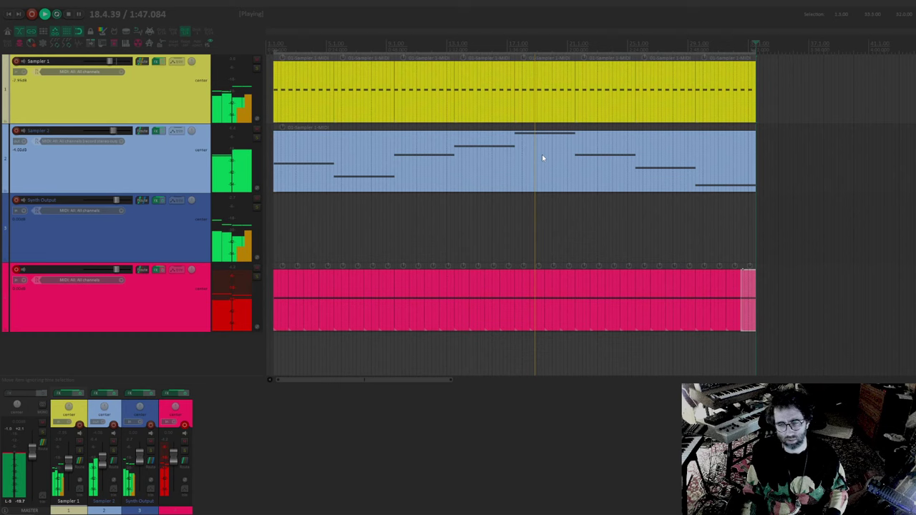
key(space)
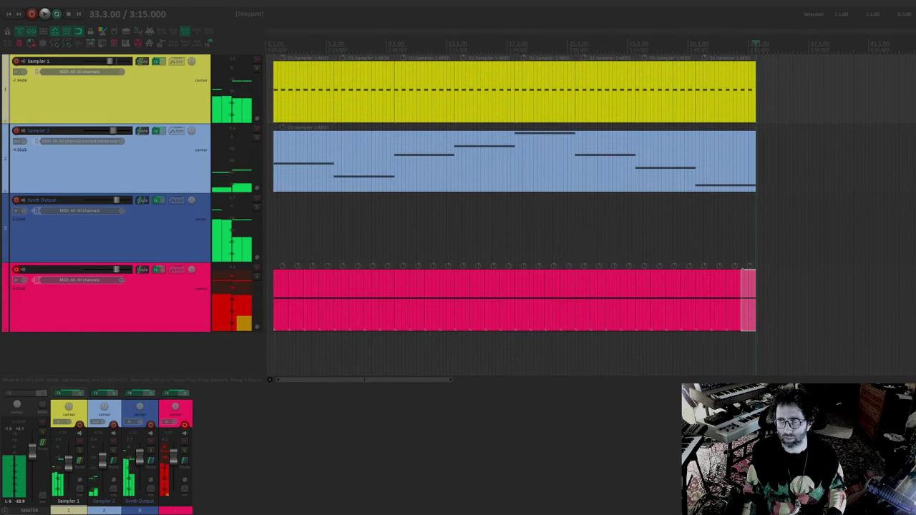
key(equal)
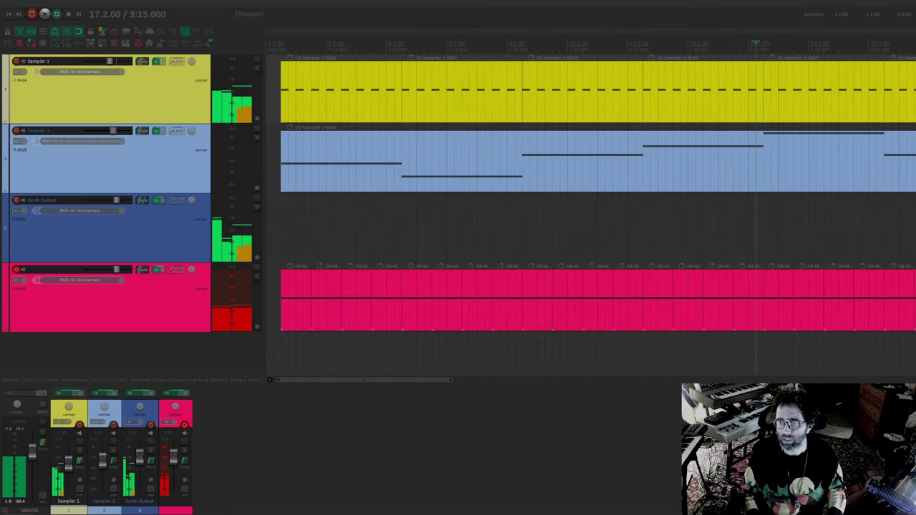
key(minus)
key(minus)
key(equal)
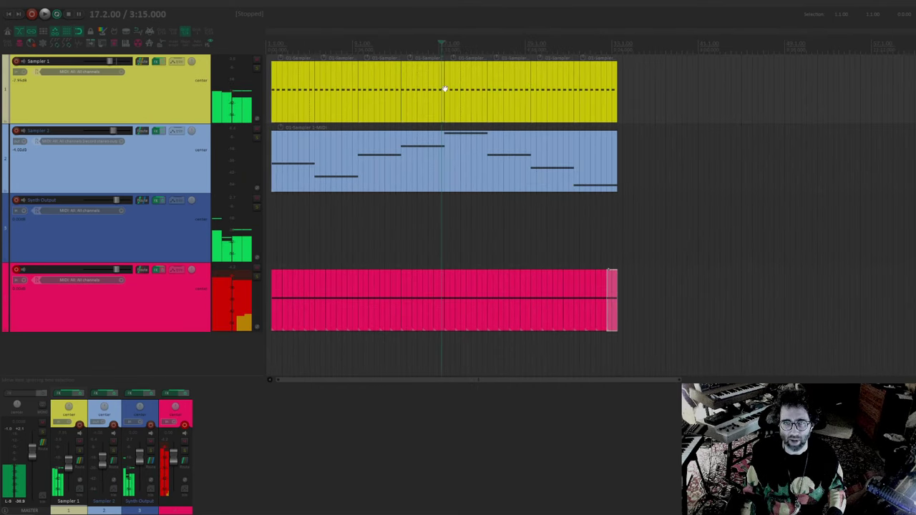
click(272, 48)
key(space)
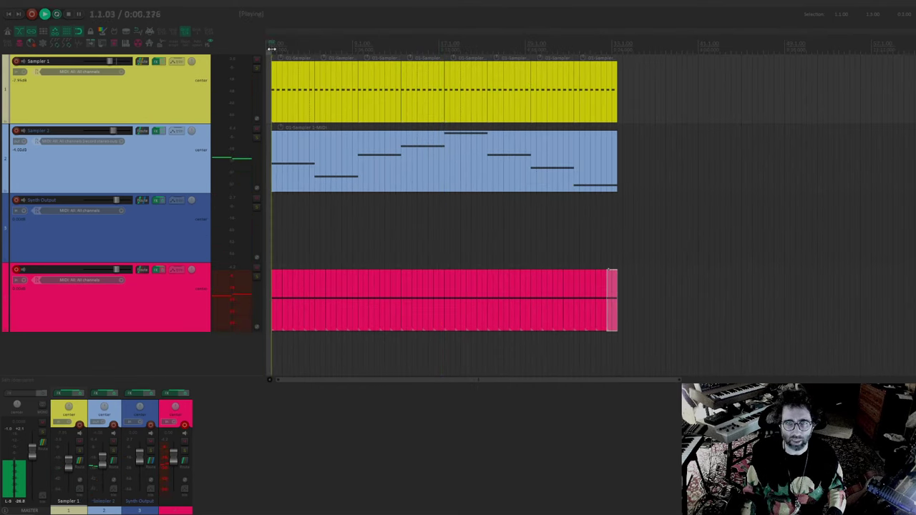
click(469, 45)
key(space)
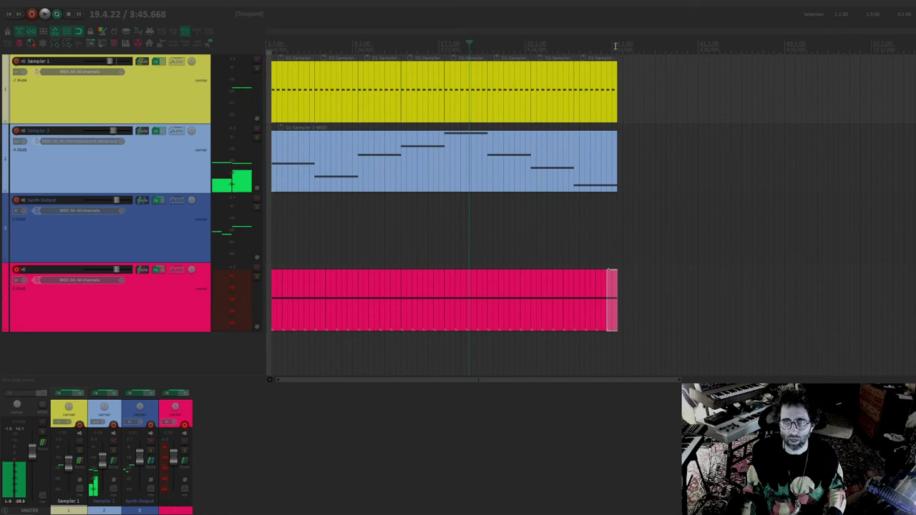
click(274, 50)
key(space)
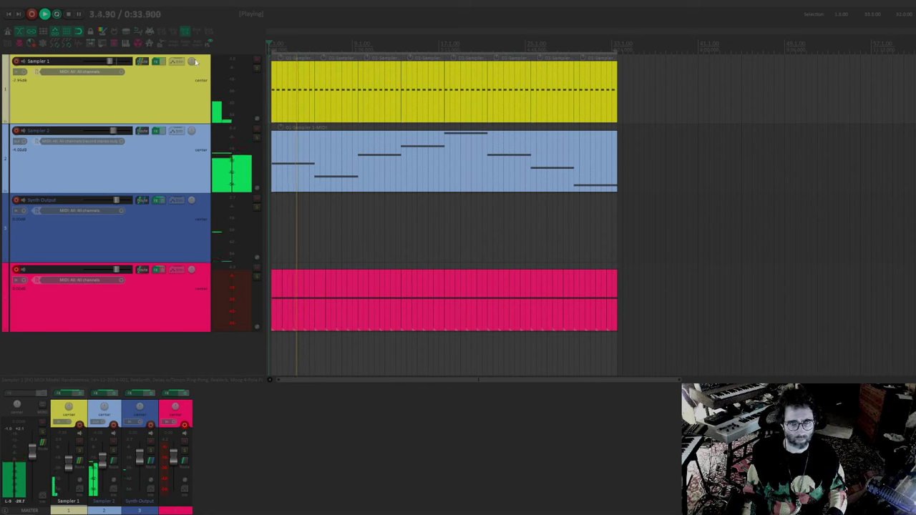
Pan the Sampler 1 track 44% left and the cello Track 4 42% right
scroll(193, 63, down, 3)
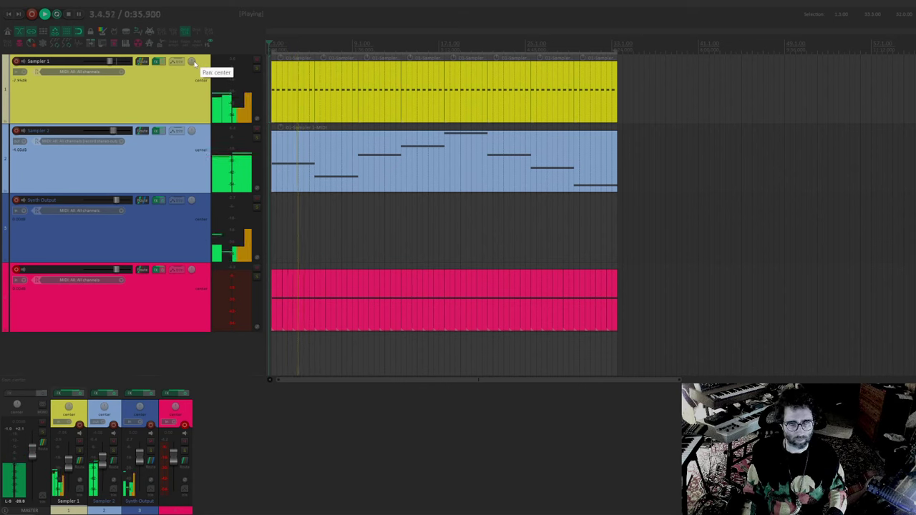
scroll(192, 61, down, 3)
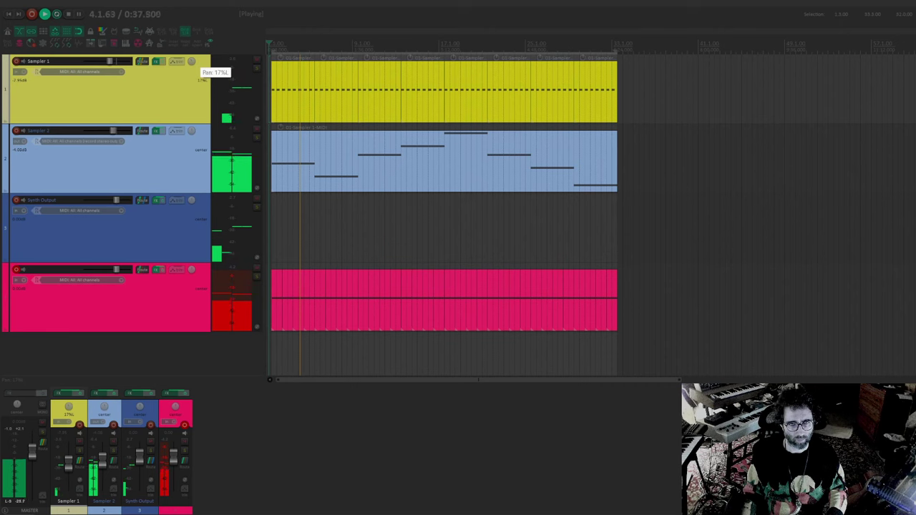
scroll(192, 271, up, 6)
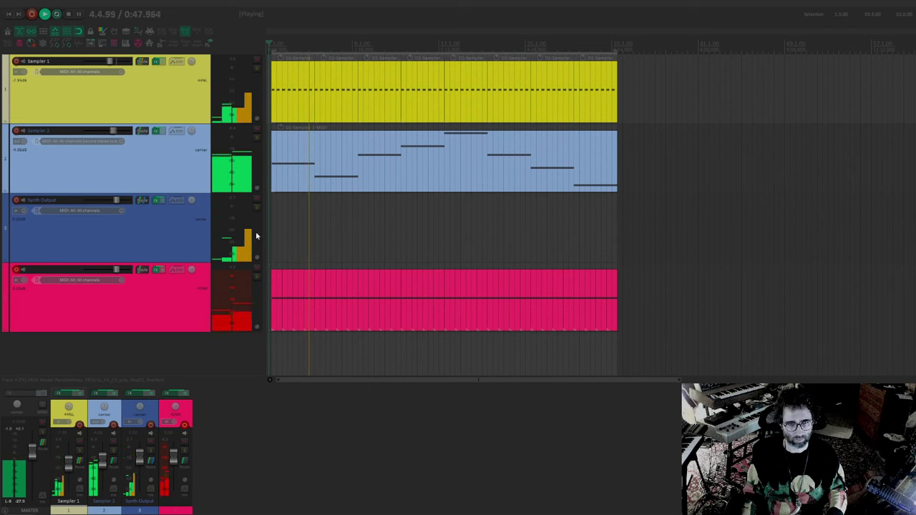
click(193, 270)
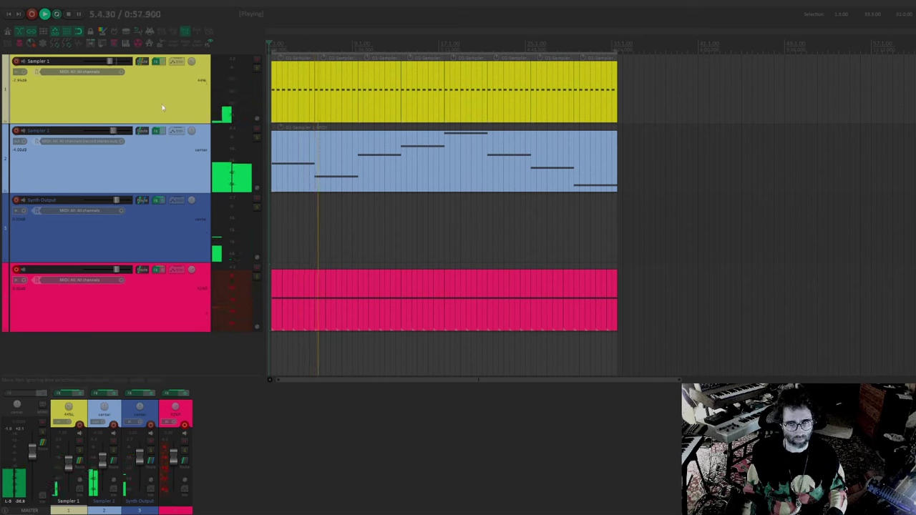
Restart playback, lower Track 4's volume to -2.17 dB and slightly lower the Synth Output volume
key(space)
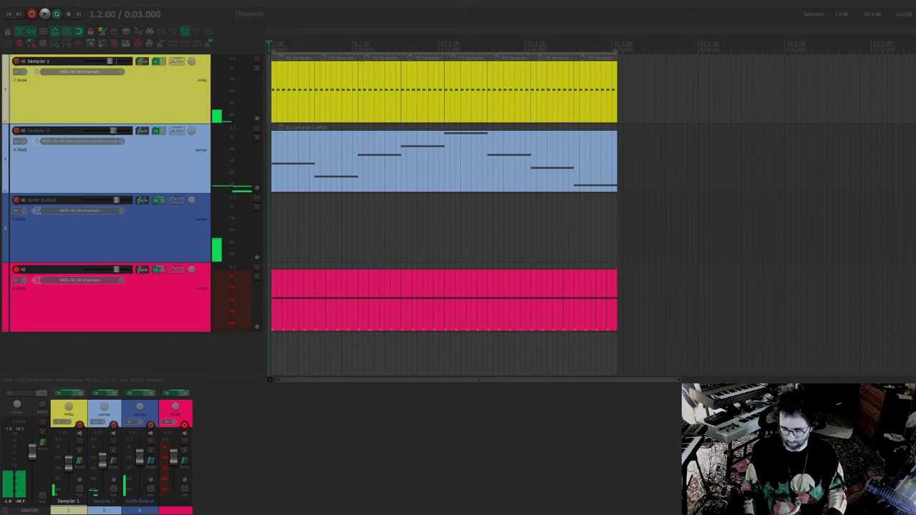
scroll(412, 107, up, 3)
key(space)
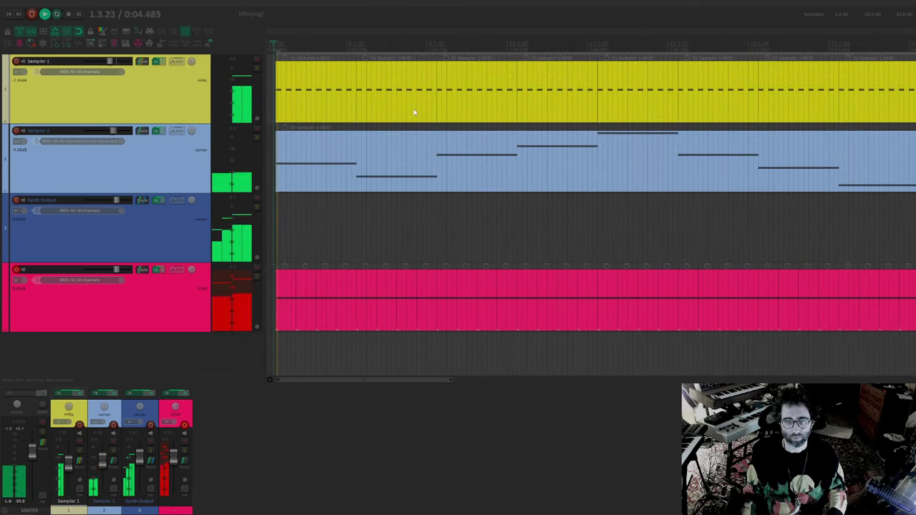
click(136, 302)
drag(176, 456, 143, 465)
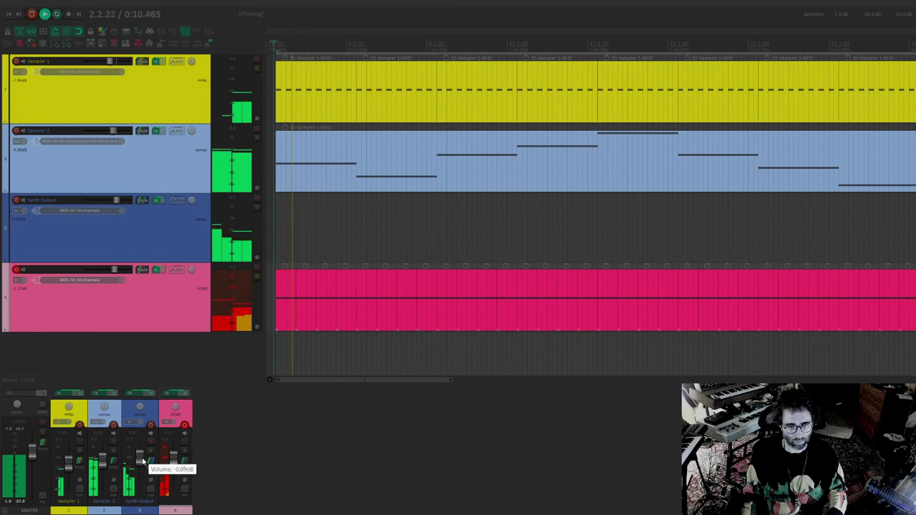
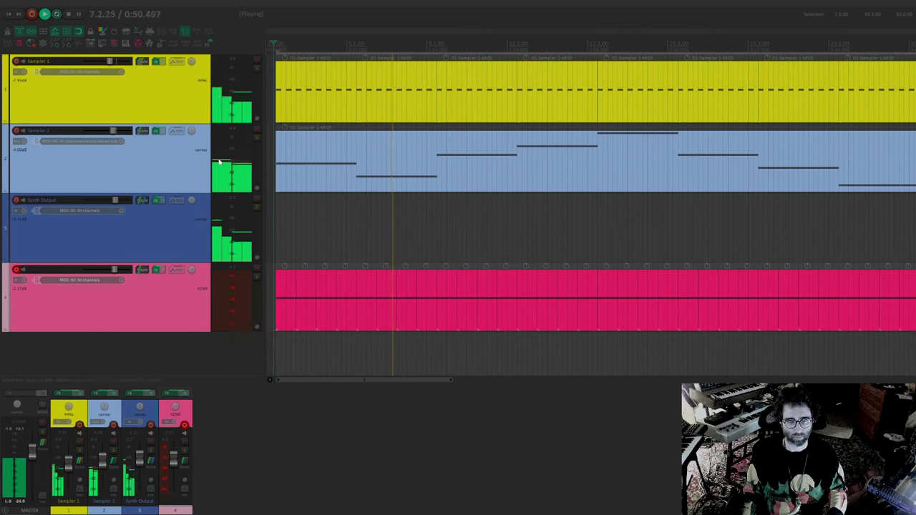
Bypass the jan-12-2024-001 (RS5K) sampler in Sampler 1's FX chain
click(165, 98)
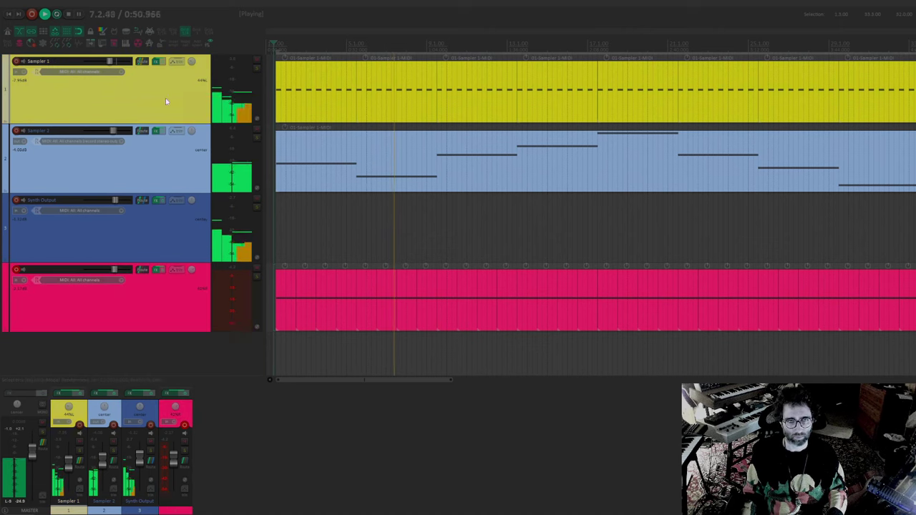
click(156, 63)
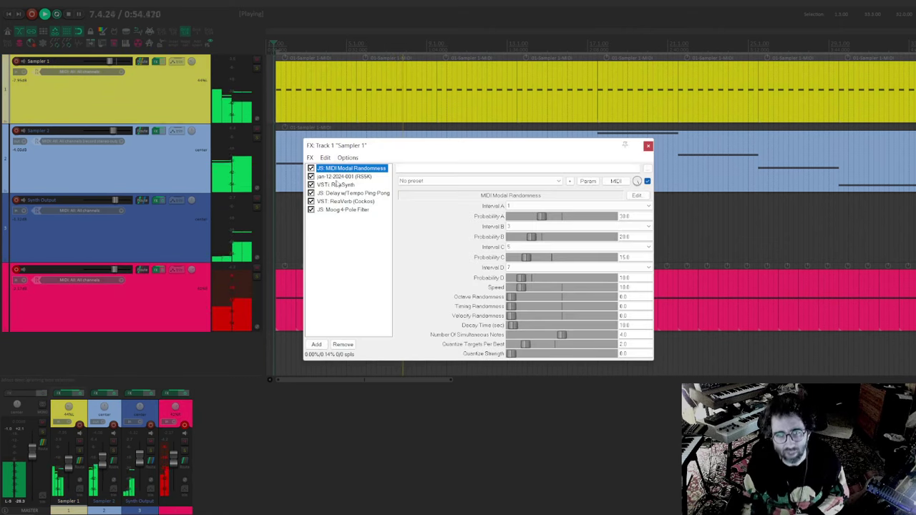
click(344, 227)
click(311, 176)
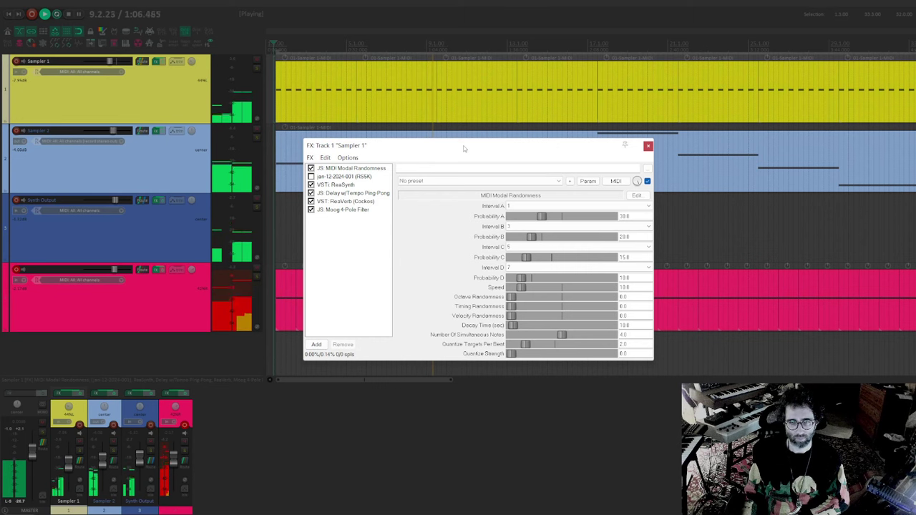
drag(463, 148, 445, 188)
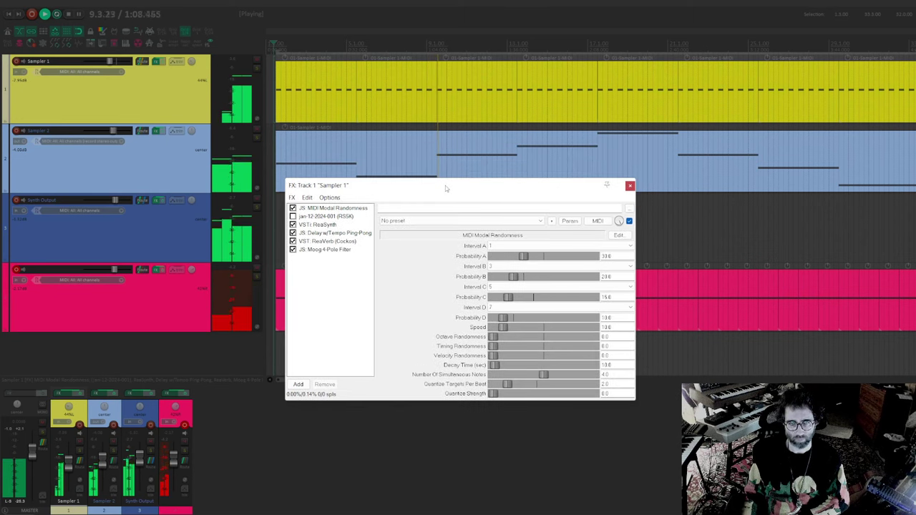
Close the Sampler 1 FX chain and name the fourth track Plucks
click(630, 186)
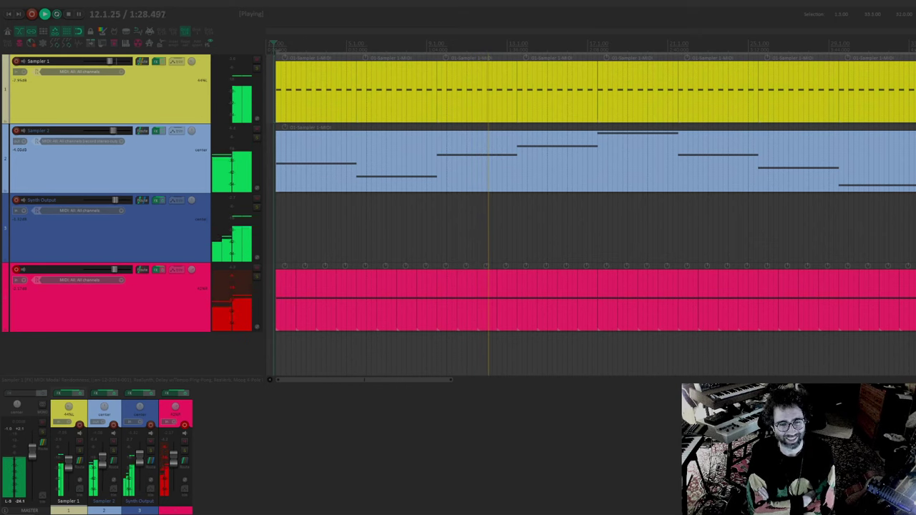
click(43, 270)
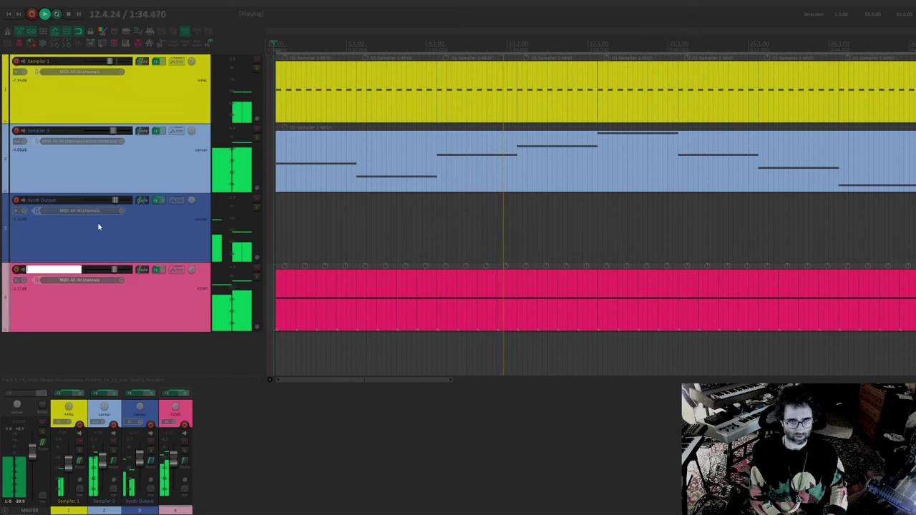
text(Plucks)
key(Return)
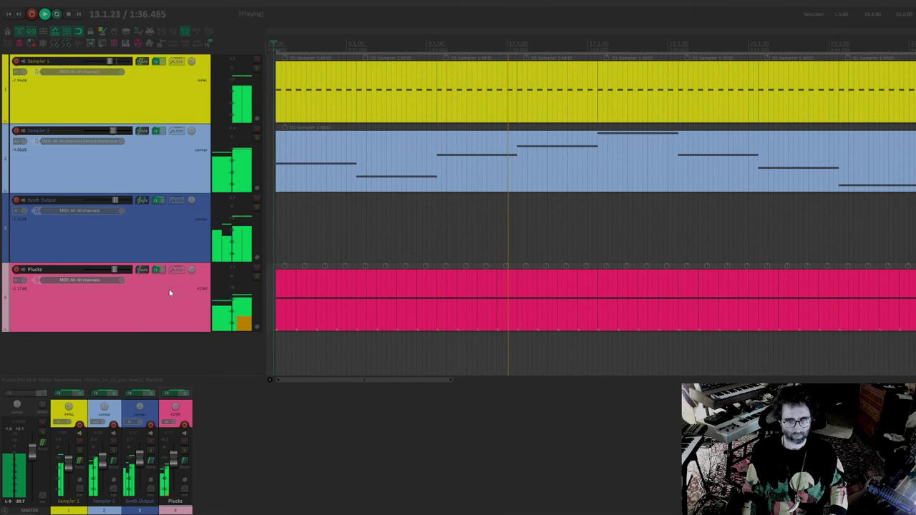
Open the parameter modulation for the Low Pass 5 frequency of Plucks' ReaEQ and set its release to 378 ms and strength to 60%
click(156, 271)
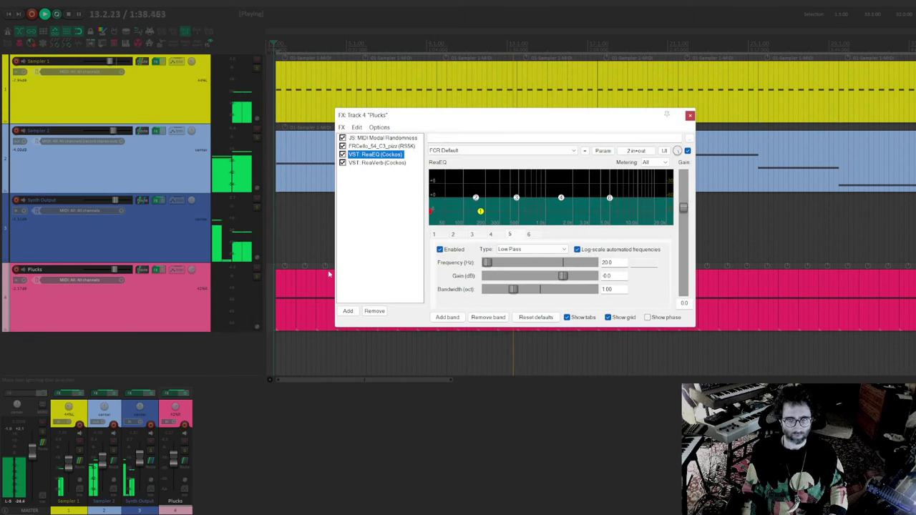
click(603, 150)
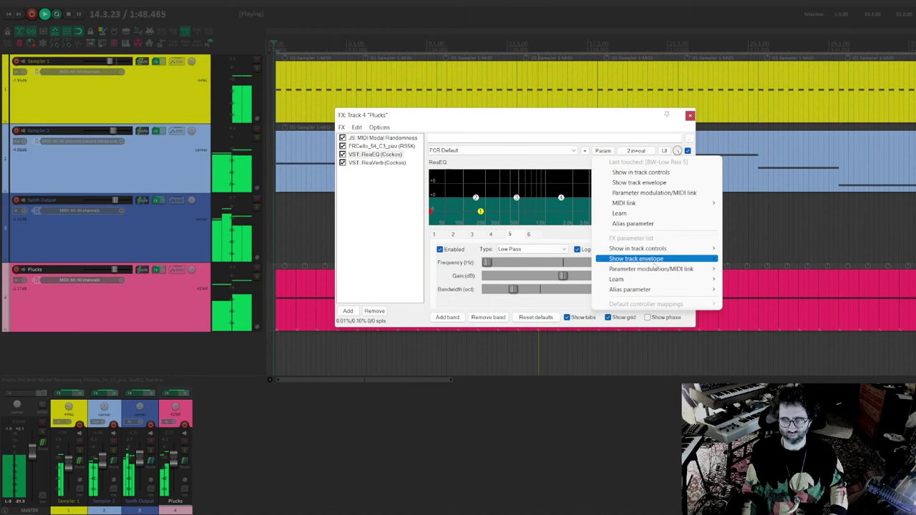
mouse_move(687, 269)
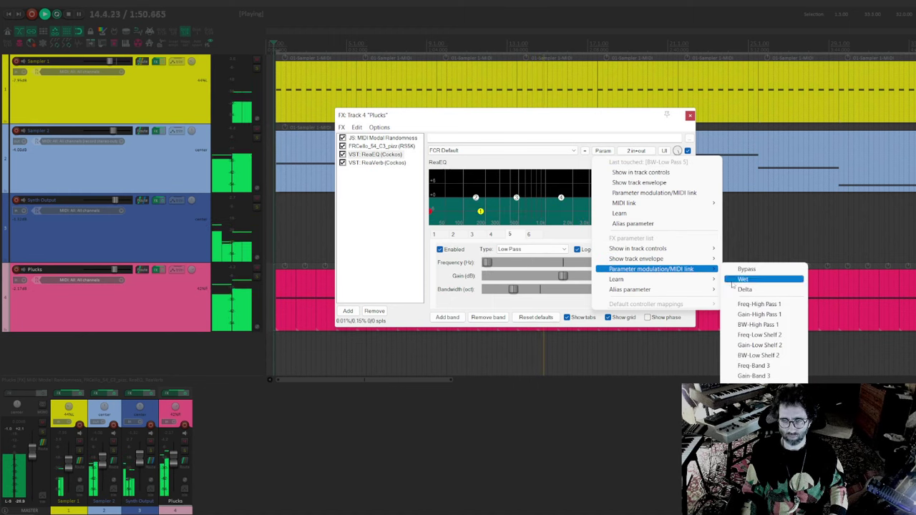
click(651, 270)
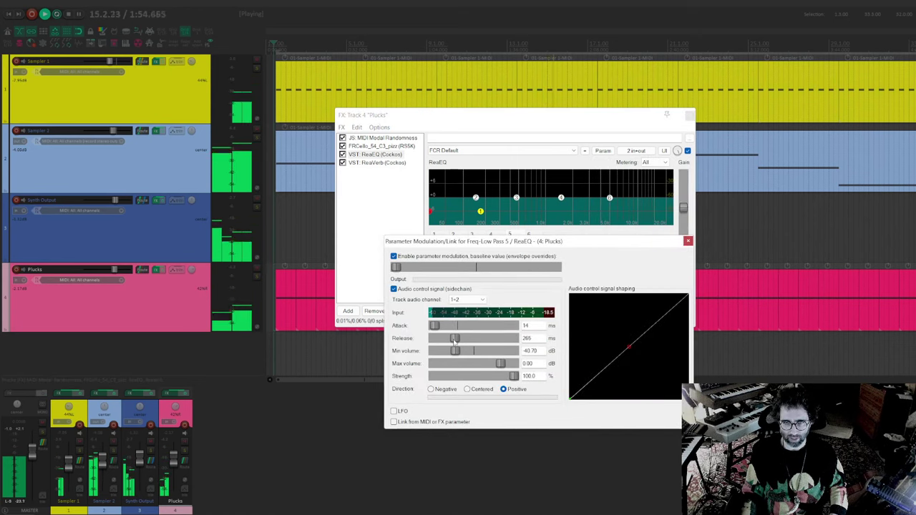
drag(455, 342, 449, 342)
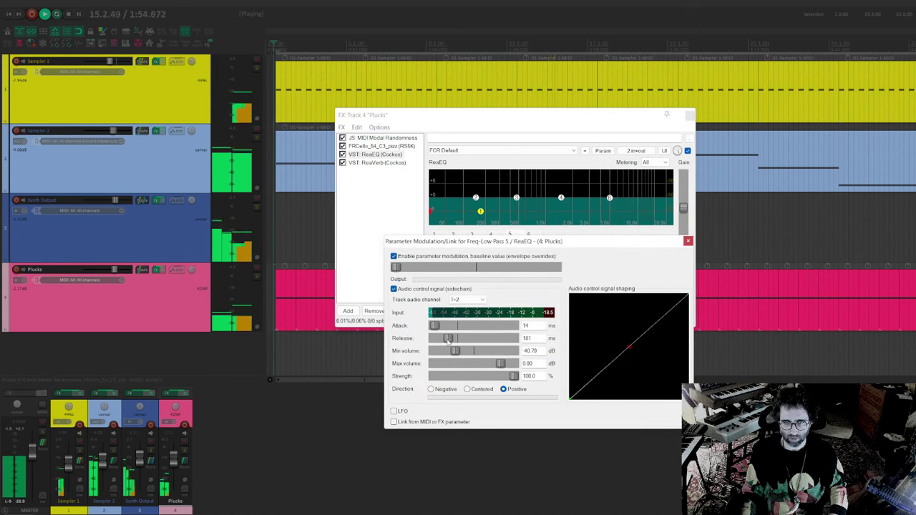
click(481, 376)
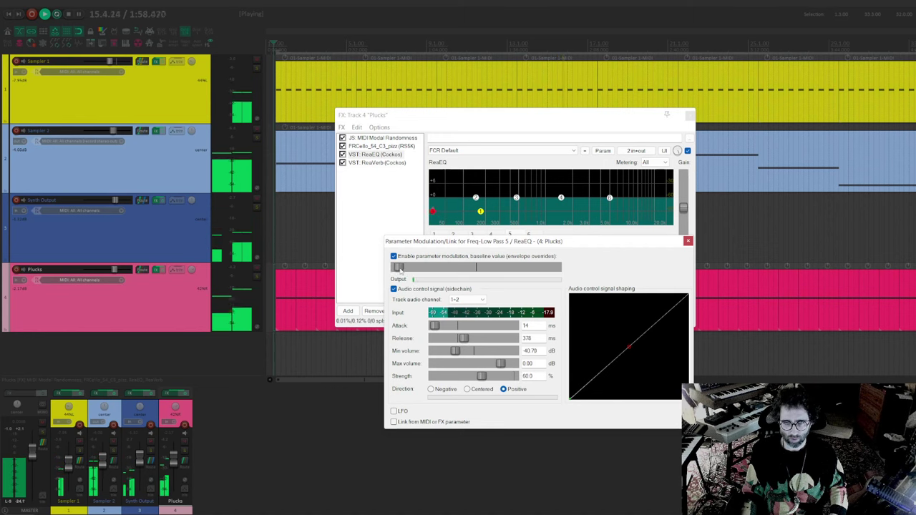
Raise the baseline value of the Low Pass 5 frequency modulation slightly, set its release to 599 ms and close the windows
drag(398, 268, 414, 269)
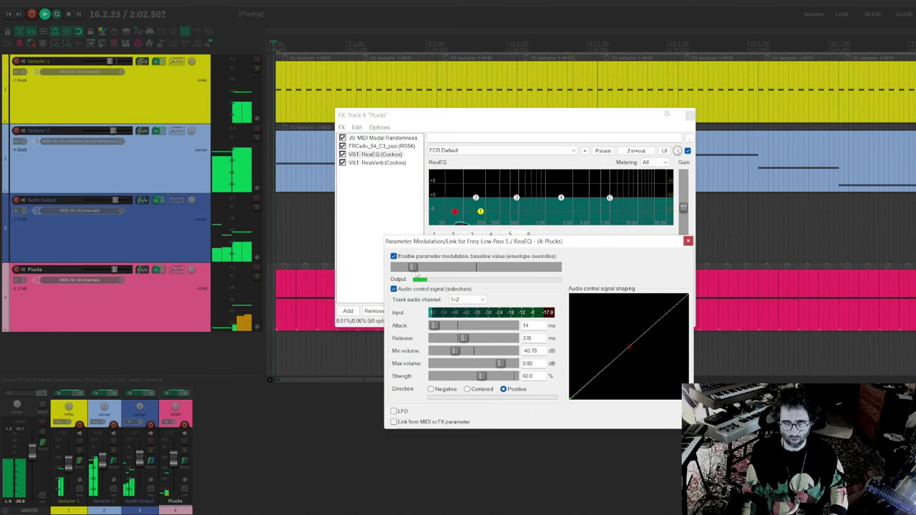
mouse_move(413, 267)
mouse_down()
mouse_move(433, 271)
mouse_move(420, 268)
mouse_up()
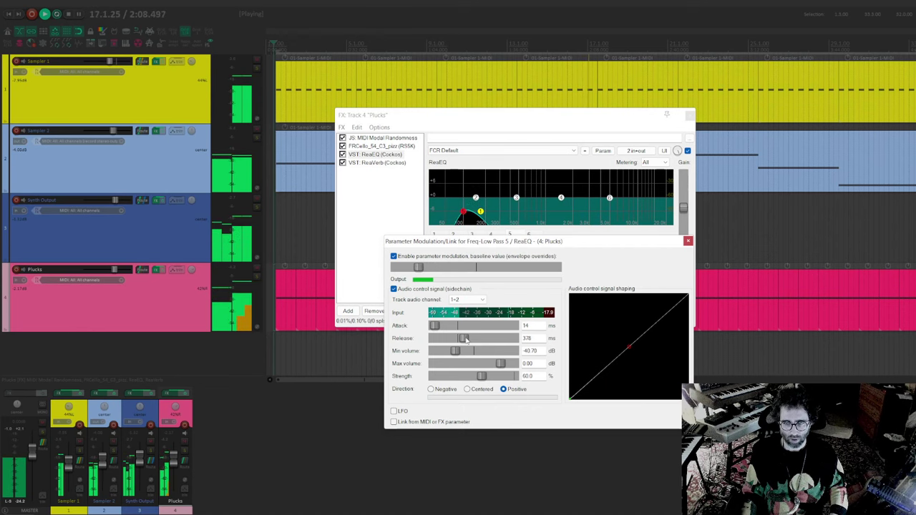
drag(464, 338, 483, 341)
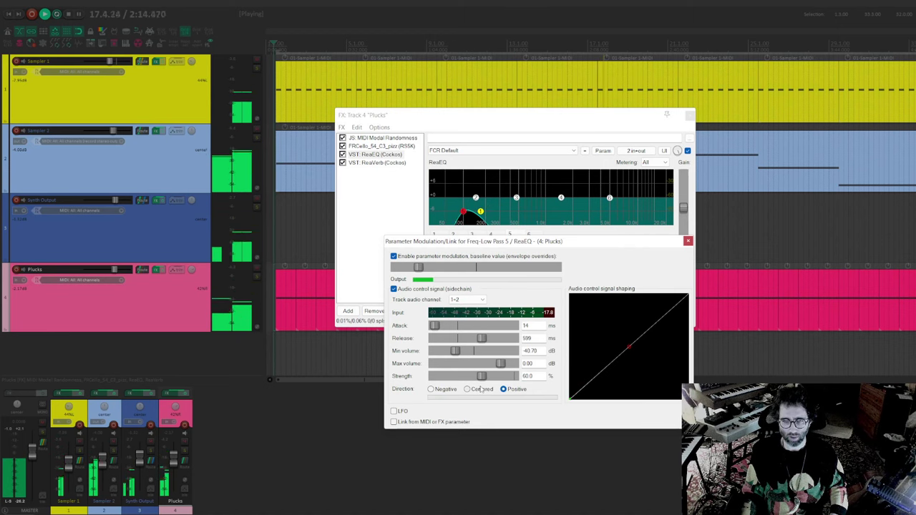
click(639, 166)
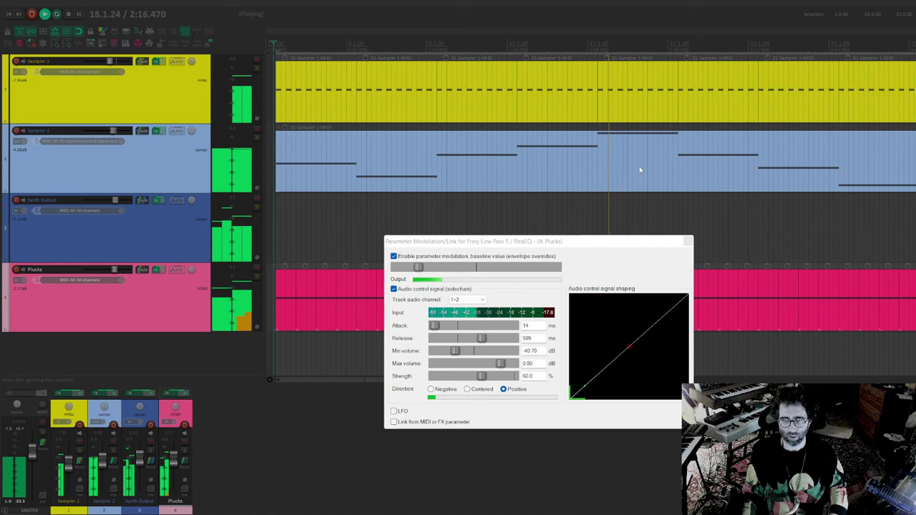
click(687, 241)
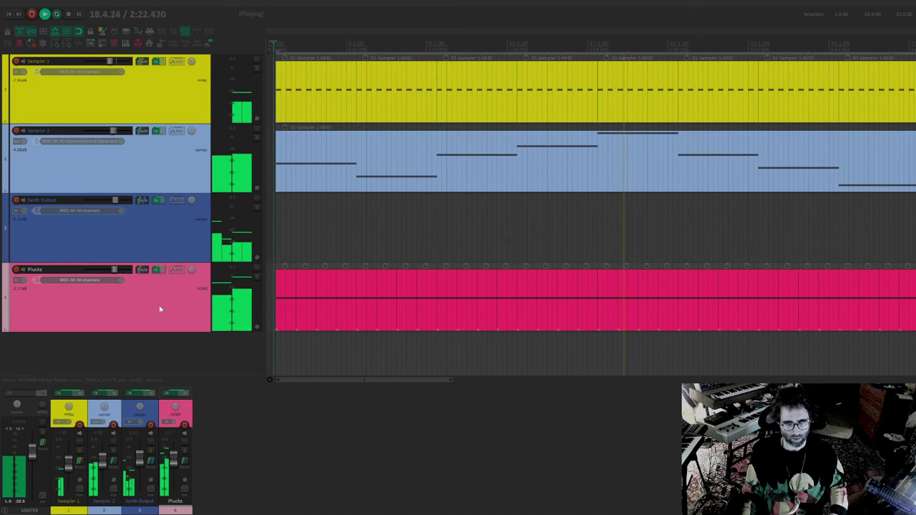
In Plucks' ReaVerb, set the Trim/Gain/Stretch stretch to 10.00 and raise the wet level to -25.4
click(157, 269)
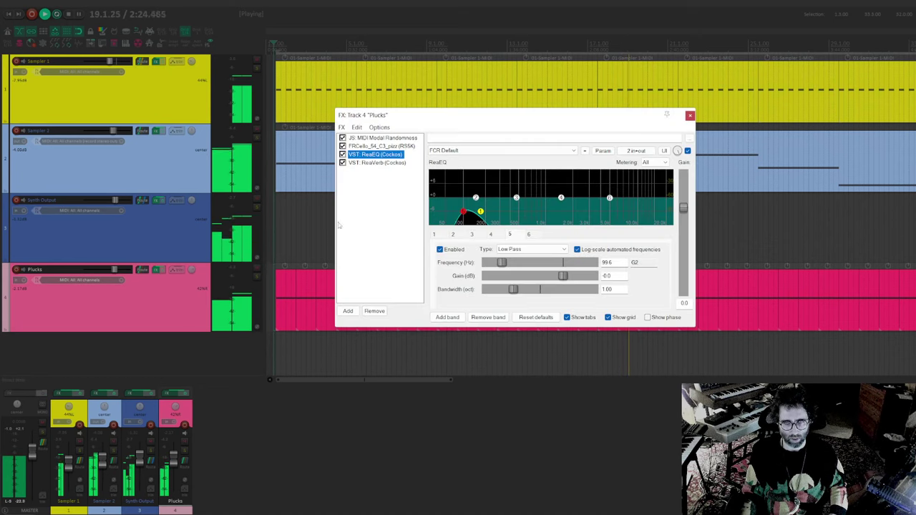
click(380, 169)
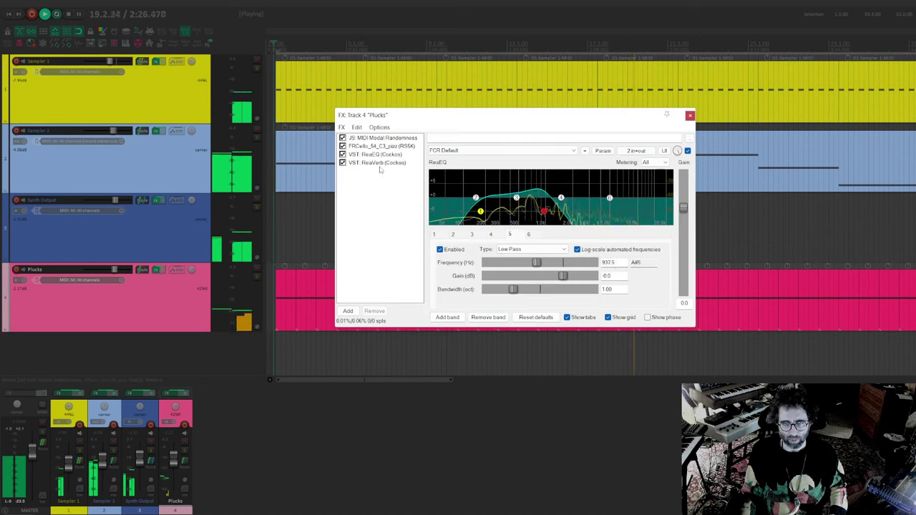
click(379, 163)
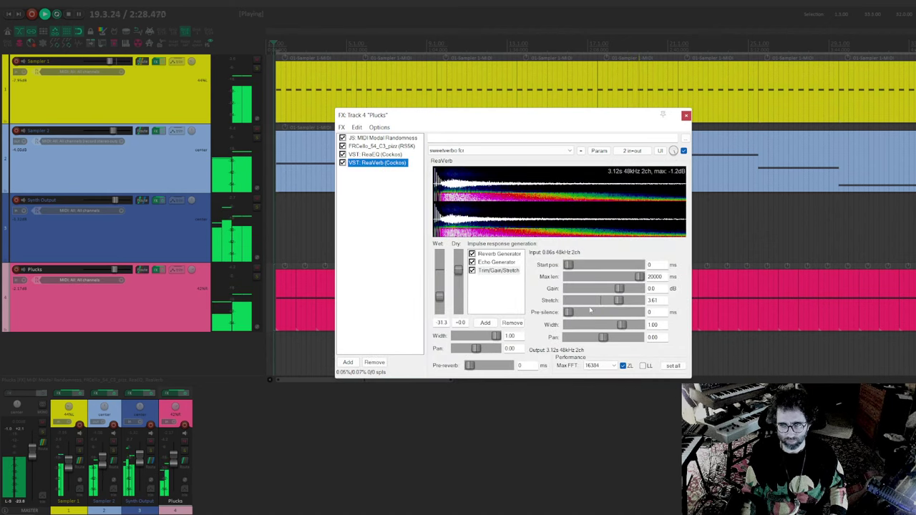
drag(619, 299, 653, 303)
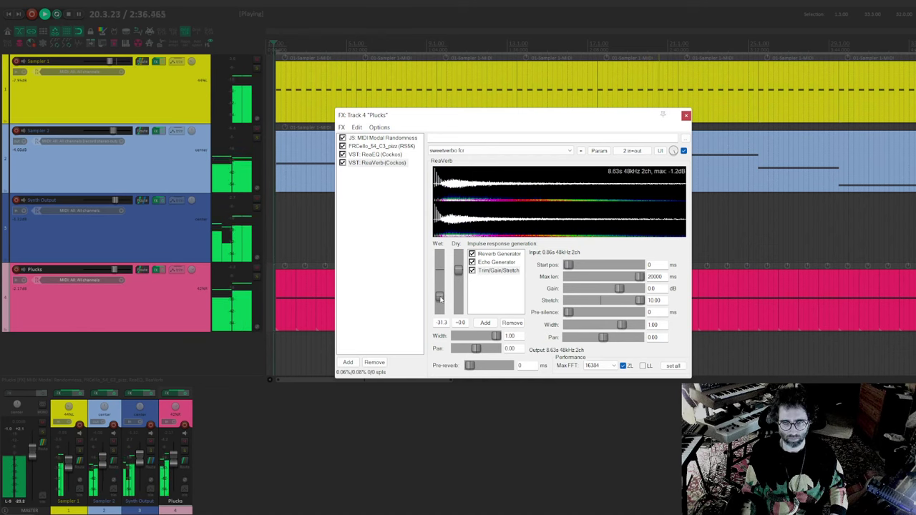
drag(440, 298, 440, 296)
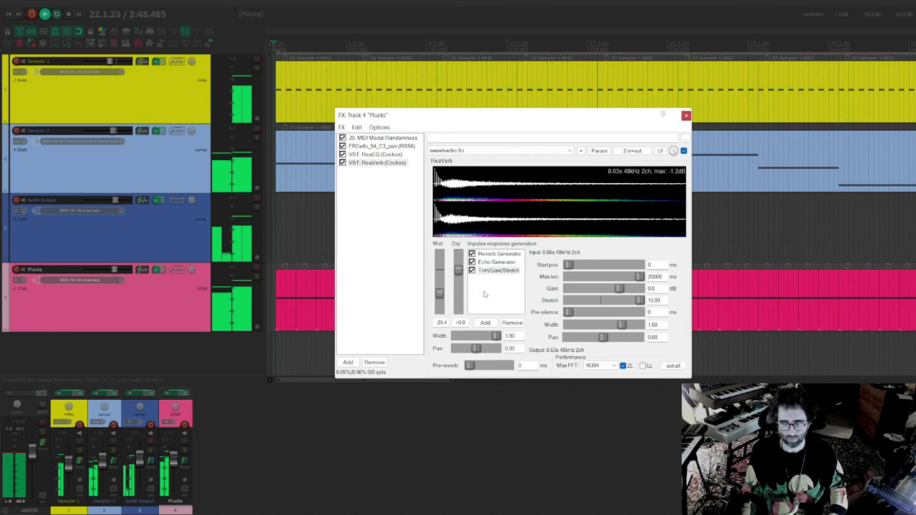
Lower Plucks' ReaVerb wet level to -28.2 and its dry level to -4.8
click(485, 322)
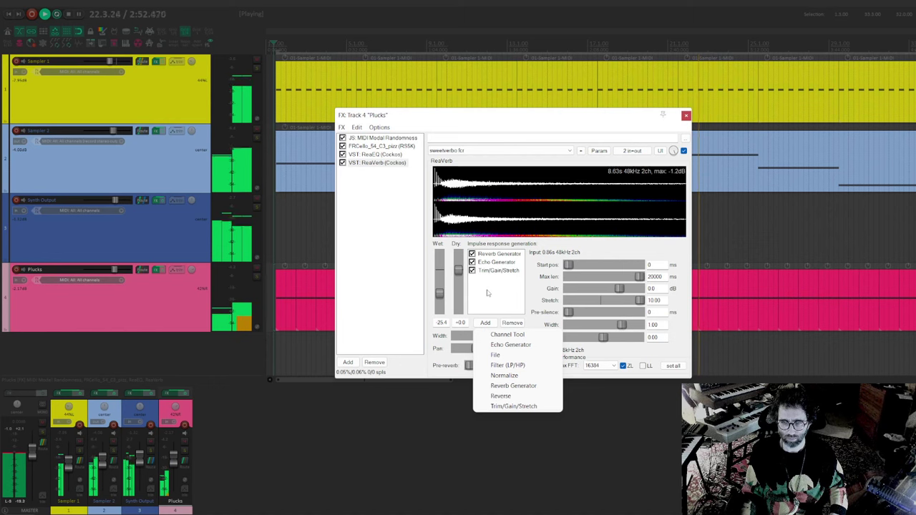
click(487, 292)
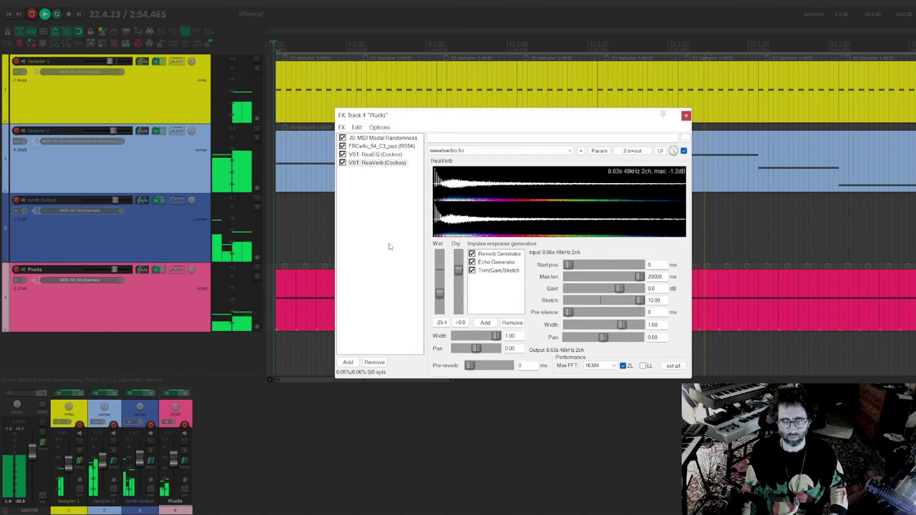
click(389, 246)
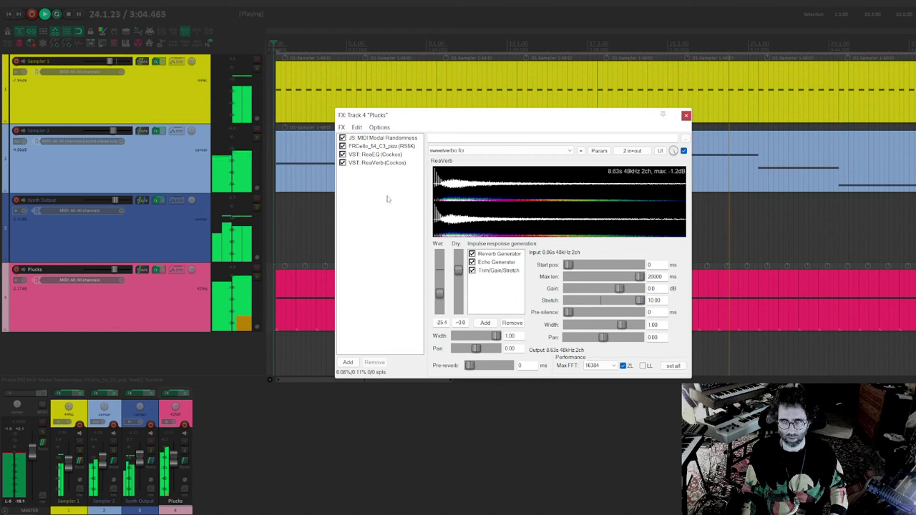
drag(460, 281, 463, 284)
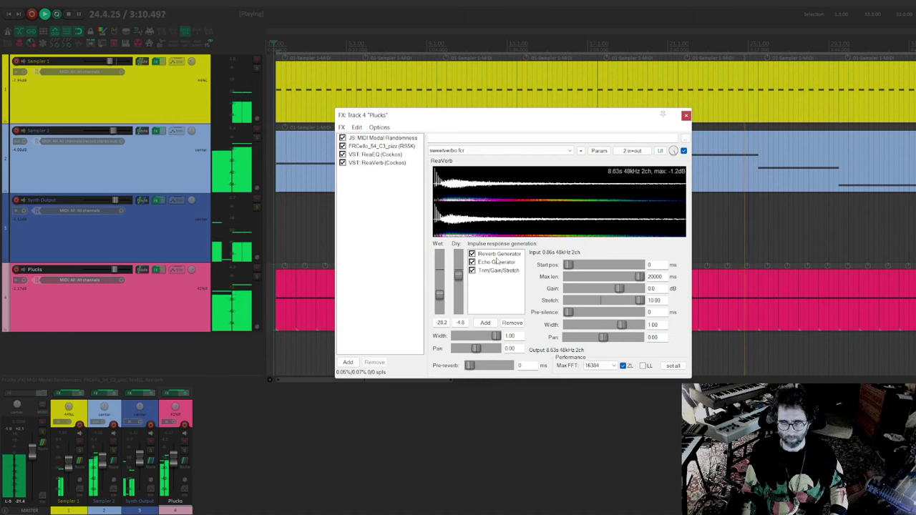
Try a Filter (LP/HP) with lowpass 15000 and highpass 300 in ReaVerb's impulse response generation, and remove it
click(485, 322)
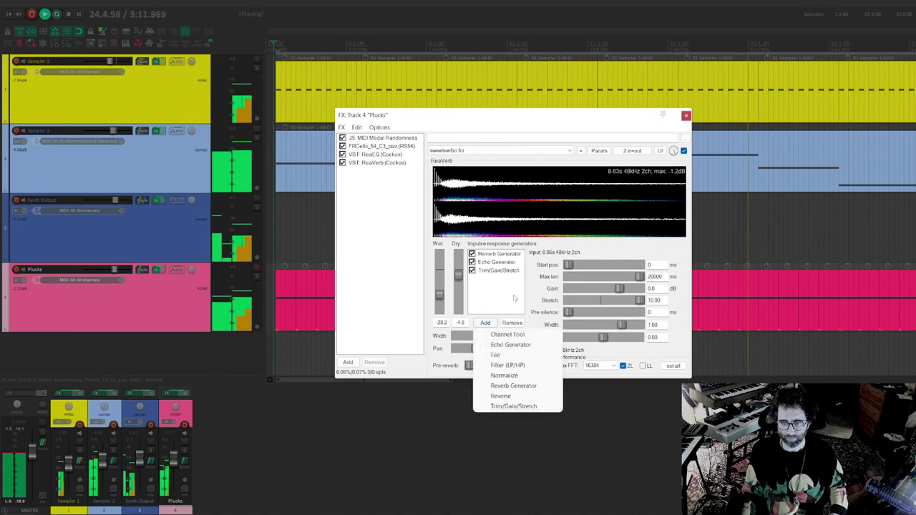
click(516, 365)
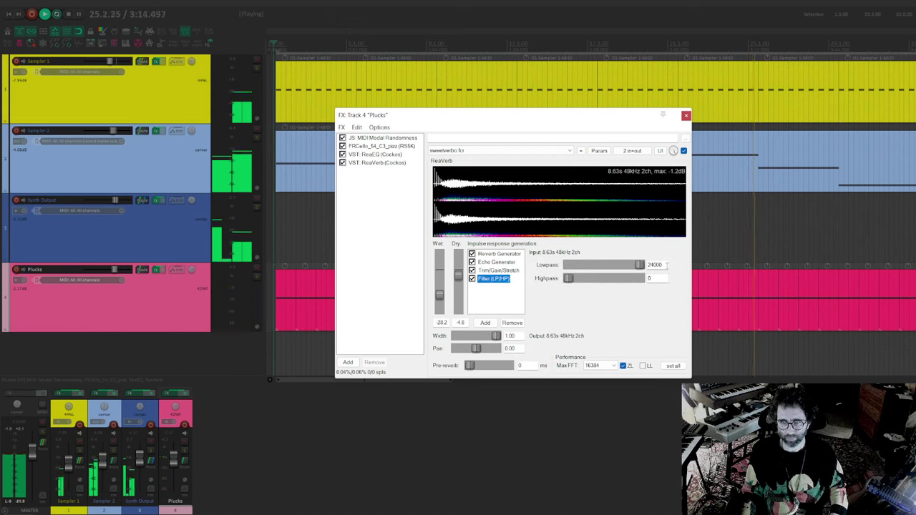
click(666, 265)
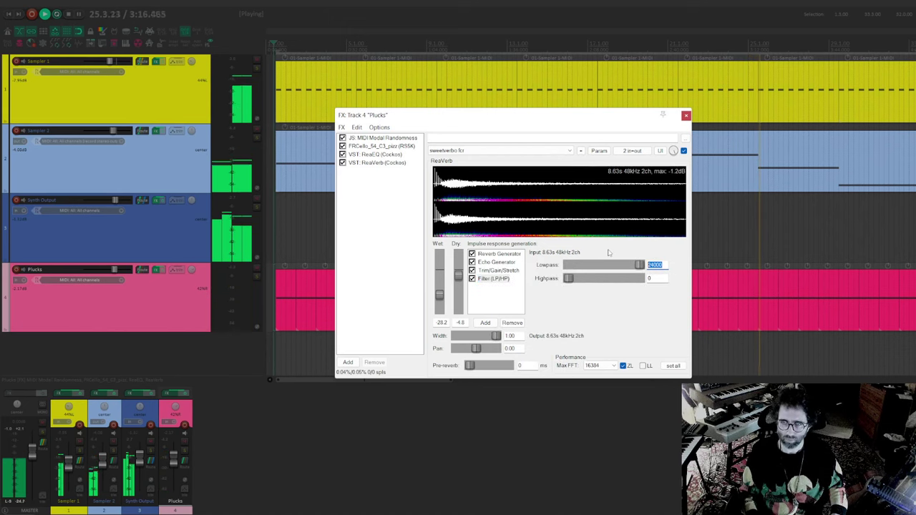
text(15000)
key(Return)
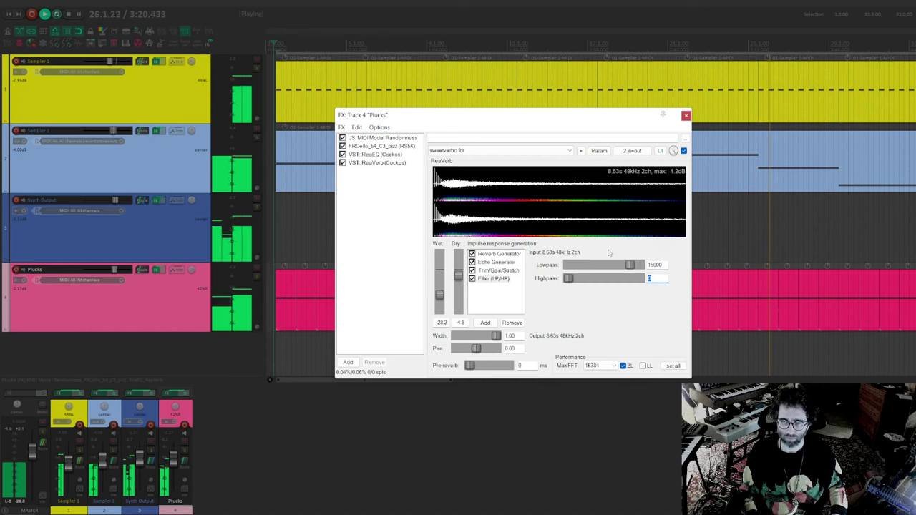
text(300)
key(Return)
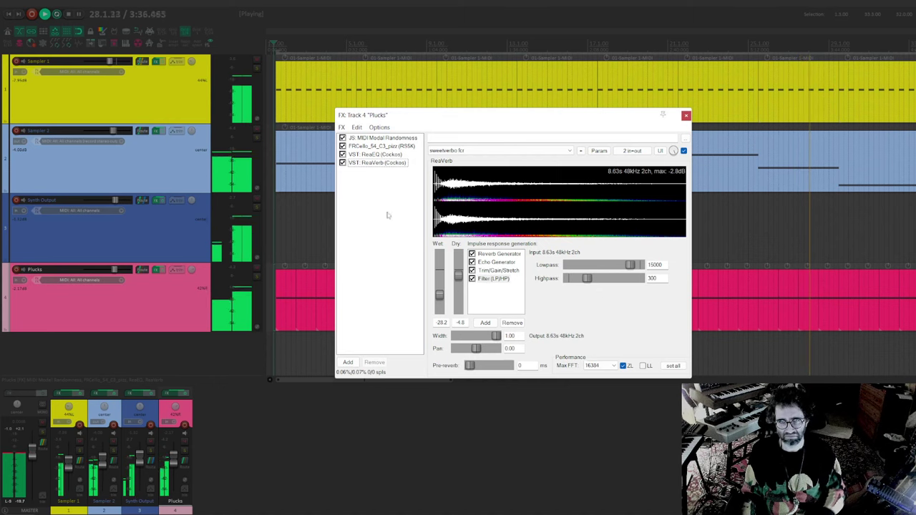
click(493, 279)
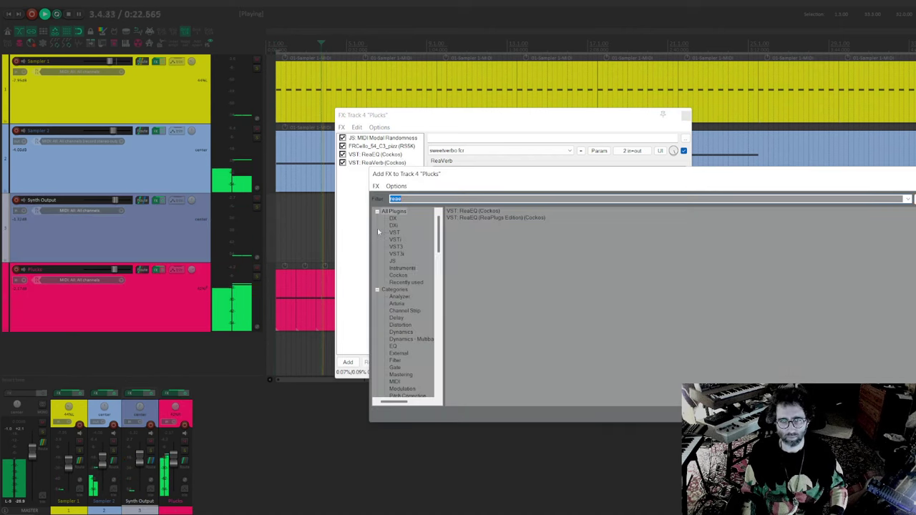
Add a second ReaEQ after ReaVerb on Plucks and cut band 3 by 6.4 dB at about 634 Hz with a 3.20-octave bandwidth
double_click(377, 229)
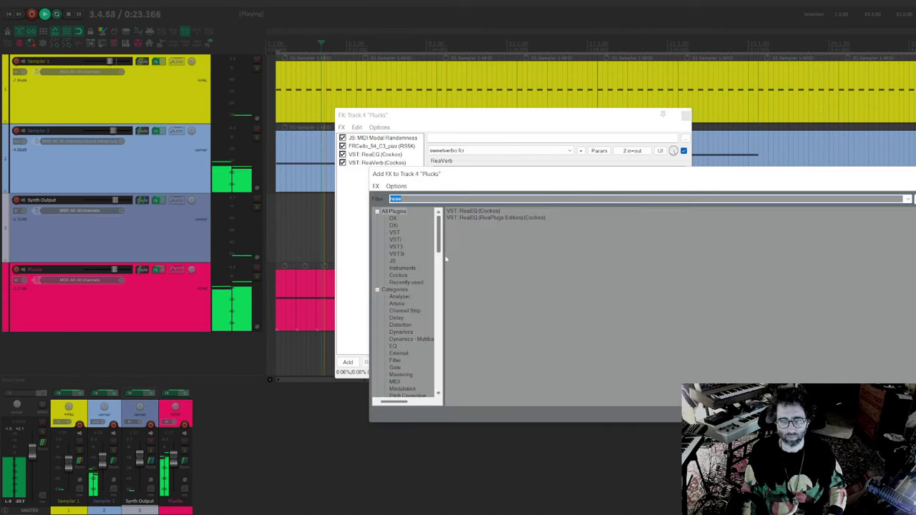
double_click(474, 211)
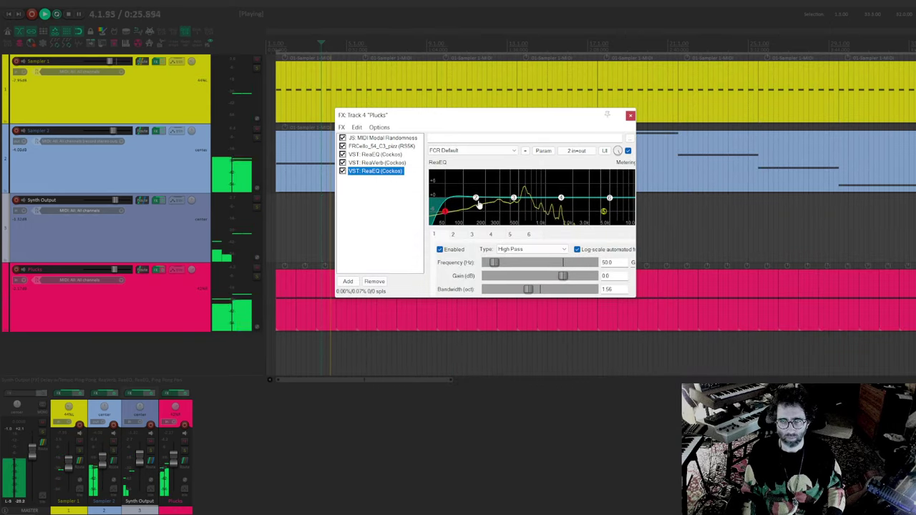
drag(475, 198, 528, 219)
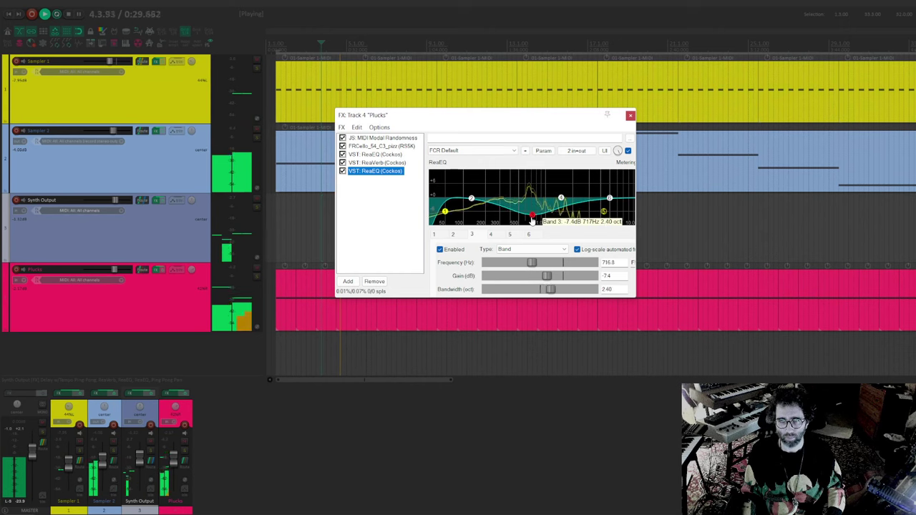
scroll(527, 218, up, 6)
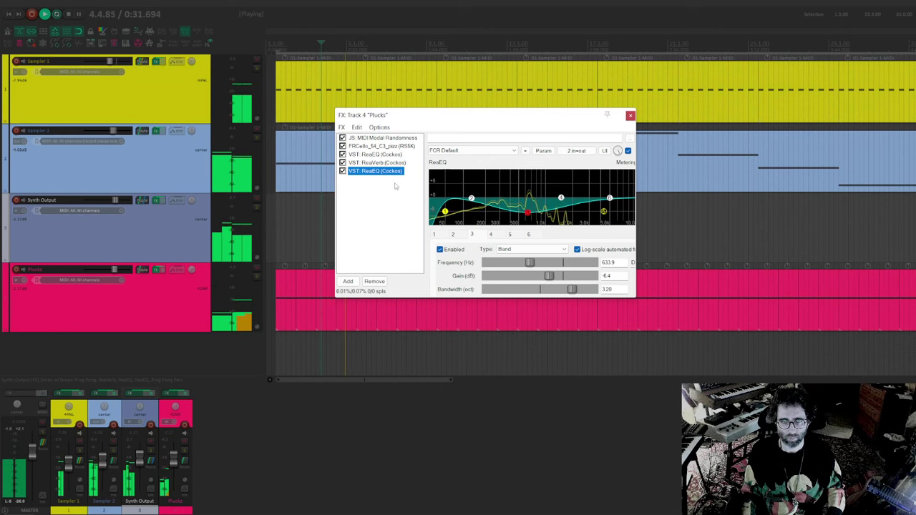
Raise Plucks' ReaVerb wet level to -24.3 and close the FX chain
click(377, 162)
drag(439, 294, 443, 292)
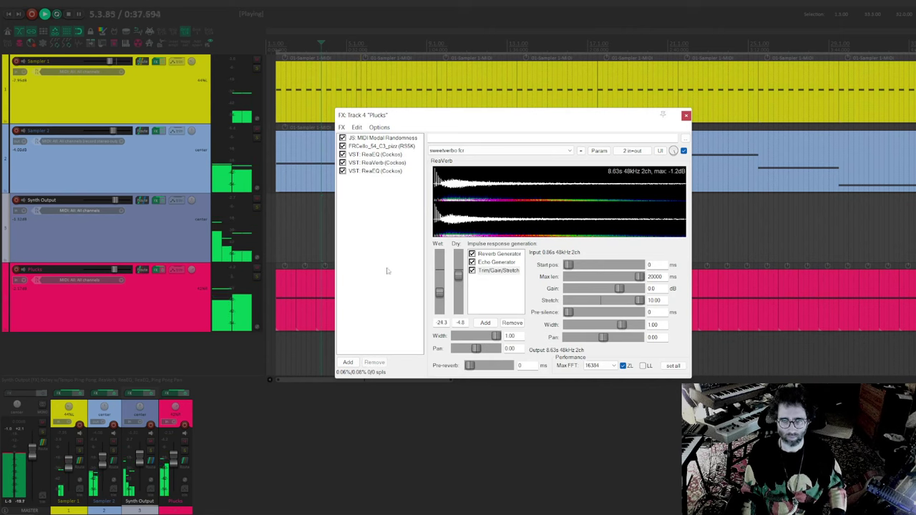
key(Escape)
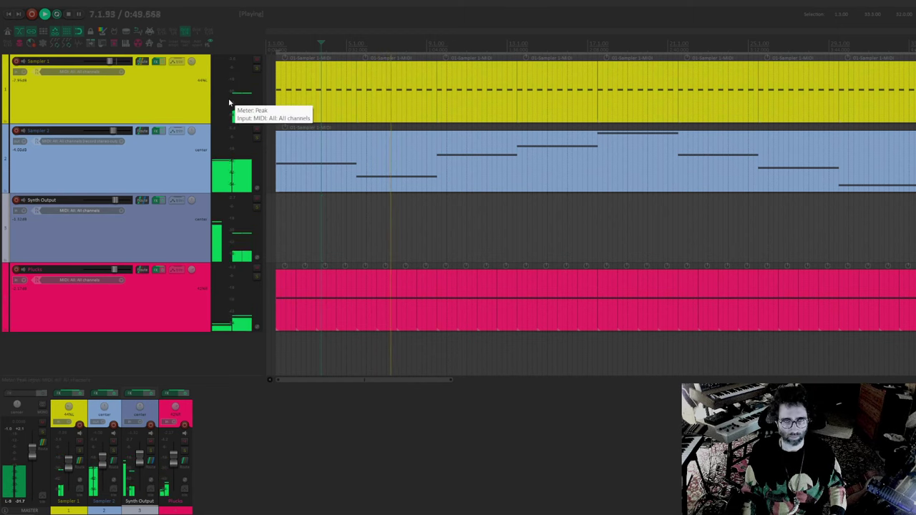
In Sampler 1's ReaSamplOmatic5000, lengthen the attack to about 1175 ms and set decay to 837 ms with sustain at -6.2 dB
click(157, 61)
click(336, 217)
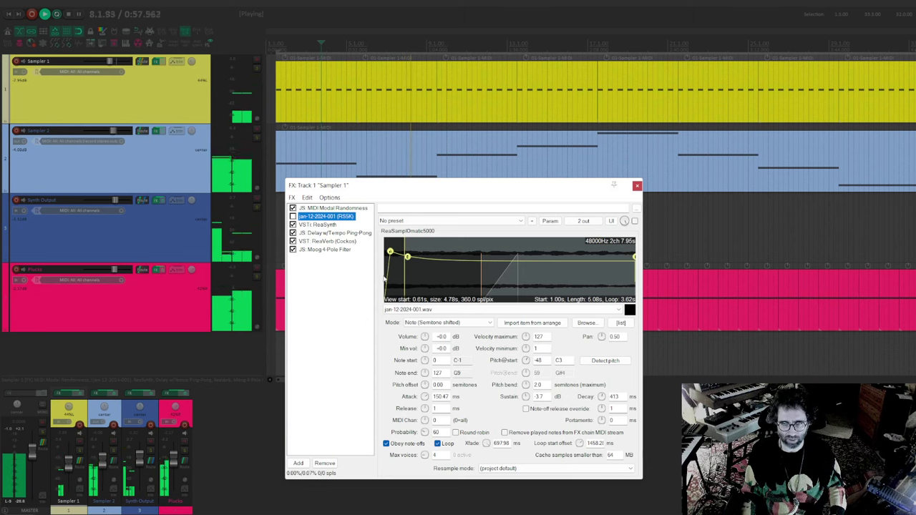
mouse_move(405, 275)
mouse_down()
mouse_move(415, 251)
mouse_move(433, 252)
mouse_up()
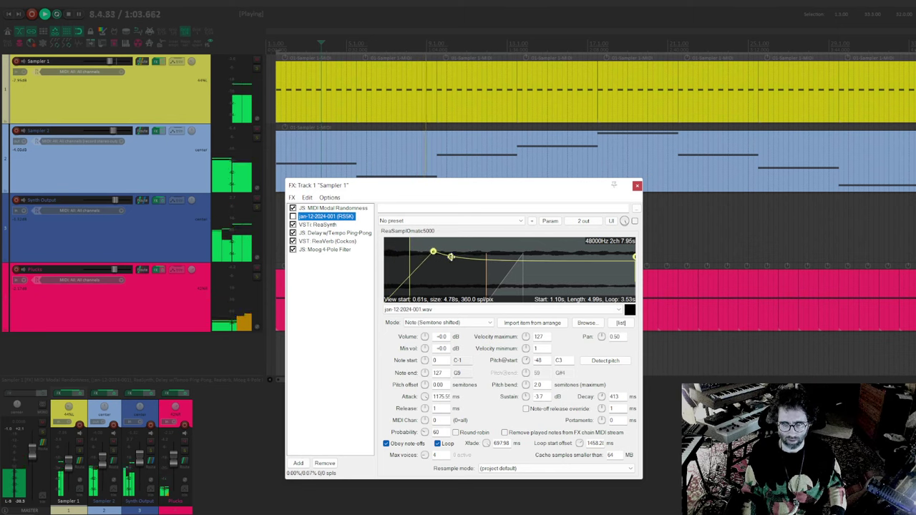
drag(451, 257, 468, 259)
Lengthen the sample's loop crossfade to about 907 ms and its release to 875 ms in Sampler 1's sampler
click(634, 256)
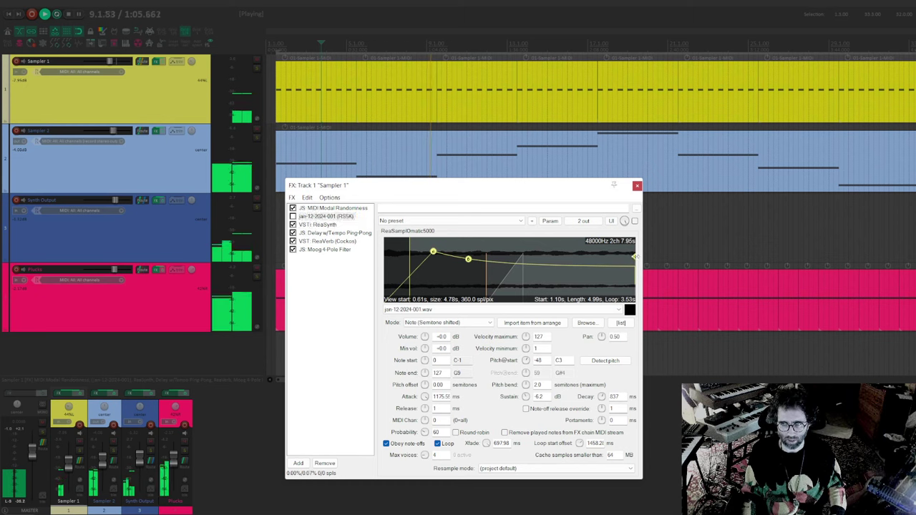
drag(634, 256, 624, 259)
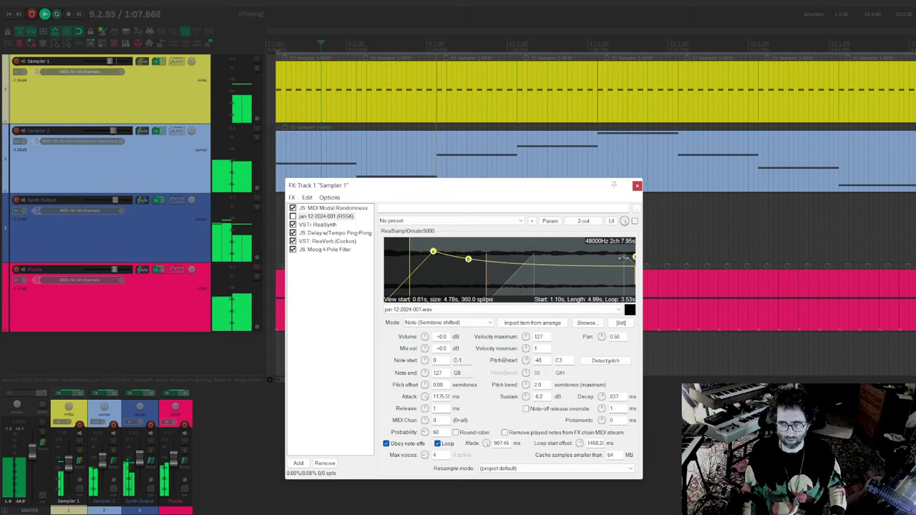
scroll(623, 260, down, 2)
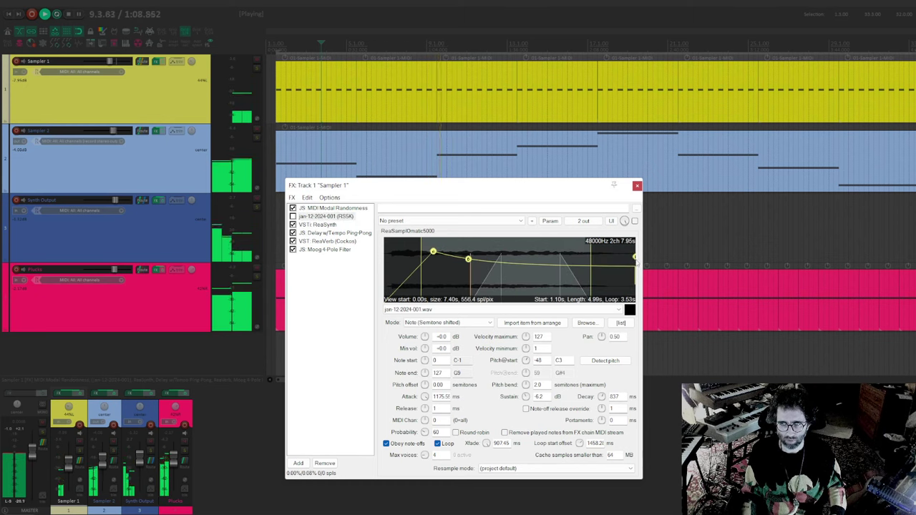
drag(634, 257, 599, 258)
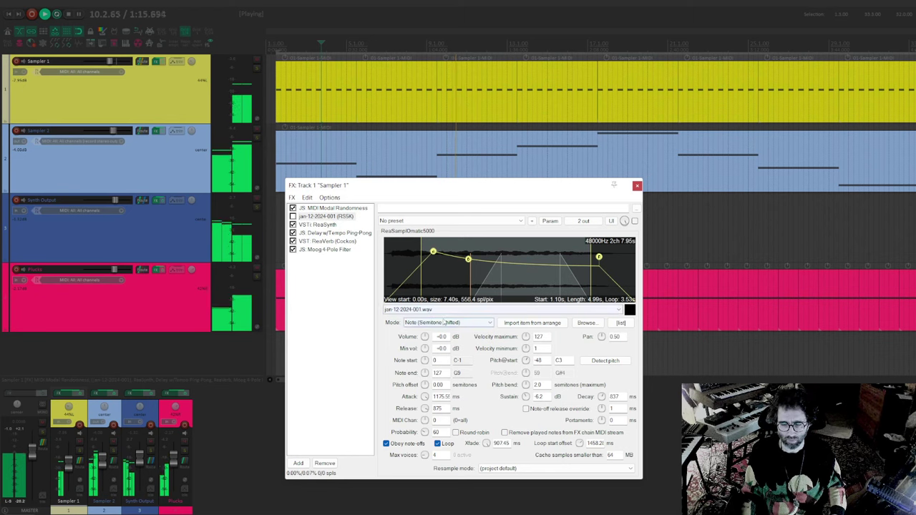
Enable the jan-12-2024-001 sampler on Sampler 1, set its probability to 20, and close the FX chain
click(292, 216)
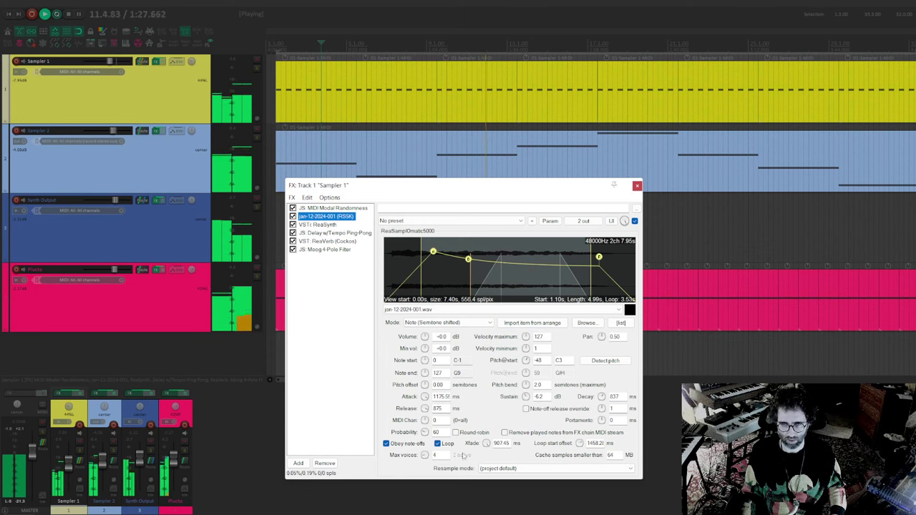
double_click(436, 432)
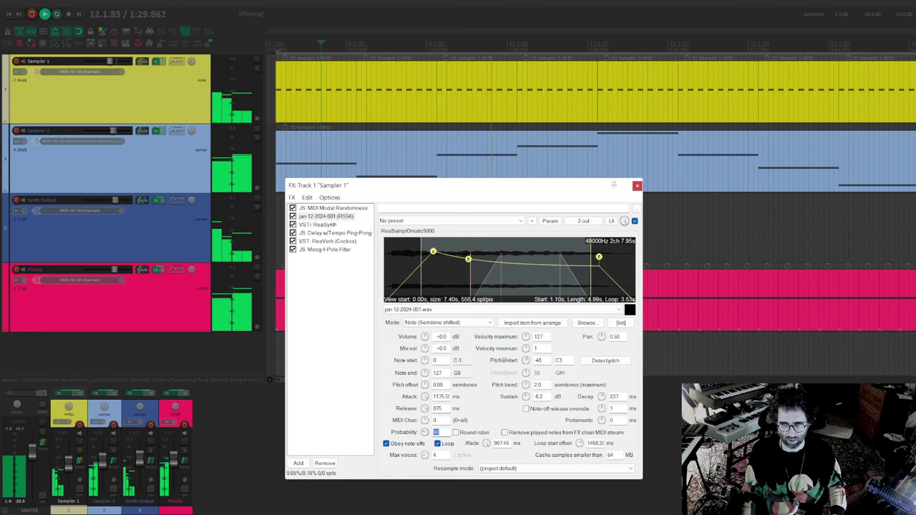
text(20)
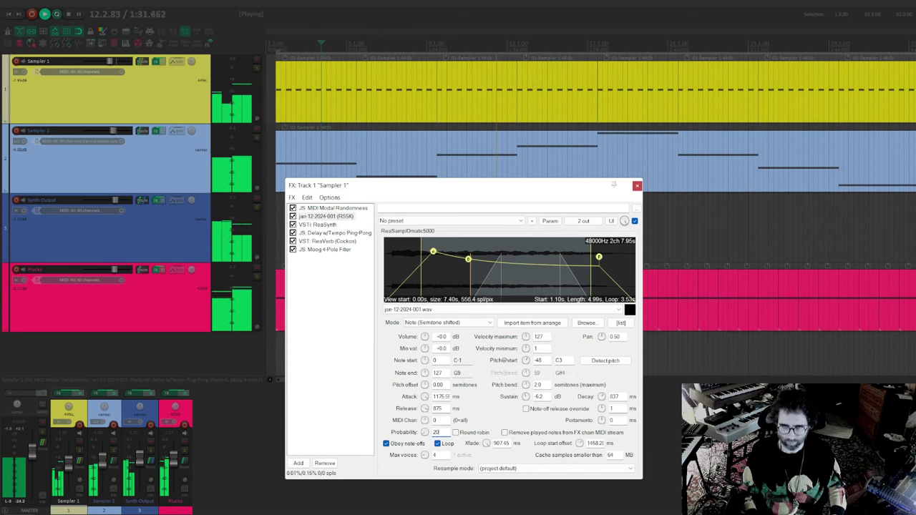
key(Return)
click(358, 383)
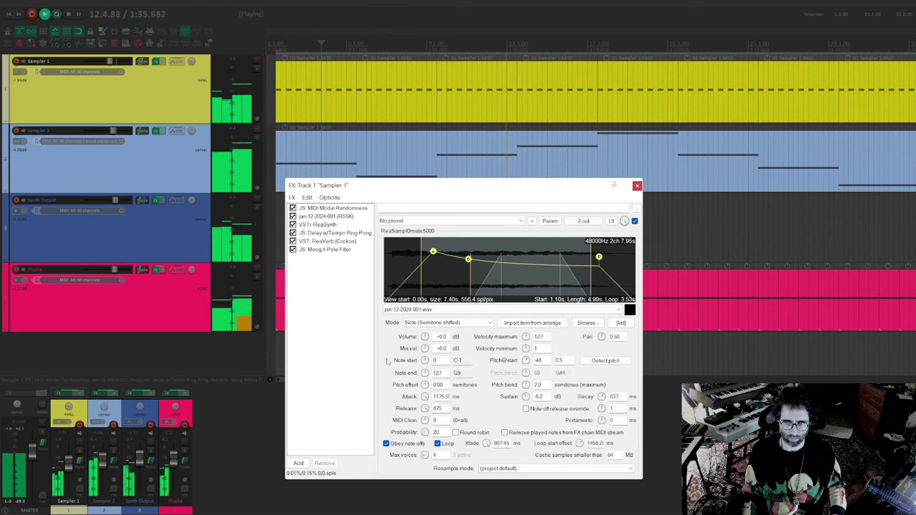
drag(442, 190, 421, 174)
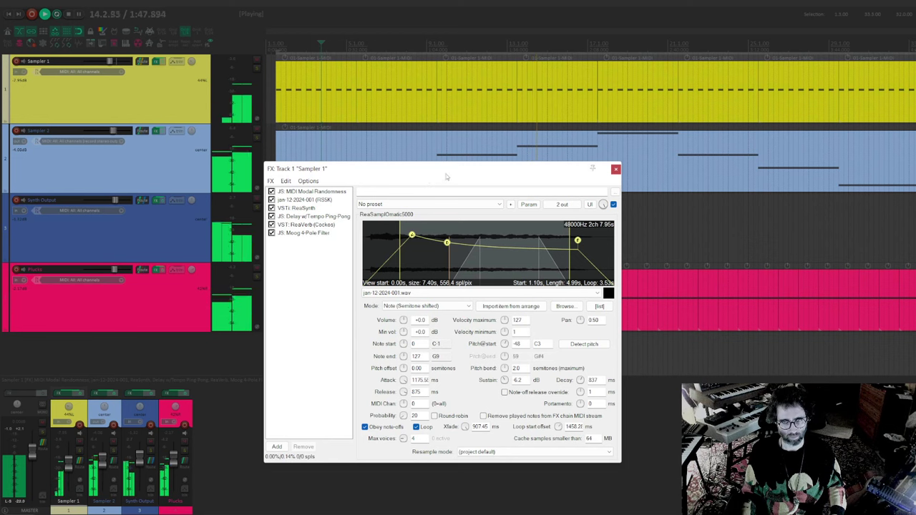
drag(446, 174, 488, 136)
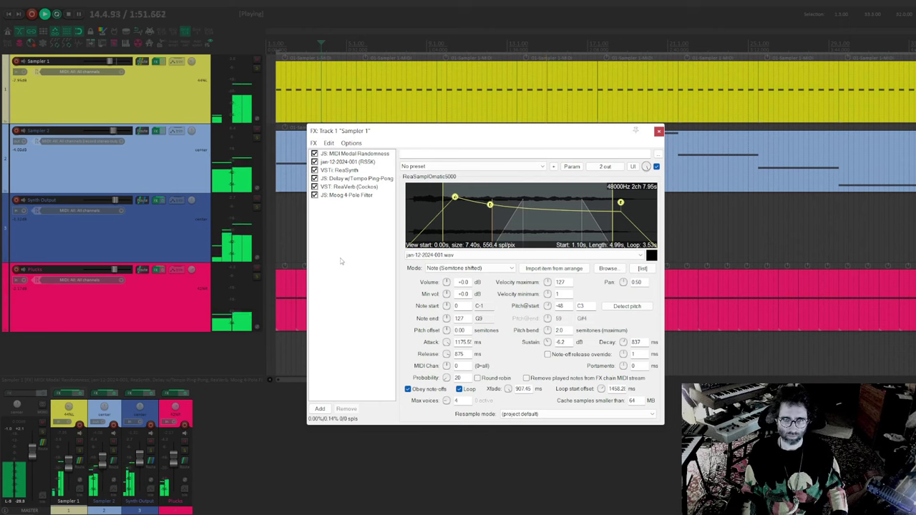
key(Escape)
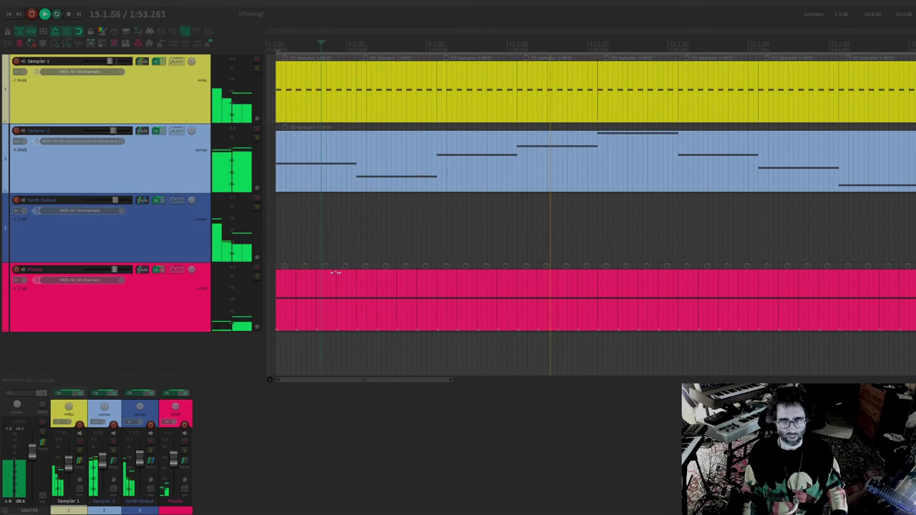
Add a new muted track below Plucks and route a send from Sampler 2 to it
click(101, 308)
click(162, 181)
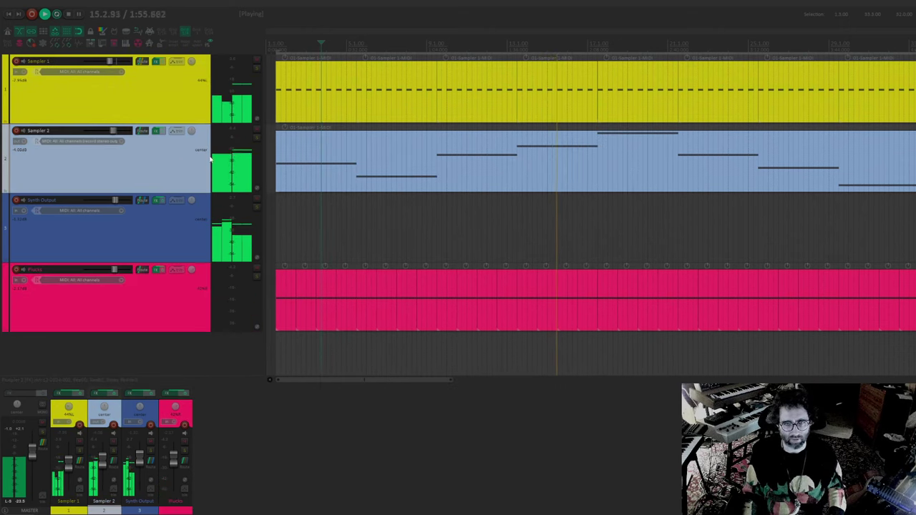
double_click(123, 349)
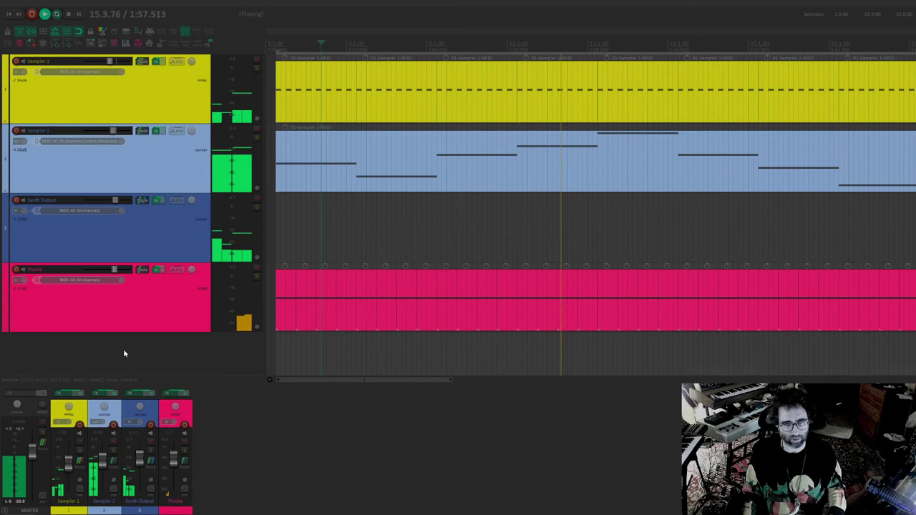
click(256, 312)
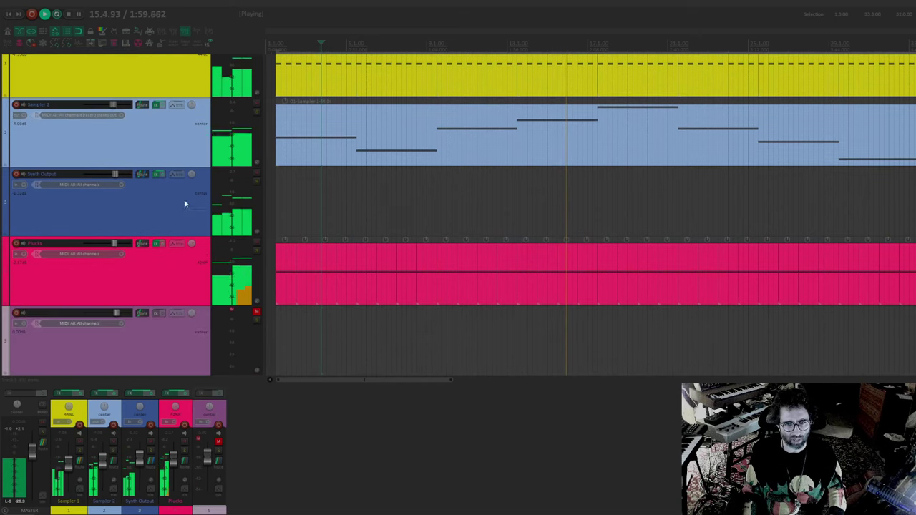
click(162, 126)
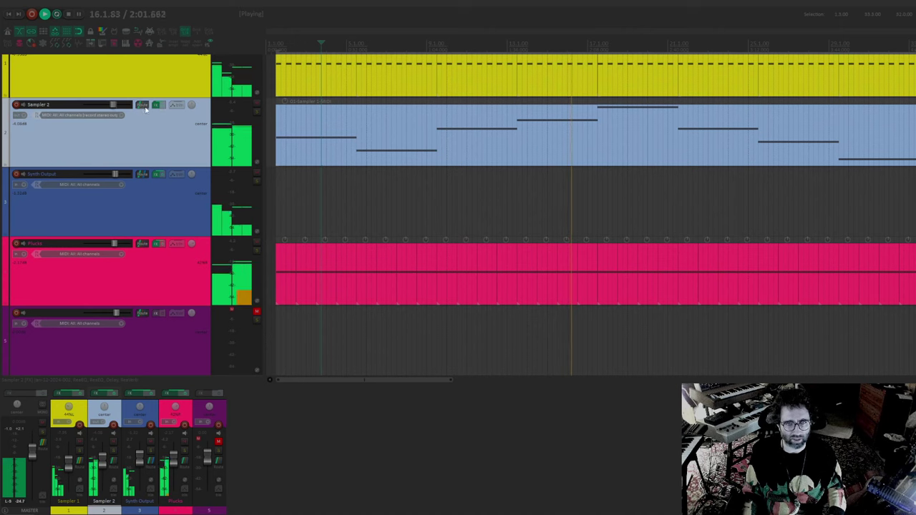
drag(142, 107, 143, 347)
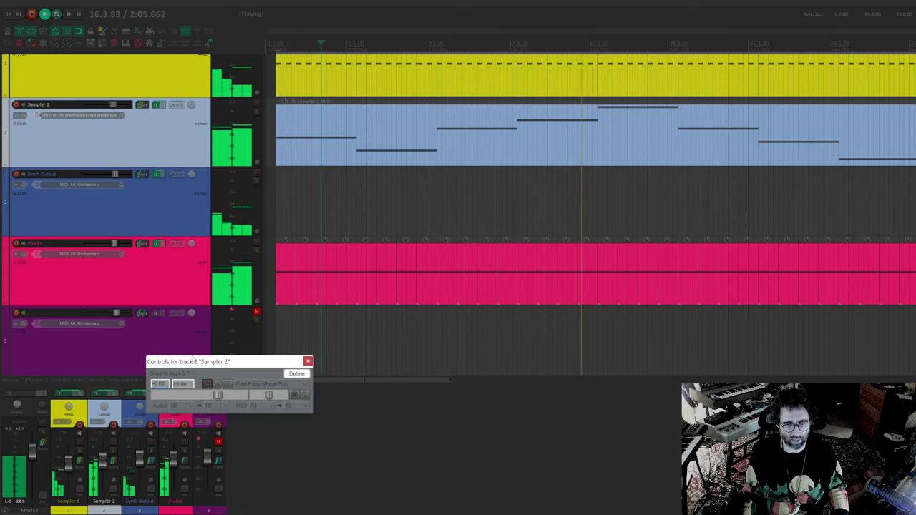
Add ReaEQ to track 5, move its band 1 high-pass up to about 2.5 kHz and disable the band 5 low-pass
click(158, 315)
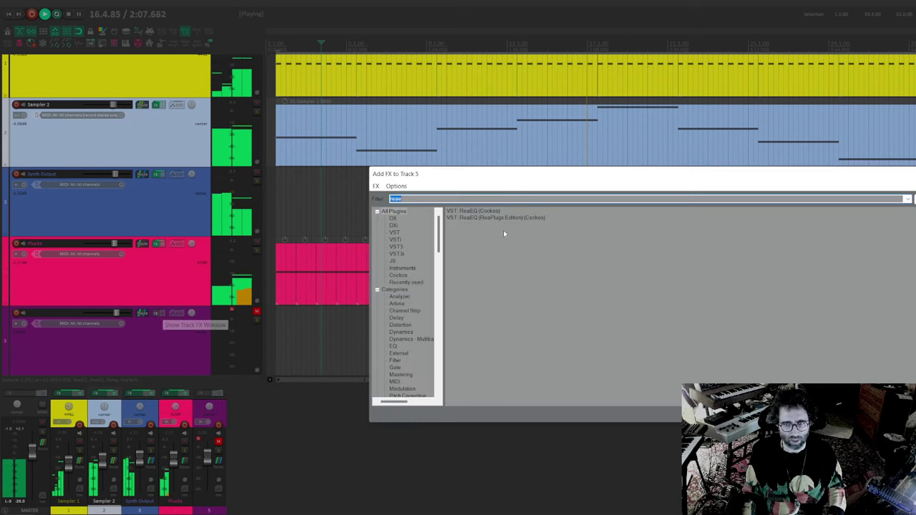
key(Escape)
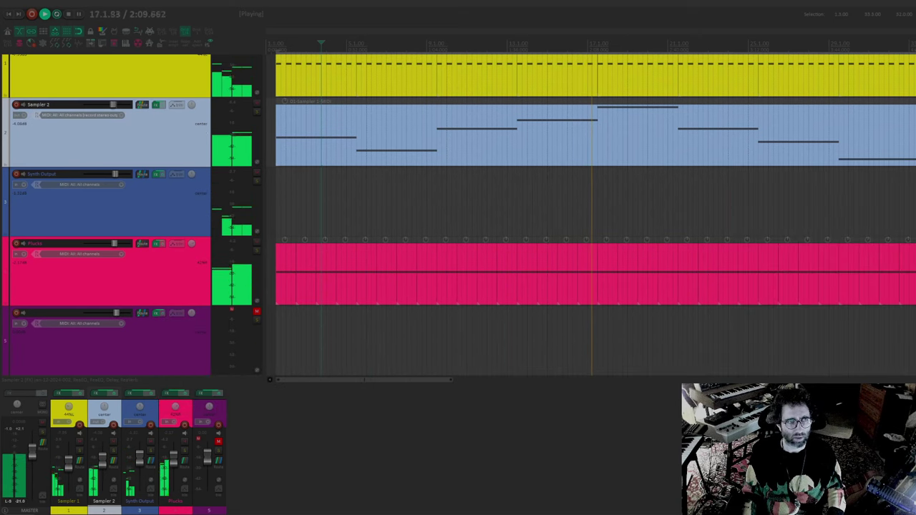
drag(414, 202, 573, 204)
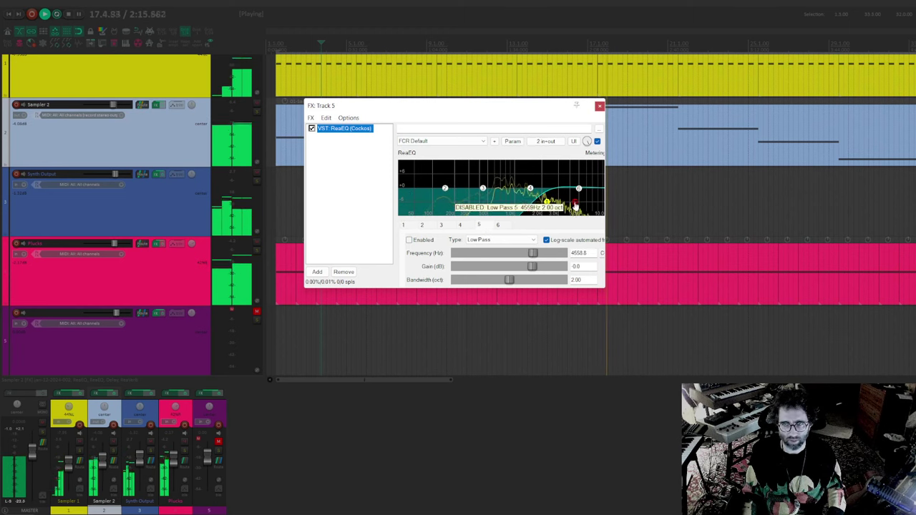
click(573, 205)
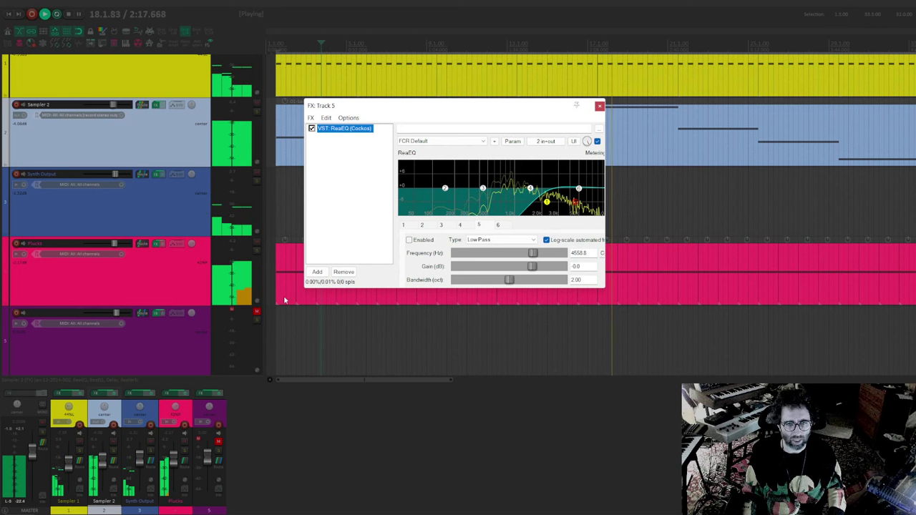
Unmute track 5 and name it Gong Highs
click(241, 329)
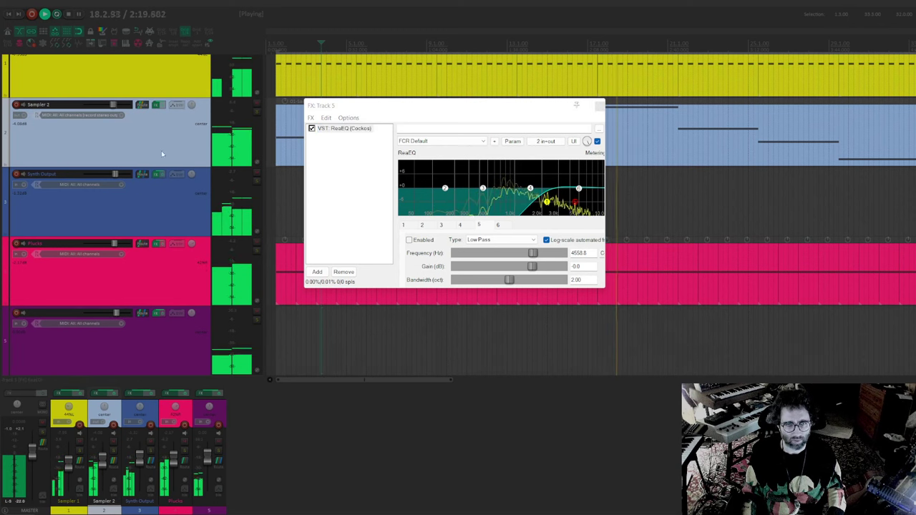
double_click(50, 315)
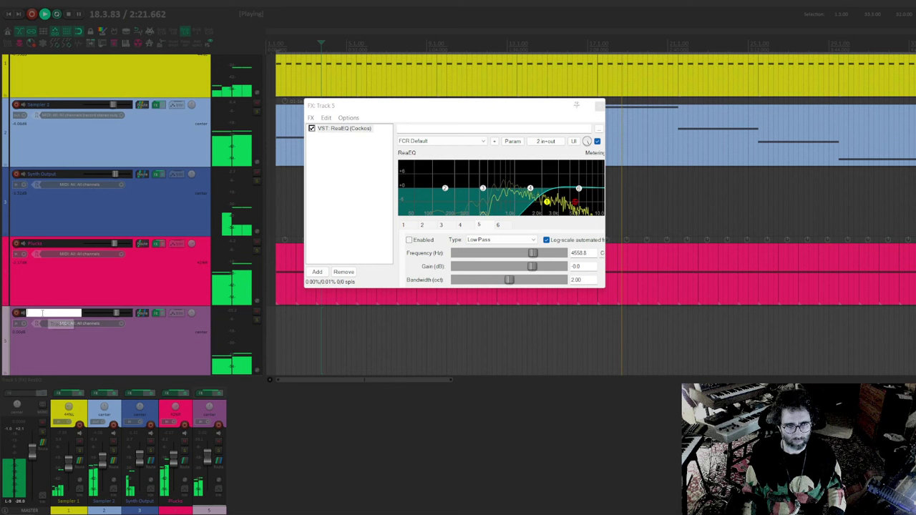
text(Co)
text(ng Highs)
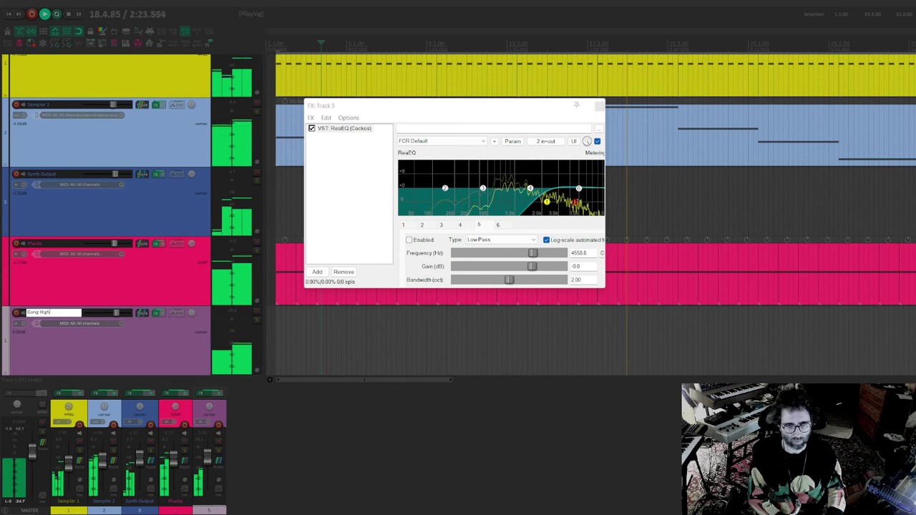
key(Return)
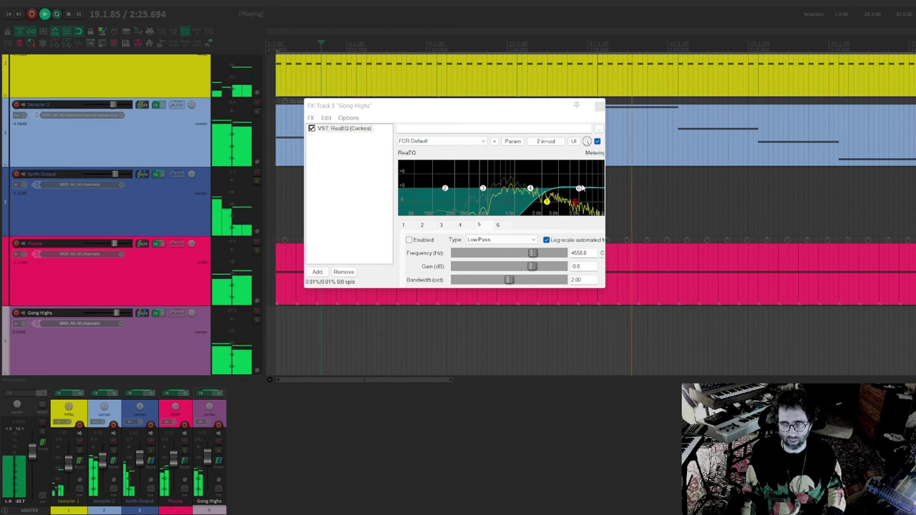
Boost Gong Highs' ReaEQ high shelf by 8.8 dB at about 4950 Hz and add JS: Ping Pong Pan after it
drag(579, 188, 581, 168)
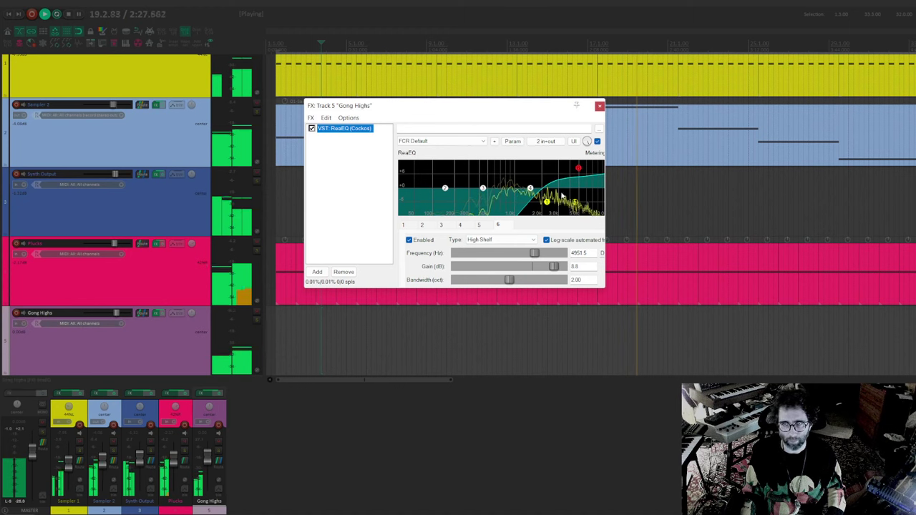
double_click(351, 168)
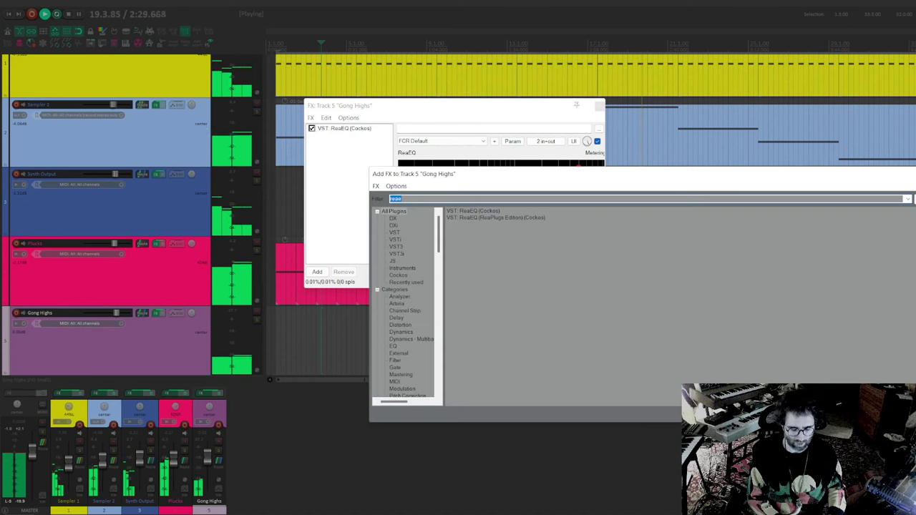
key(Down)
key(Escape)
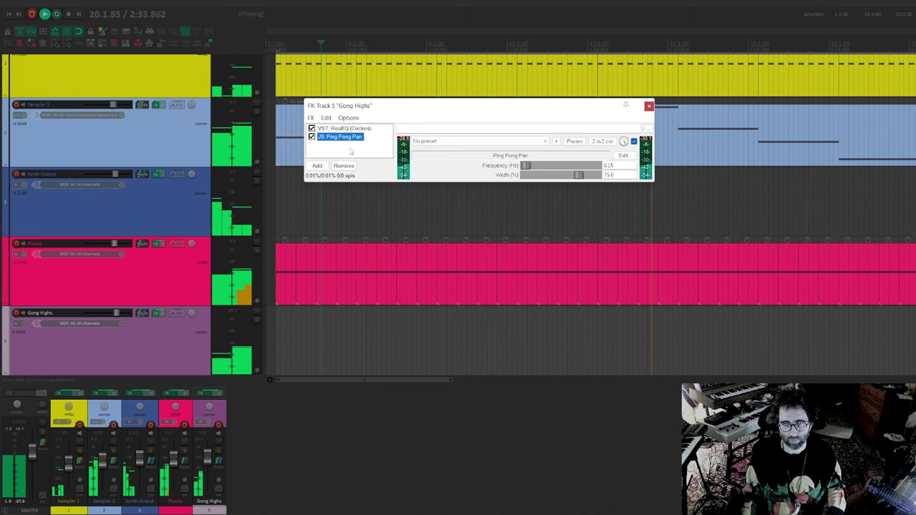
Add a ReaEQ after ReaVerb on Sampler 2, lower its low-pass to about 2559 Hz, and close the open FX chains
click(156, 105)
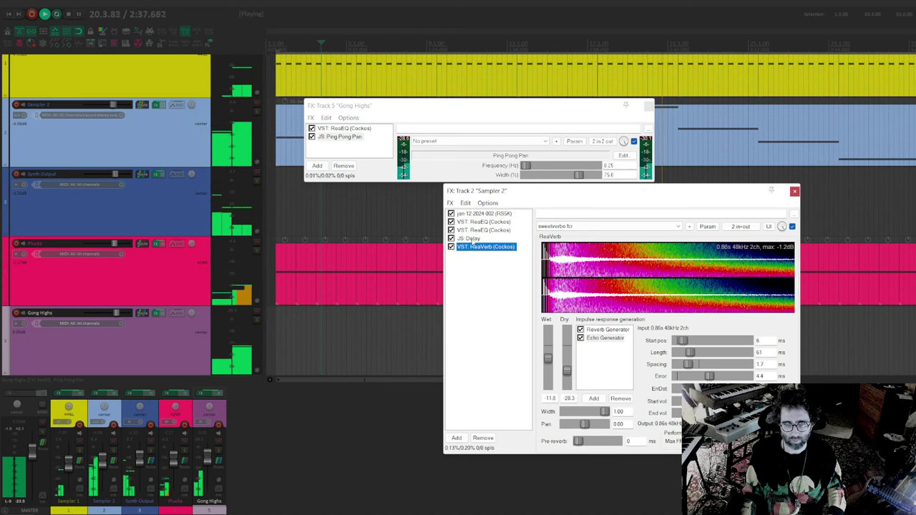
double_click(468, 271)
text(reaeq)
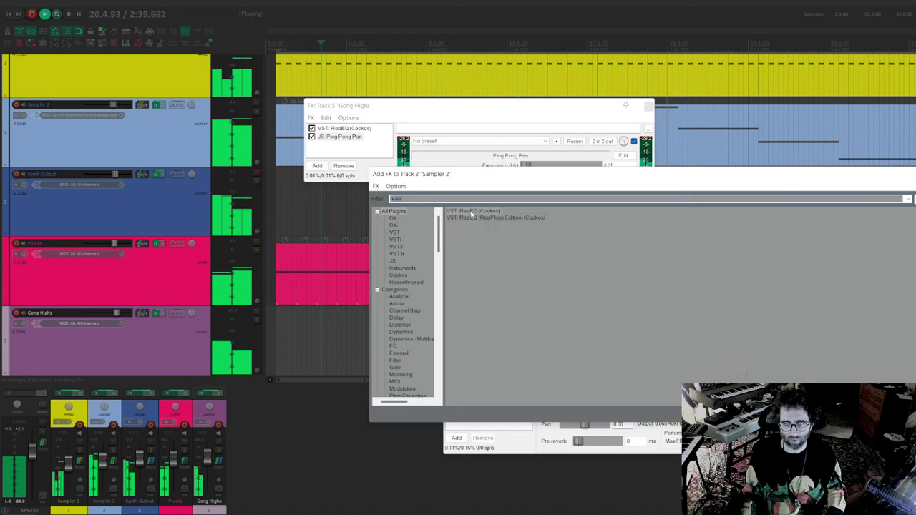
double_click(472, 211)
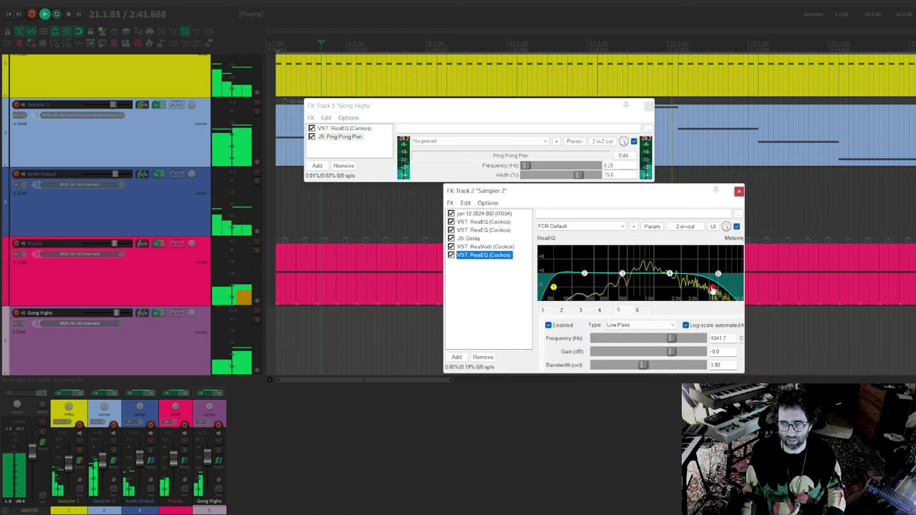
drag(713, 290, 682, 295)
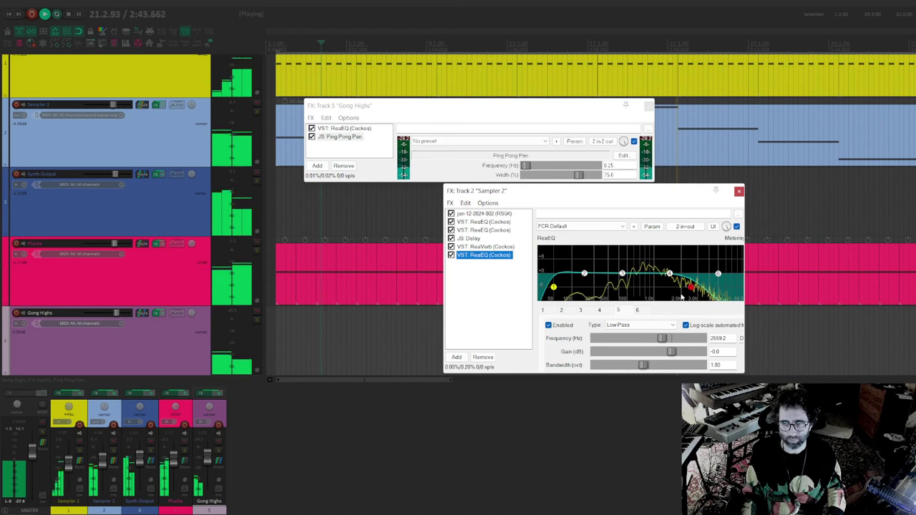
key(Escape)
click(352, 158)
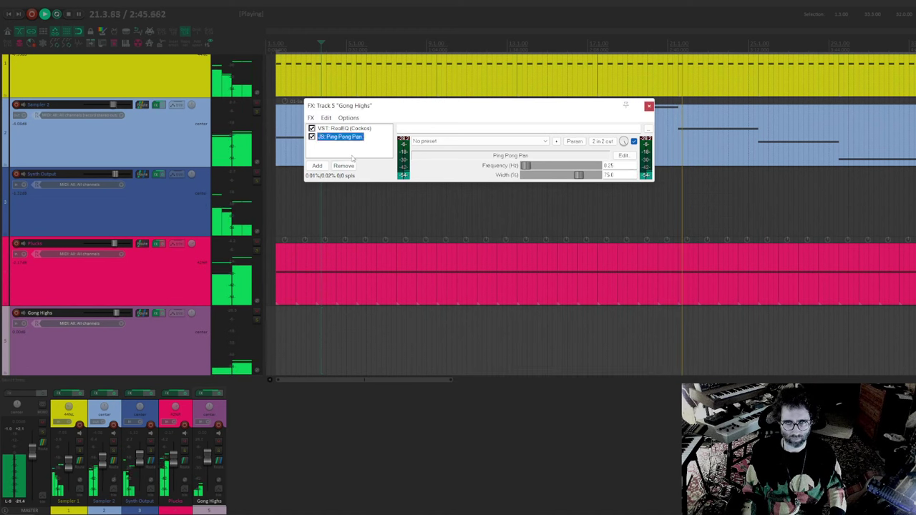
key(Escape)
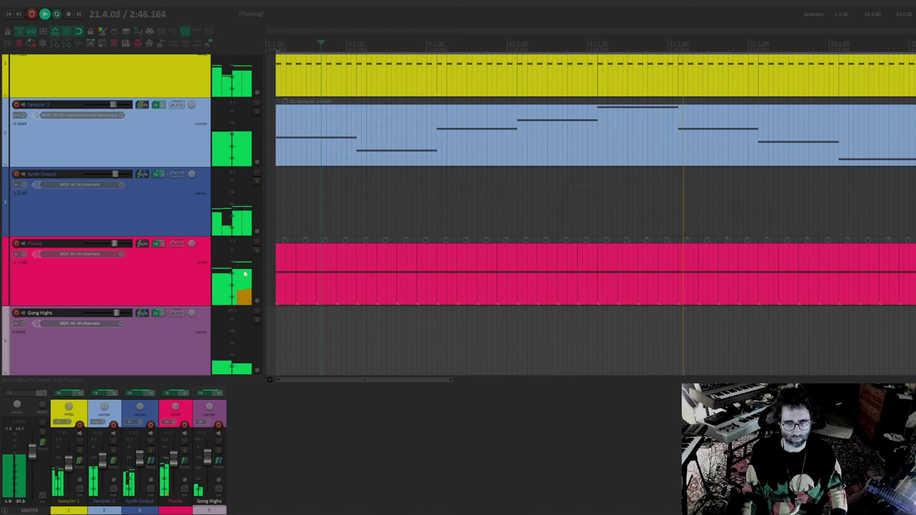
Open JS: Ping Pong Pan in the Gong Highs FX chain and raise its frequency to a few hertz
click(155, 316)
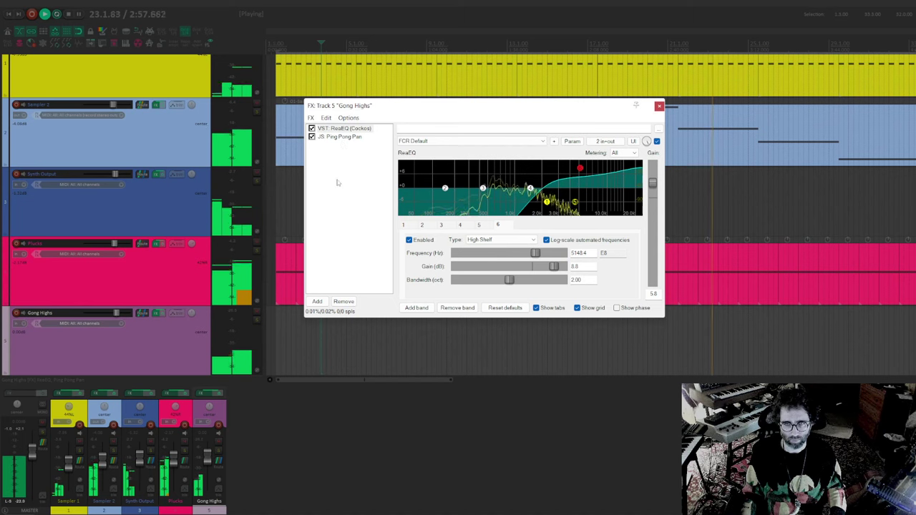
click(347, 206)
click(340, 136)
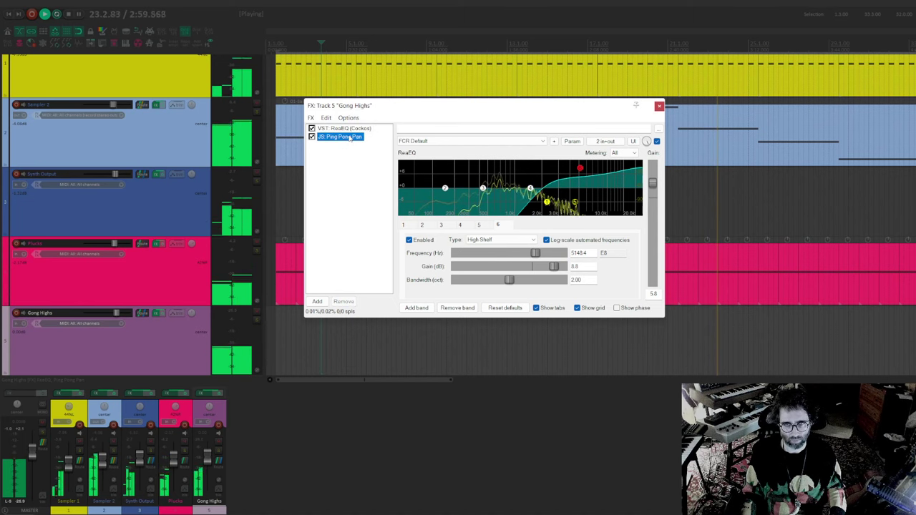
drag(583, 175, 640, 180)
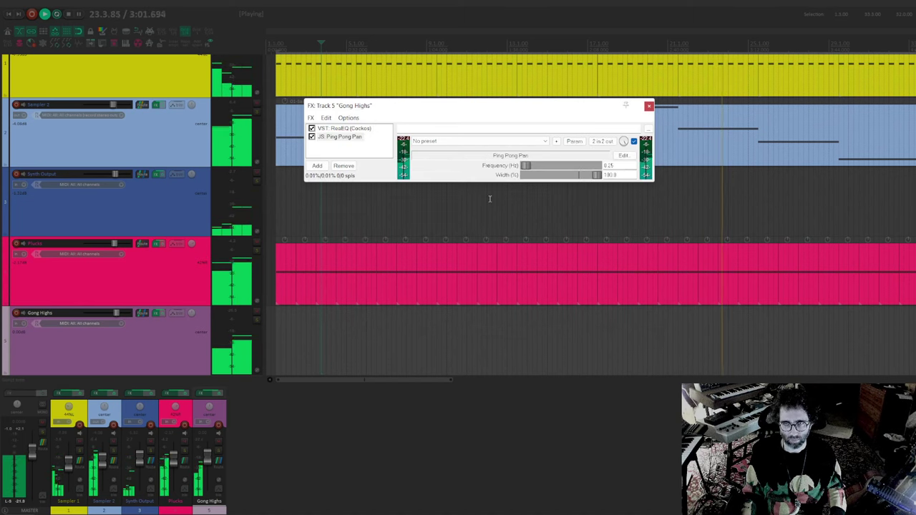
drag(526, 166, 544, 166)
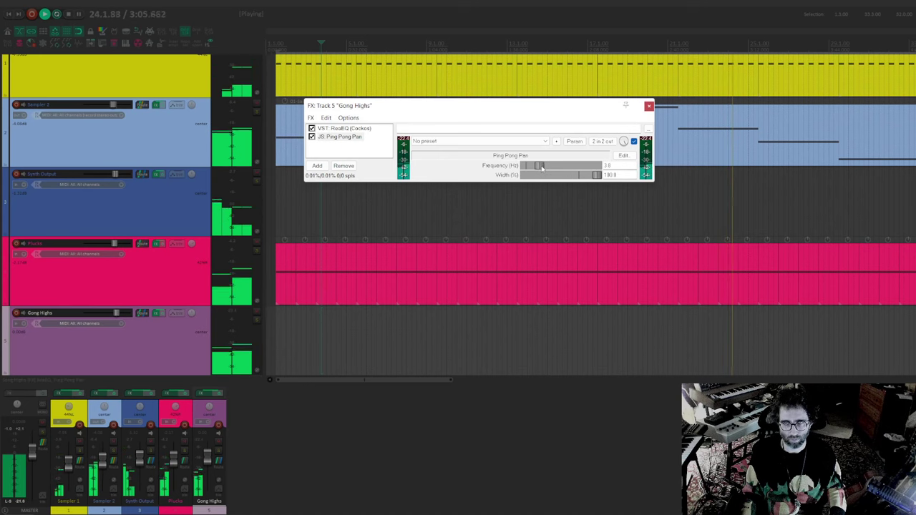
drag(543, 167, 534, 171)
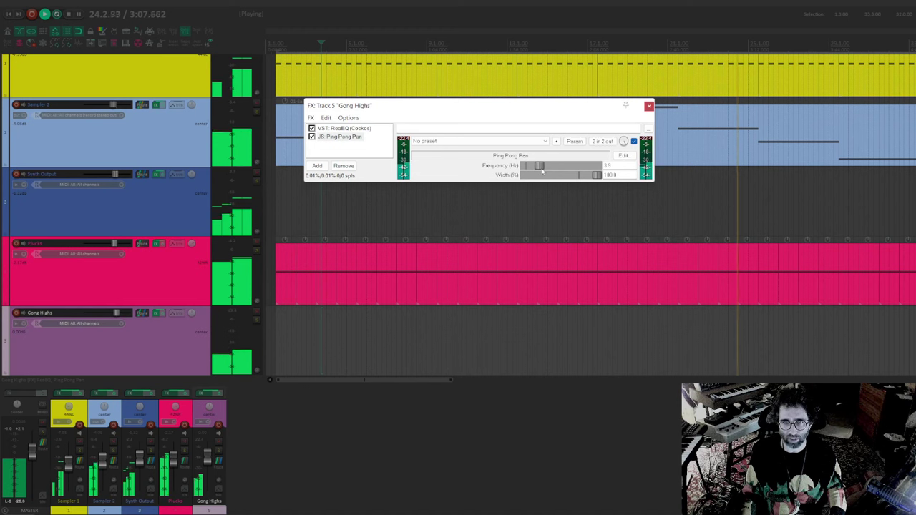
Modulate Ping Pong Pan's frequency with a random-shaped LFO at 36% strength and close the FX chain
click(574, 141)
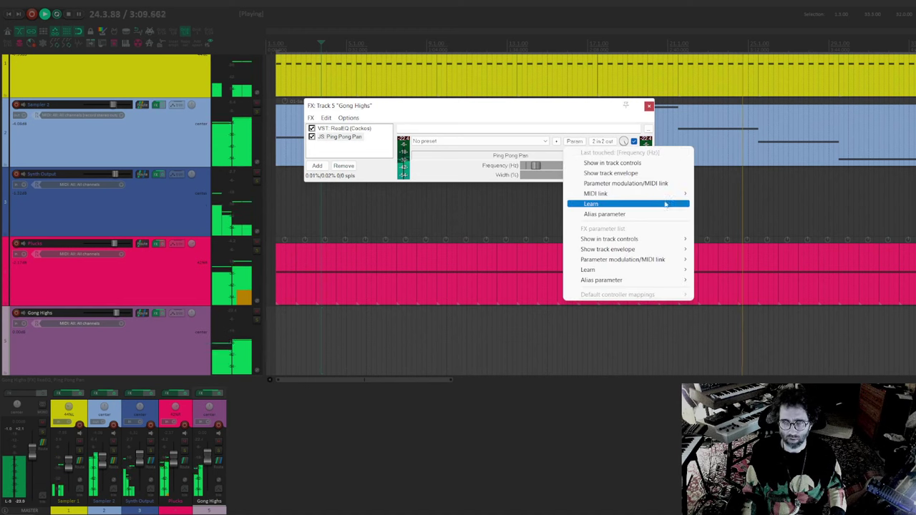
click(629, 184)
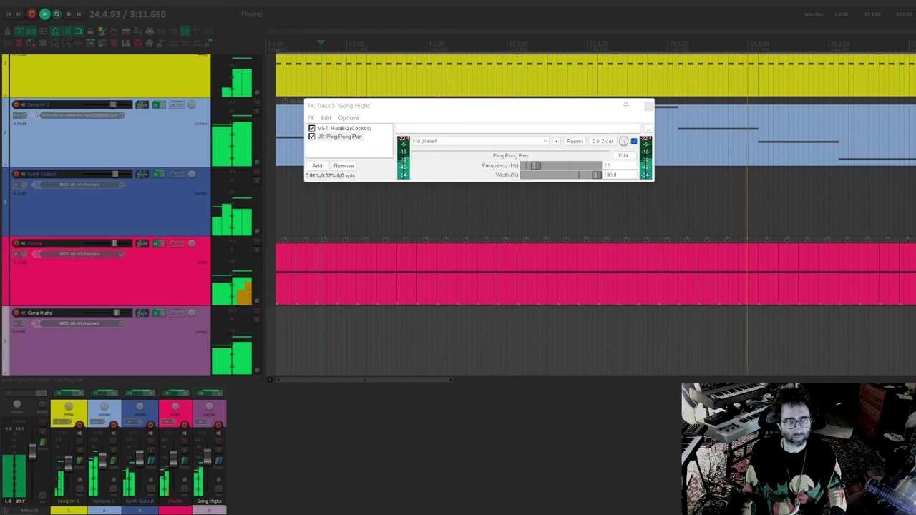
click(412, 274)
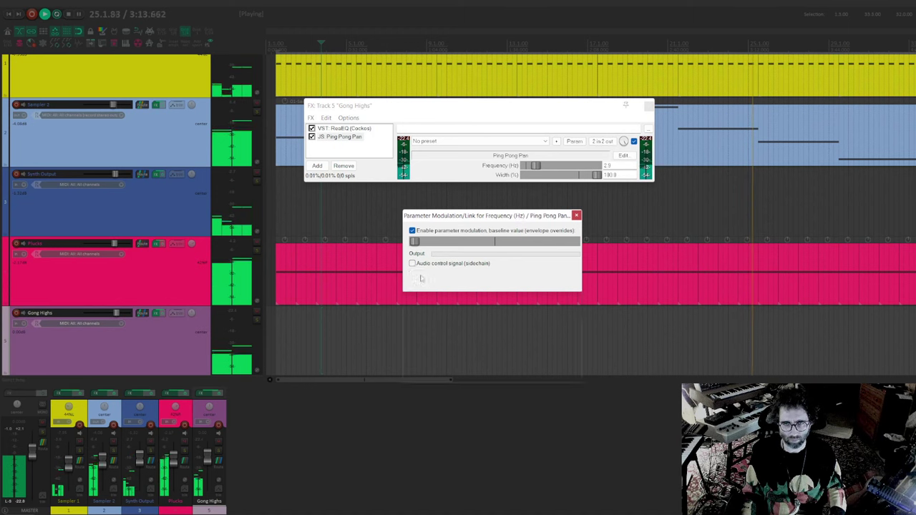
click(477, 285)
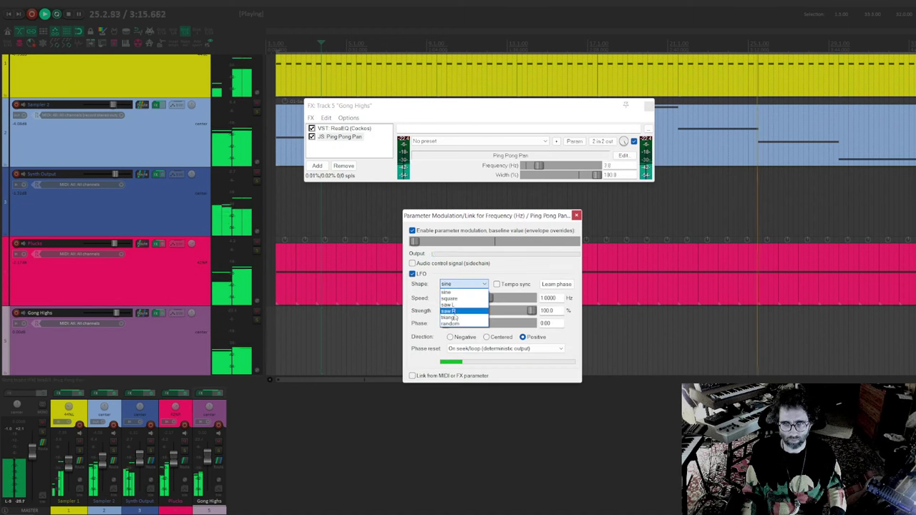
click(465, 311)
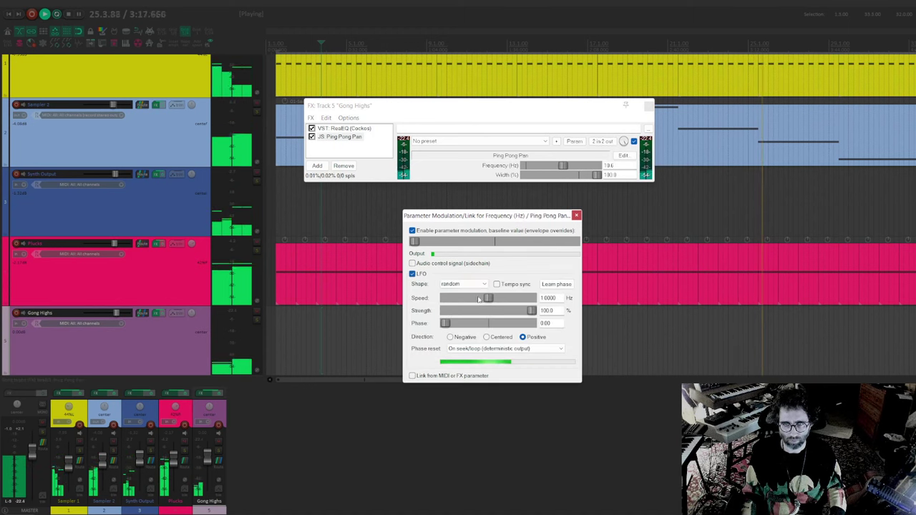
drag(526, 313, 480, 317)
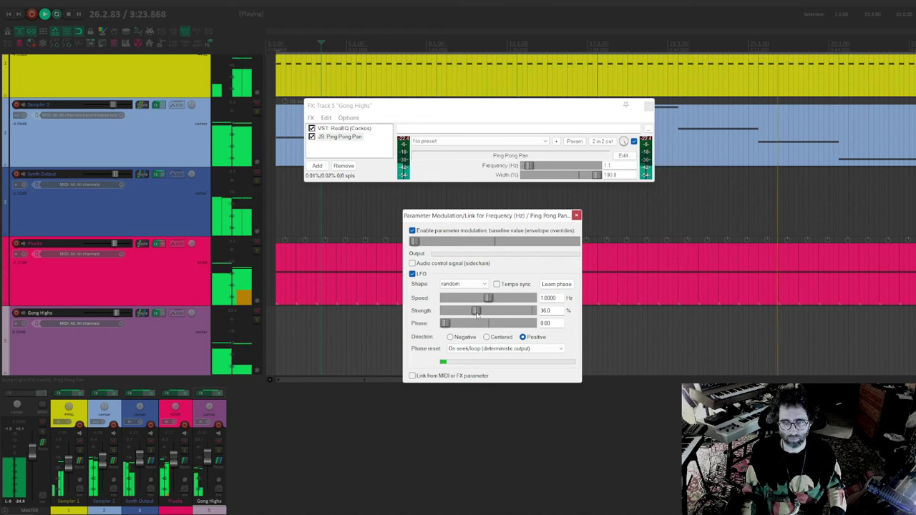
click(576, 216)
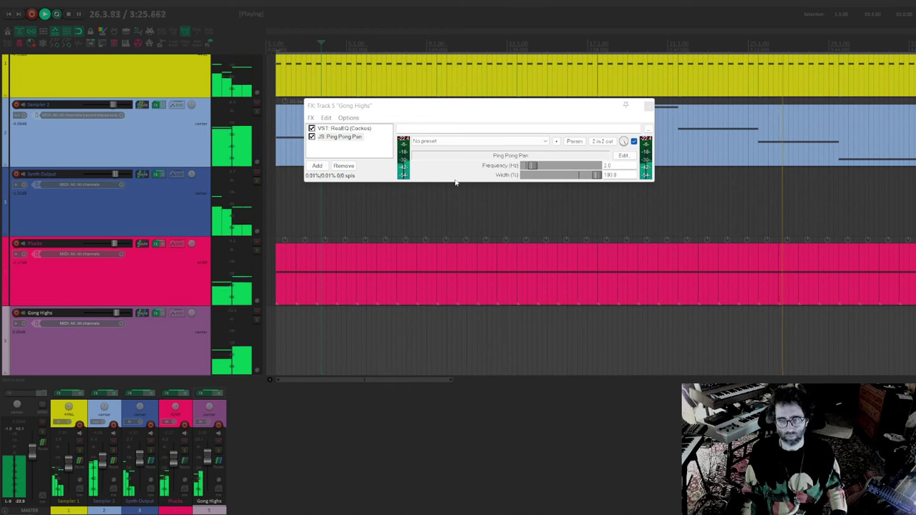
key(Escape)
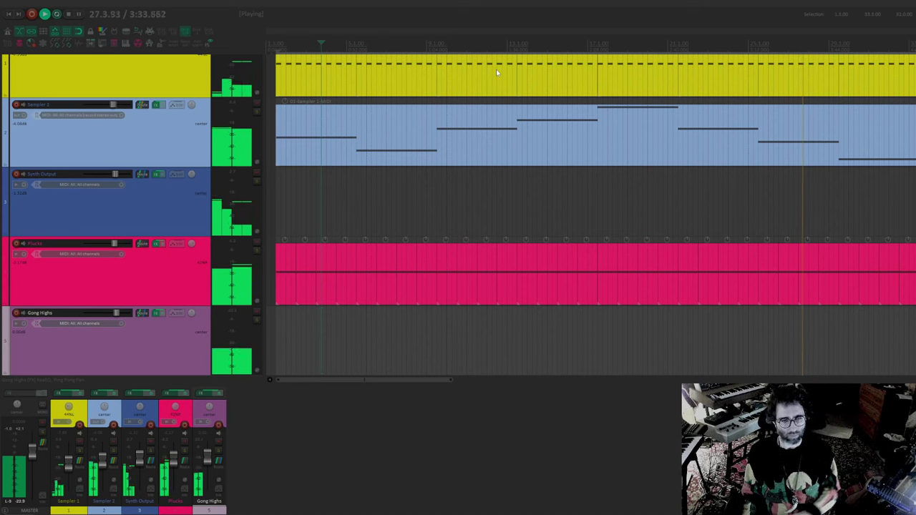
Add ReaEQ to the master track, cut band 3 by 3 dB at about 388 Hz with a 3-octave bandwidth, and close the chain
click(30, 395)
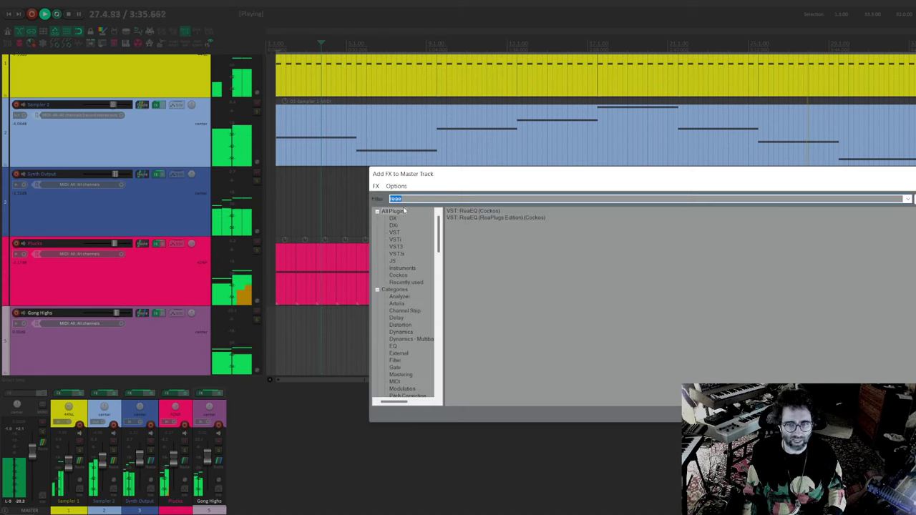
double_click(487, 210)
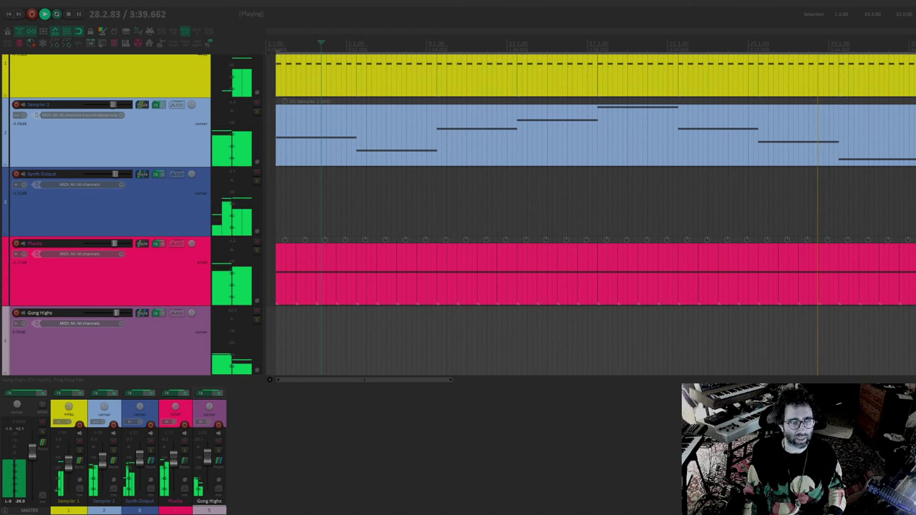
drag(393, 107, 542, 199)
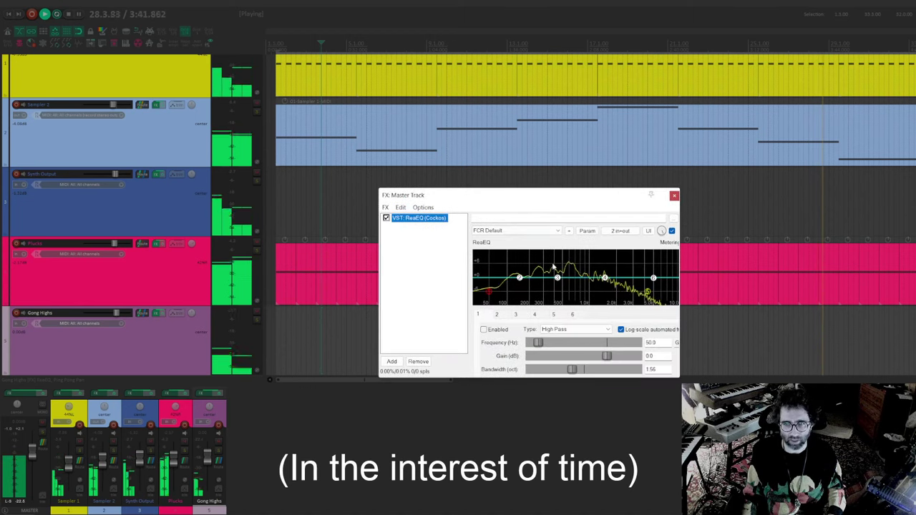
drag(558, 279, 564, 294)
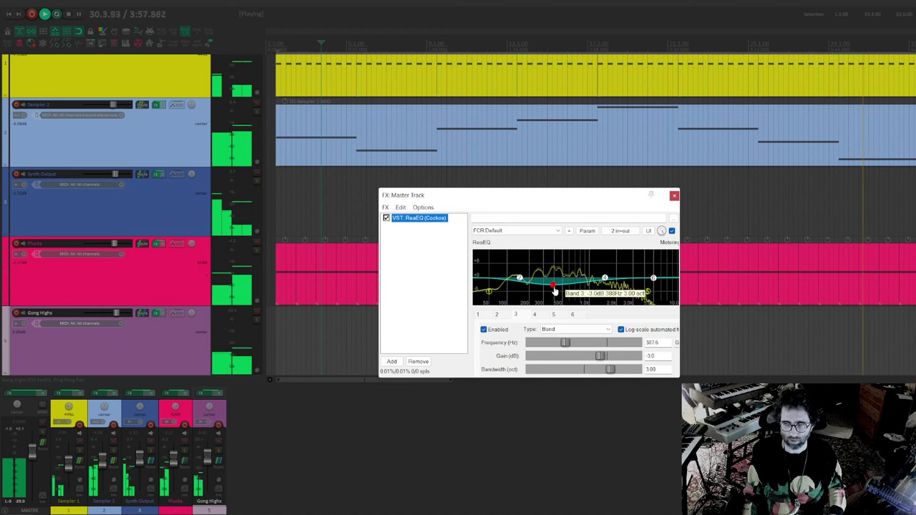
click(425, 262)
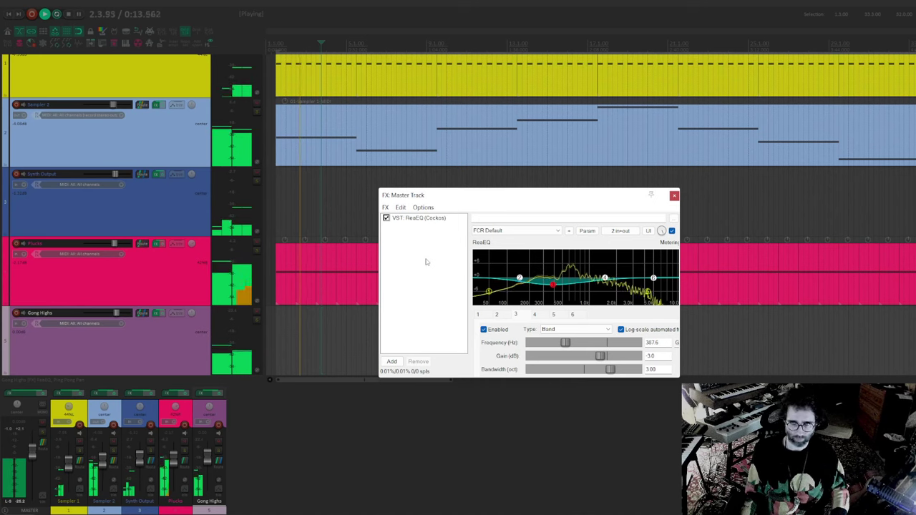
key(Escape)
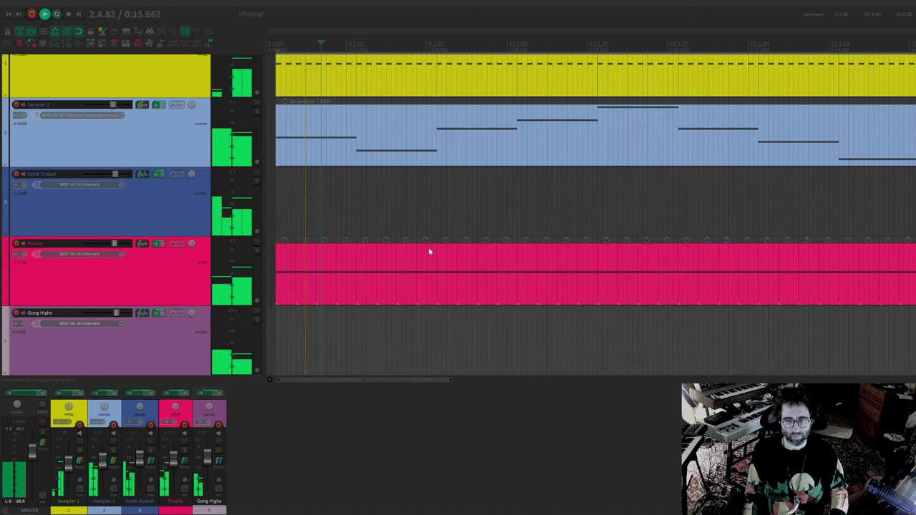
Duplicate all items on the Sampler 1, Sampler 2 and Plucks tracks directly after the originals
scroll(429, 252, down, 4)
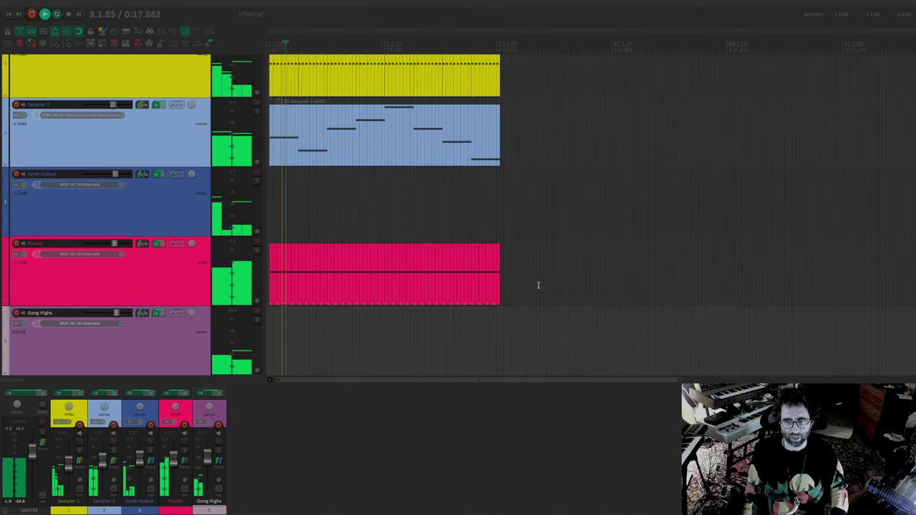
drag(542, 295, 272, 60)
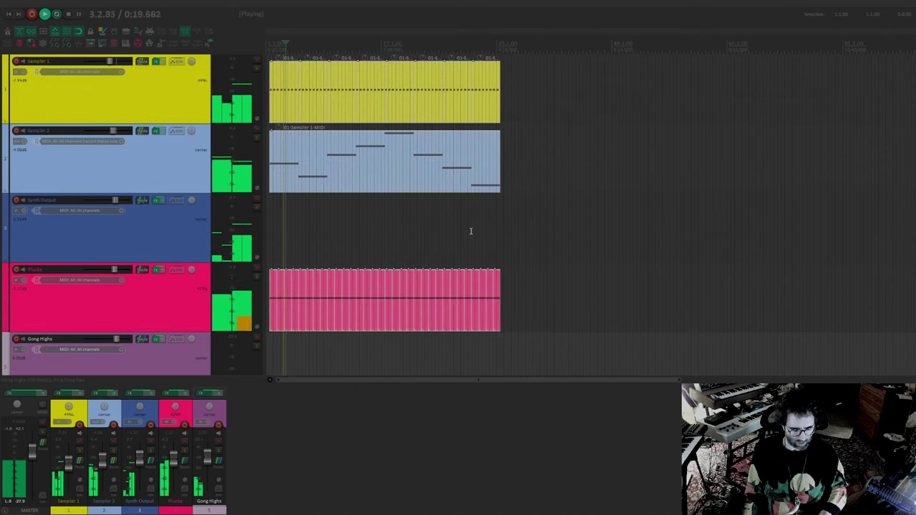
key(ctrl+d)
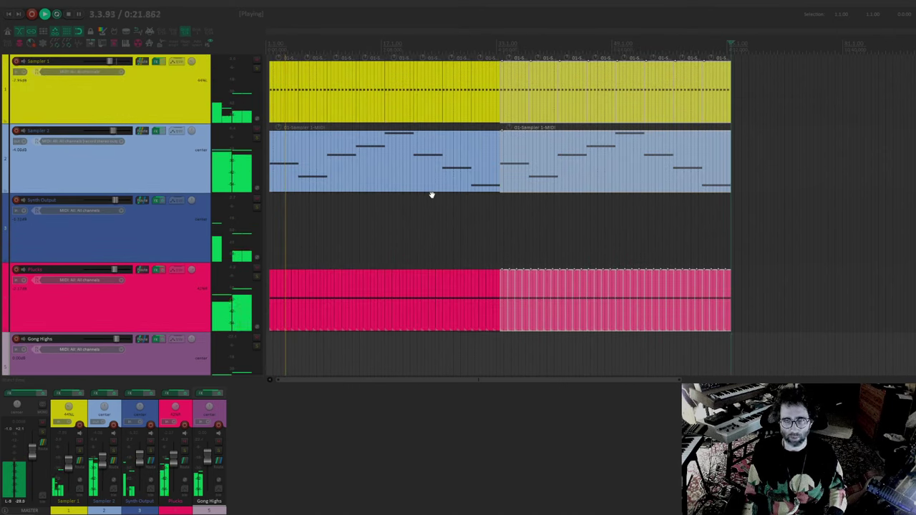
scroll(367, 151, up, 2)
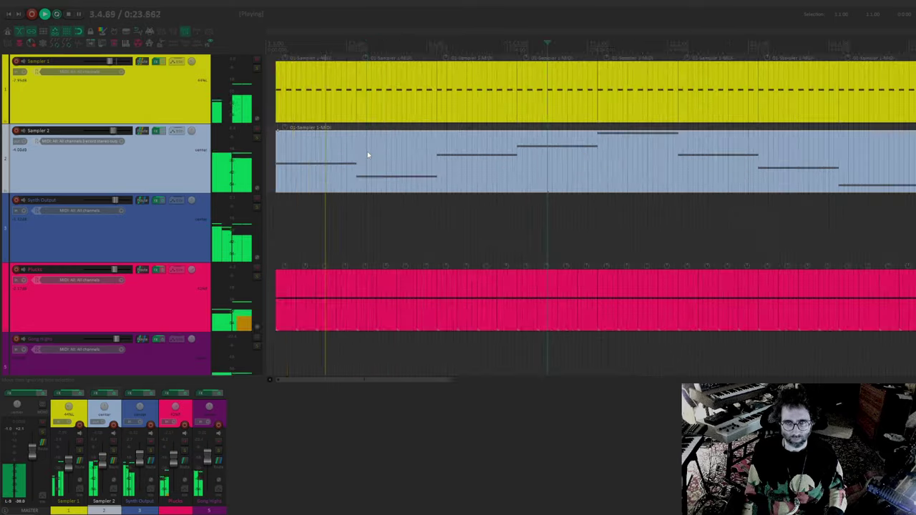
click(368, 155)
scroll(353, 179, up, 4)
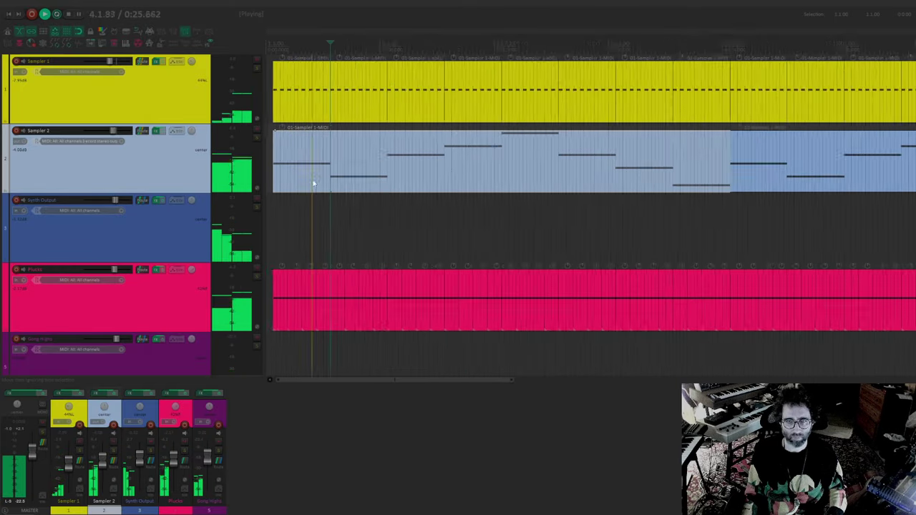
Stop playback, return the edit cursor to 1.3.00, and remove the first two bars of items from the Plucks track
key(space)
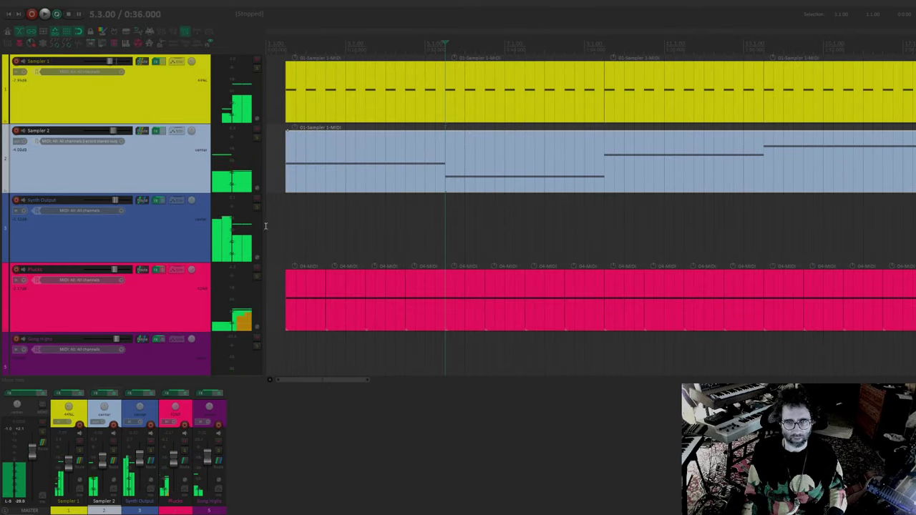
click(282, 215)
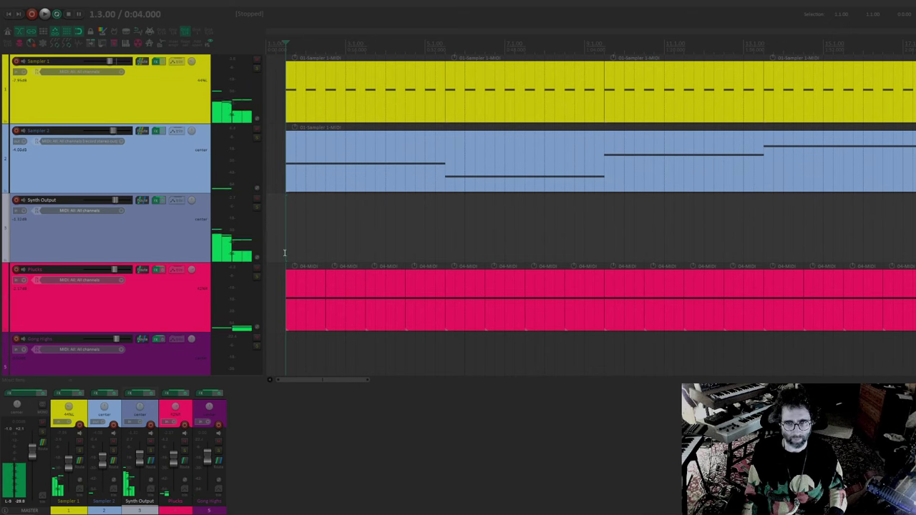
scroll(284, 252, down, 3)
drag(287, 234, 371, 278)
key(Delete)
scroll(372, 276, up, 3)
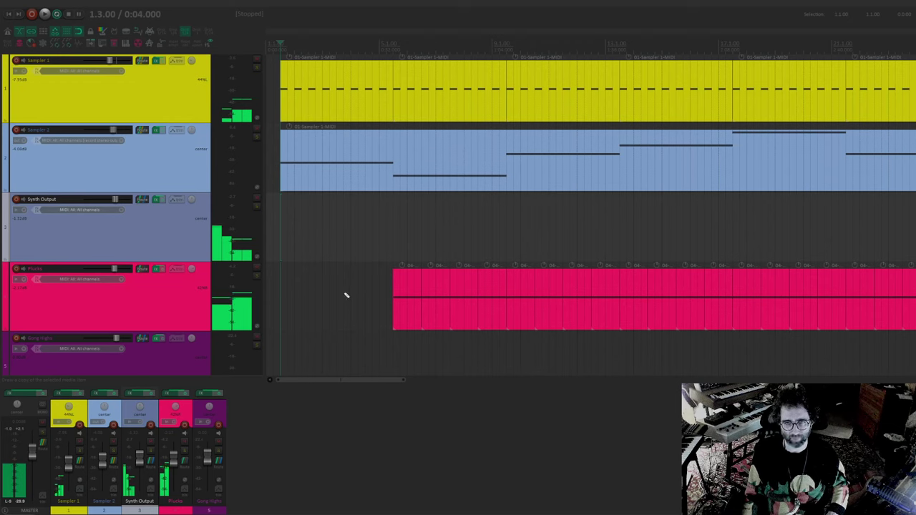
key(ctrl+z)
key(ctrl+z)
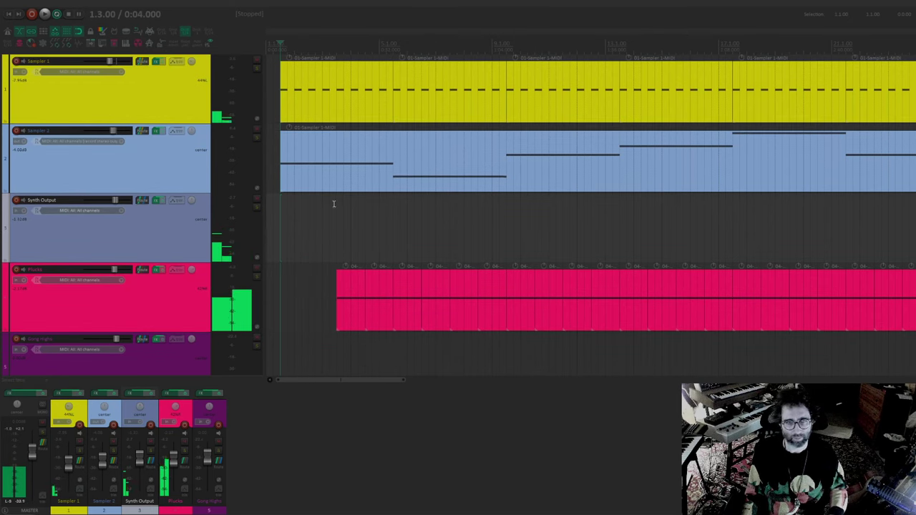
Delete the duplicated Sampler 2 item and shift the remaining one four bars later
key(space)
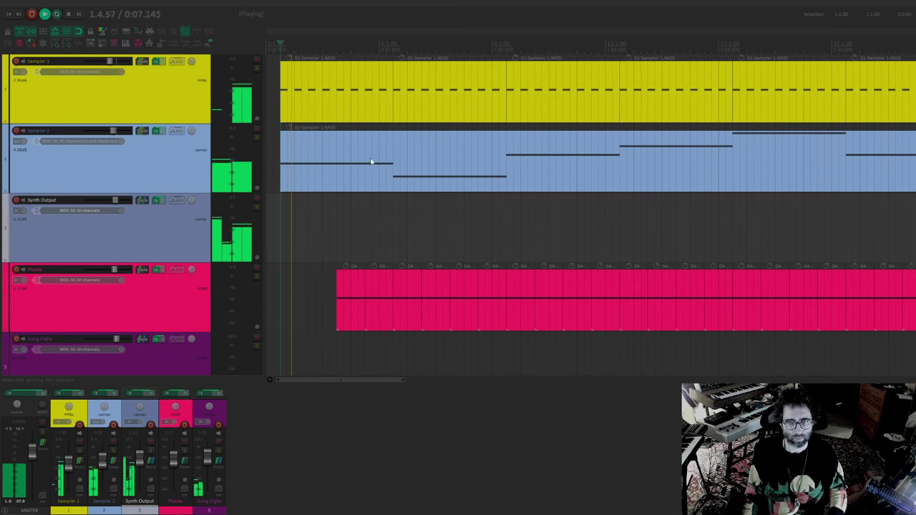
scroll(391, 155, down, 4)
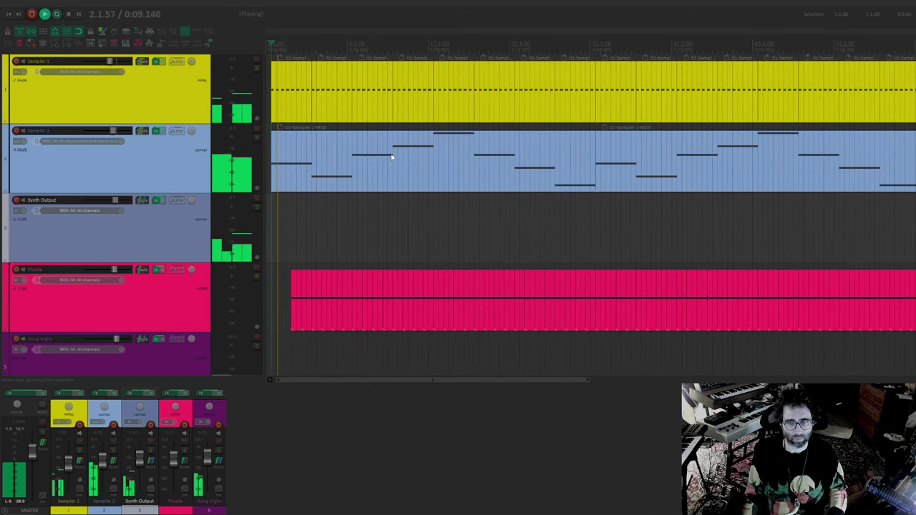
key(space)
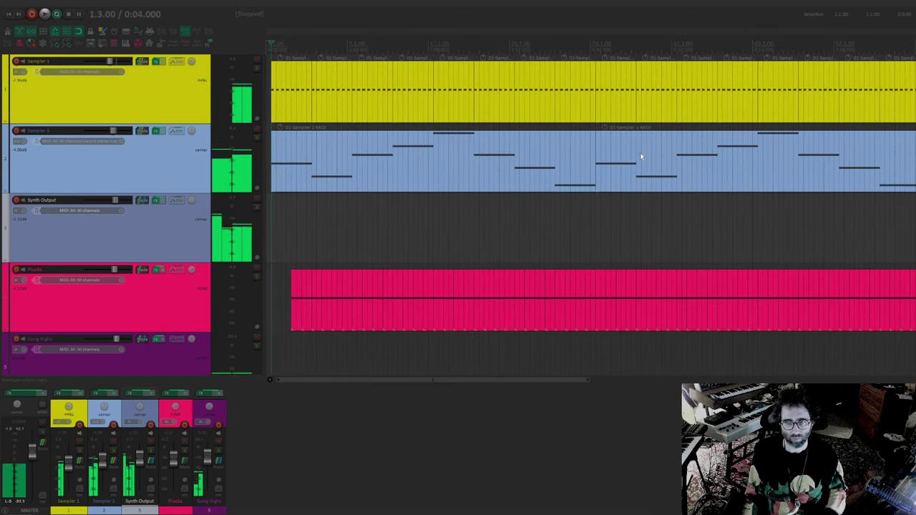
click(641, 156)
key(Delete)
mouse_move(405, 168)
mouse_down()
mouse_move(438, 172)
mouse_move(421, 172)
mouse_up()
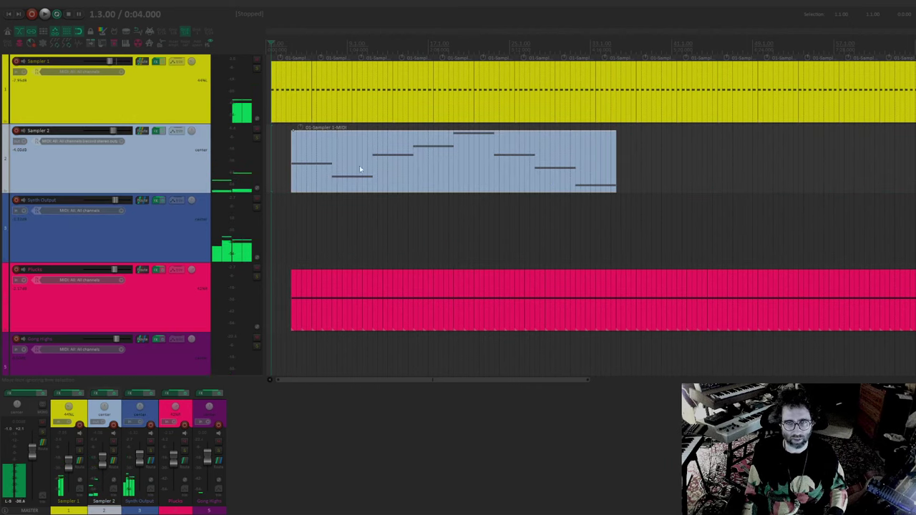
drag(360, 169, 380, 169)
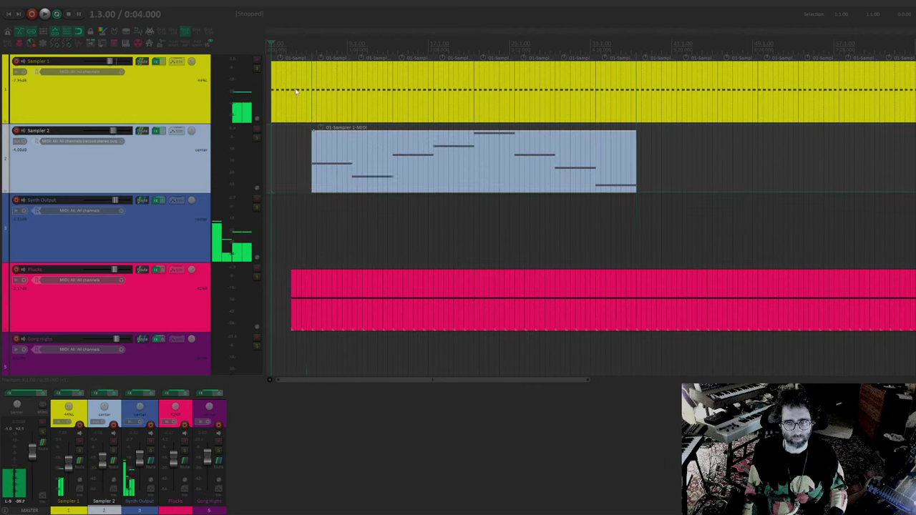
Play the arrangement from the very start of the project
click(266, 51)
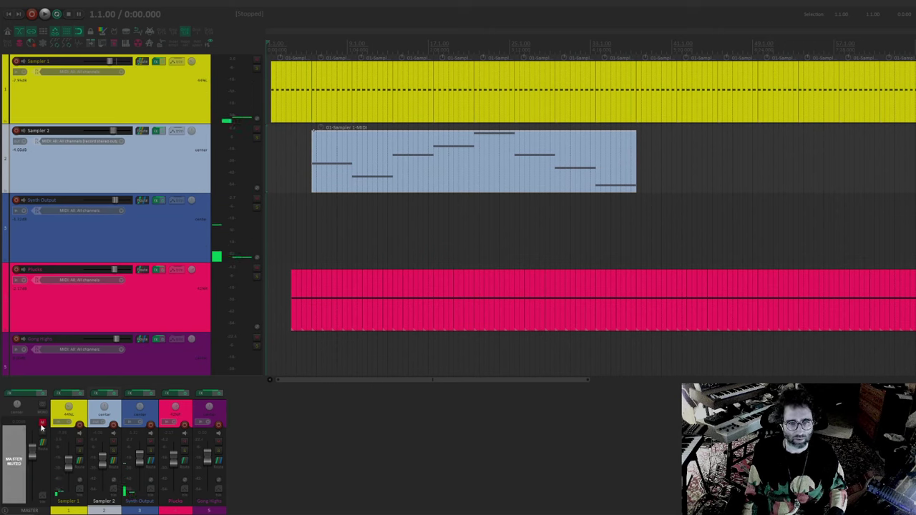
key(space)
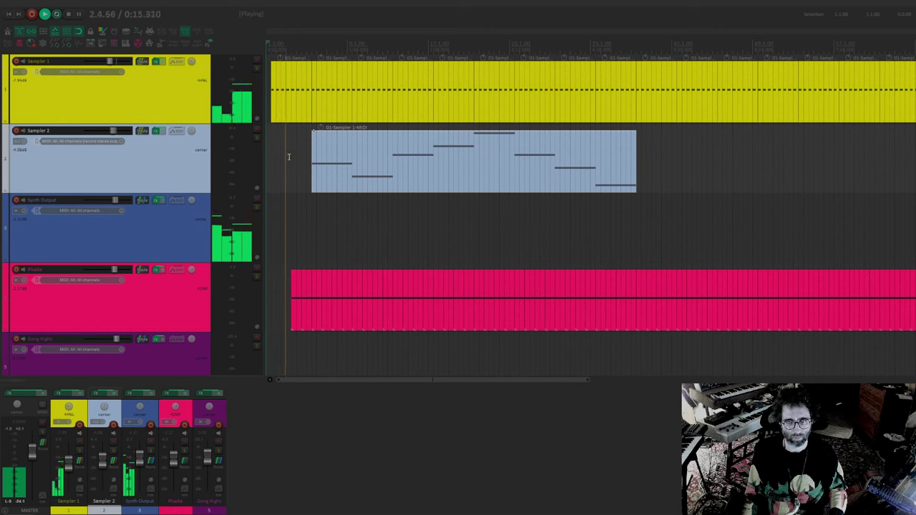
Lengthen the release of Sampler 1's ReaSamplOmatic5000 to 2755 ms and audition the start of the arrangement
key(space)
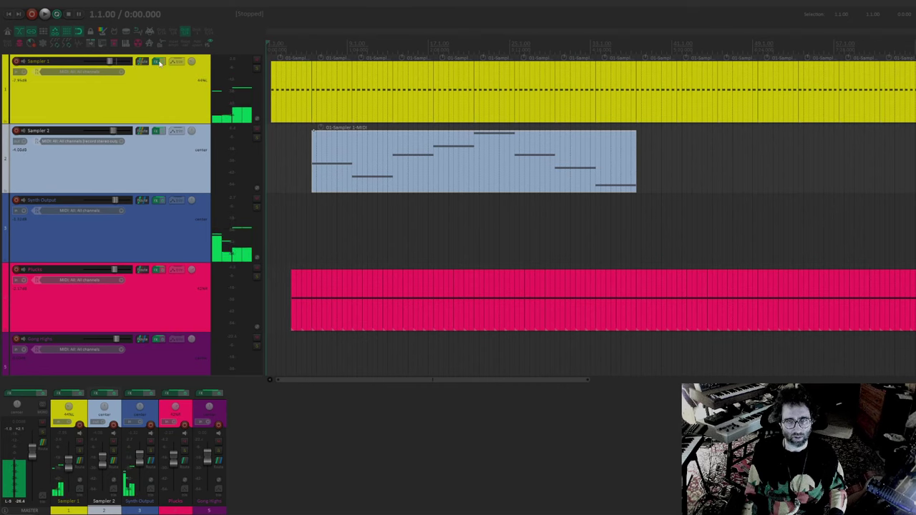
click(143, 61)
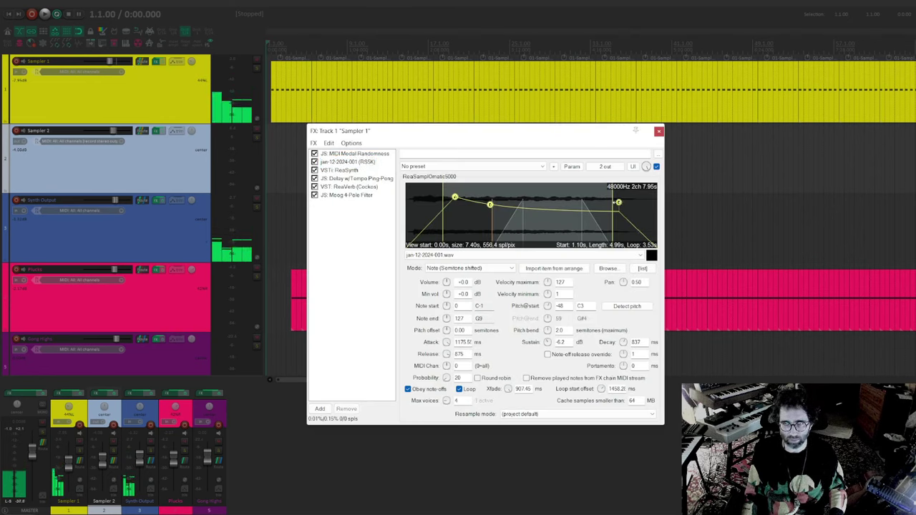
drag(618, 203, 542, 204)
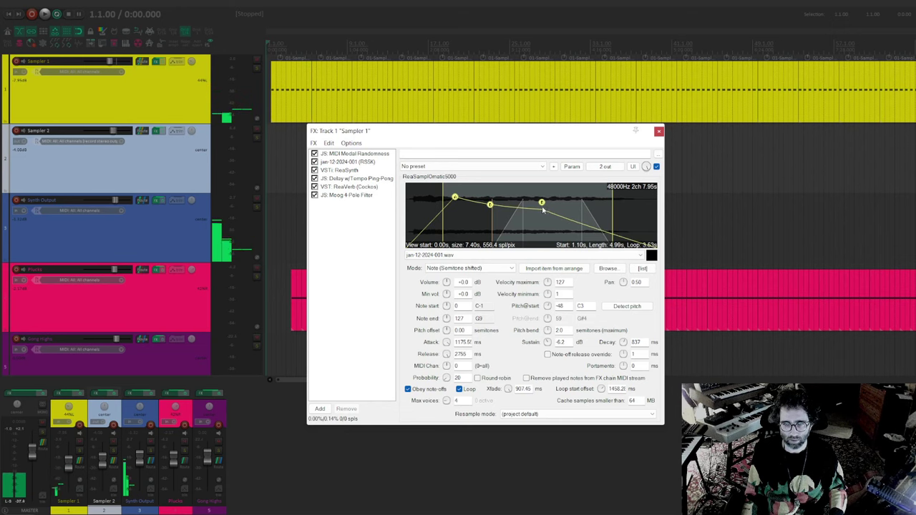
key(Escape)
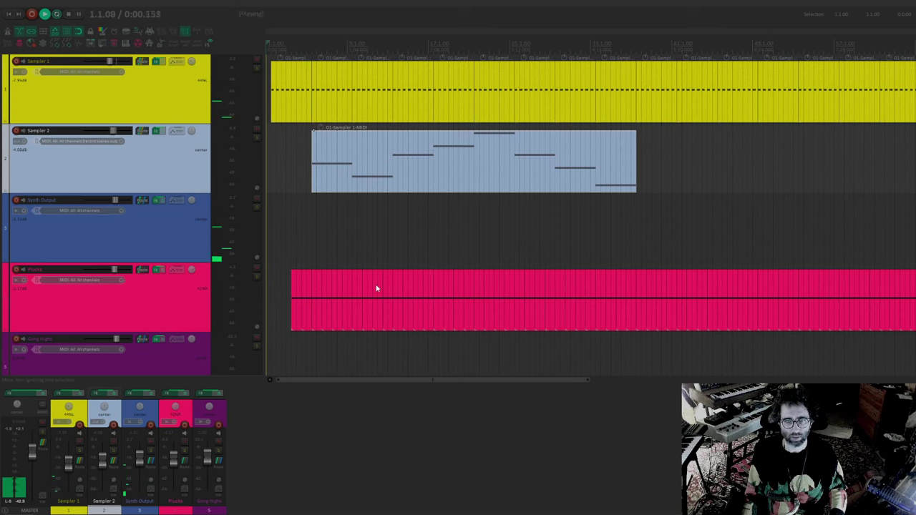
key(space)
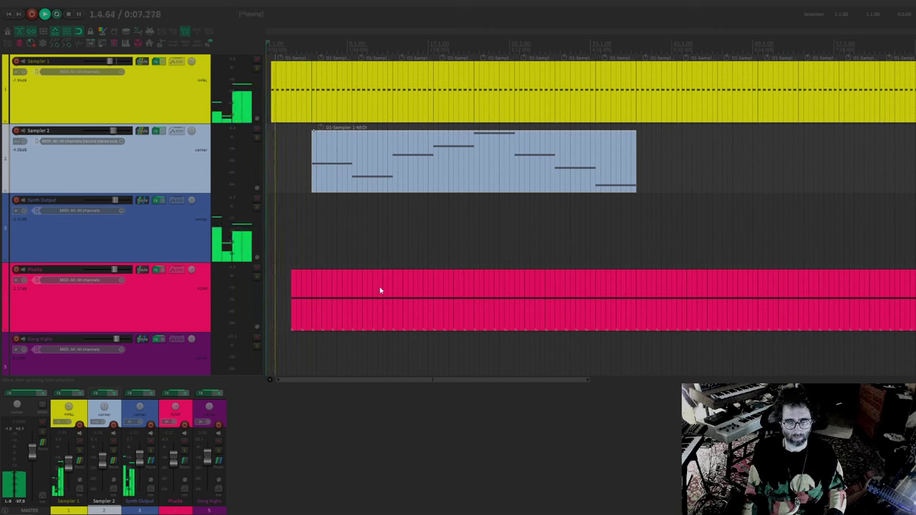
key(space)
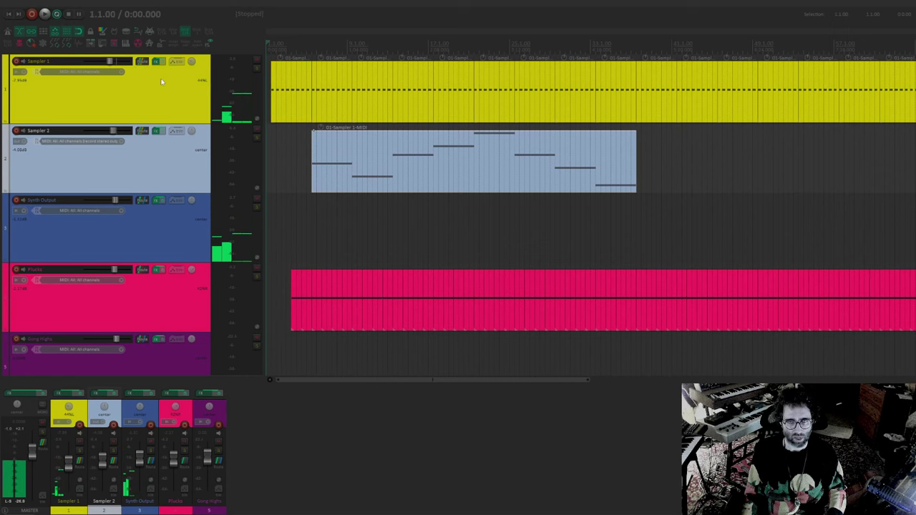
Show the Bypass automation envelope of the jan-12-2024-001 sampler on the Sampler 1 track
click(163, 94)
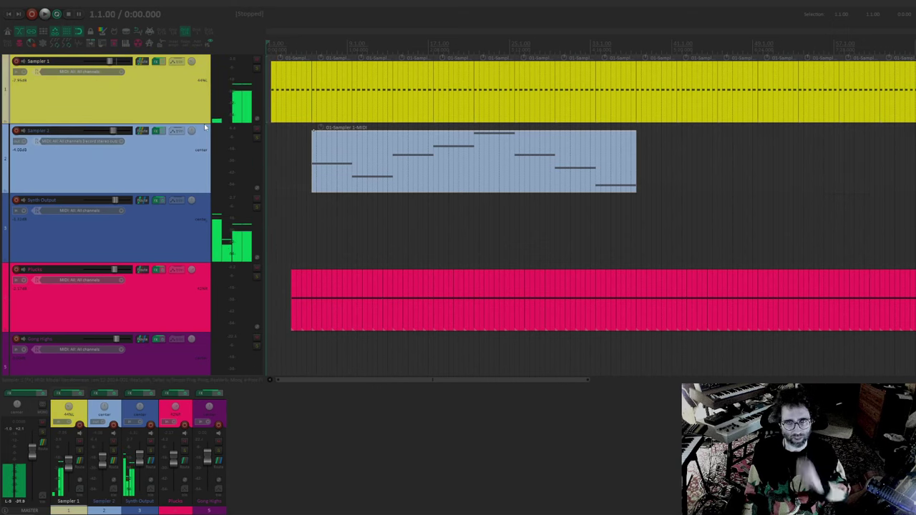
click(155, 64)
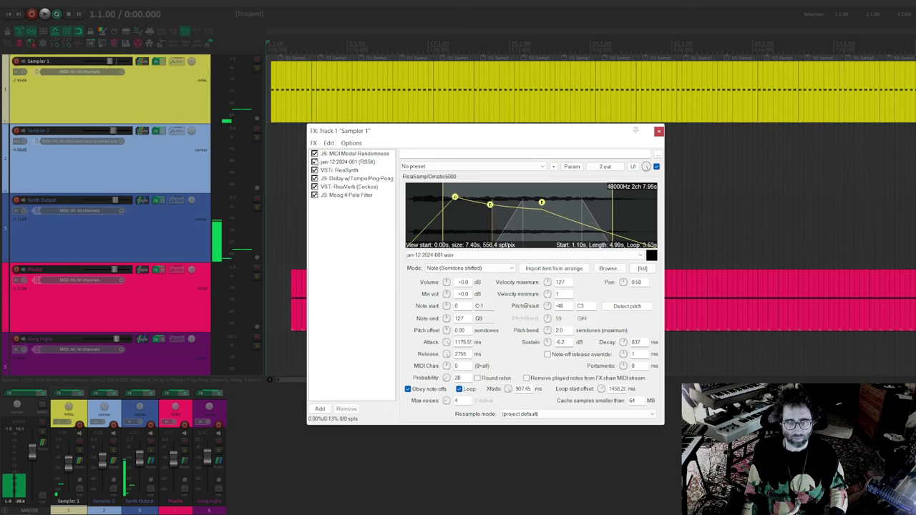
drag(360, 140, 383, 143)
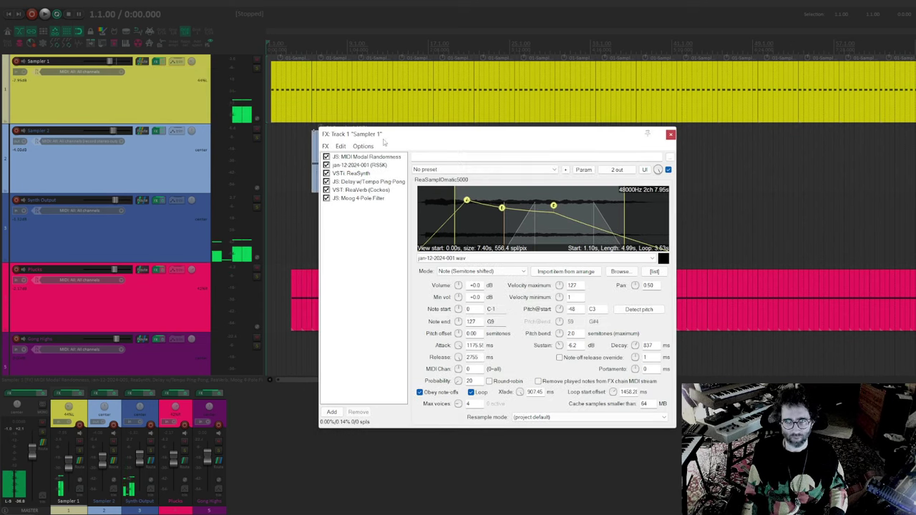
click(124, 99)
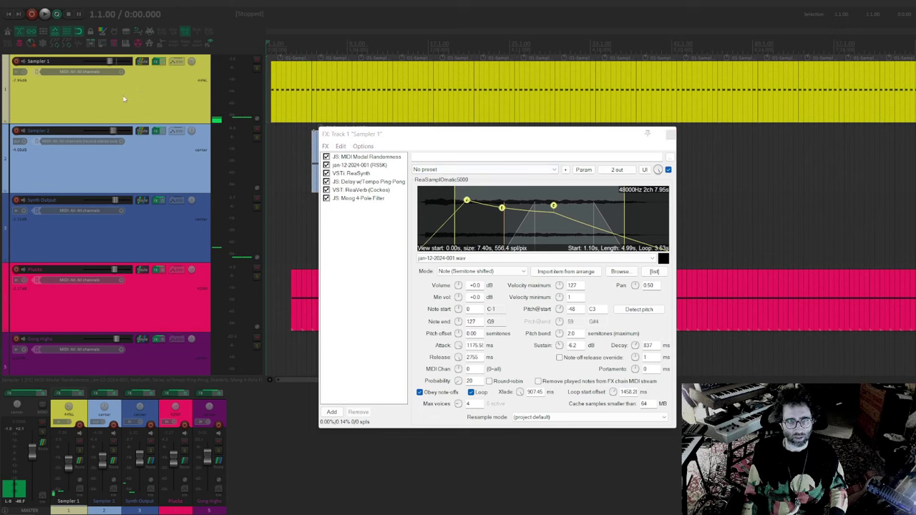
click(172, 64)
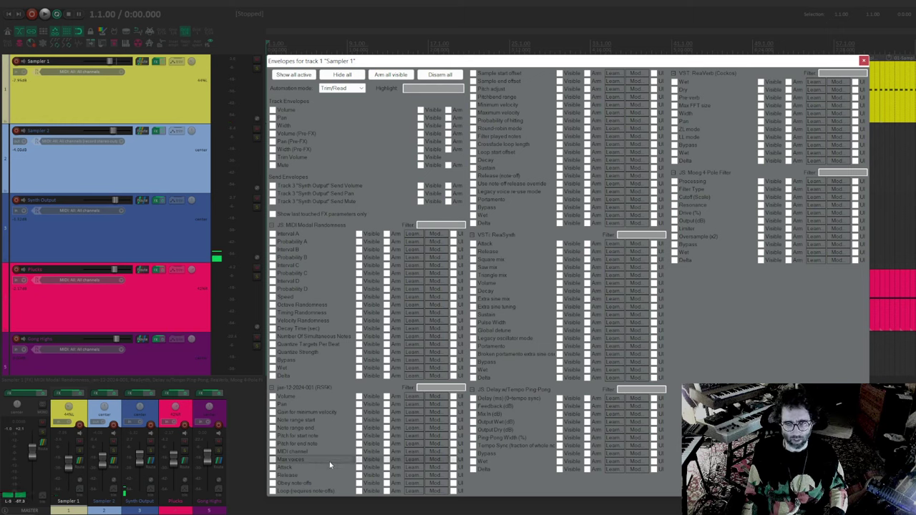
click(474, 209)
key(Escape)
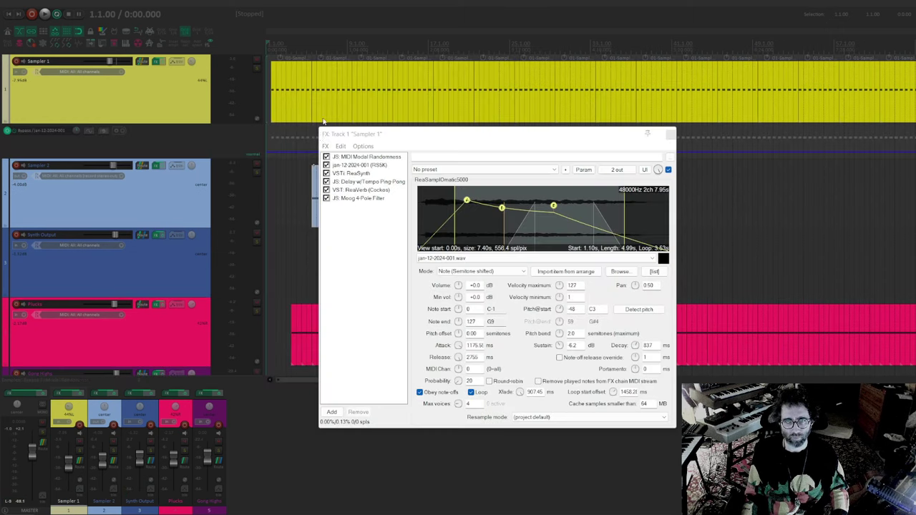
key(Escape)
Automate the jan-12-2024-001 sampler to stay bypassed from the project start until 5.3.00, and play the arrangement from 1.2.00
click(307, 141)
scroll(313, 141, up, 5)
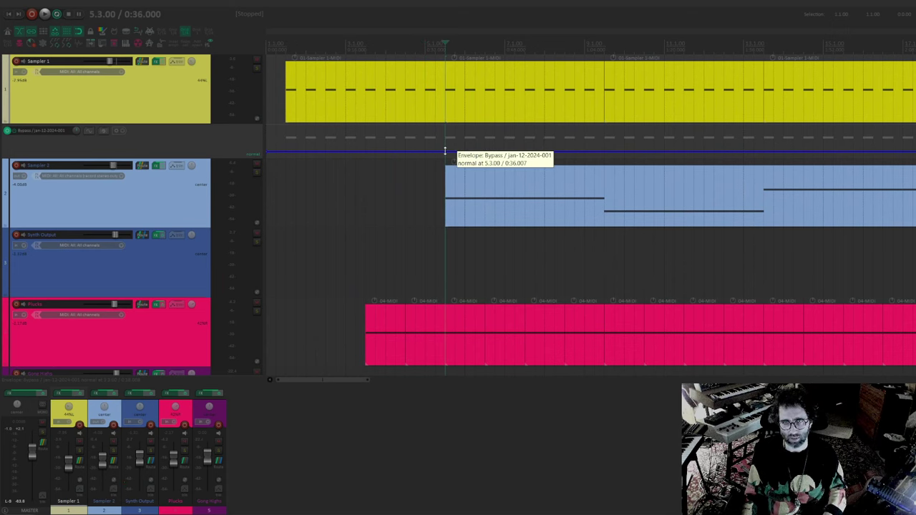
mouse_move(448, 147)
mouse_down()
mouse_move(399, 137)
mouse_move(398, 126)
mouse_move(380, 140)
mouse_up()
click(270, 45)
key(space)
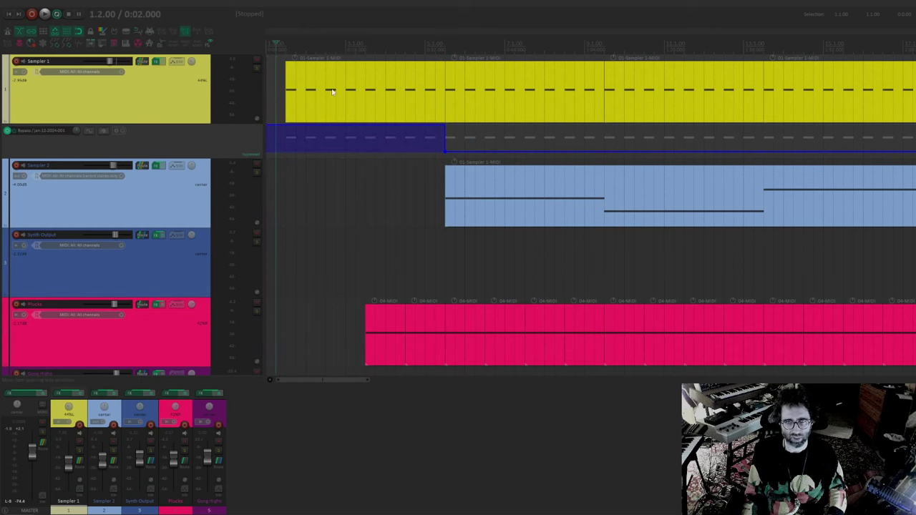
scroll(522, 240, down, 5)
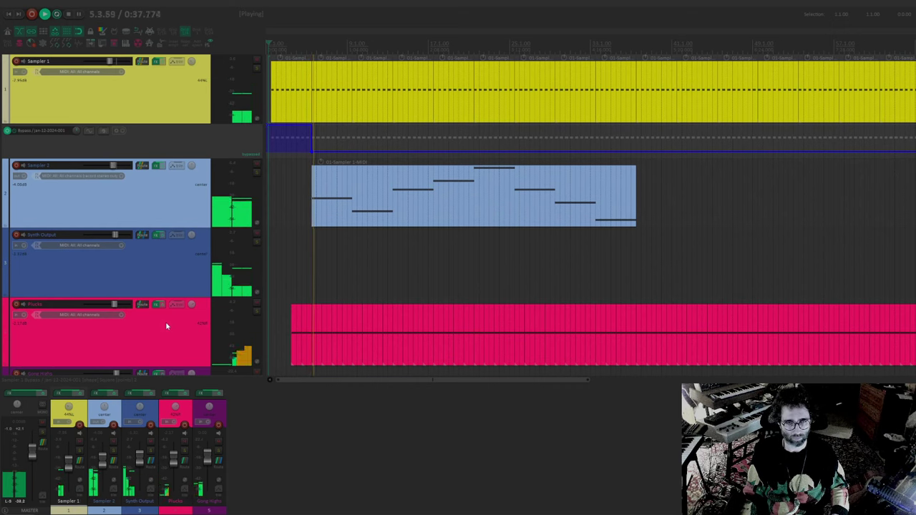
Set the stereo width of the Reverb Generator in the Plucks track's ReaVerb to 1.00
click(143, 304)
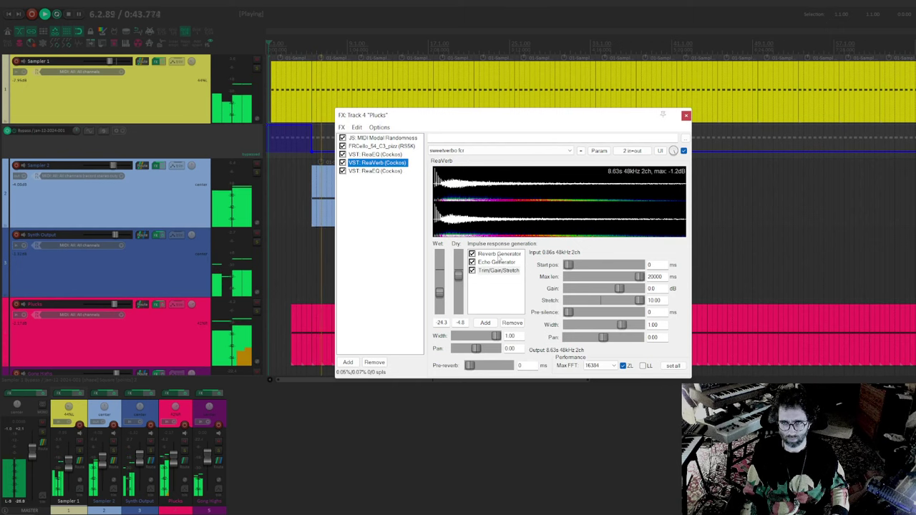
click(499, 255)
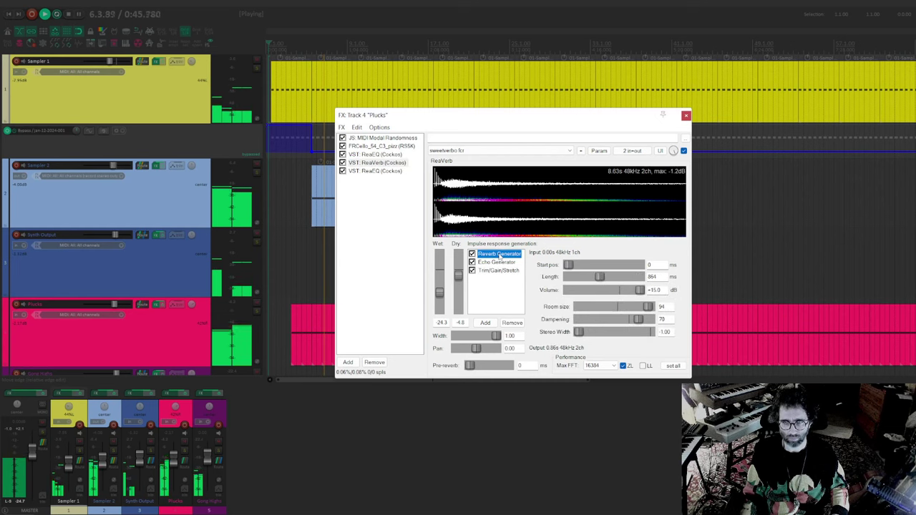
click(505, 263)
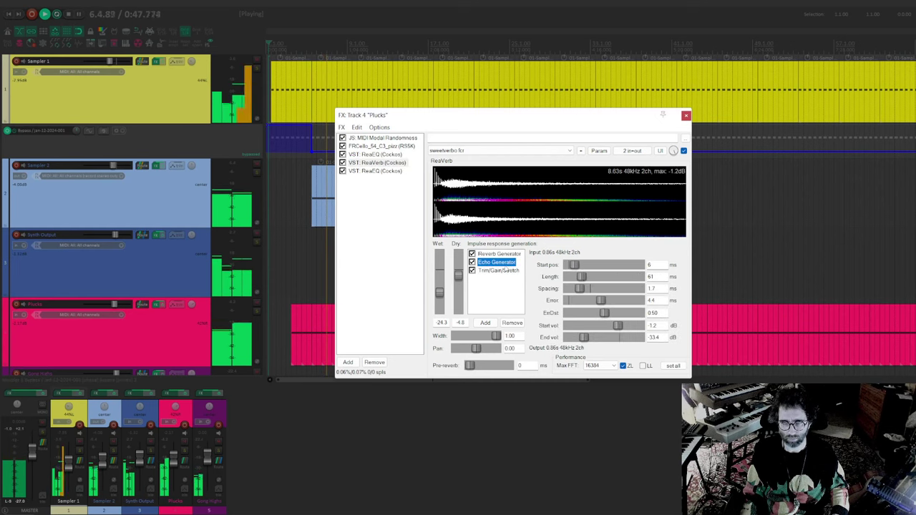
click(504, 255)
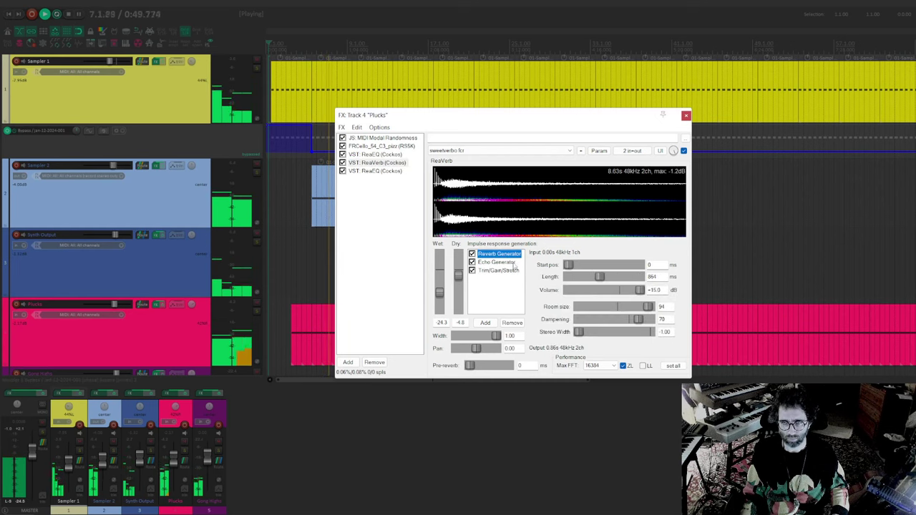
drag(577, 339, 647, 341)
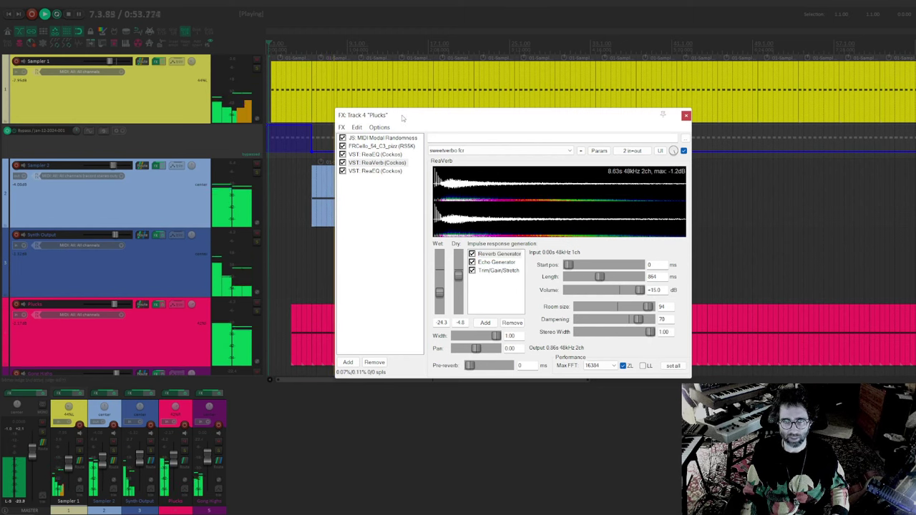
drag(402, 118, 386, 122)
key(Escape)
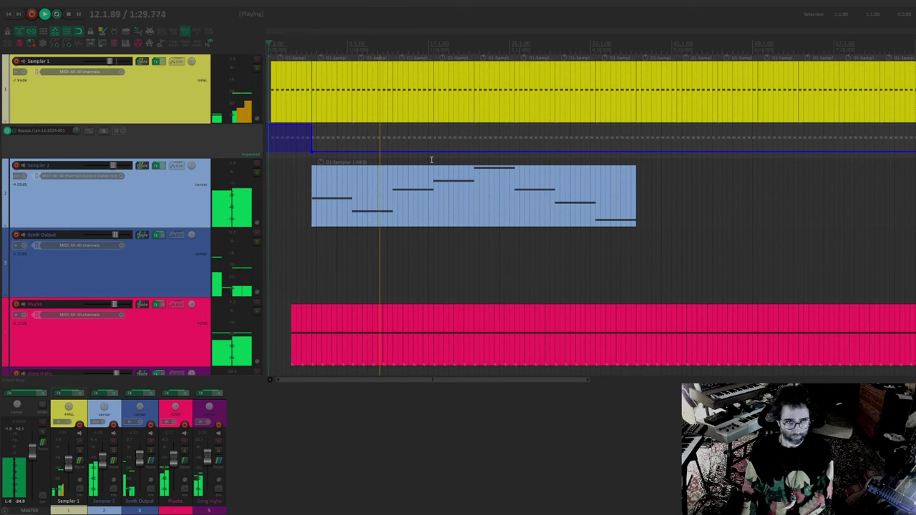
scroll(451, 187, down, 2)
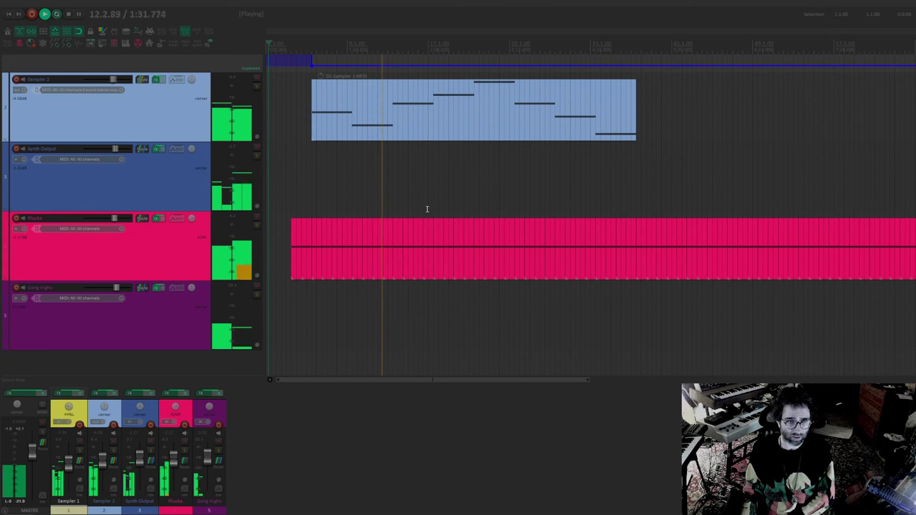
scroll(160, 203, down, 3)
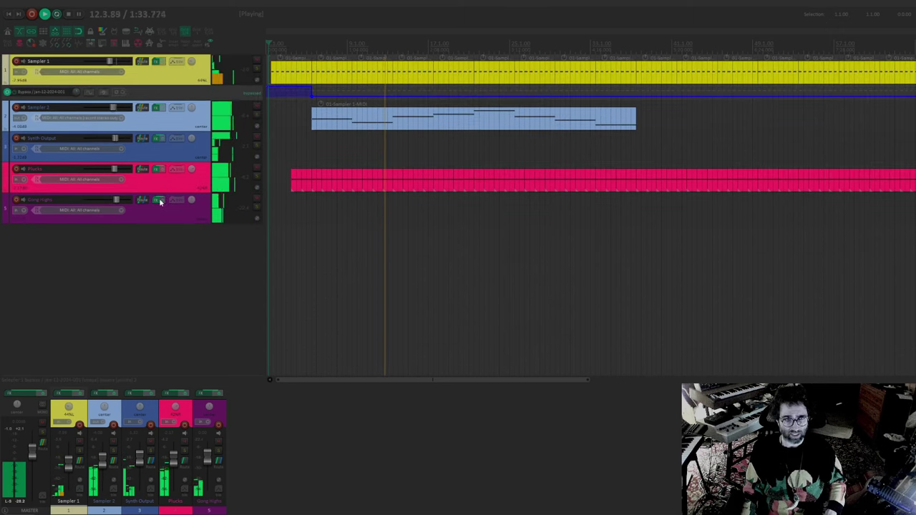
double_click(148, 286)
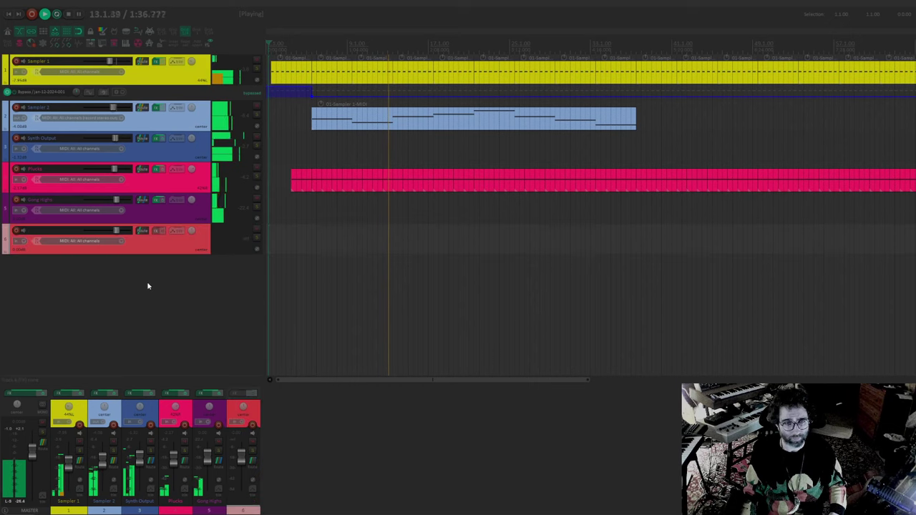
click(156, 231)
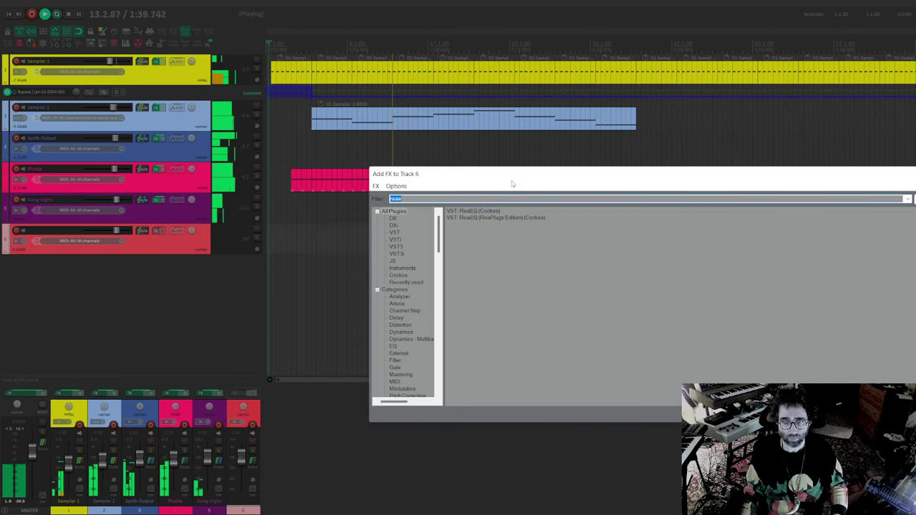
key(Escape)
key(Delete)
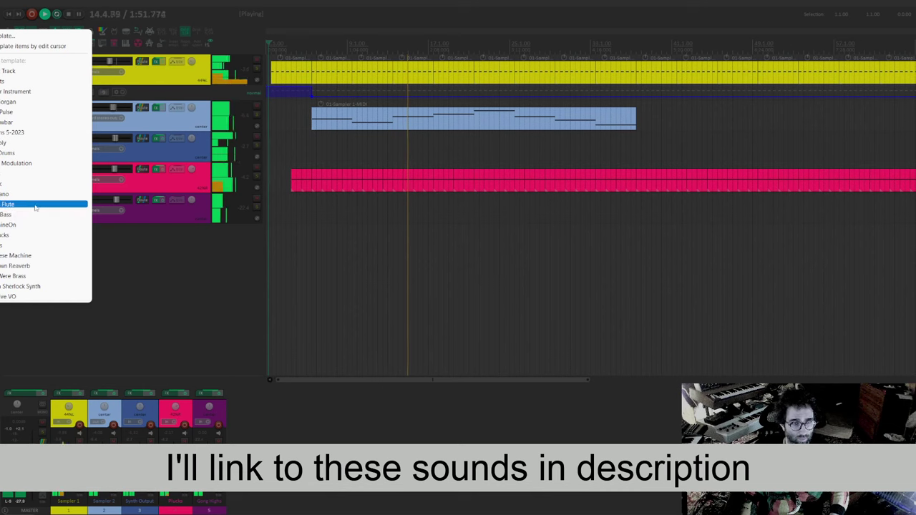
Insert the Drunken Poly track template below Gong Highs and add ReaVerb to its folder track
click(59, 143)
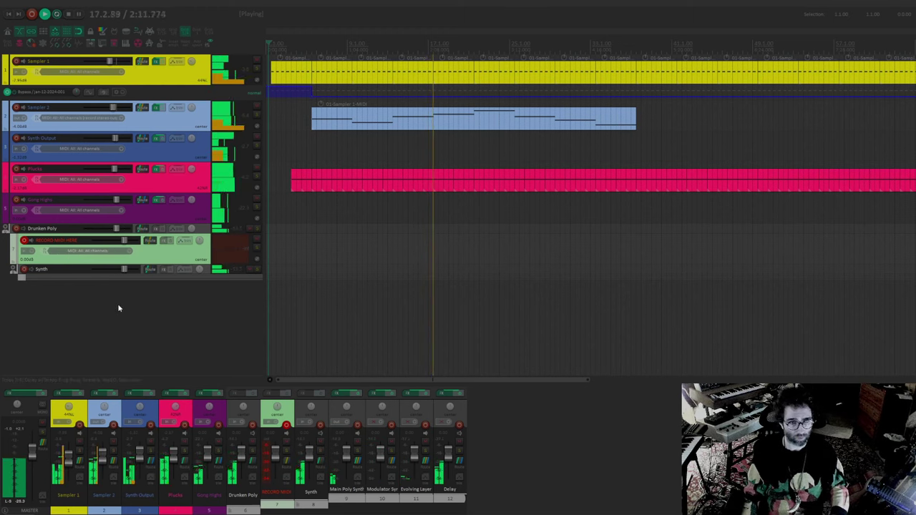
click(159, 252)
click(164, 231)
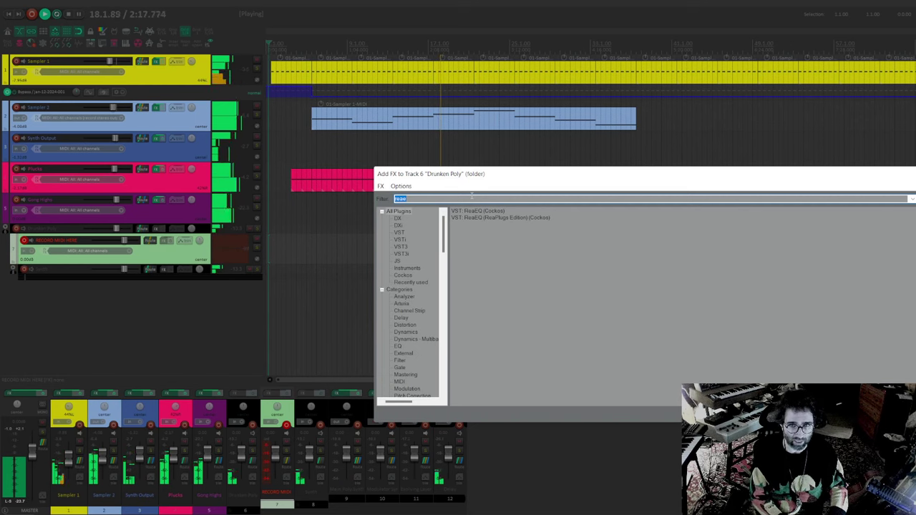
text(reav)
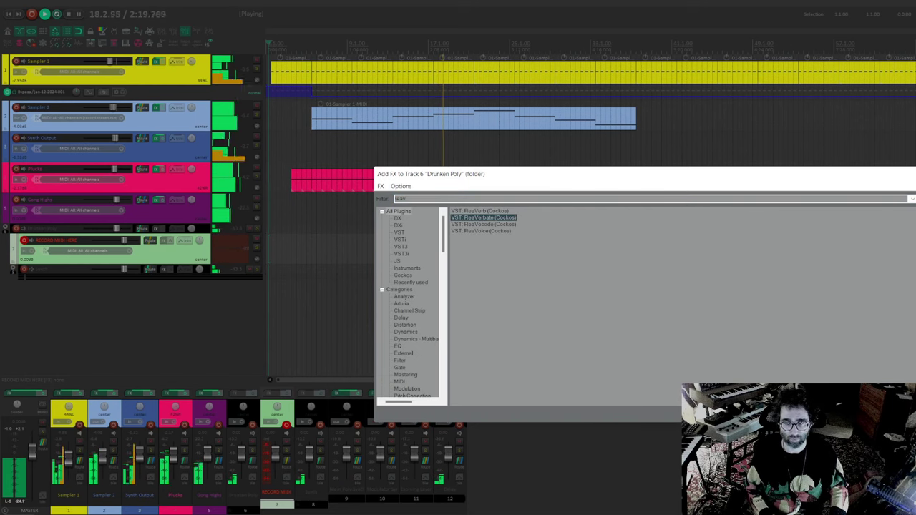
click(479, 211)
key(Return)
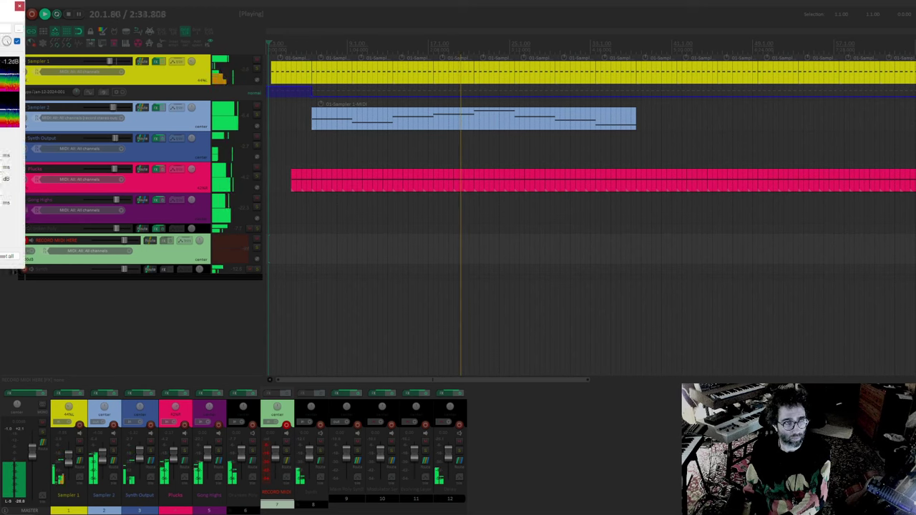
Set the Drunken Poly ReaVerb's stretch to 2, wet level to -20.7 dB and dry level to -28.8 dB
drag(597, 147, 513, 116)
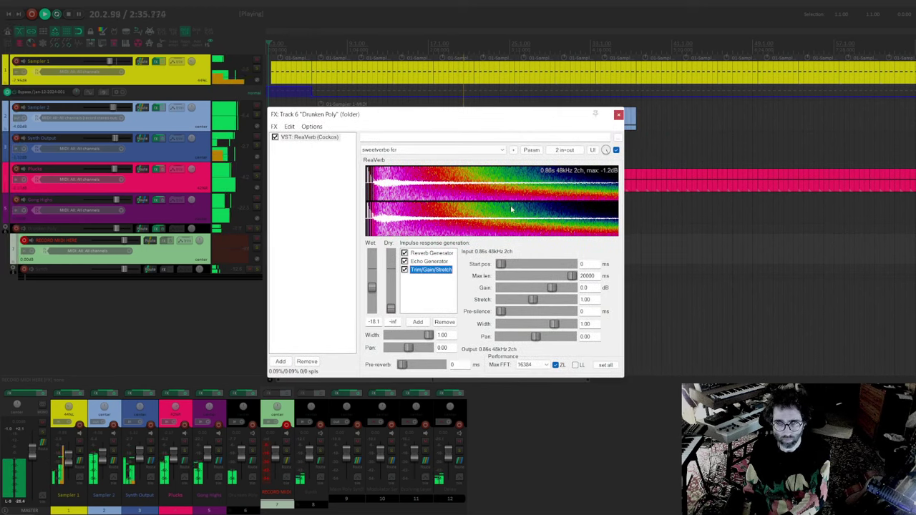
click(588, 299)
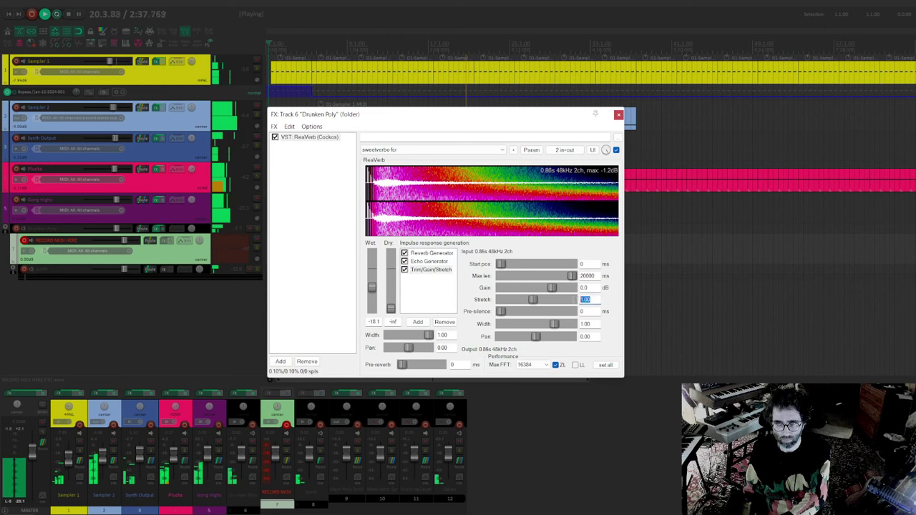
text(2)
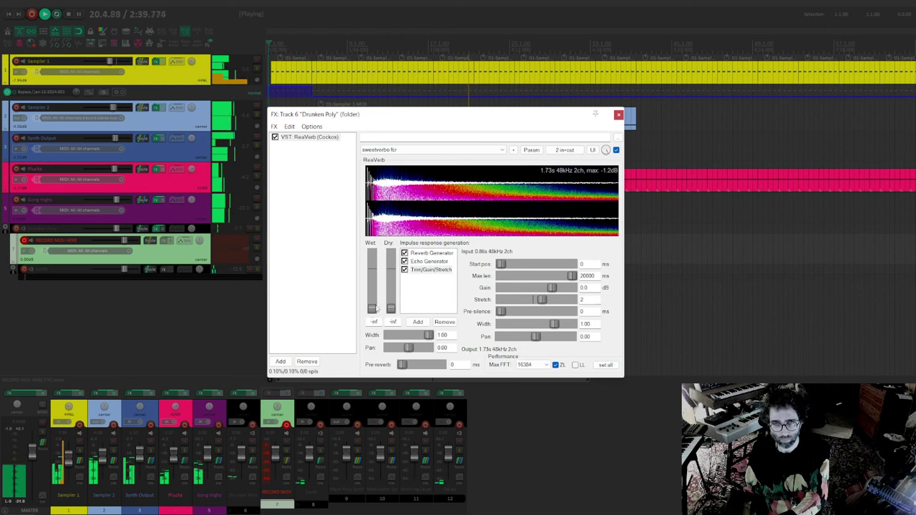
drag(371, 287, 391, 293)
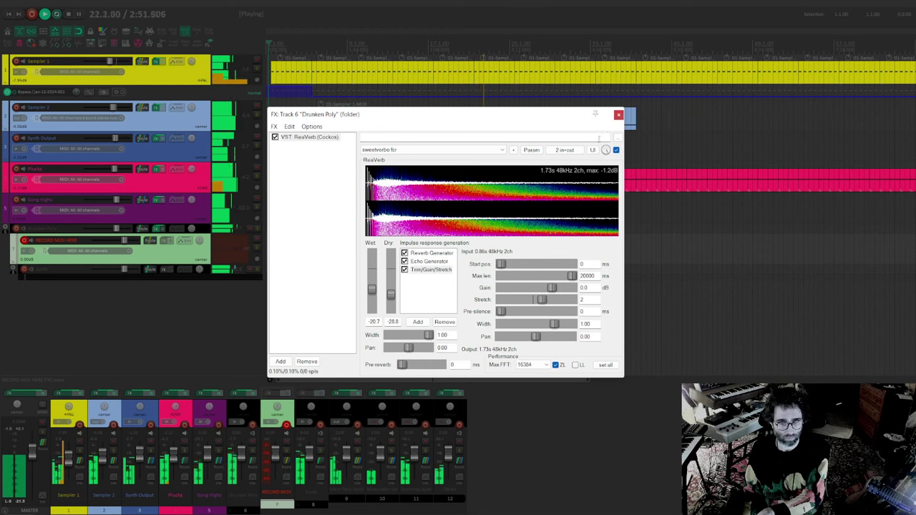
click(620, 115)
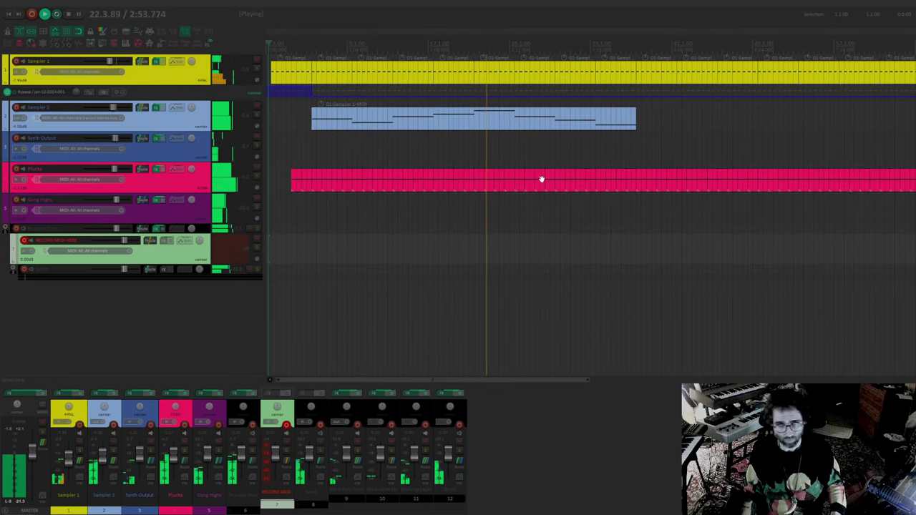
Stop playback and return the edit cursor to 1.1.00
key(space)
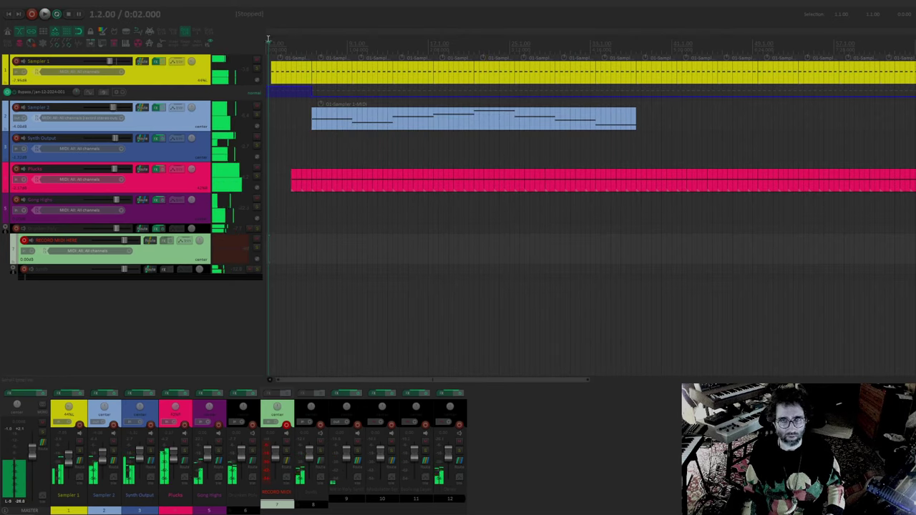
click(268, 43)
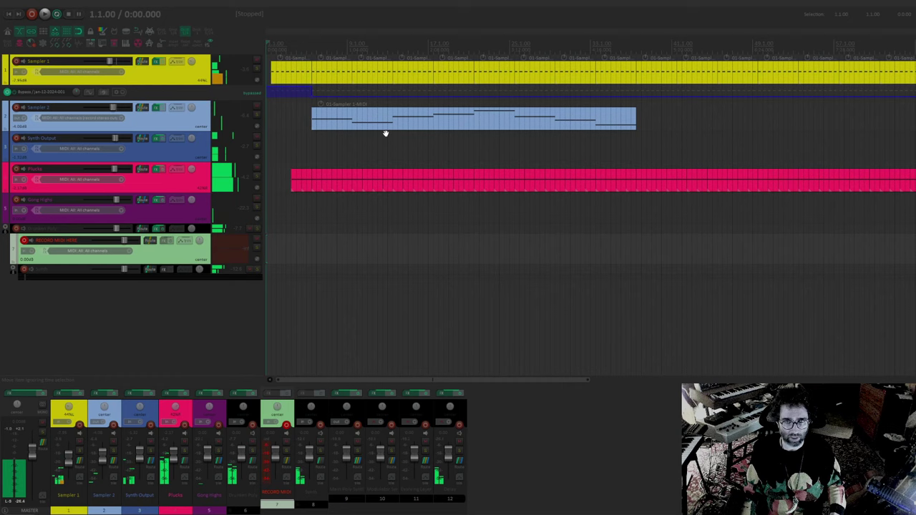